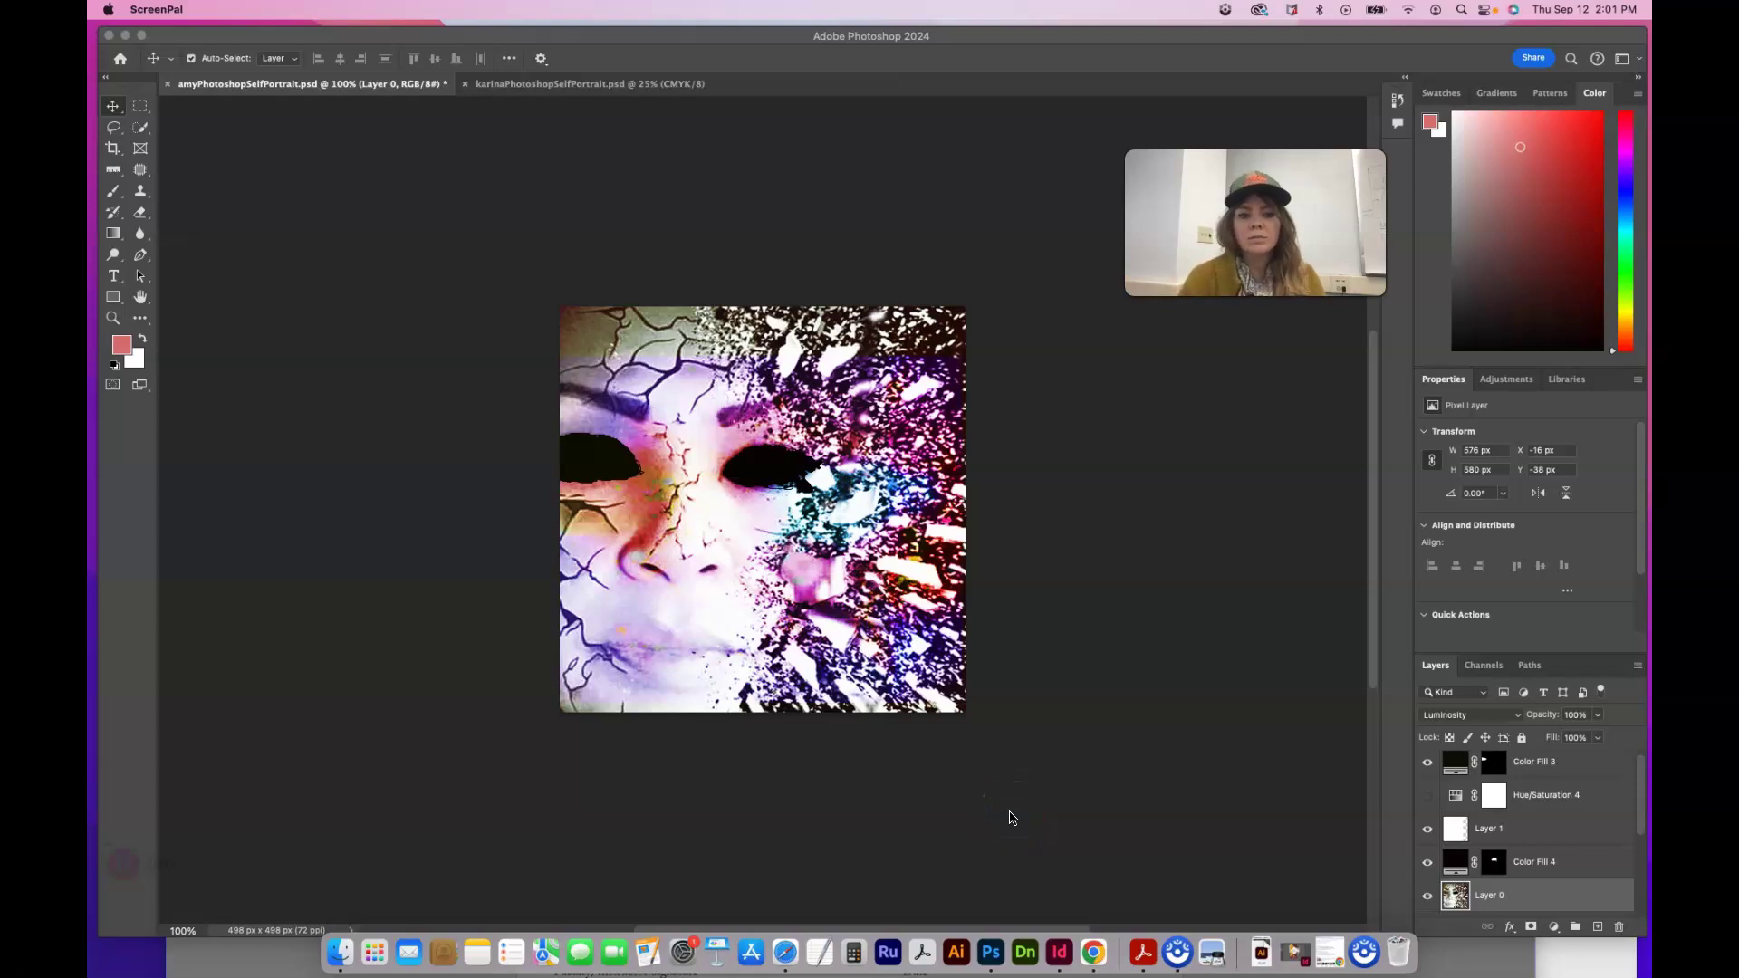
Hide the Layer 1 and Color Fill 3 layers above the base portrait
left_click(1433, 872)
left_click(1428, 829)
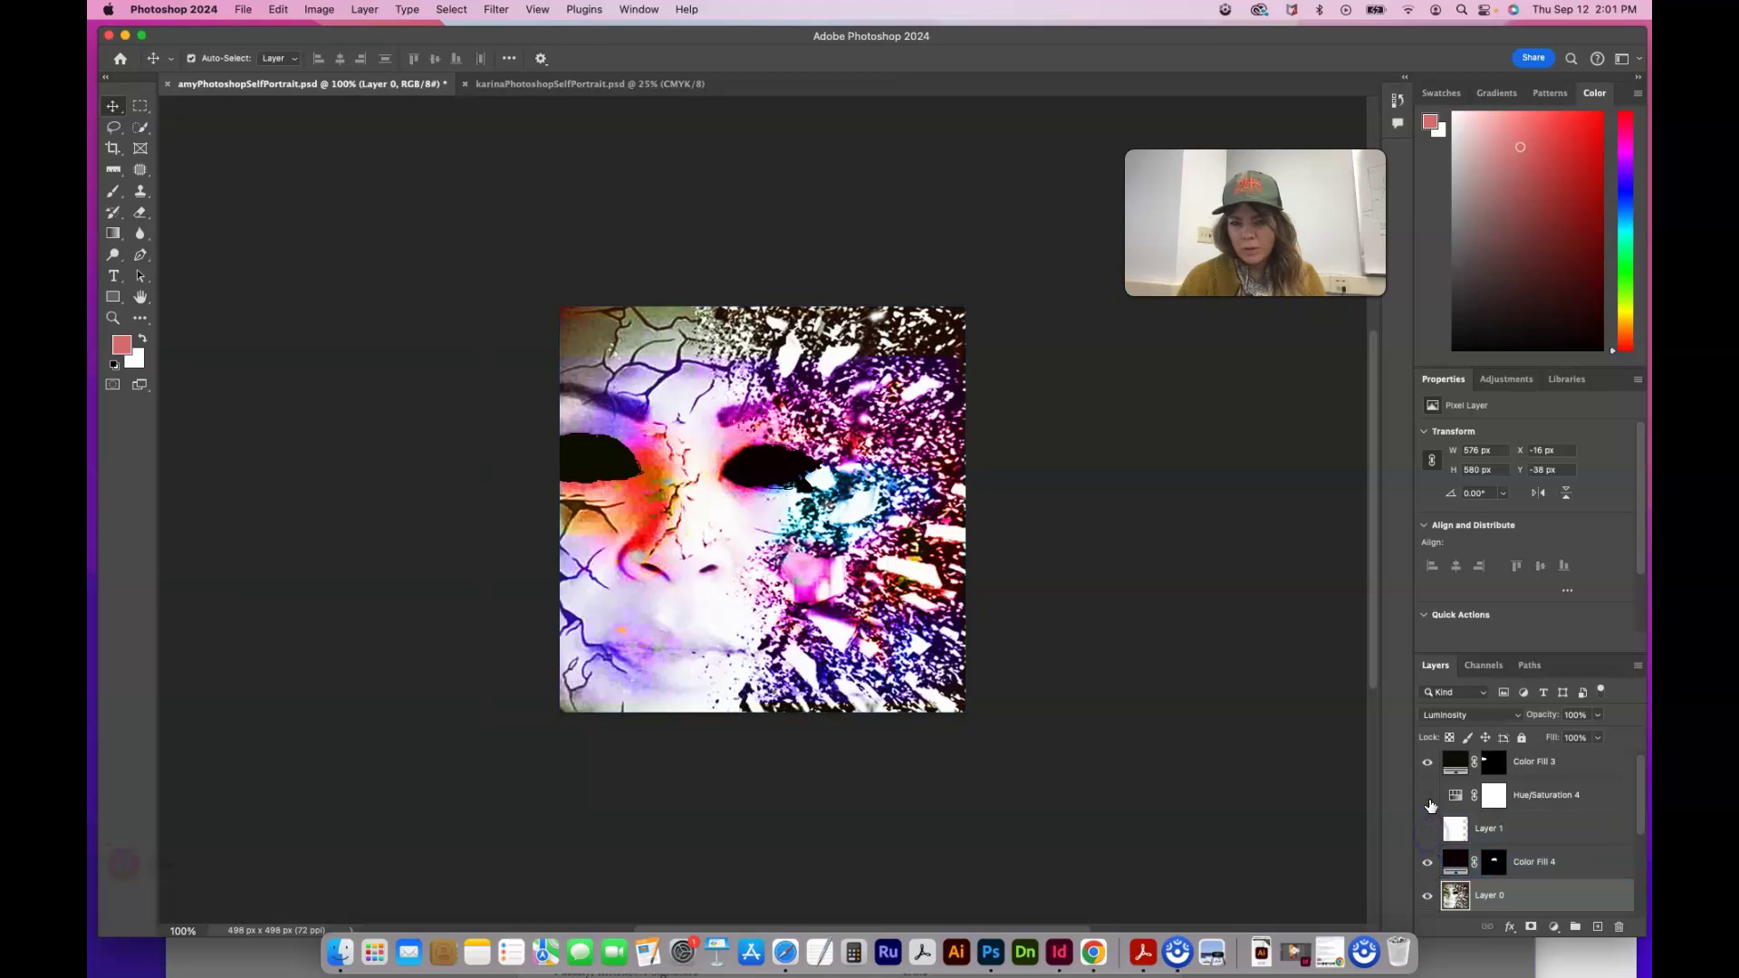
left_click(1429, 771)
left_click(1428, 765)
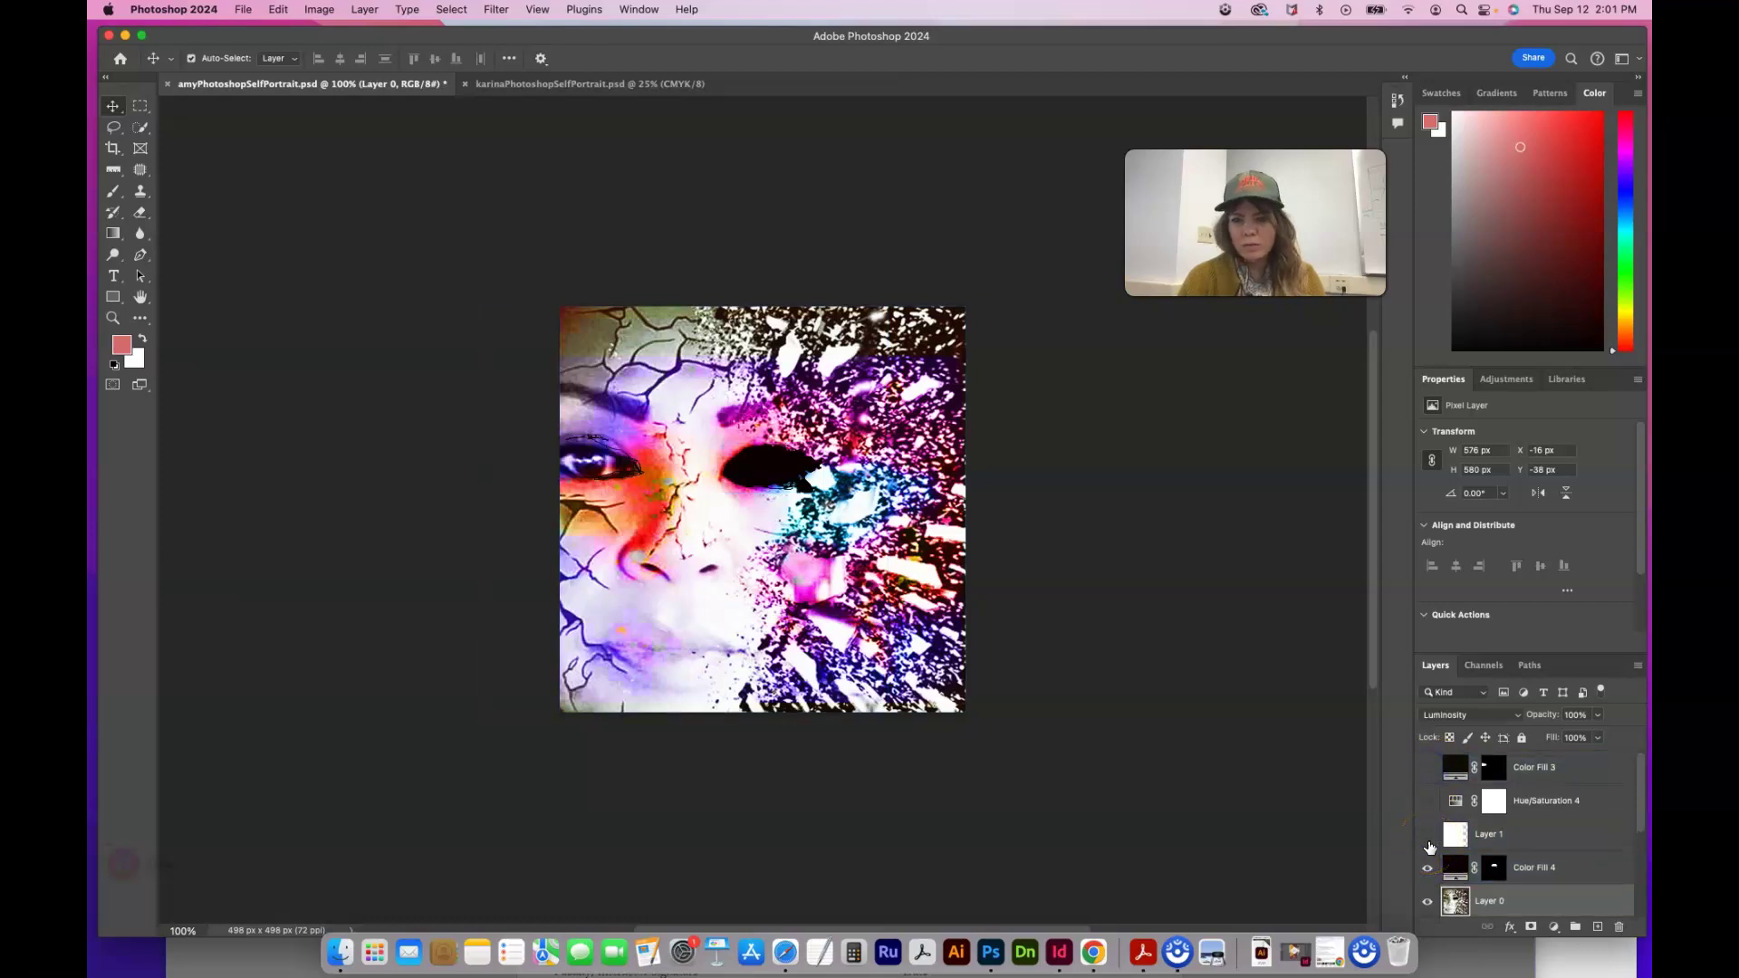
Hide all the layers beneath Layer 0: Color Fill 2, Vibrance 1, Vibrance 2, Layer 3 and Layer 2
scroll(1429, 848, "down", 3)
left_click(1428, 828)
left_click(1428, 849)
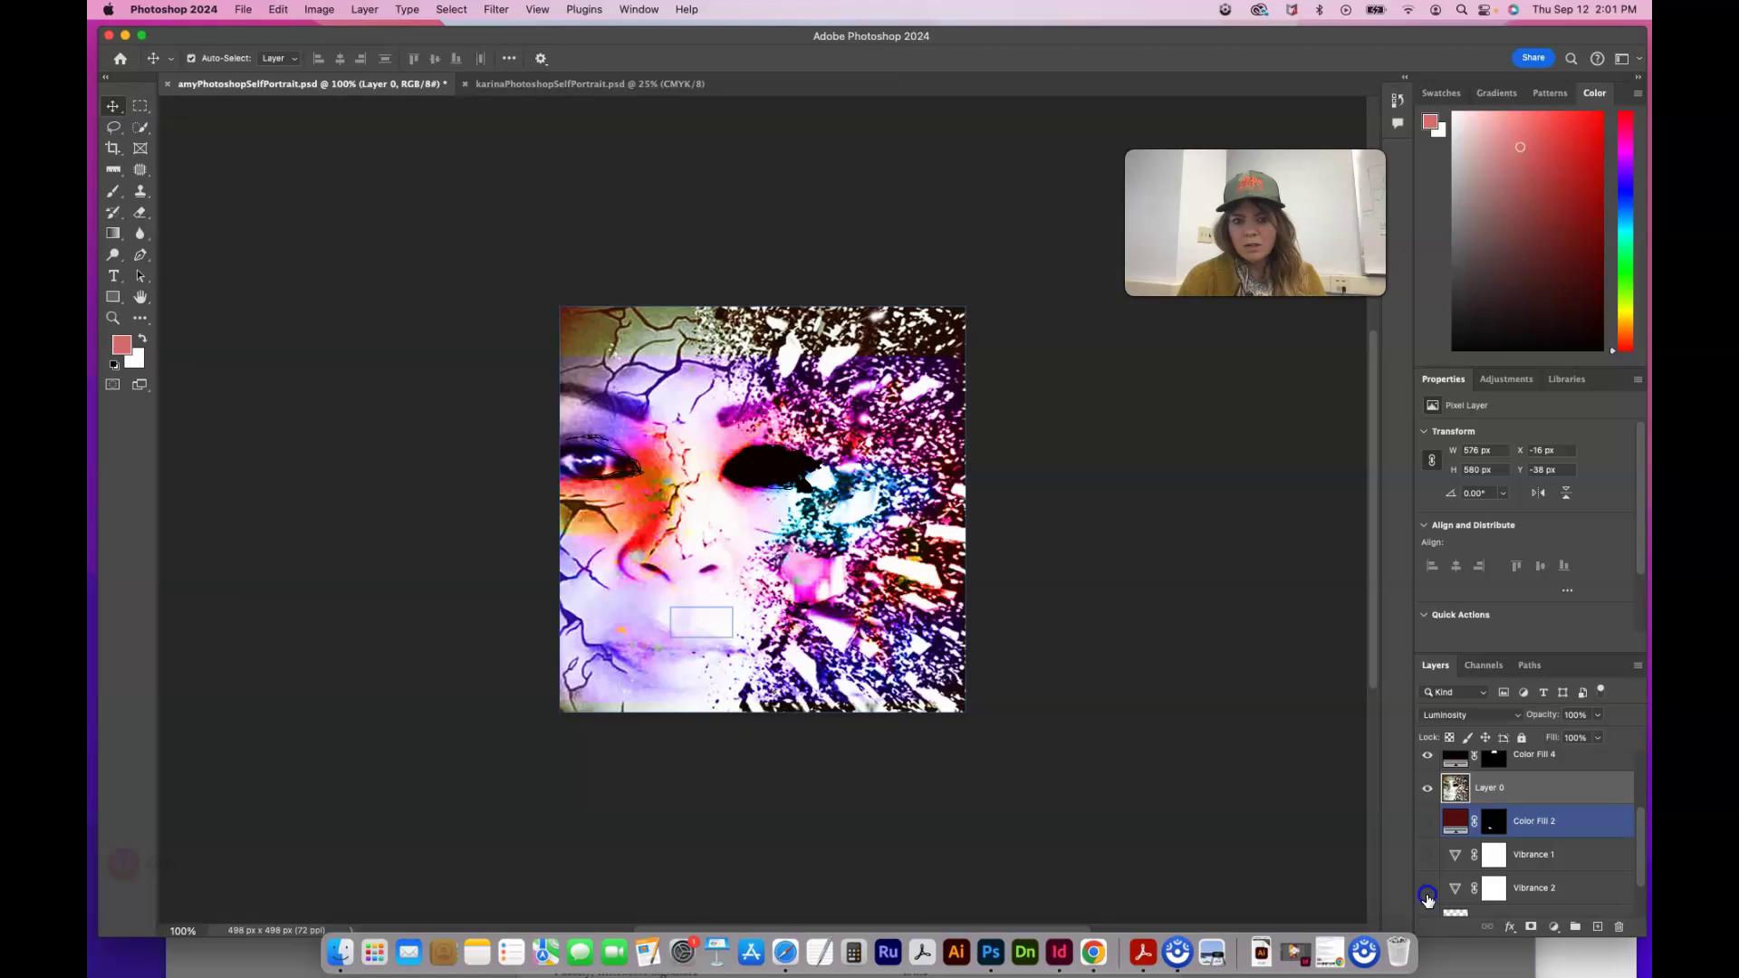
scroll(1428, 901, "down", 2)
left_click(1428, 867)
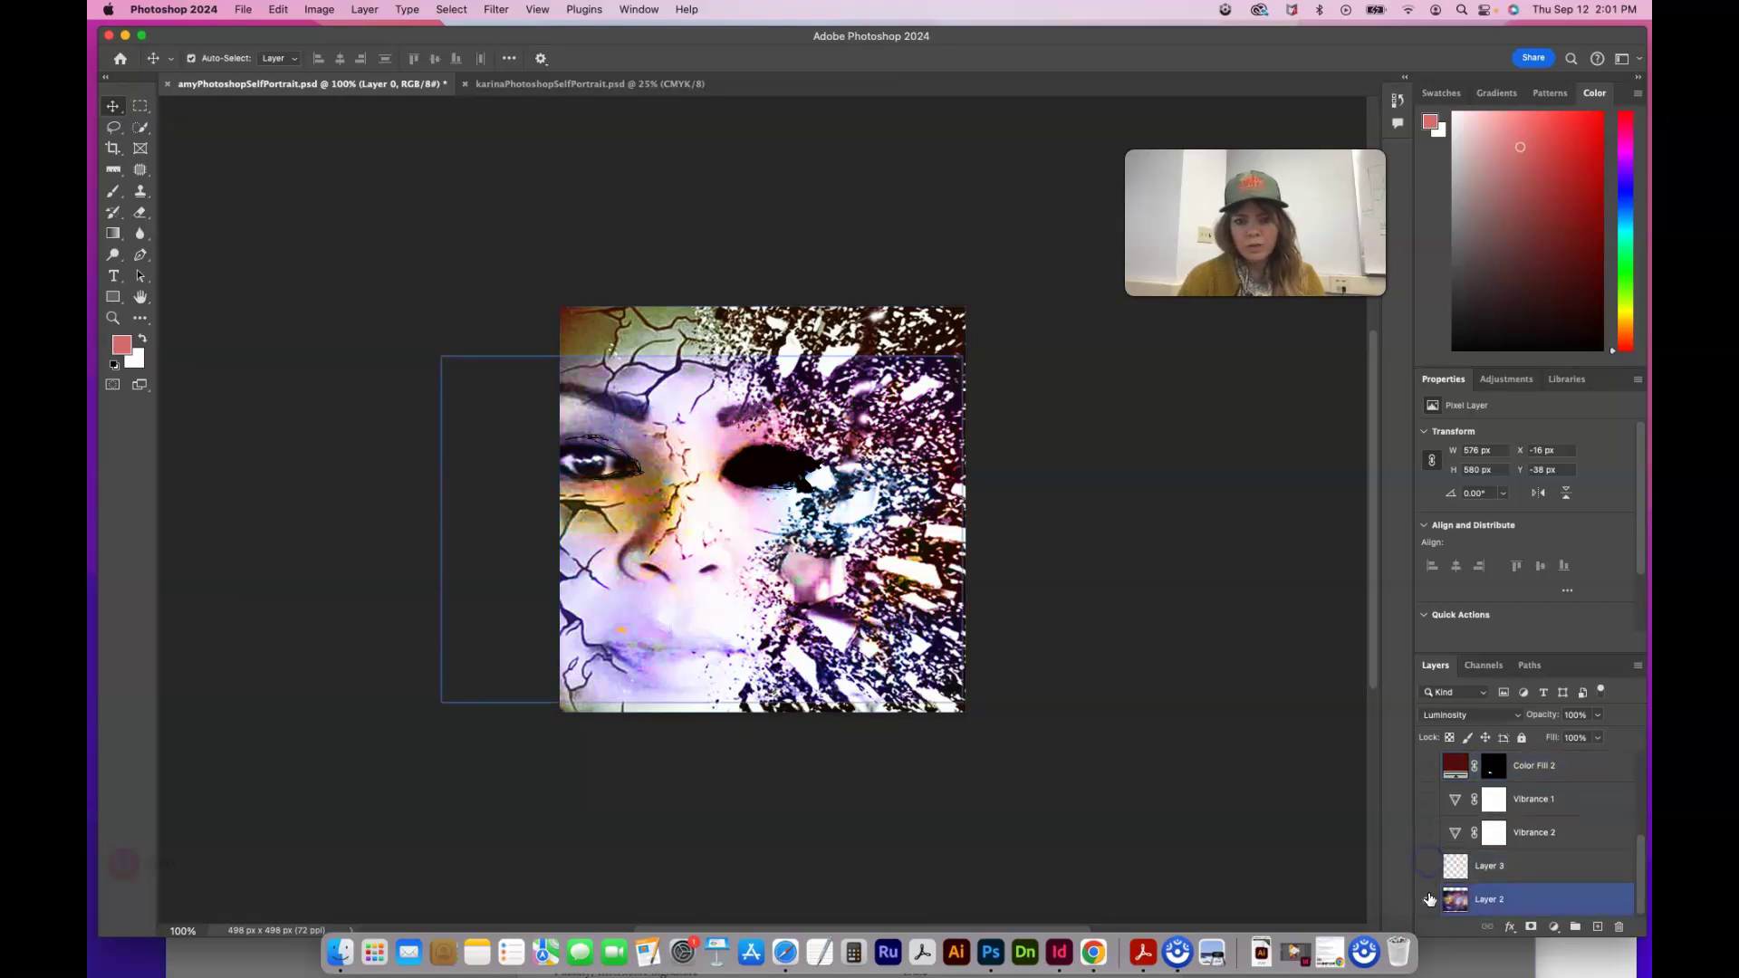
left_click(1428, 900)
scroll(1433, 825, "up", 3)
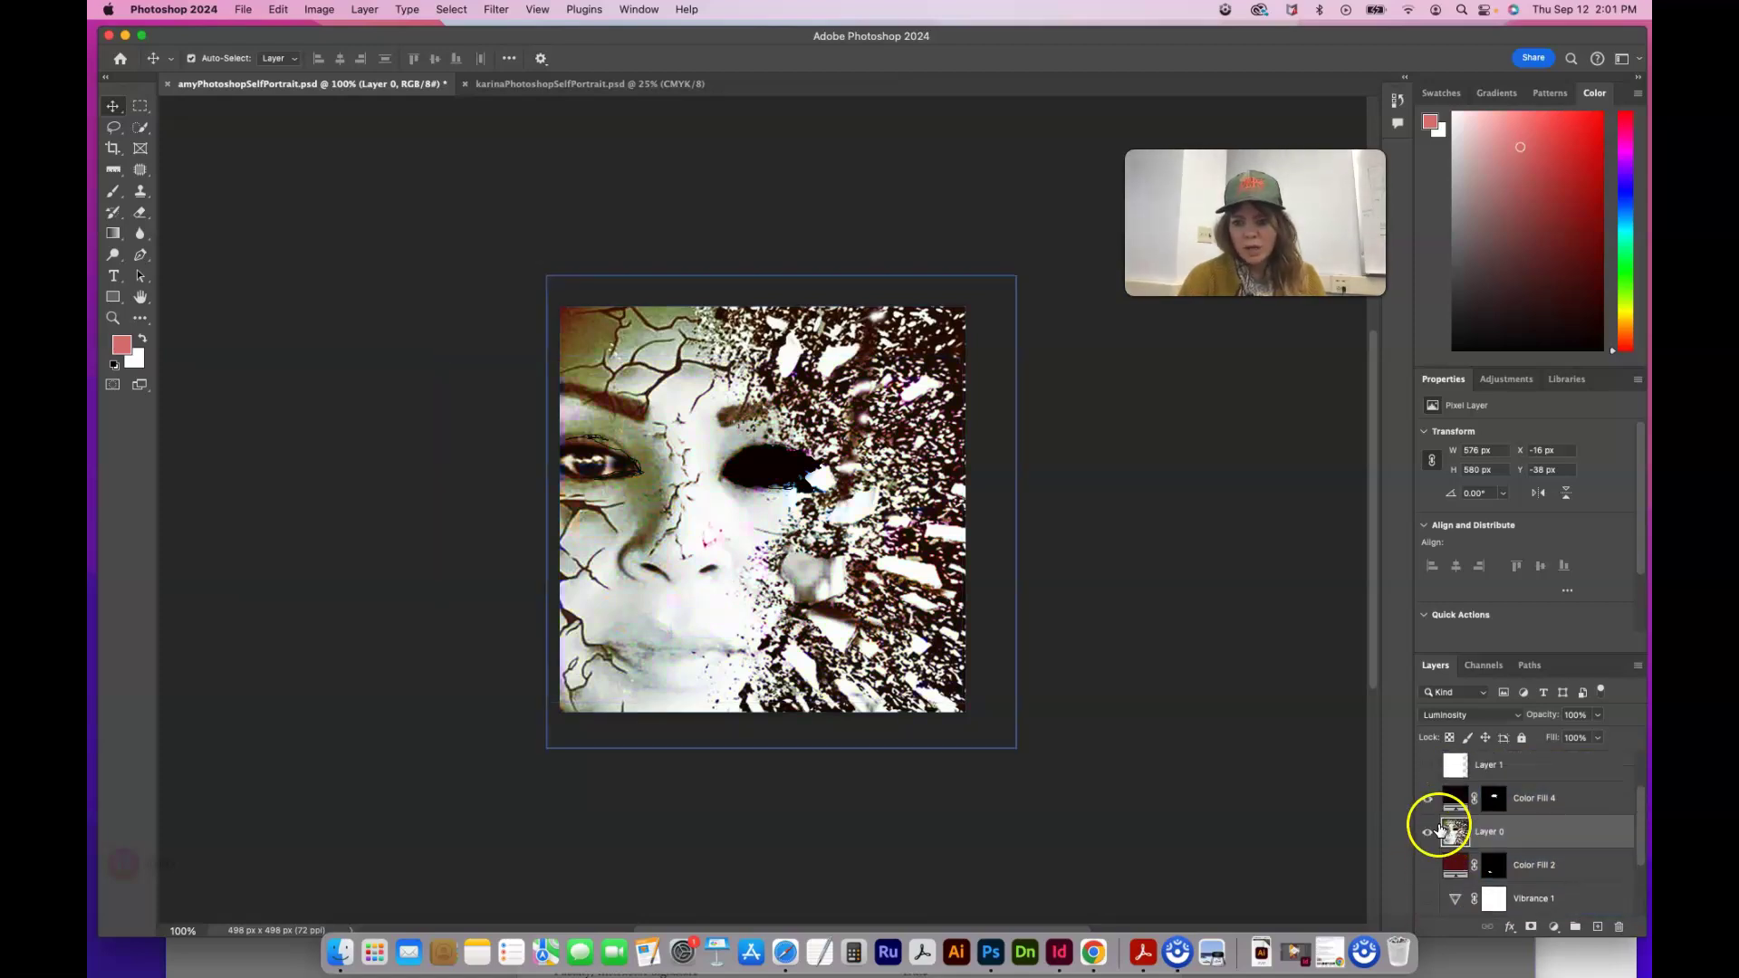
Toggle the Color Fill 4 layer that covers the eye to compare, and leave it hidden
left_click(1430, 799)
left_click(1429, 801)
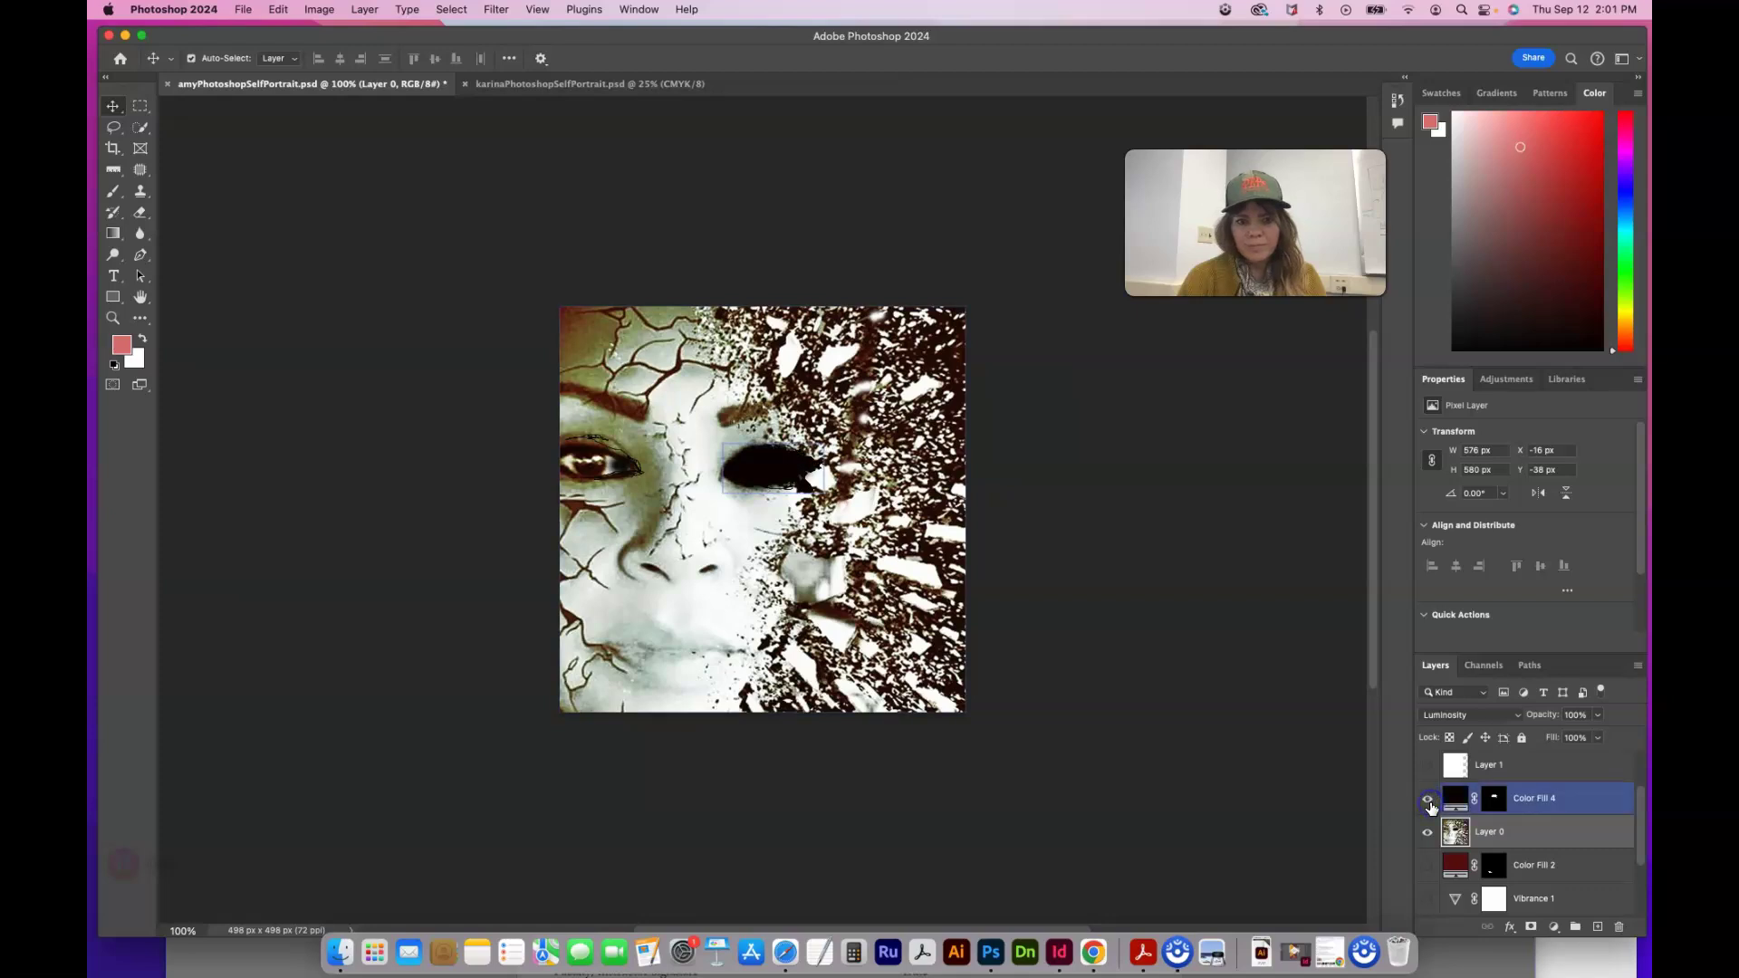
left_click(1429, 800)
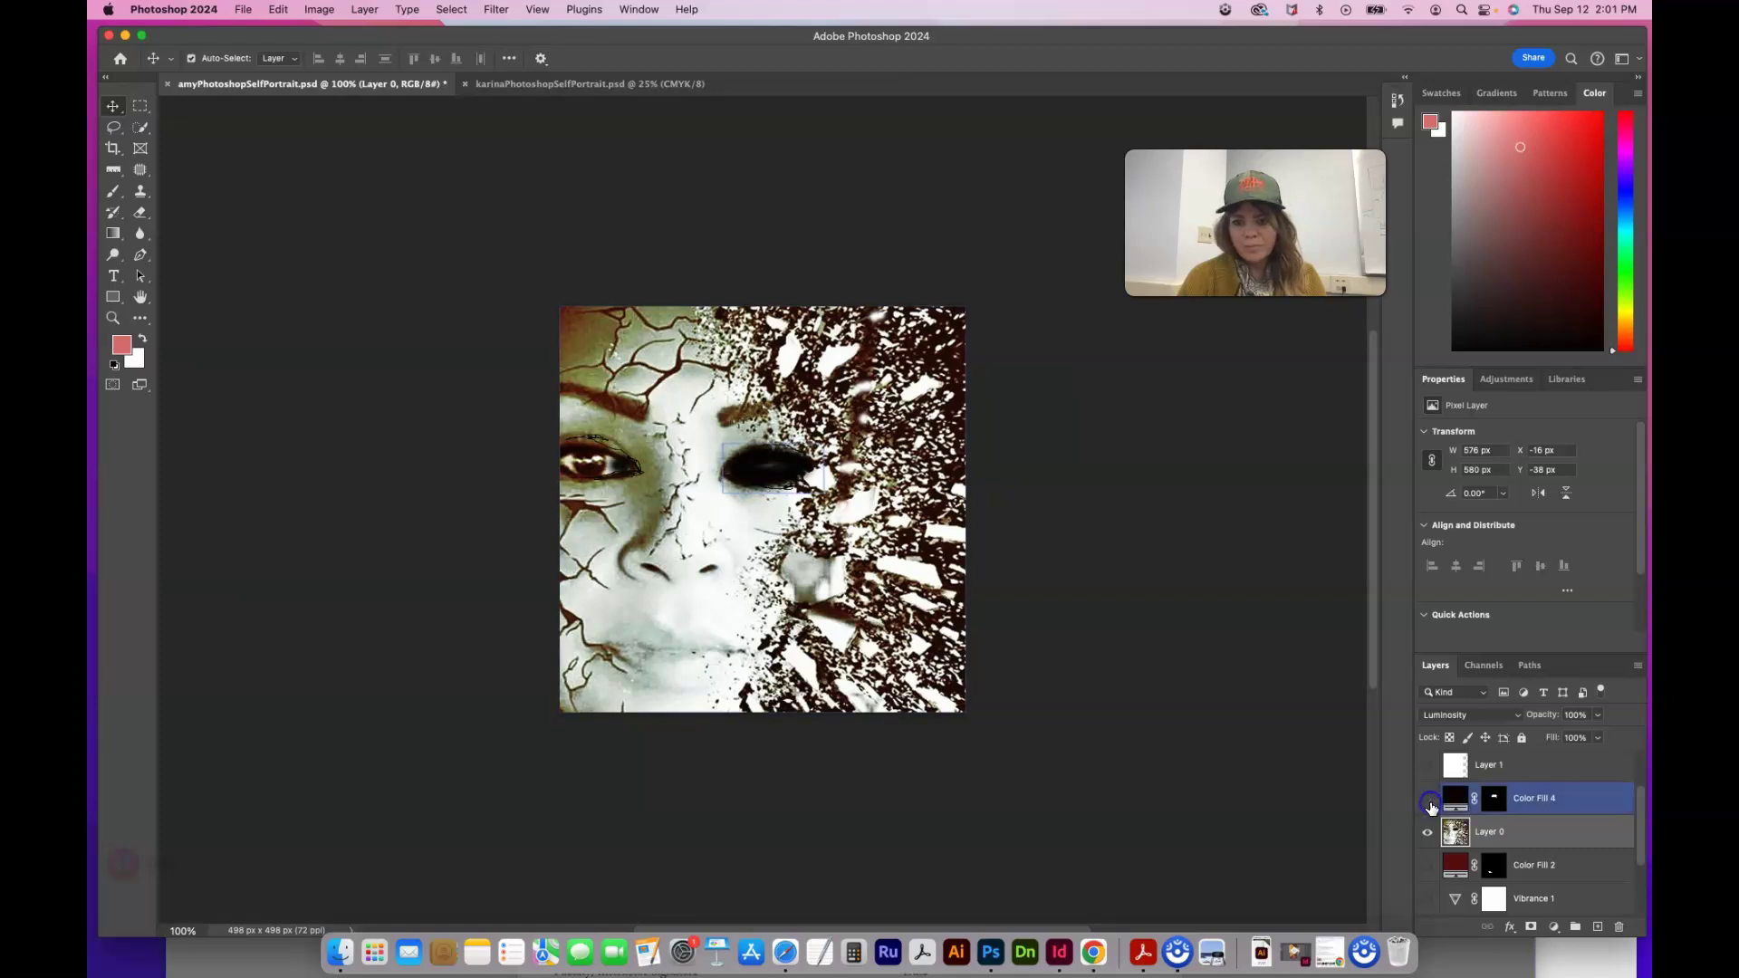
Switch Layer 0 off and on again to inspect the base portrait image, and deselect the layer
left_click(1494, 834)
left_click(1426, 833)
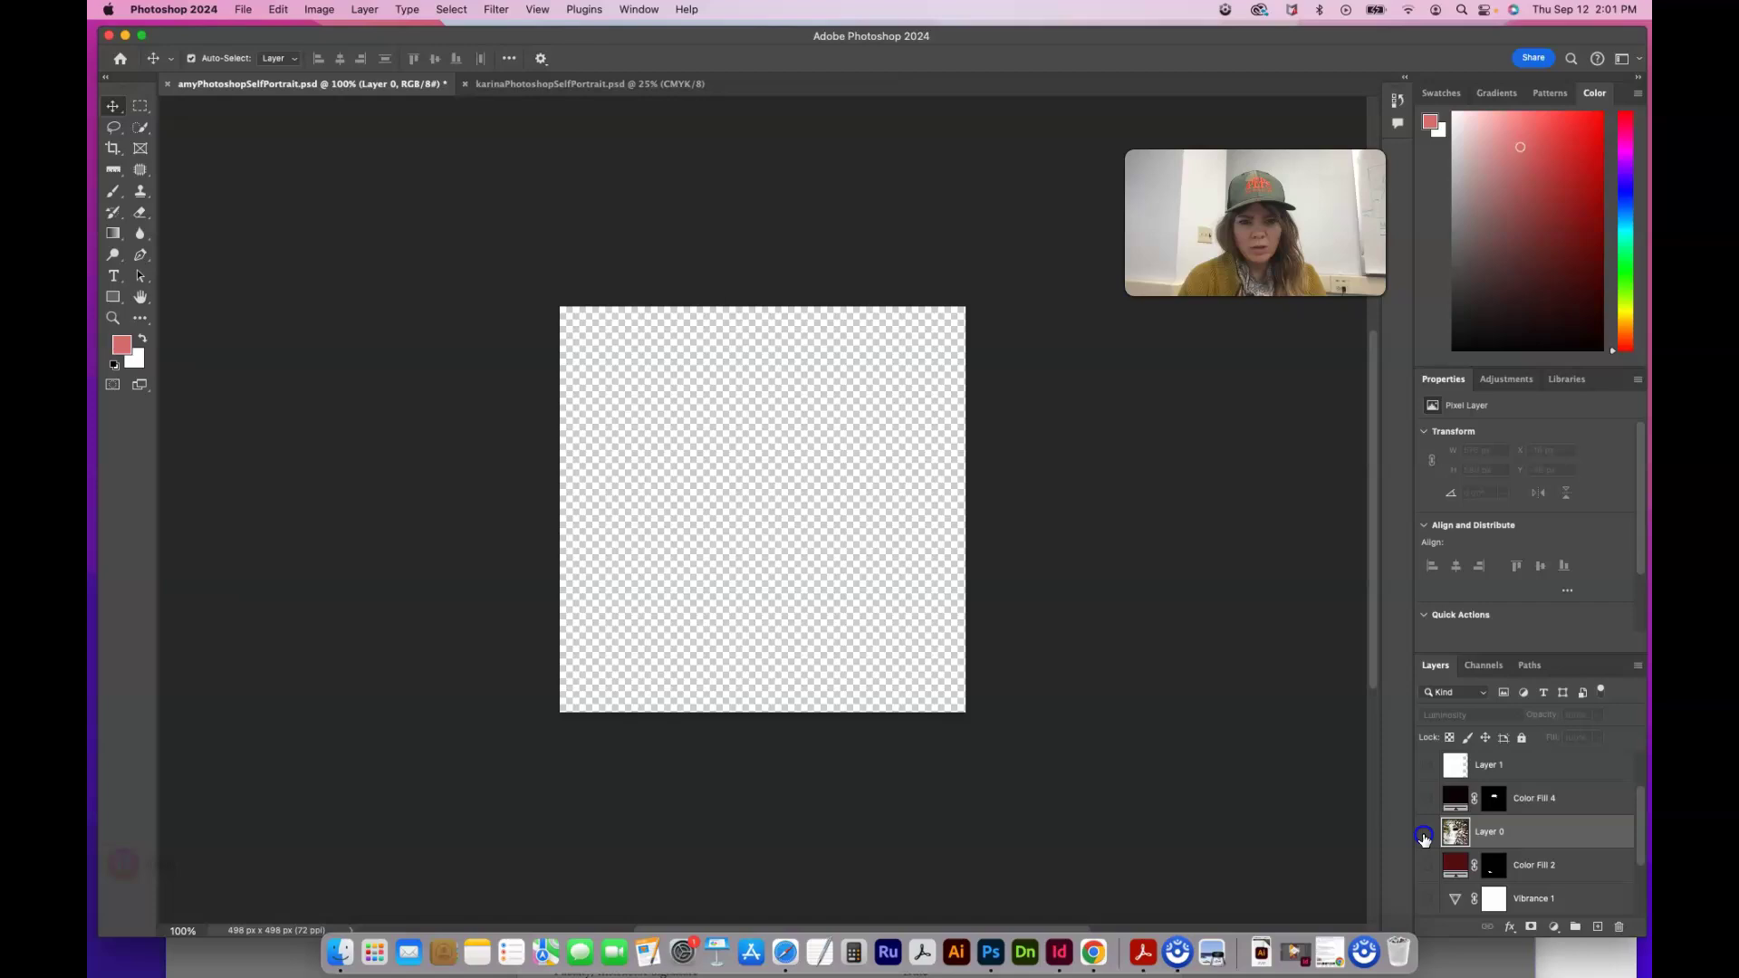
left_click(1427, 833)
left_click(1464, 842)
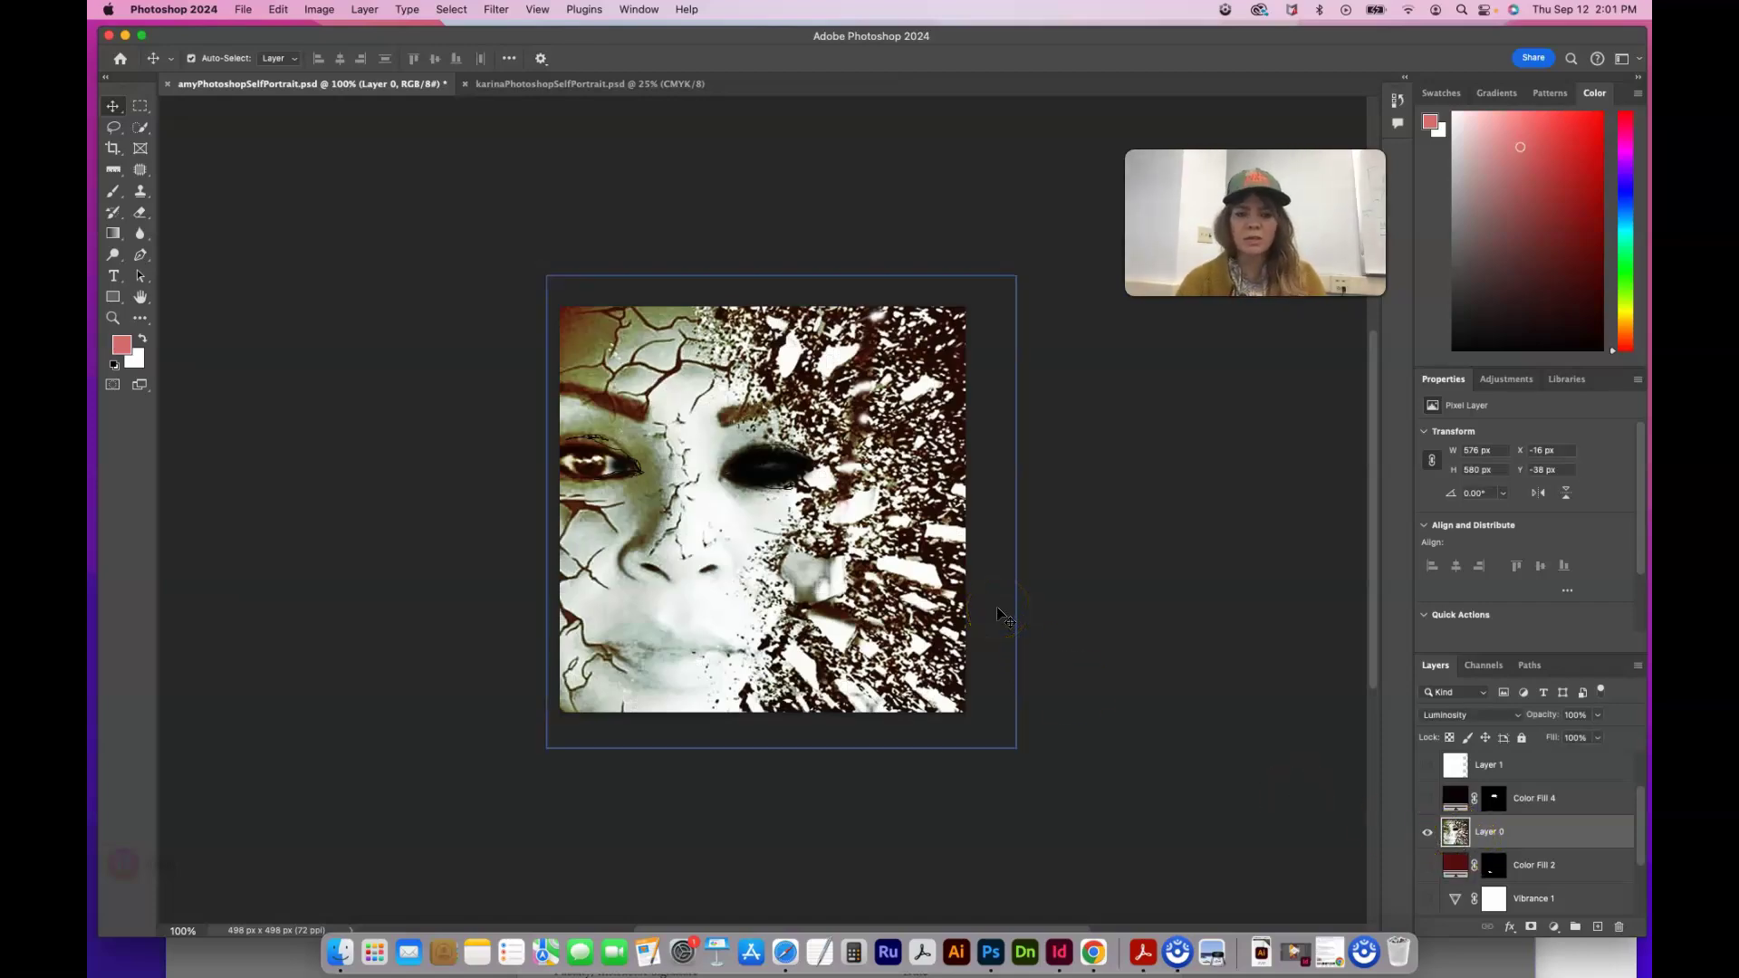
left_click(715, 232)
left_click(675, 362)
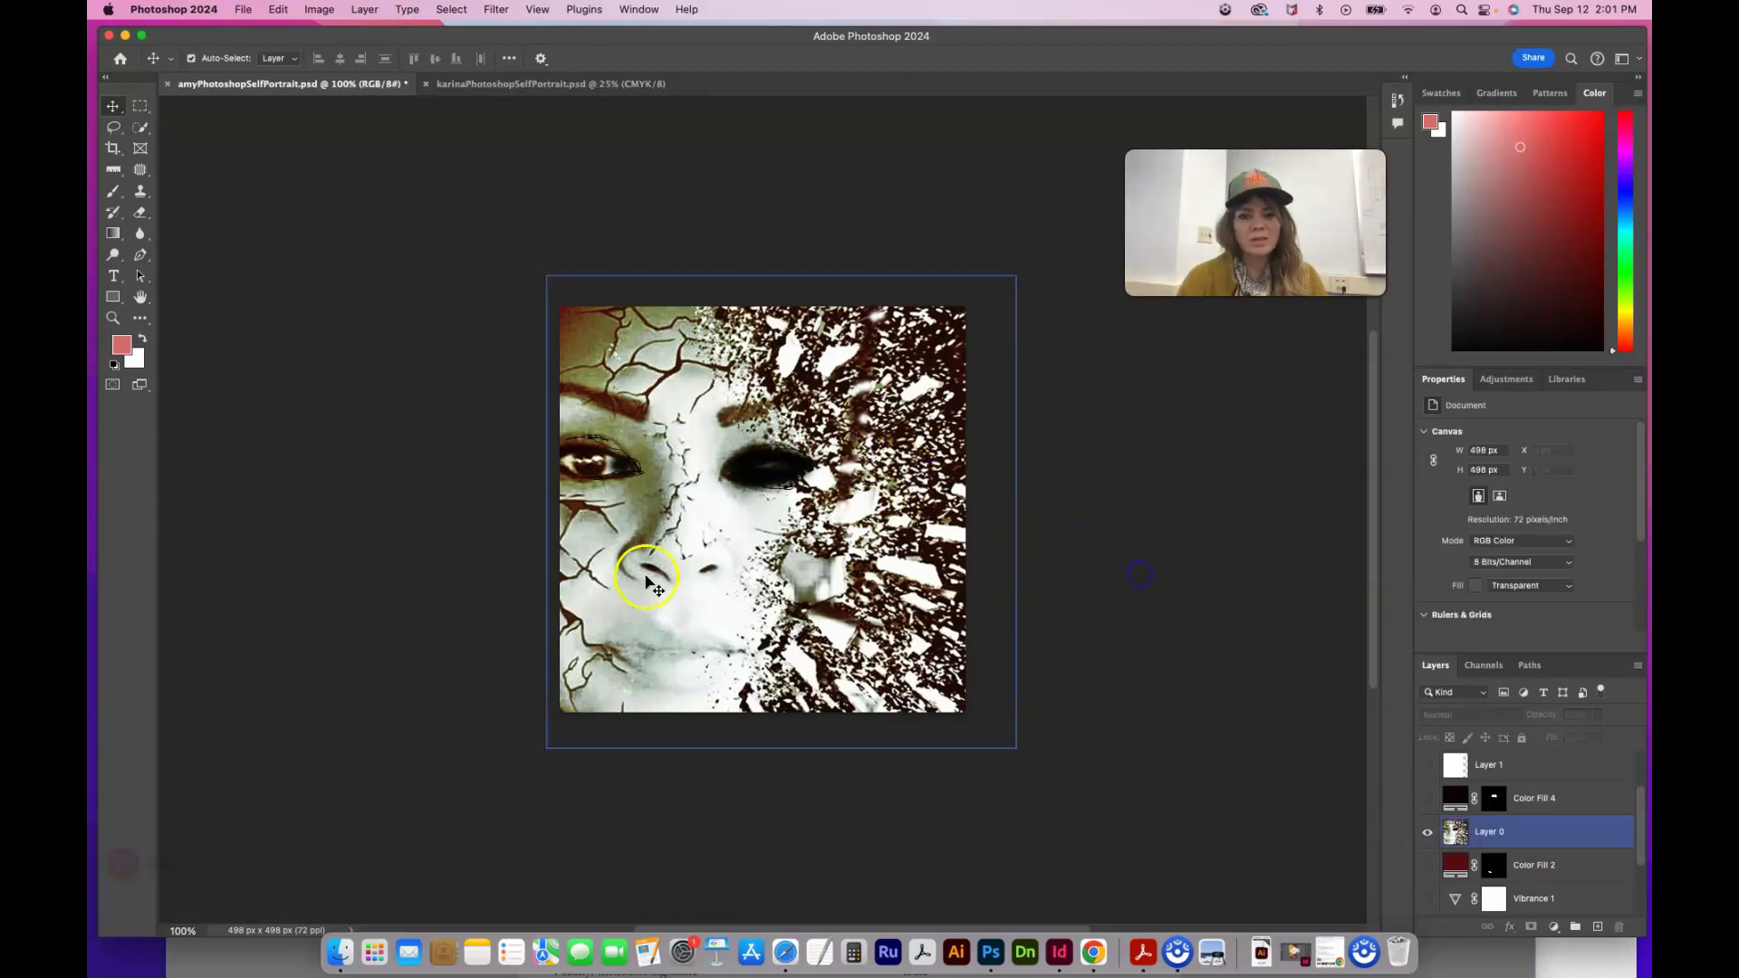
Check the portrait document's width, height and resolution in Image Size, and close it without changes
left_click(470, 148)
left_click(320, 10)
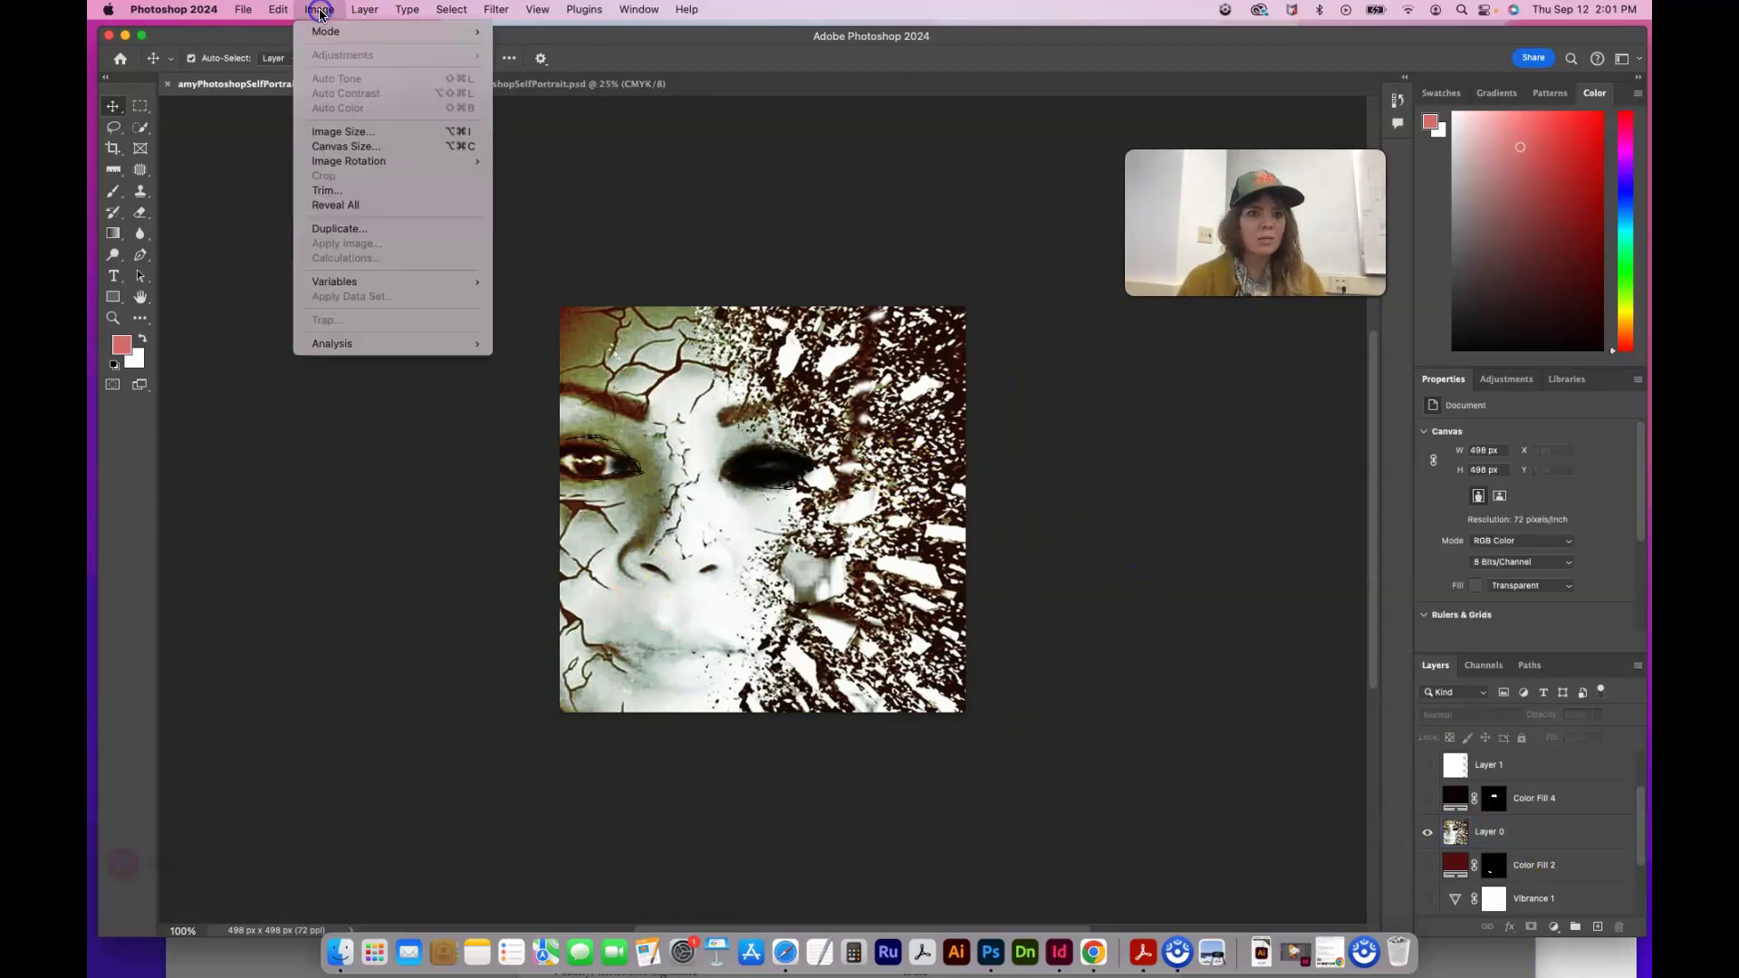
left_click(342, 134)
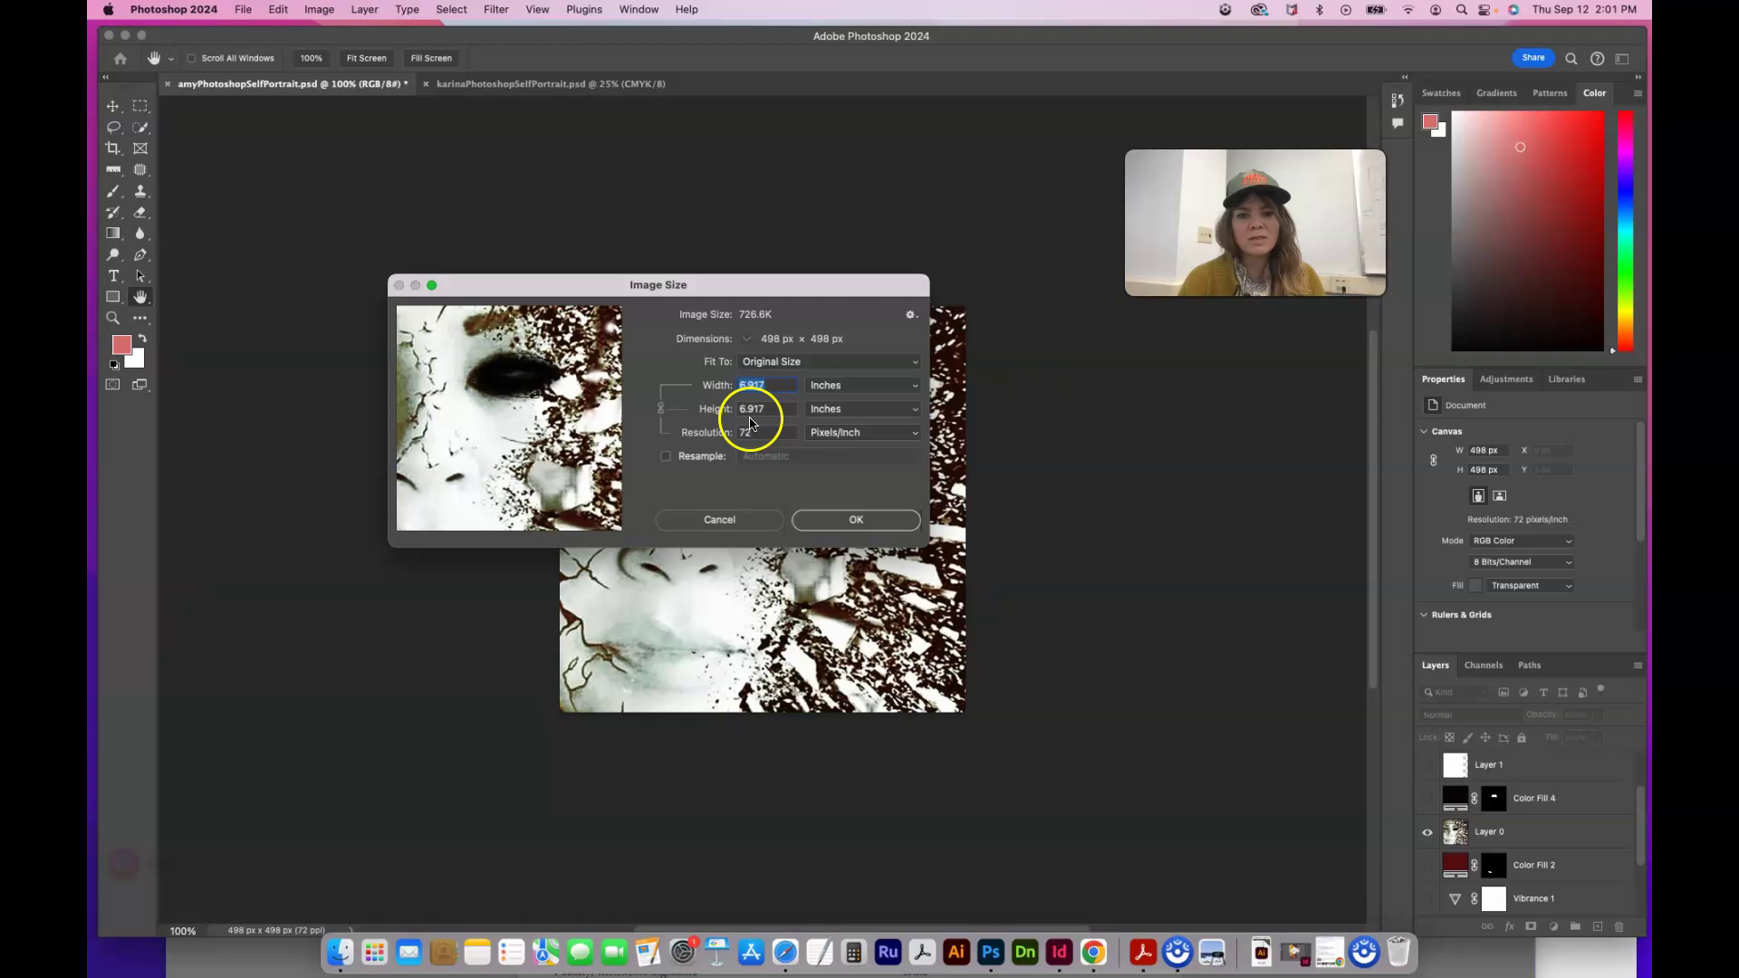
left_click(763, 540)
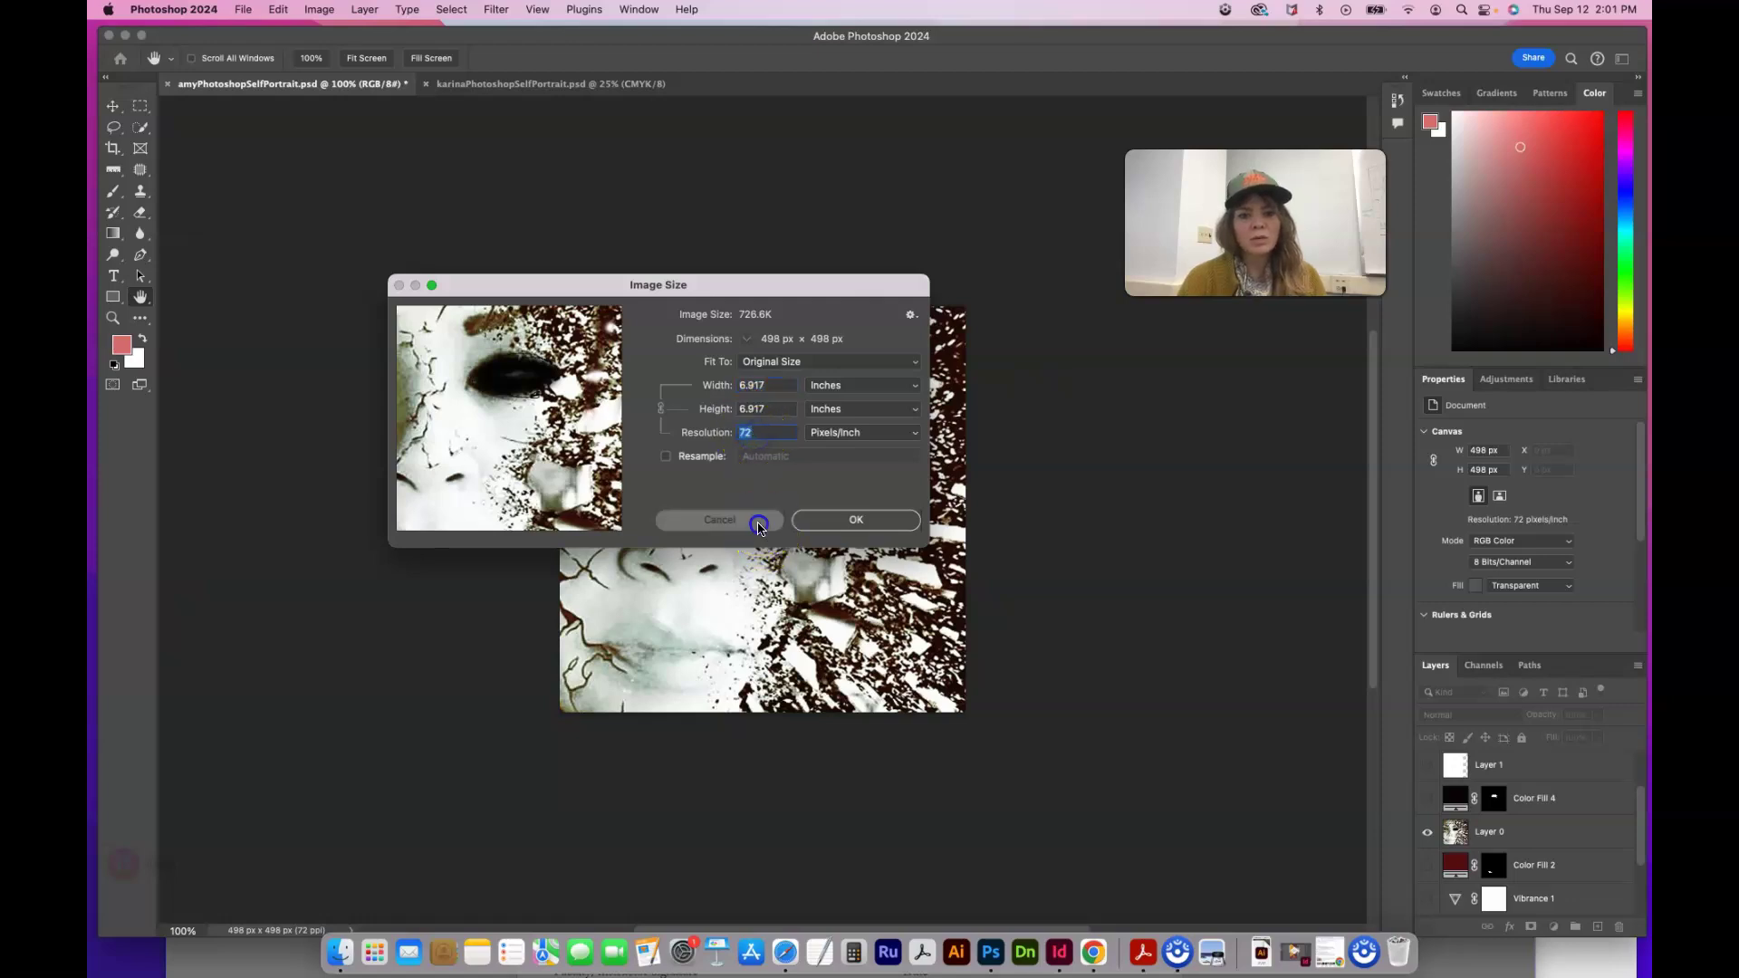
left_click(758, 519)
Create a new landscape document, 11 by 8.5 inches at 300 pixels/inch, in 8-bit CMYK Color with transparent background contents
left_click(243, 11)
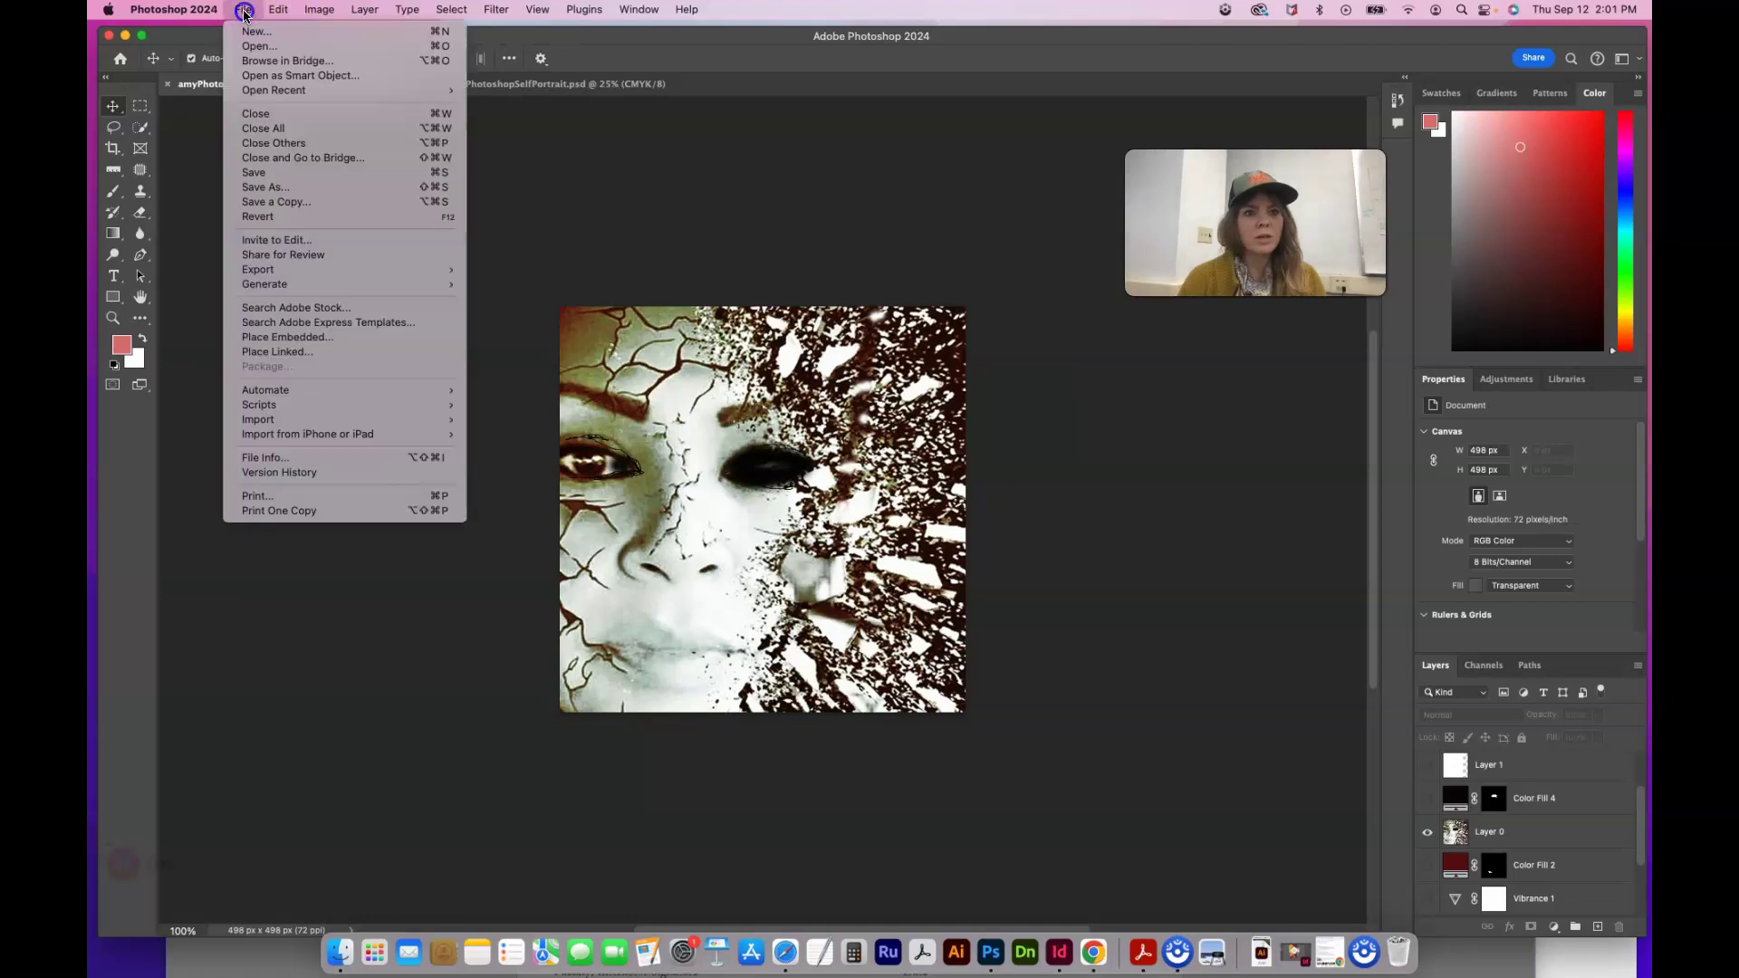
left_click(252, 34)
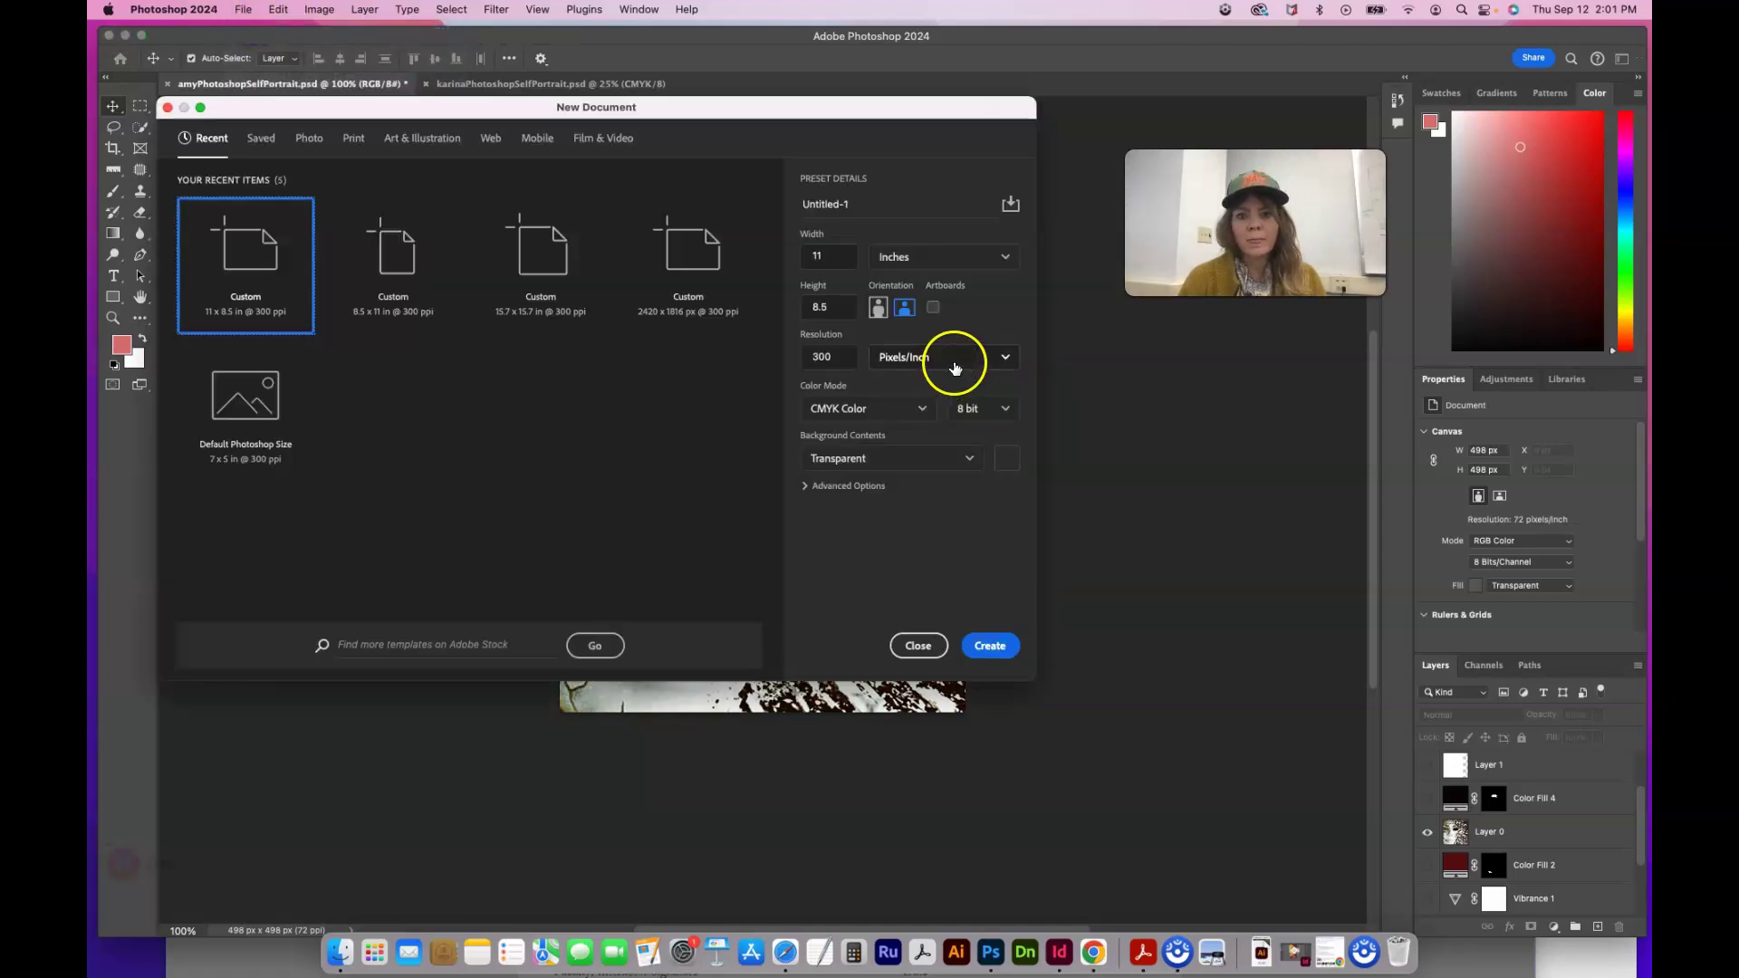
double_click(831, 259)
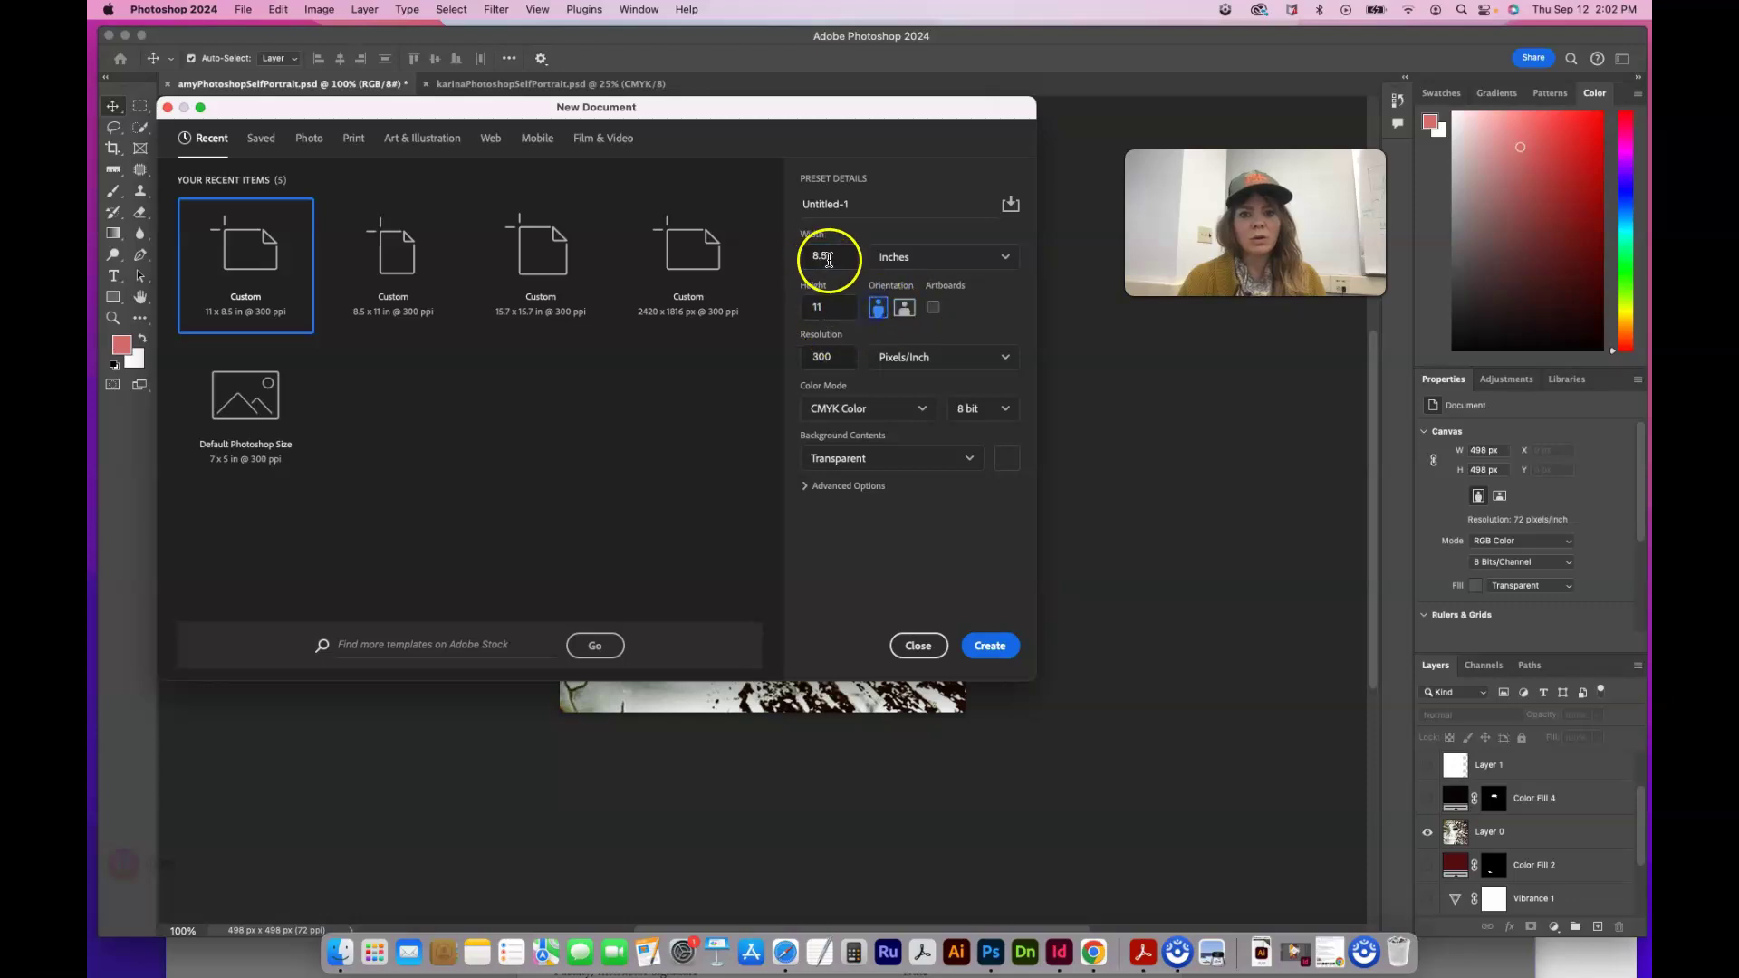
left_click(906, 305)
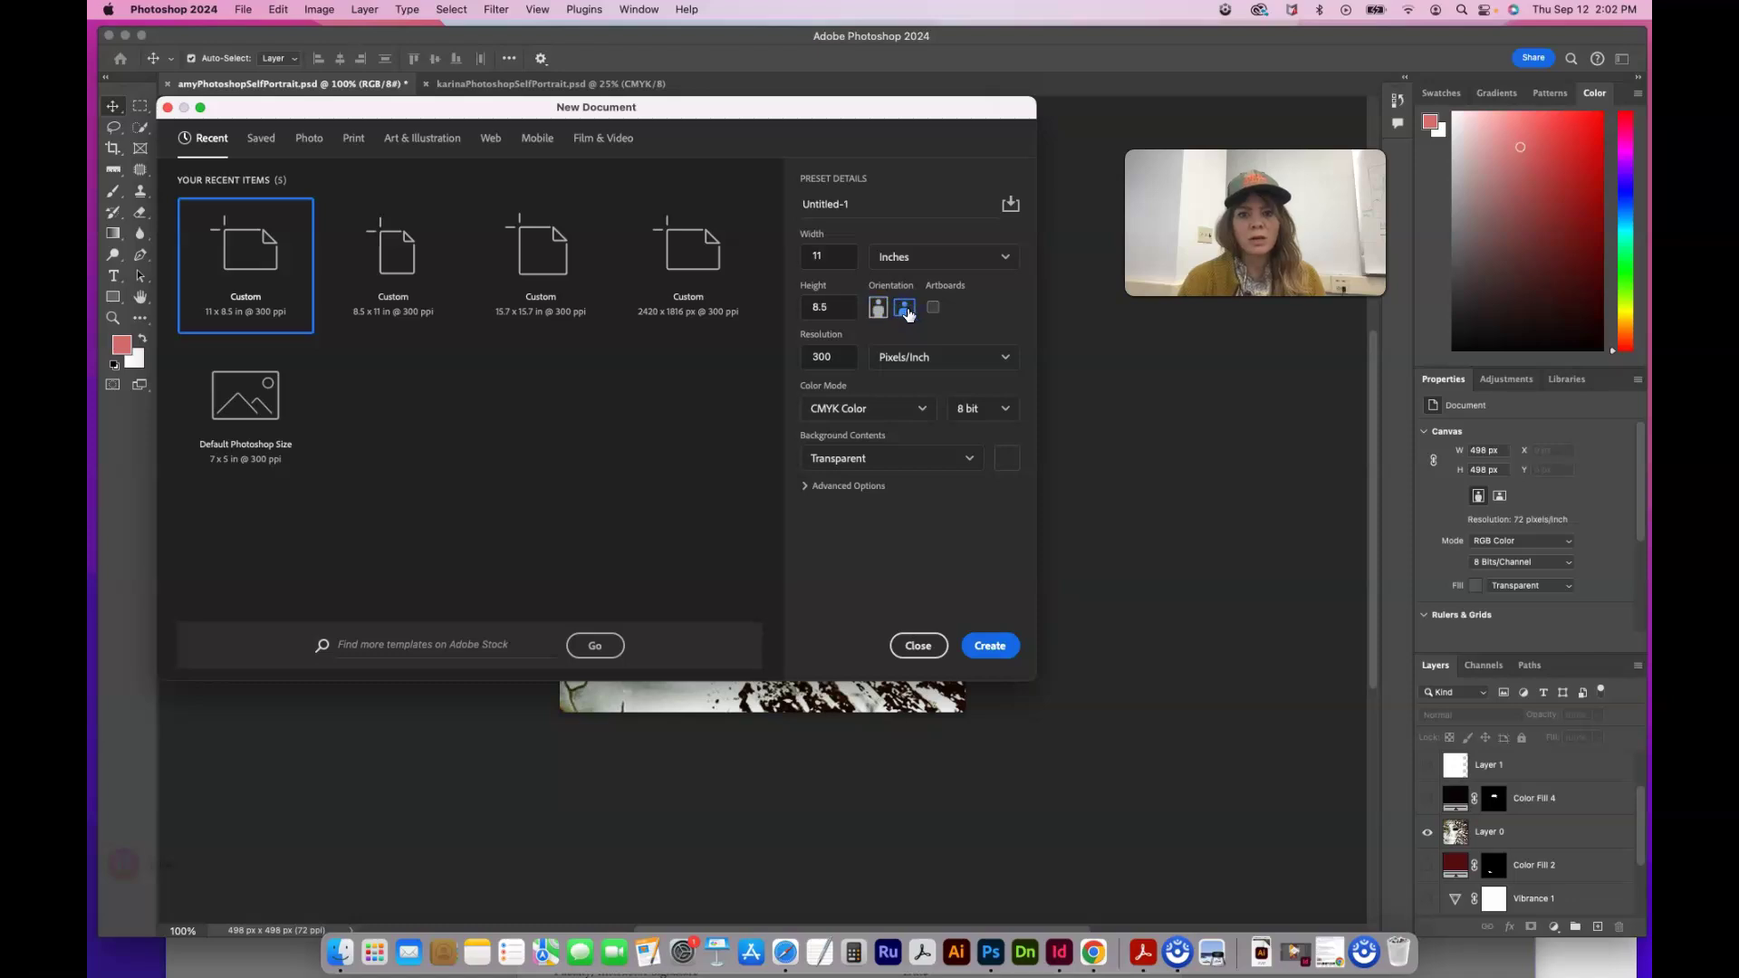
double_click(829, 257)
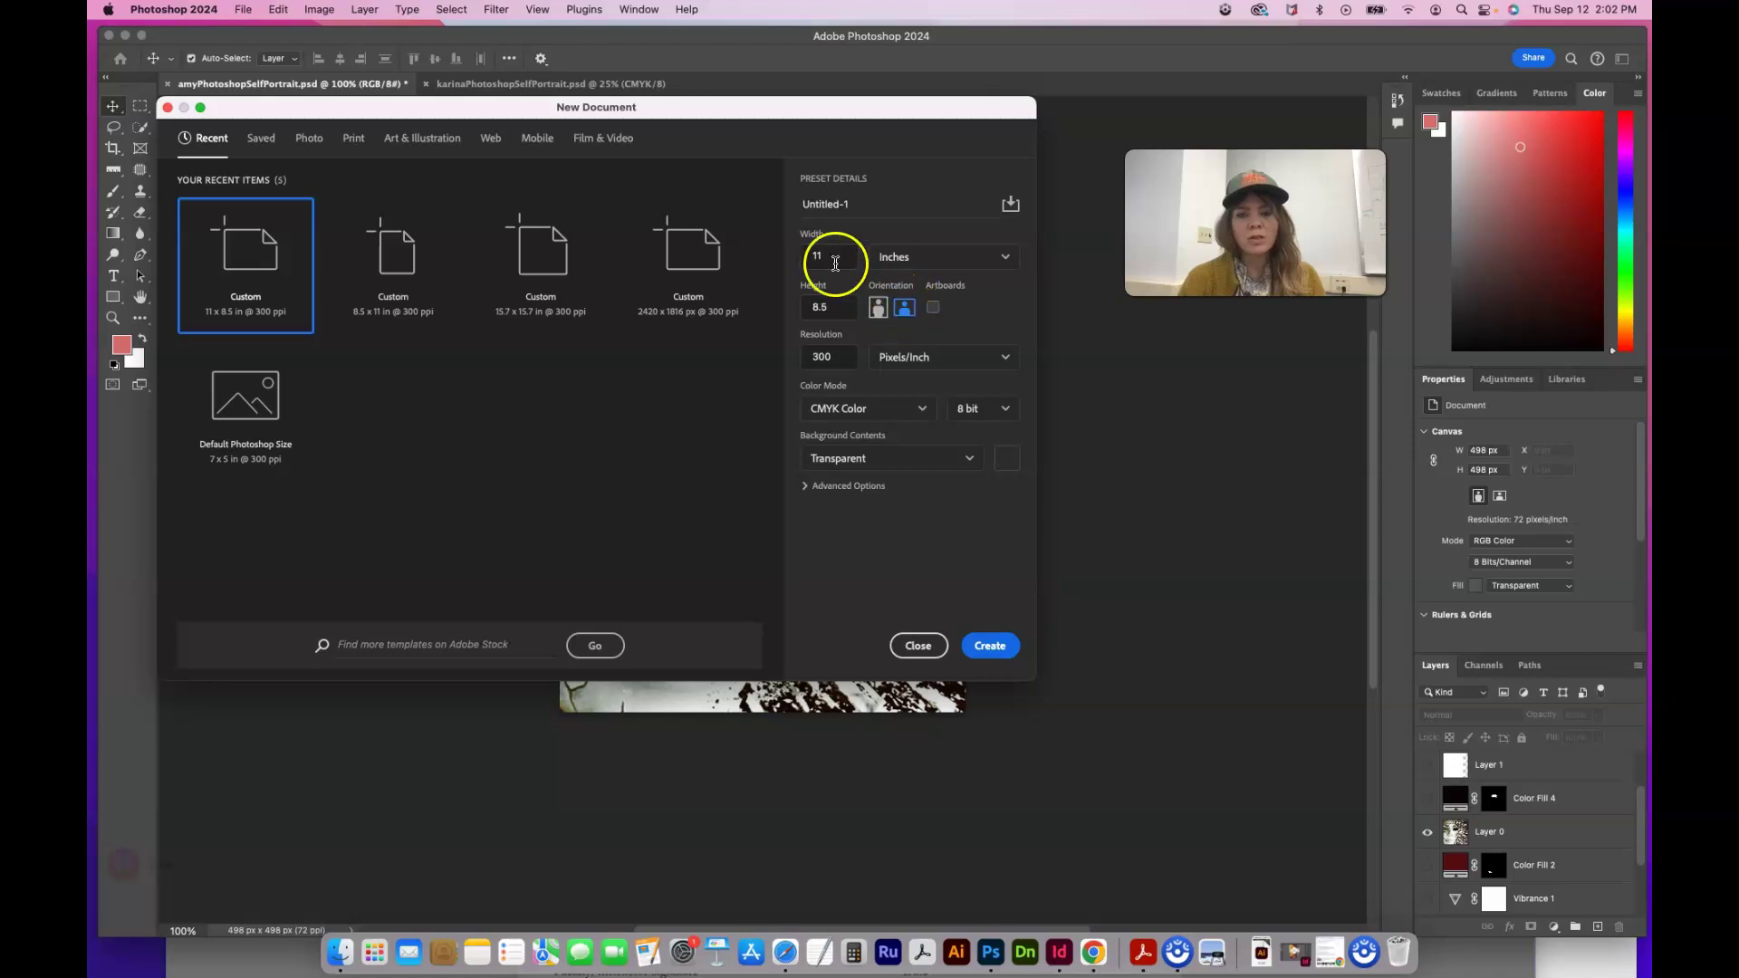
left_click(837, 307)
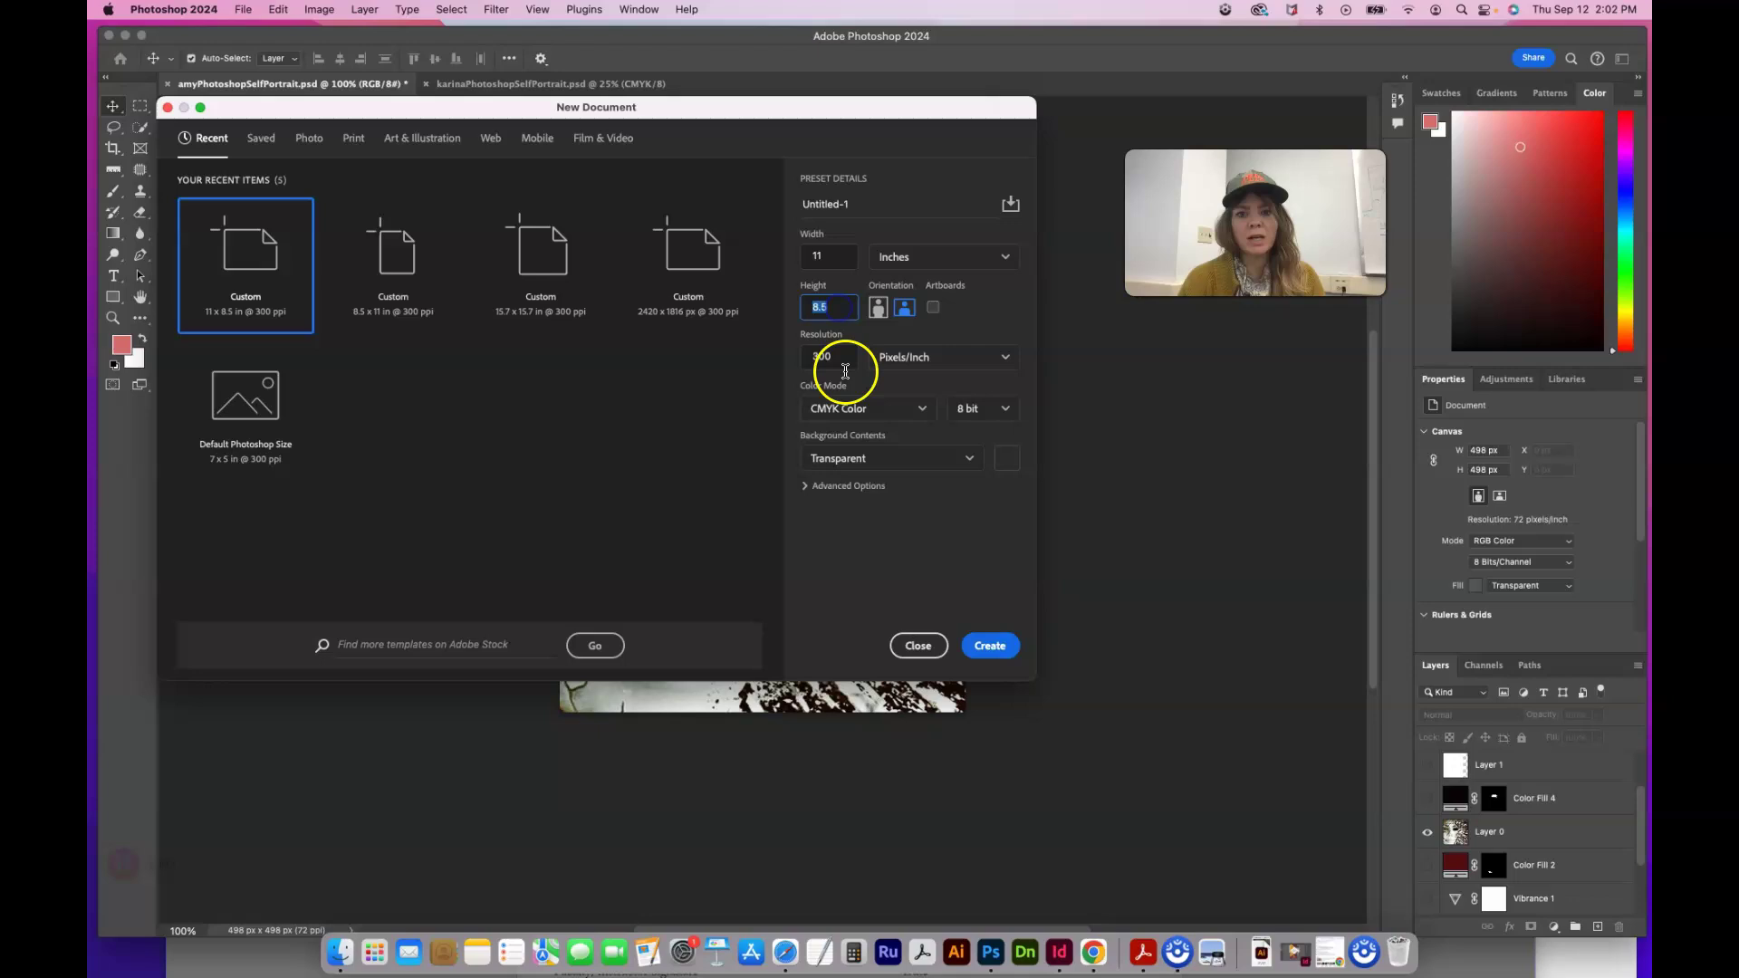
left_click(835, 355)
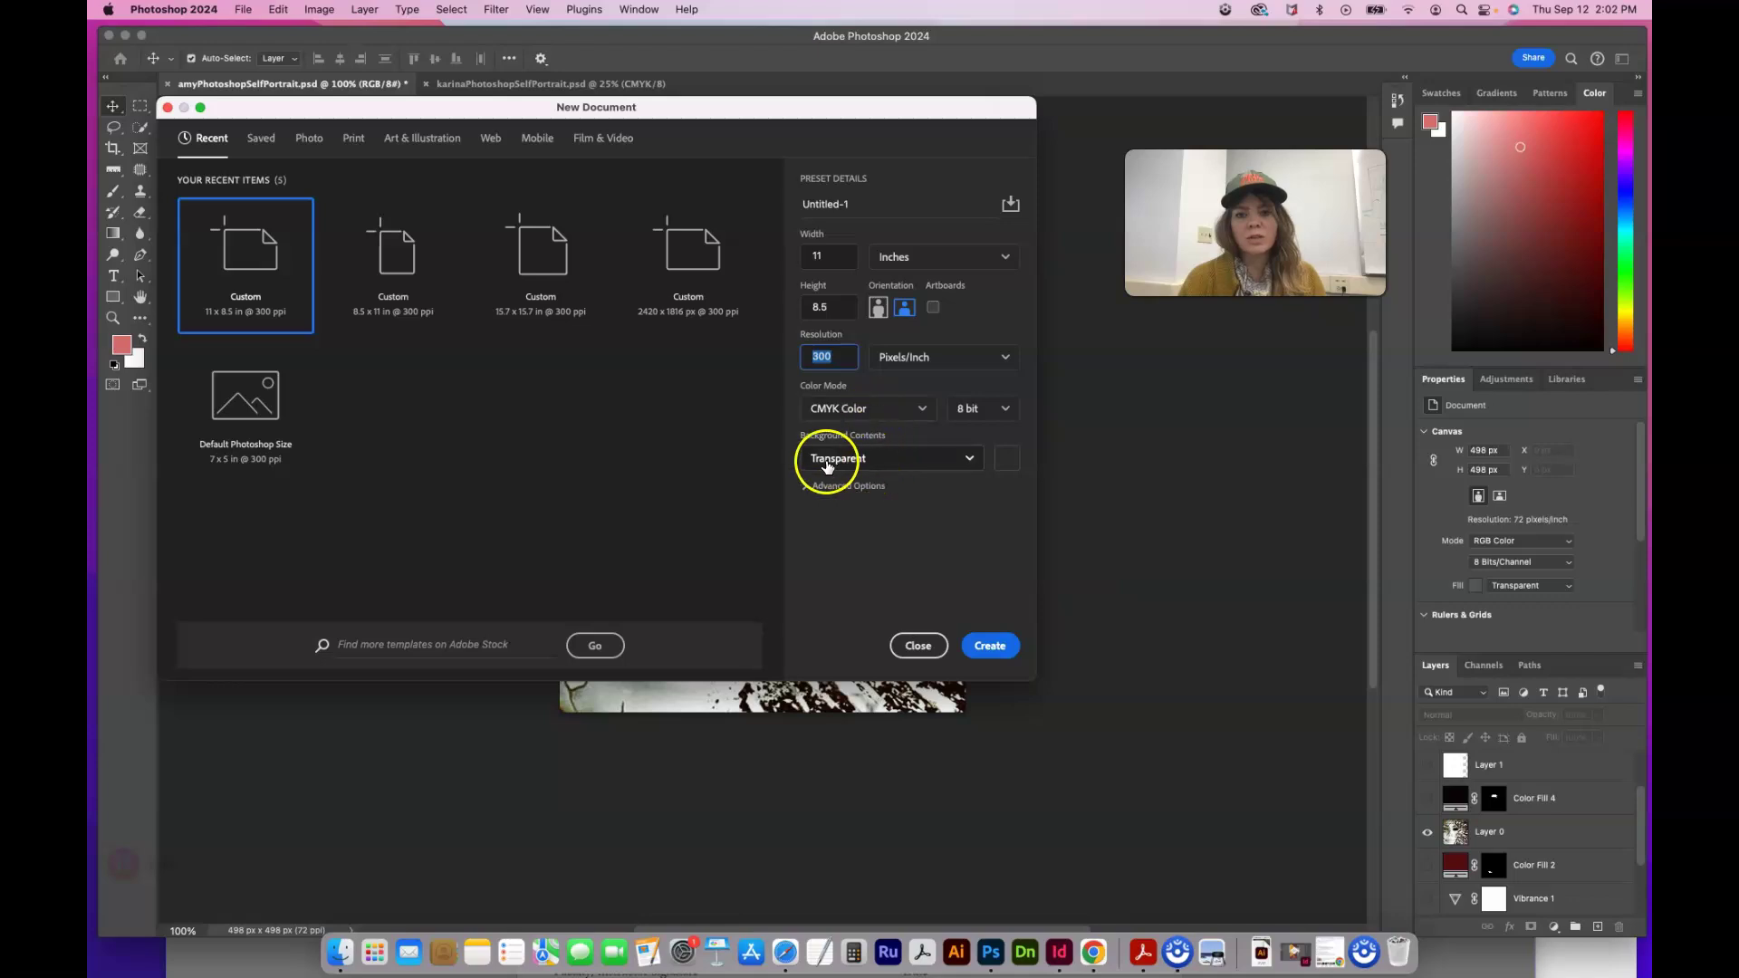
left_click(990, 643)
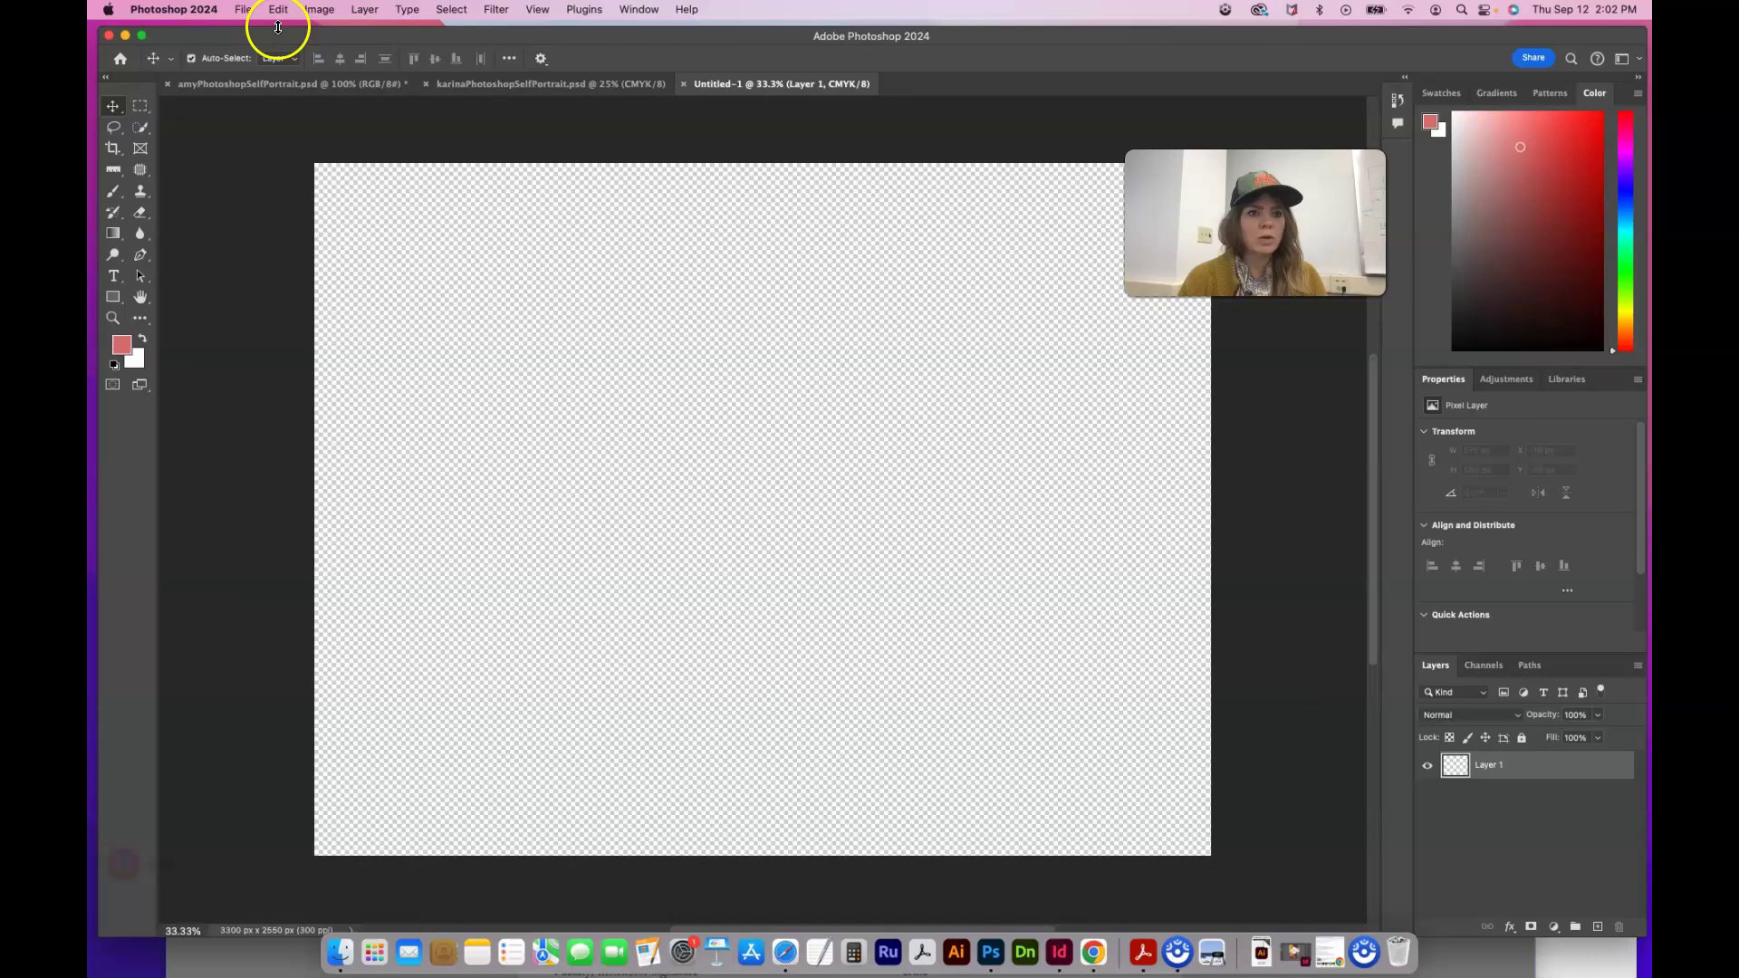
Place MaryPortraitExperiment.psd into the new document as an embedded object
left_click(243, 11)
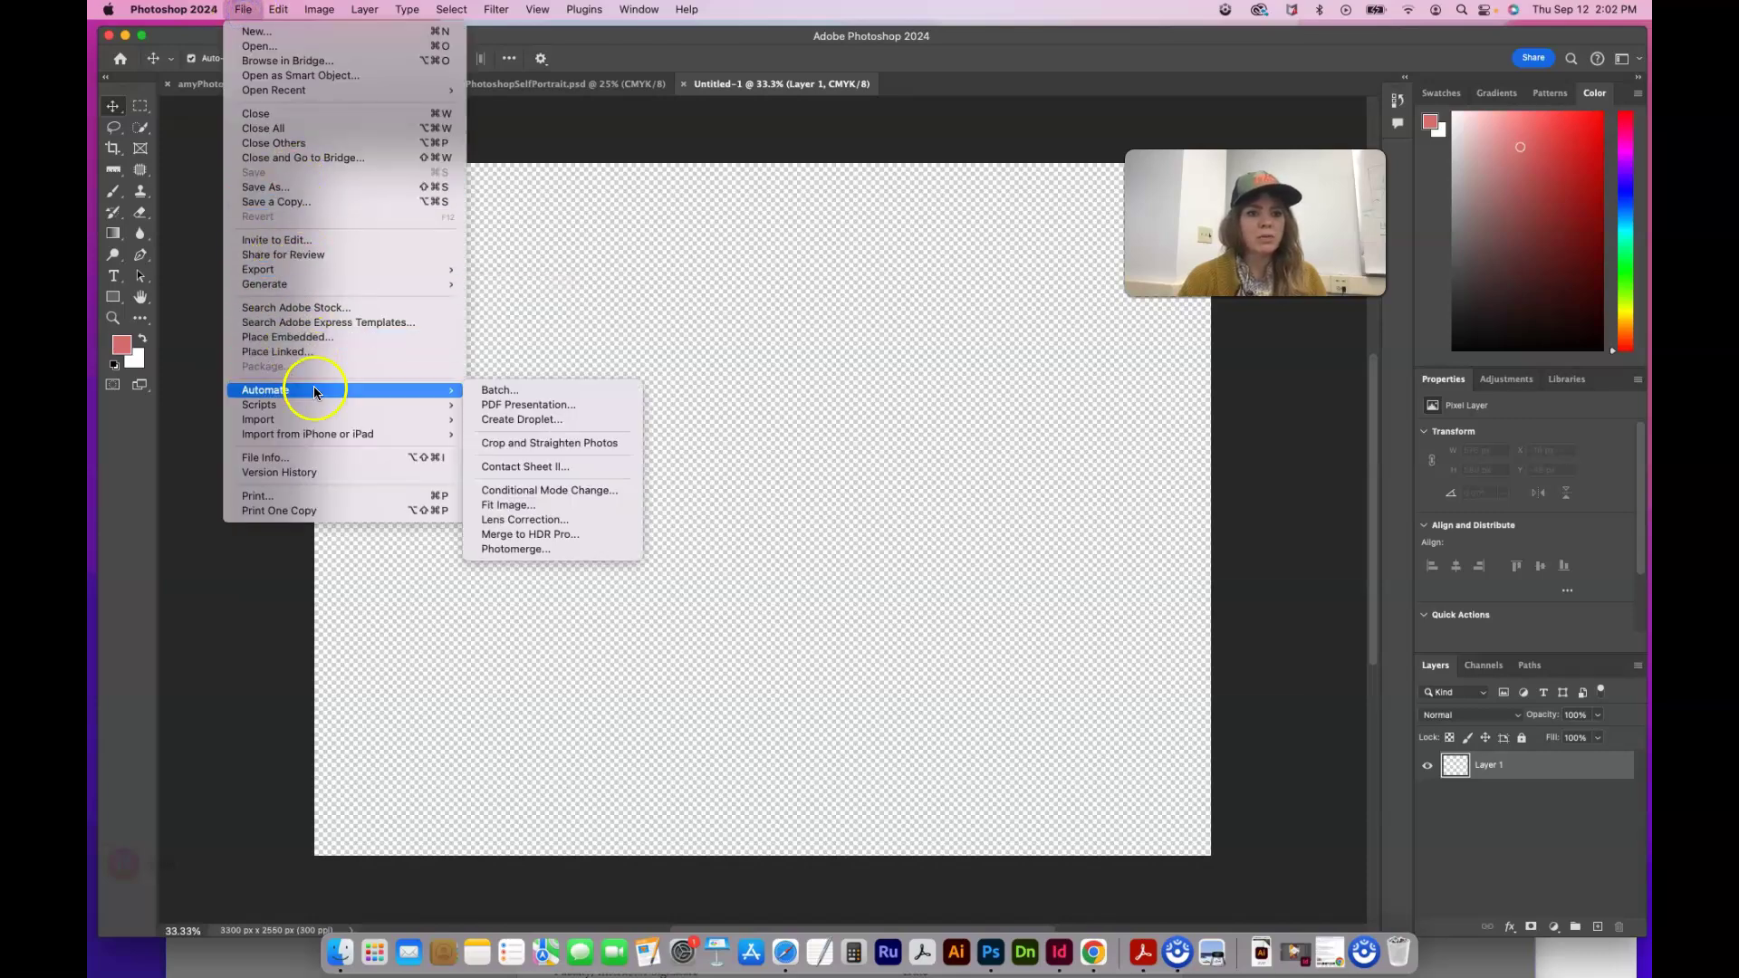
left_click(317, 341)
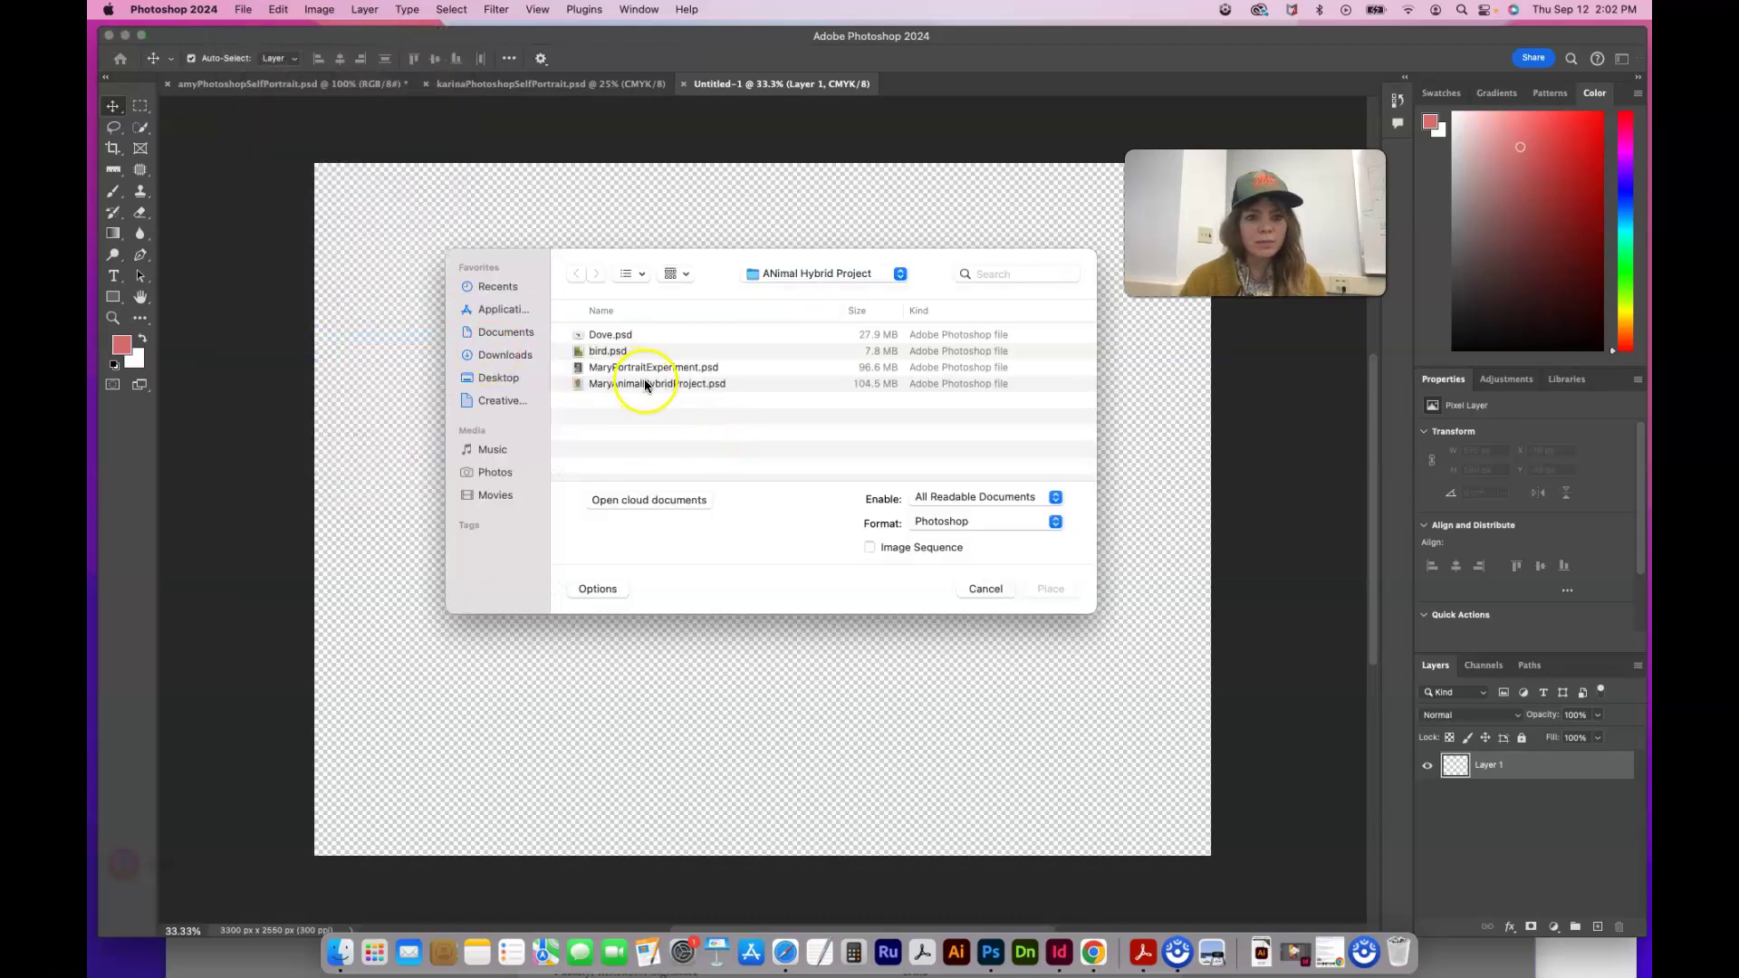
left_click(645, 381)
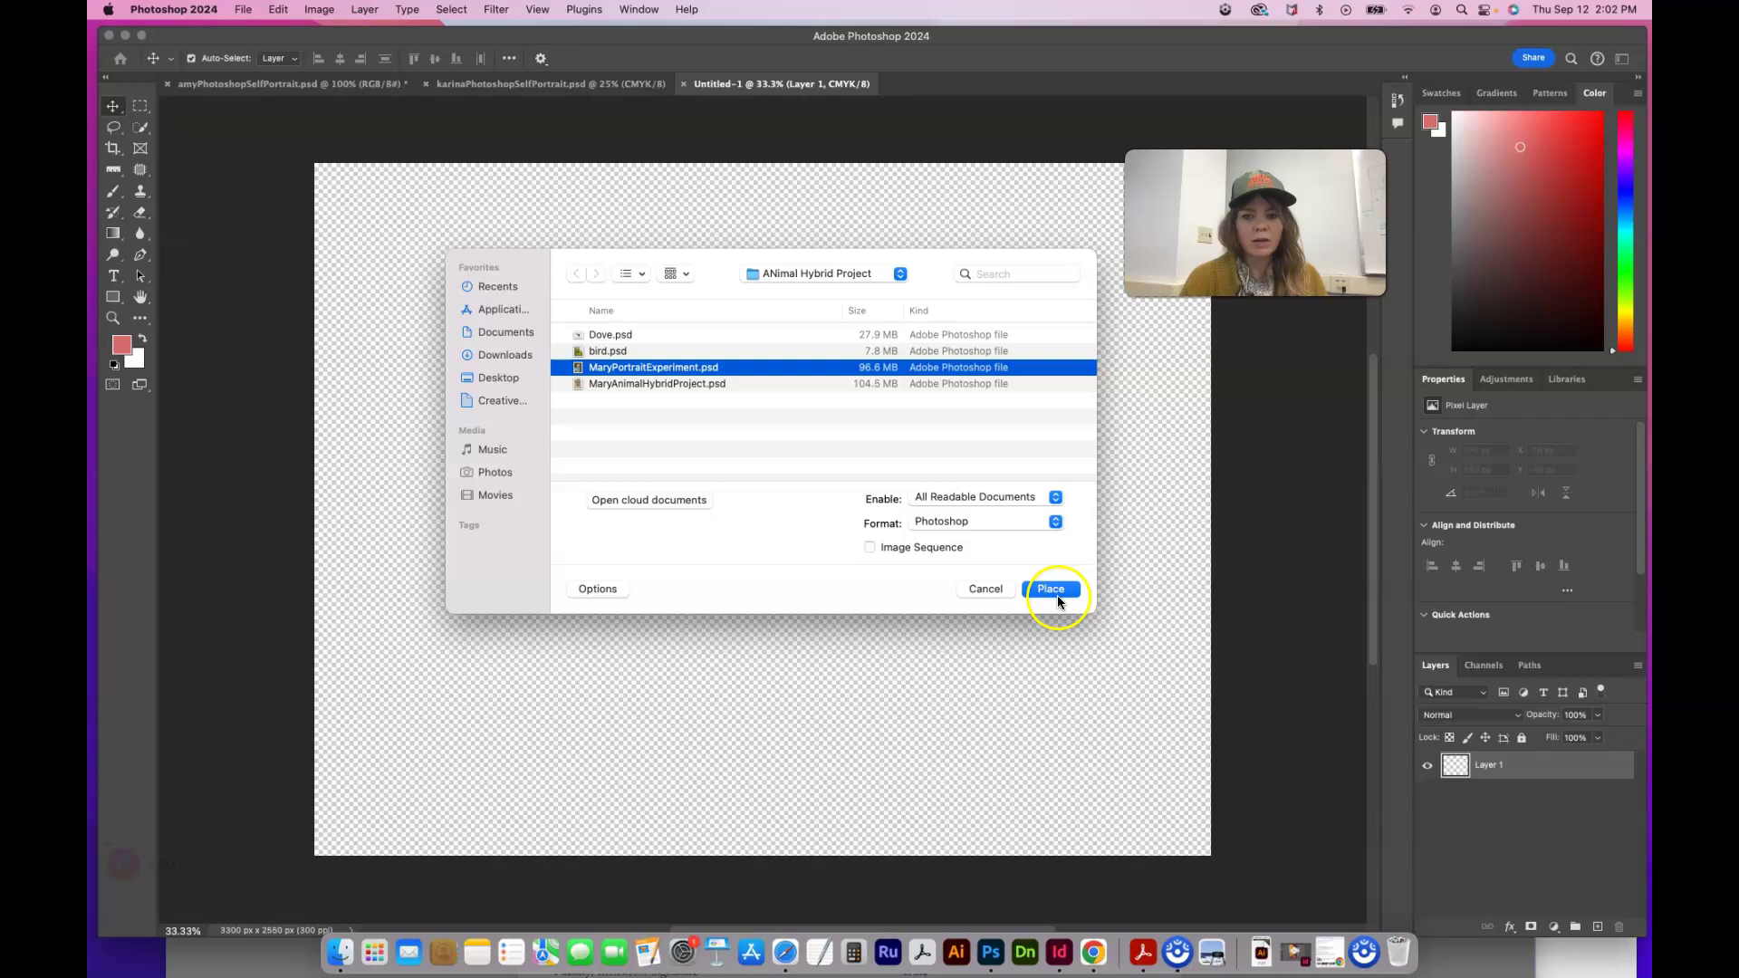
left_click(1056, 593)
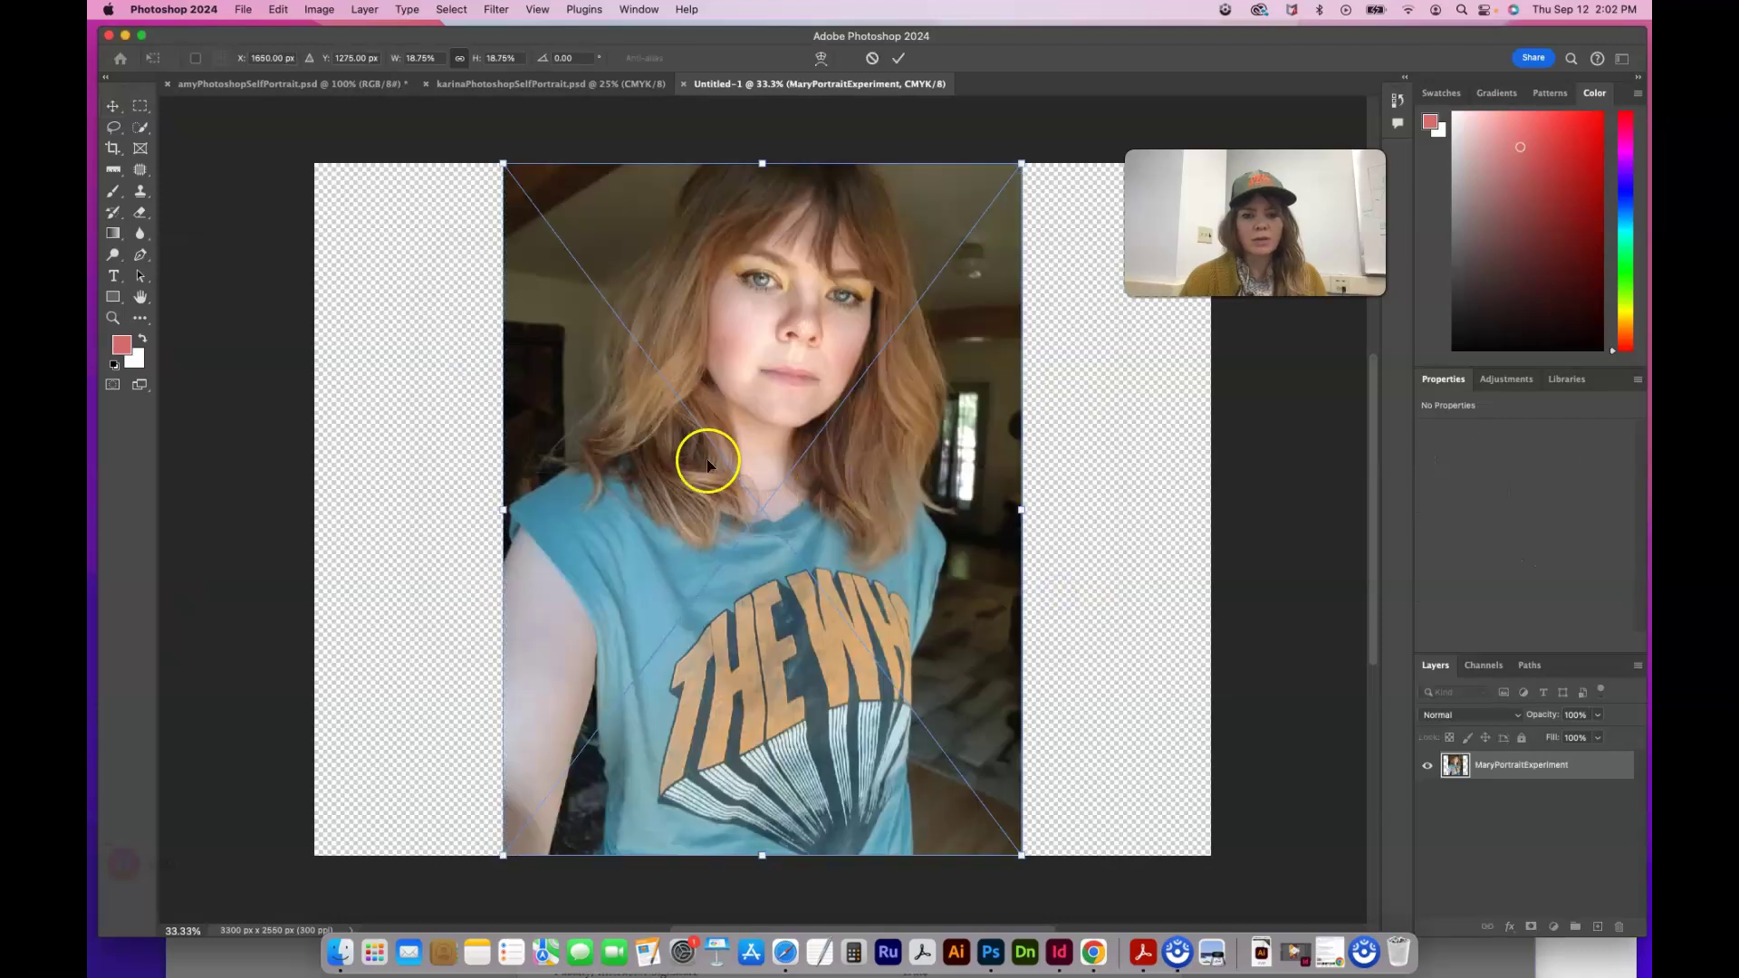
Enlarge the placed portrait proportionally to about 36% and align its right edge with the canvas's right edge
left_click_drag(823, 548, 684, 538)
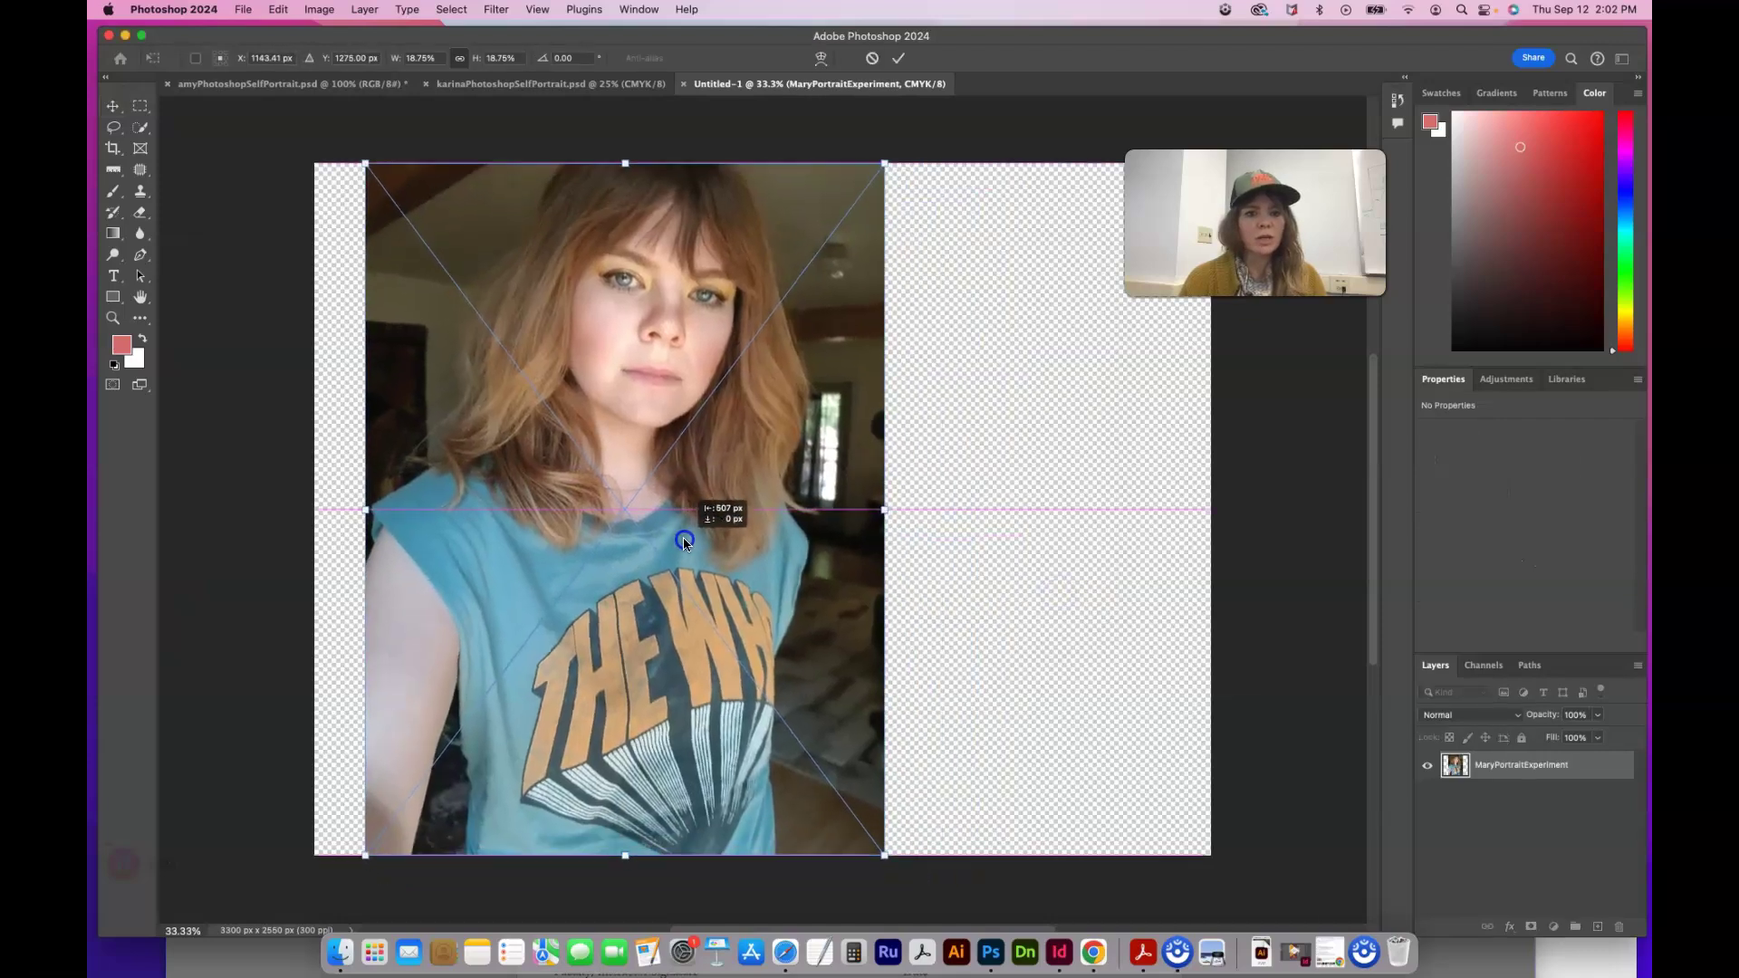
left_click_drag(578, 453, 573, 462)
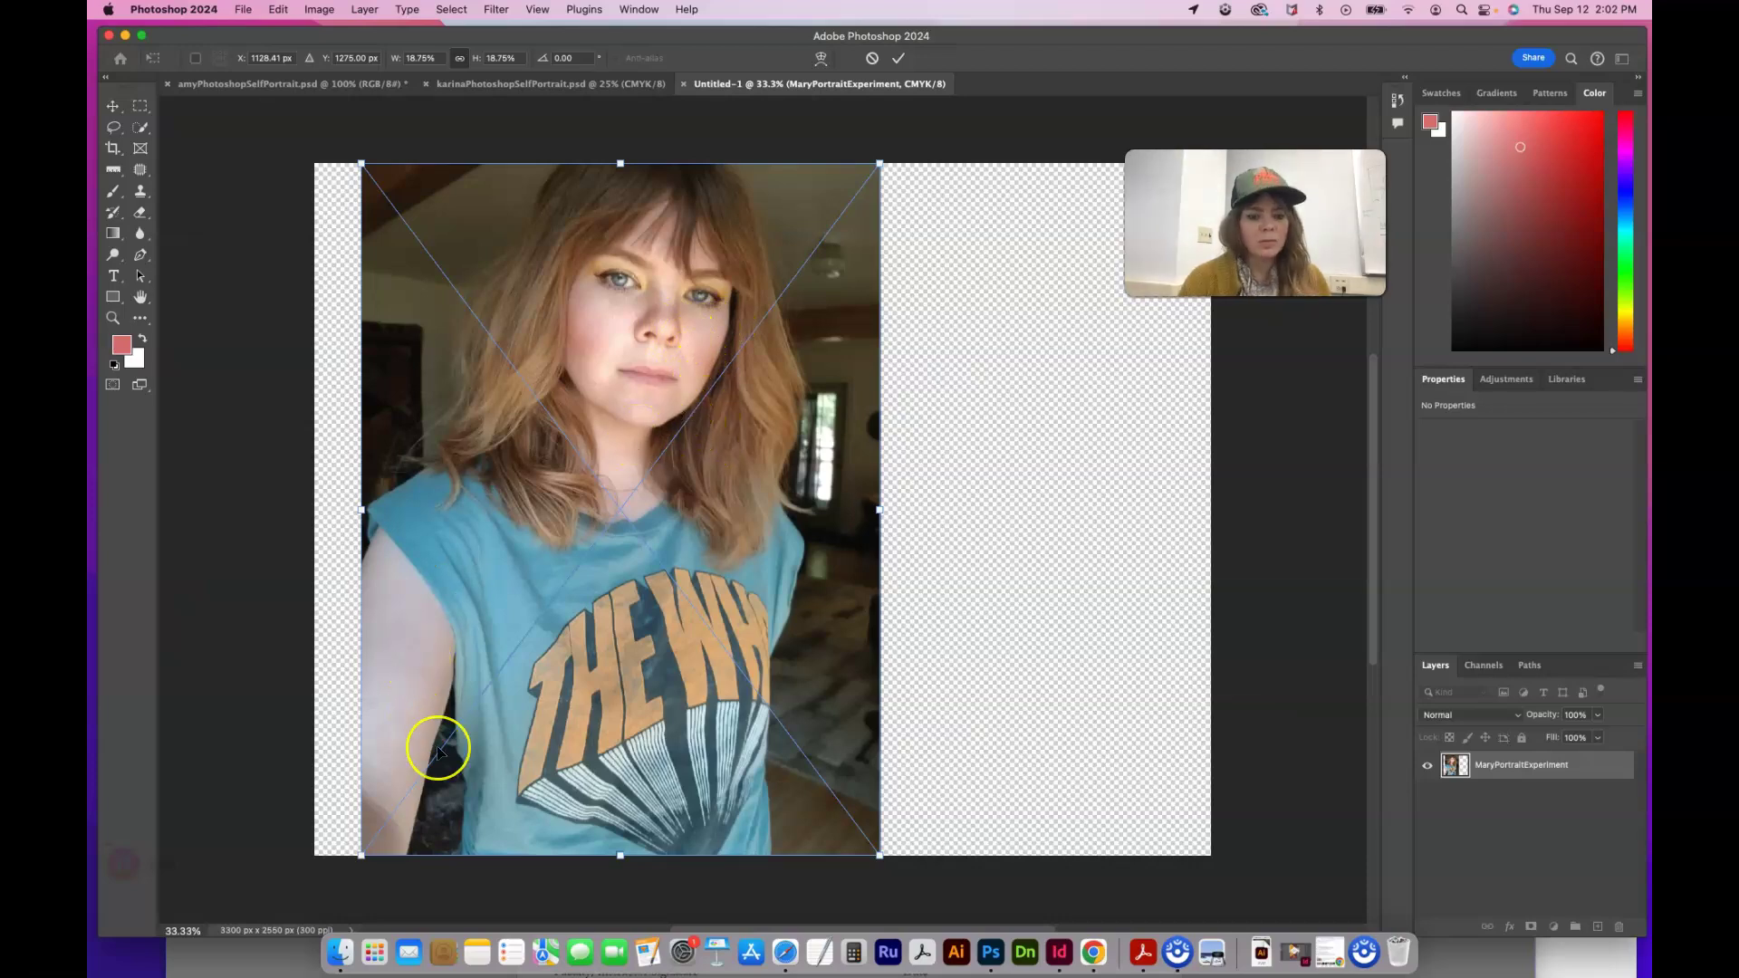
key("super+minus")
key("super+minus")
key("super+minus")
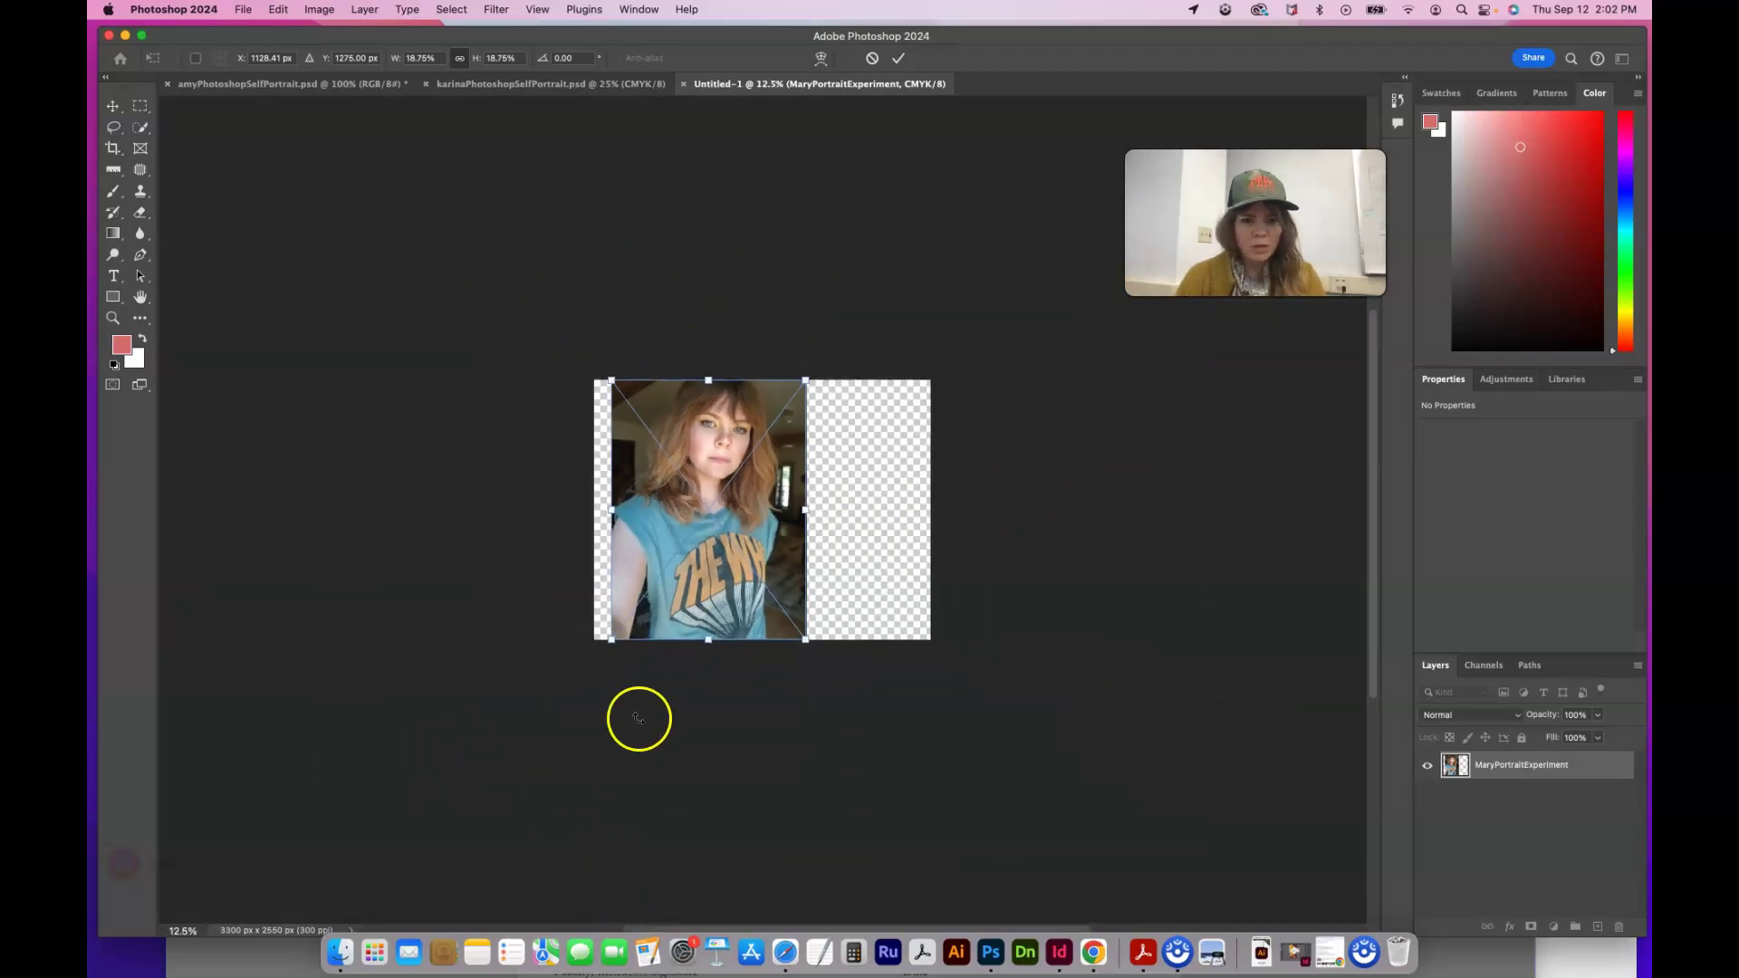
left_click_drag(613, 637, 427, 879)
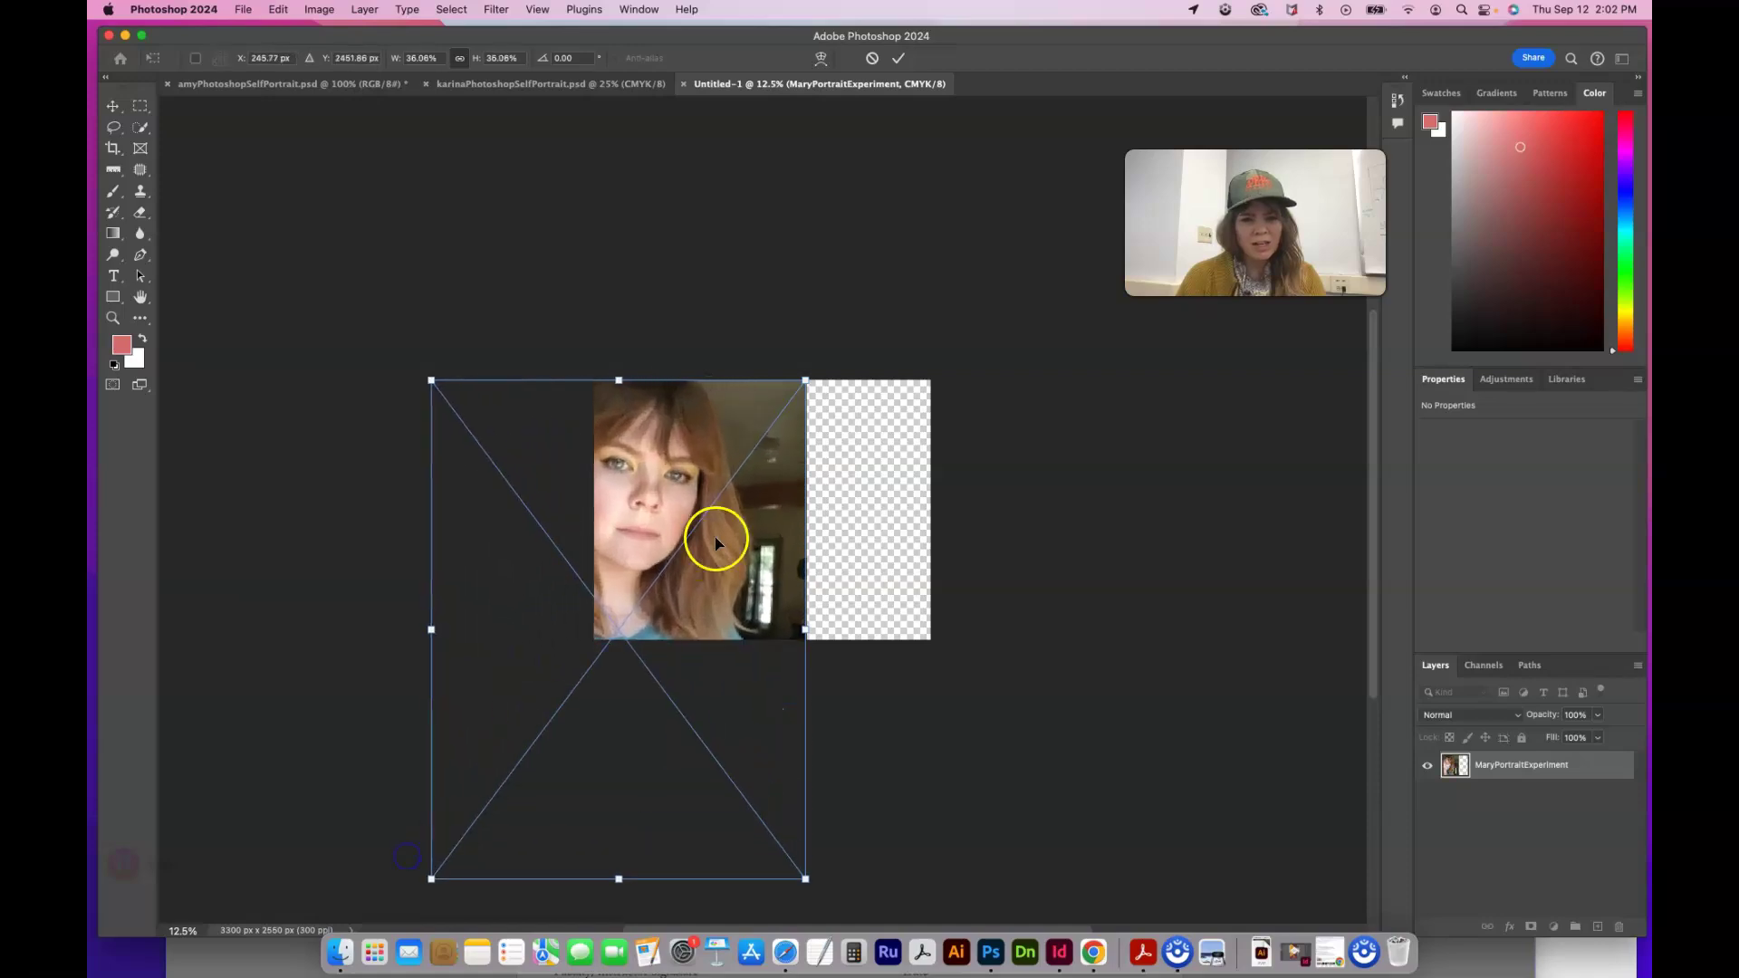
left_click_drag(719, 536, 836, 531)
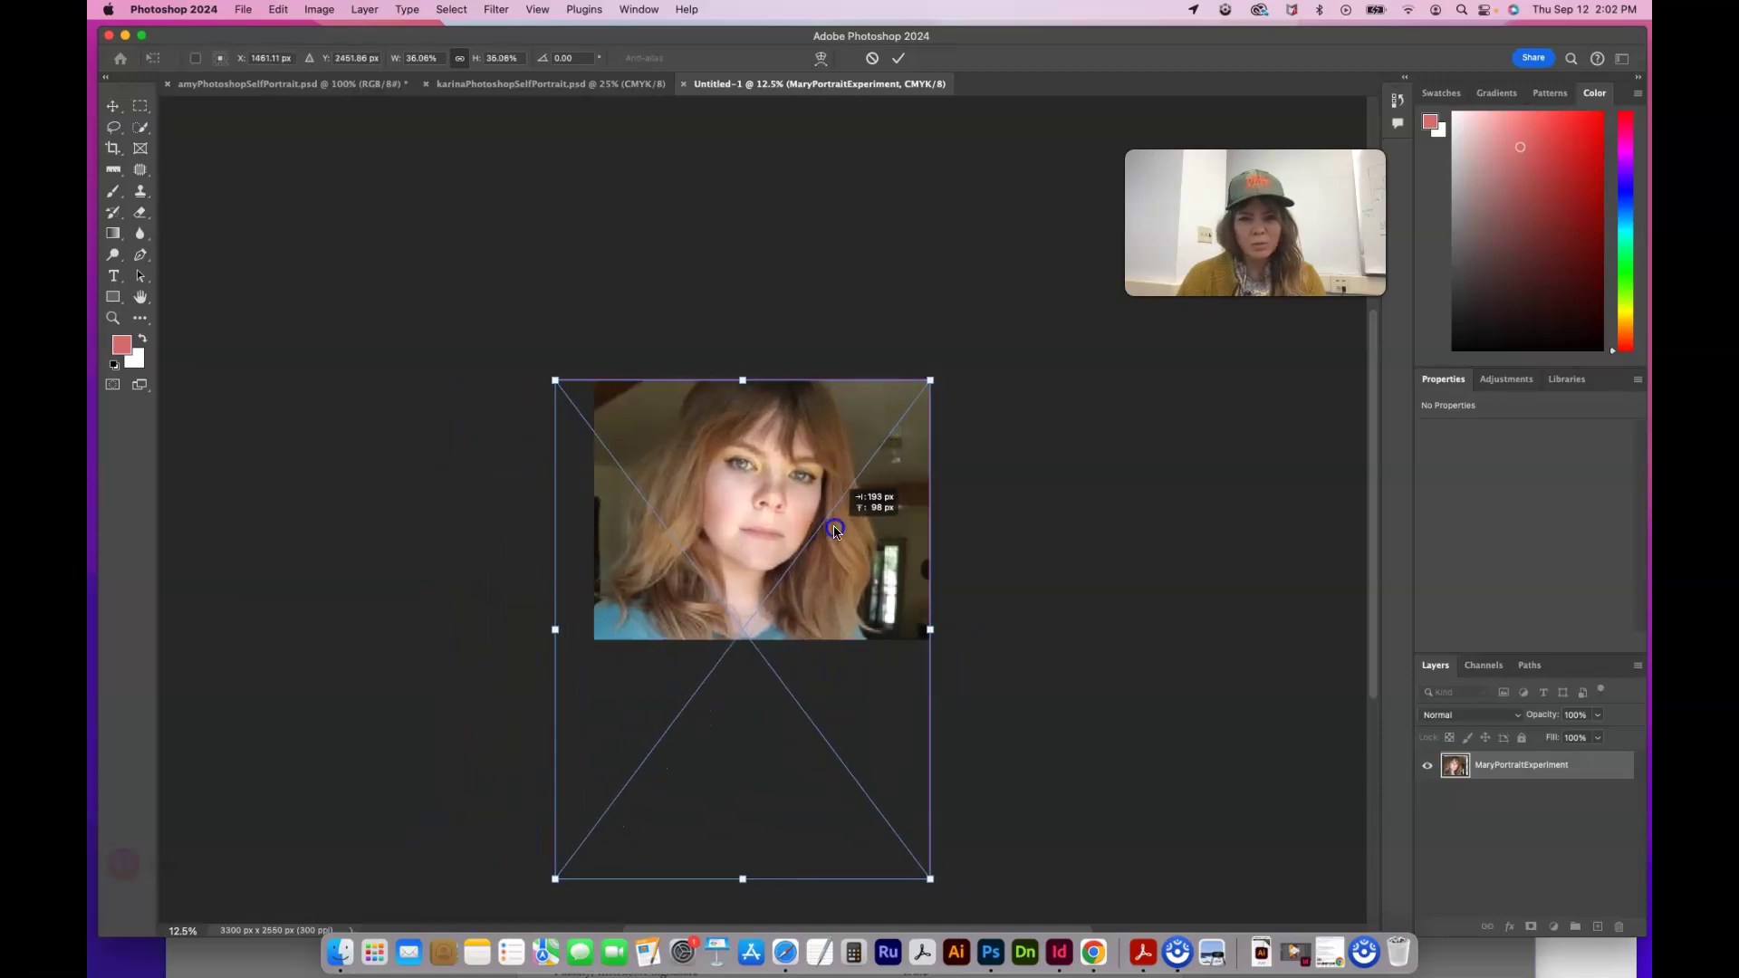
Scale the portrait up to about 51%, position it so the face fills the canvas, and commit the placement
left_click_drag(931, 630, 1034, 652)
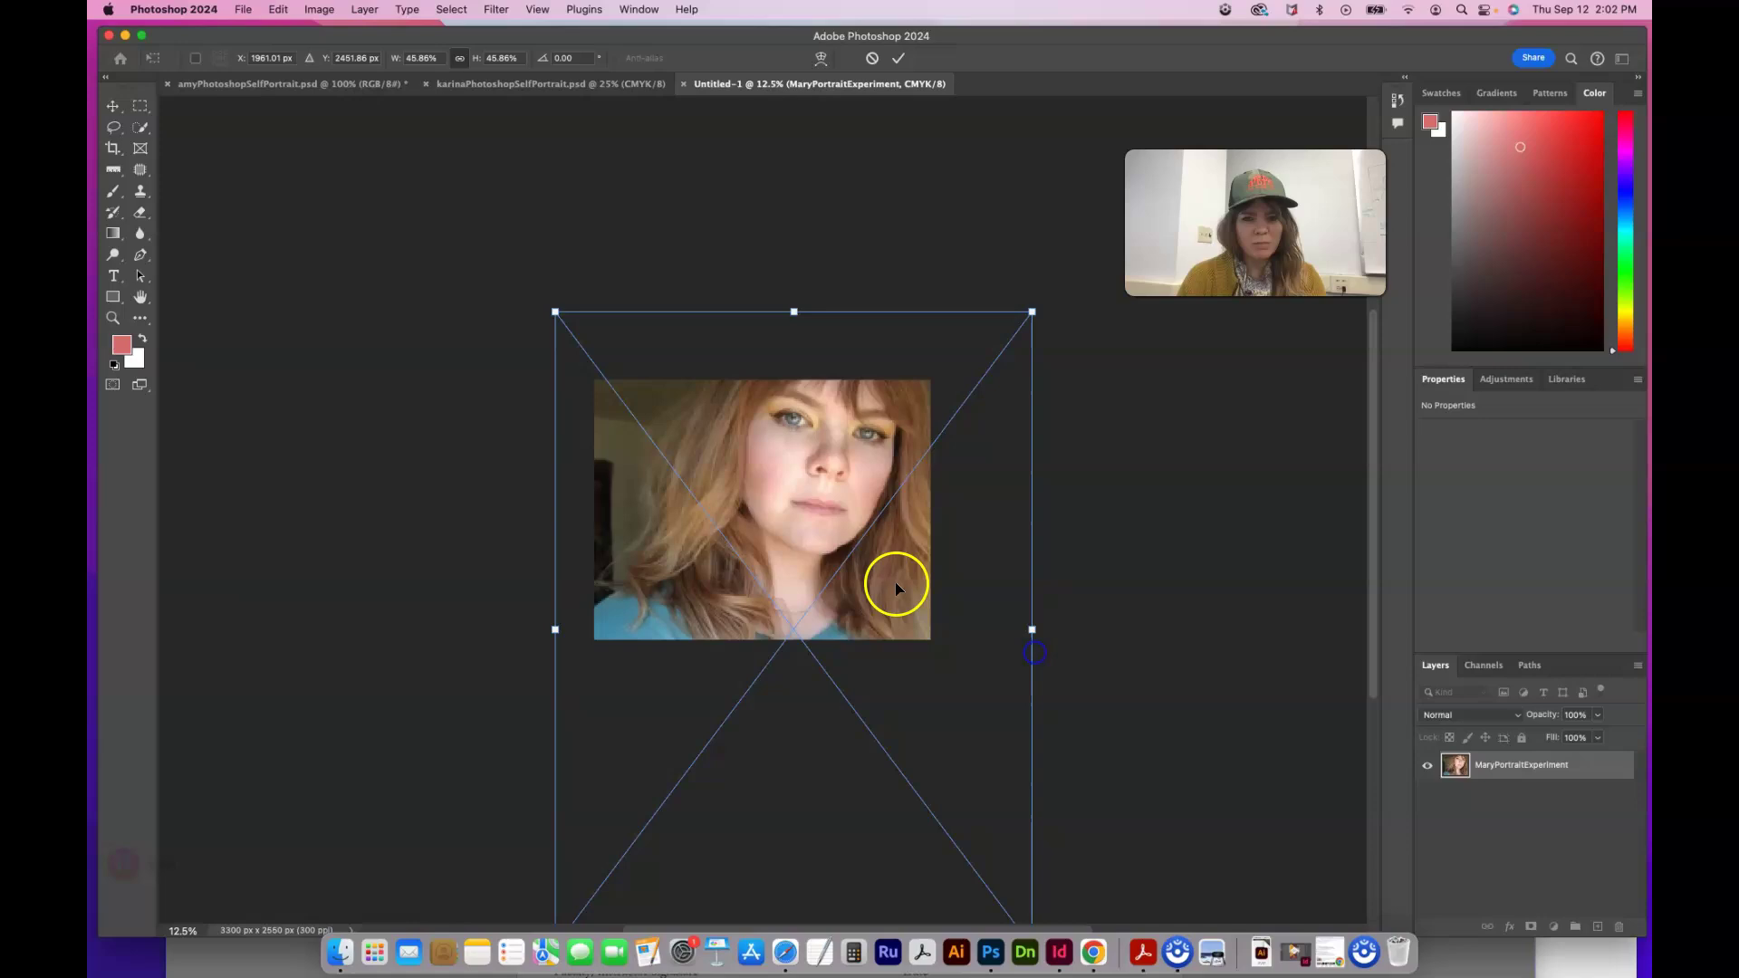
left_click_drag(895, 587, 817, 659)
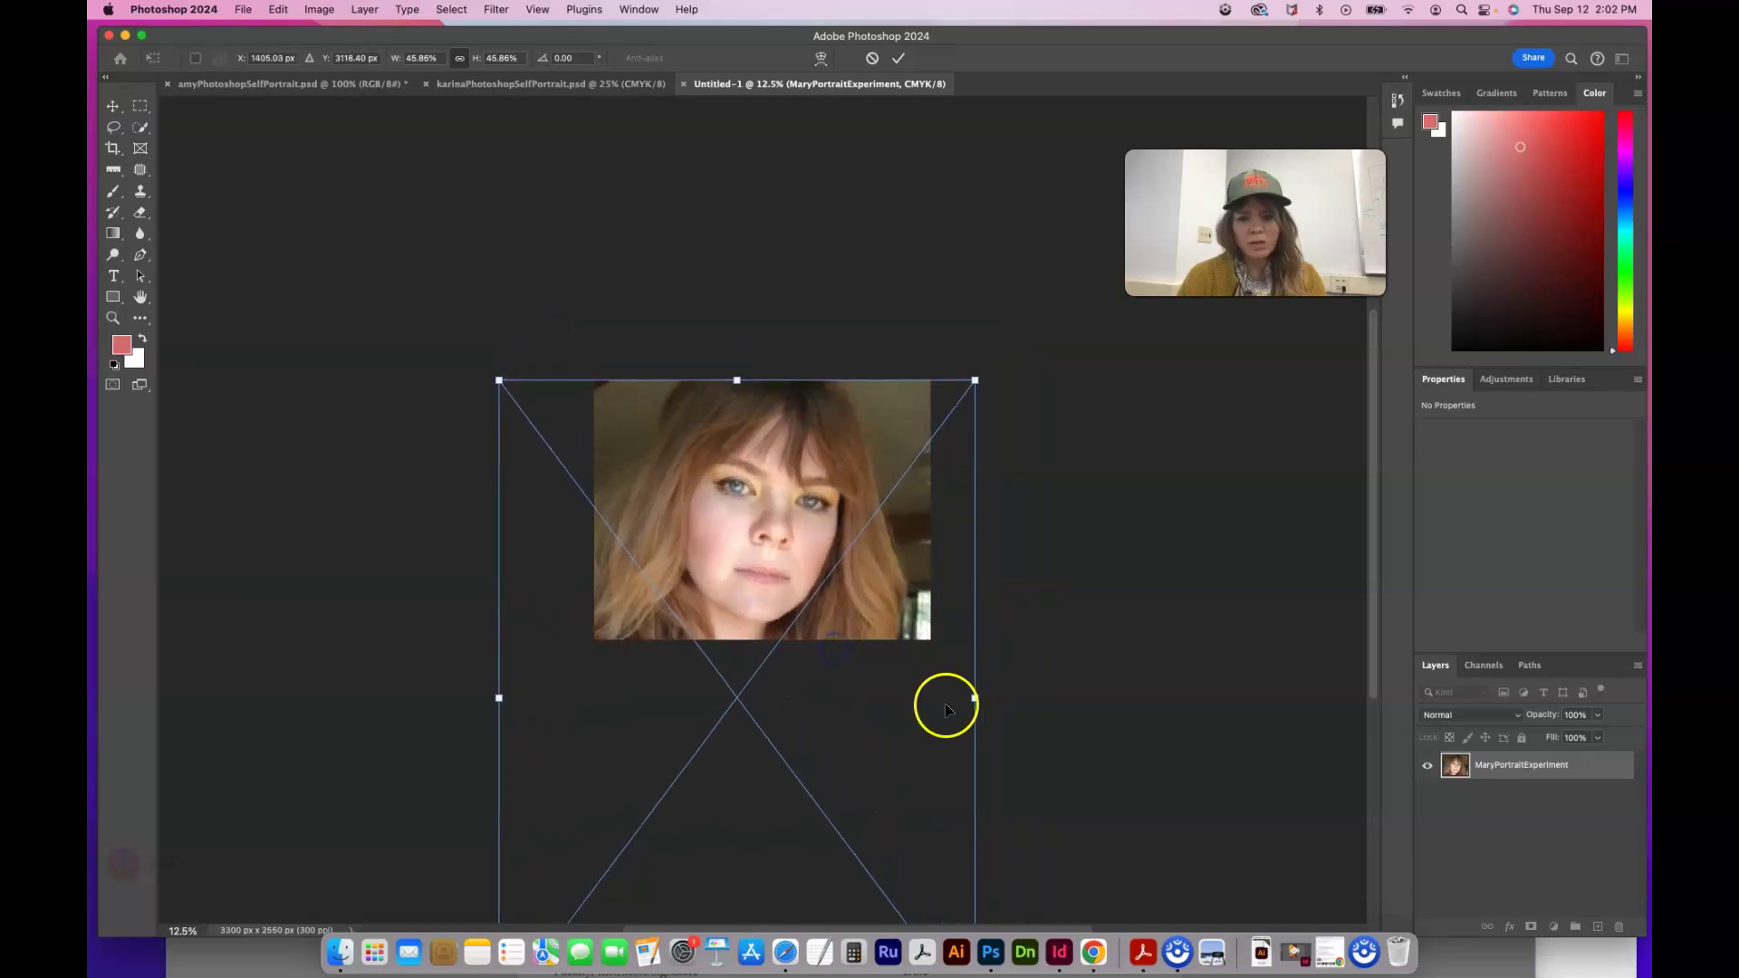
left_click_drag(976, 698, 1032, 698)
left_click_drag(846, 594, 818, 612)
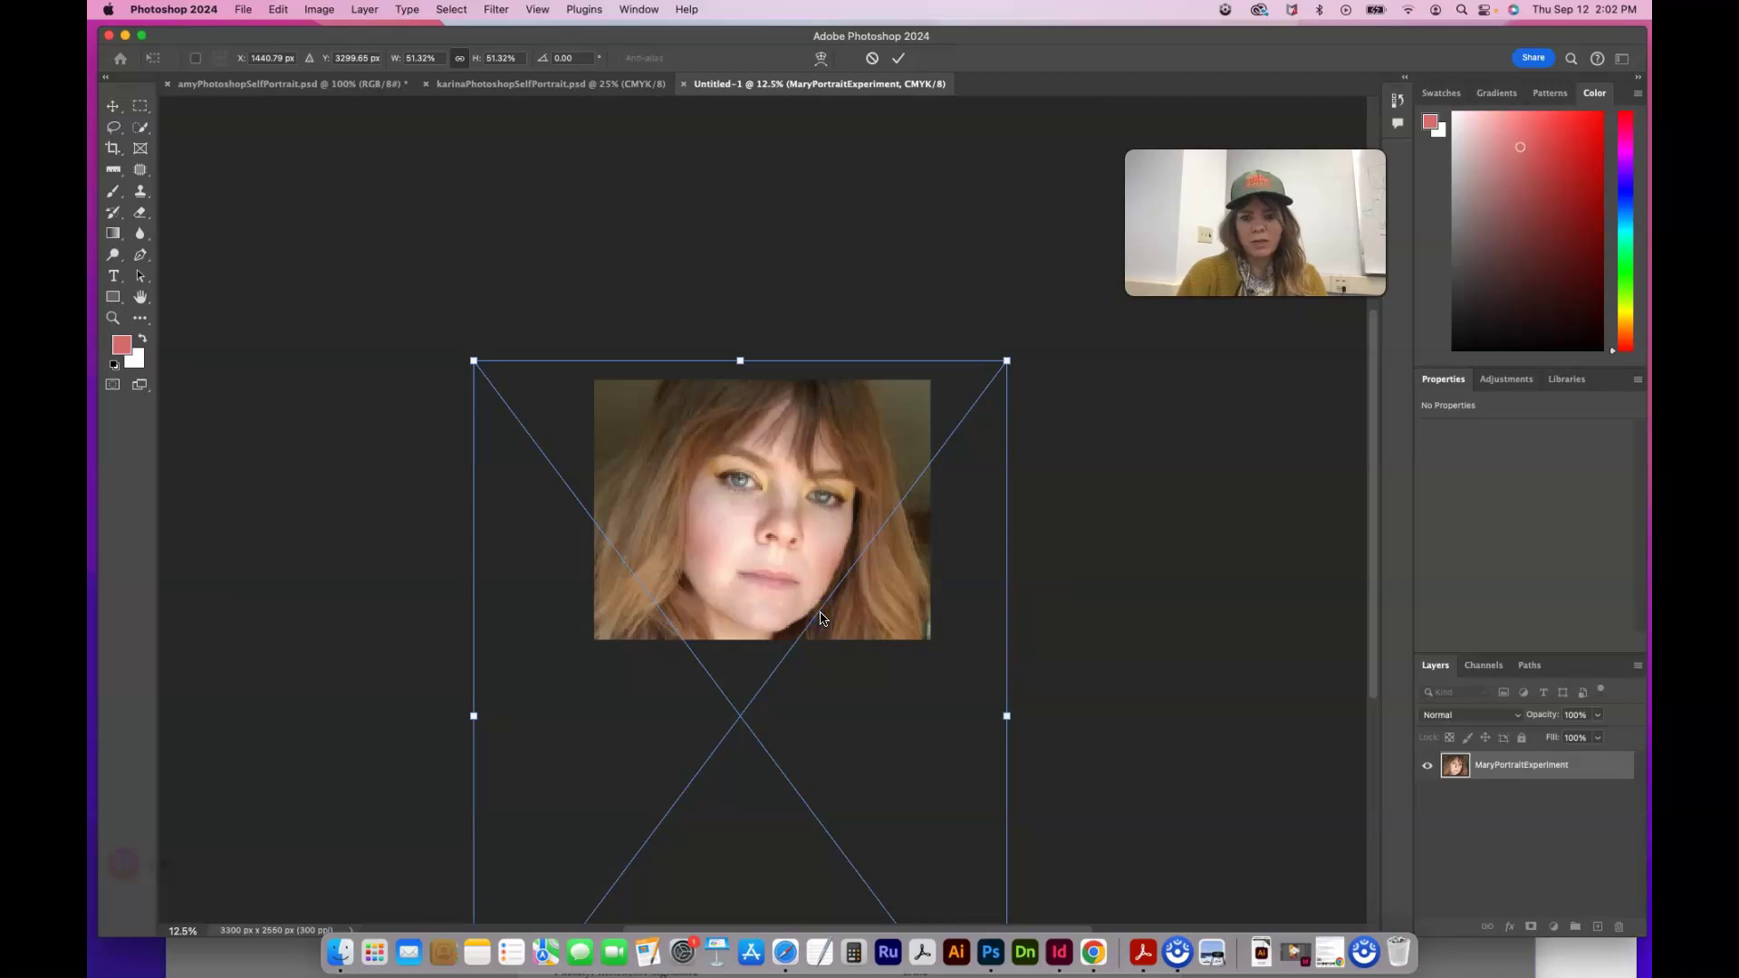
key("Return")
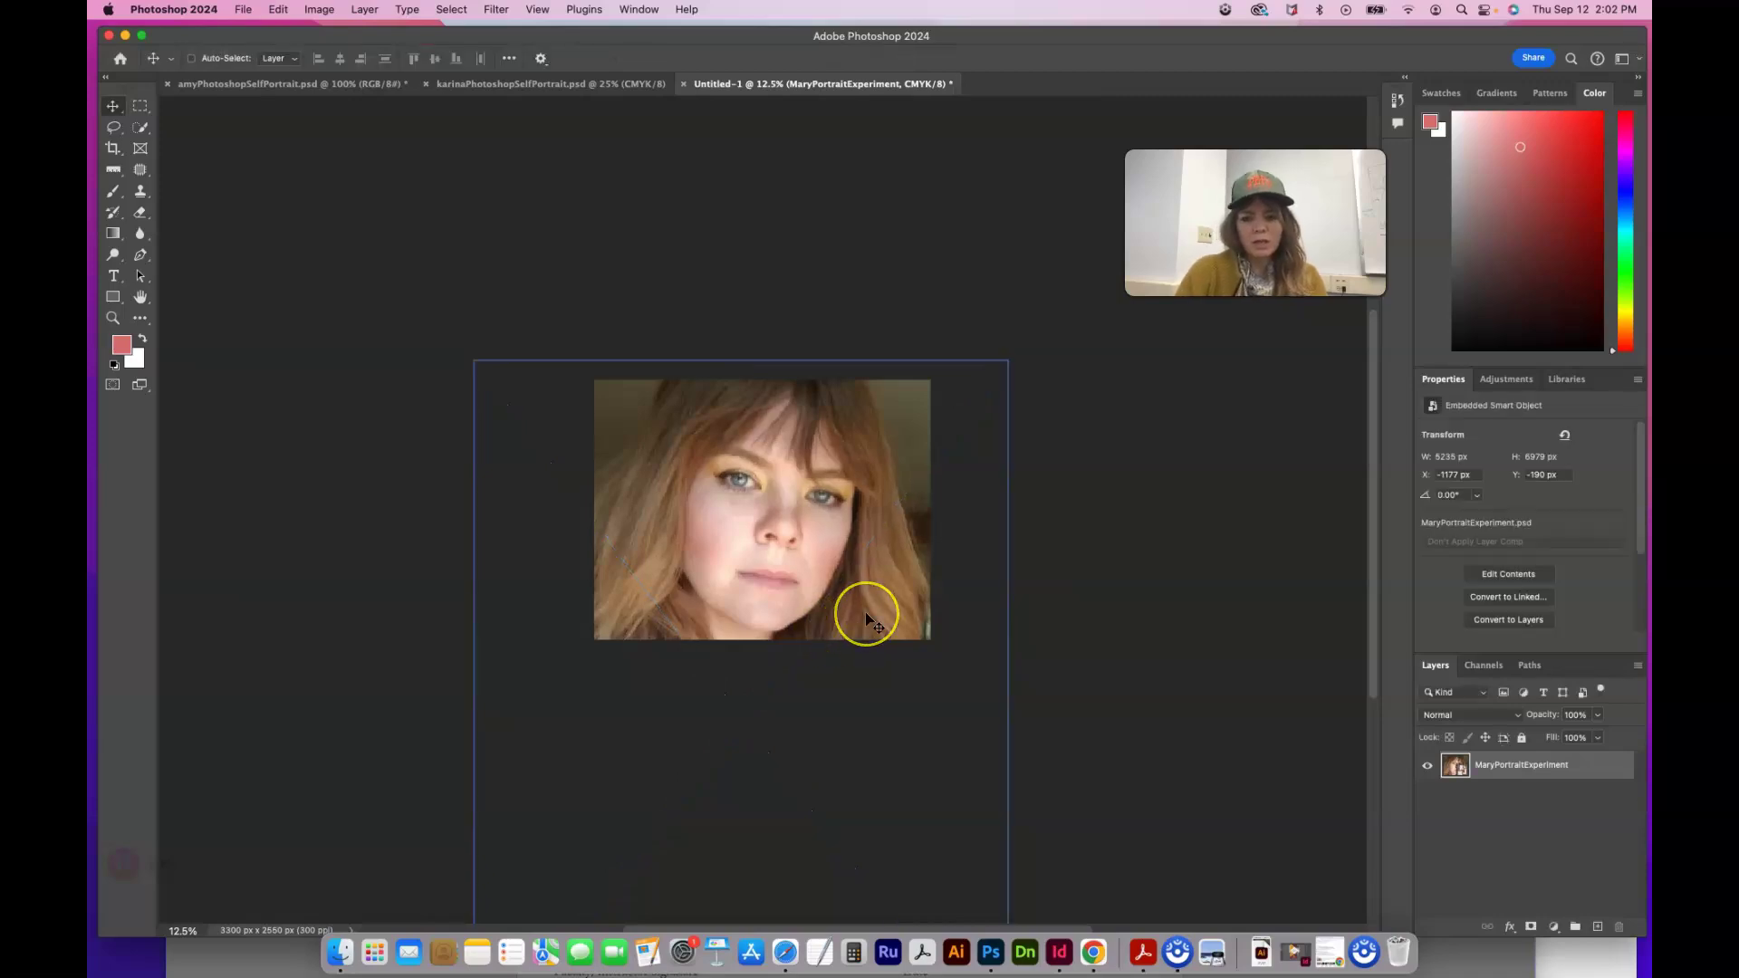
key("super+equal")
key("super+equal")
key("super+equal")
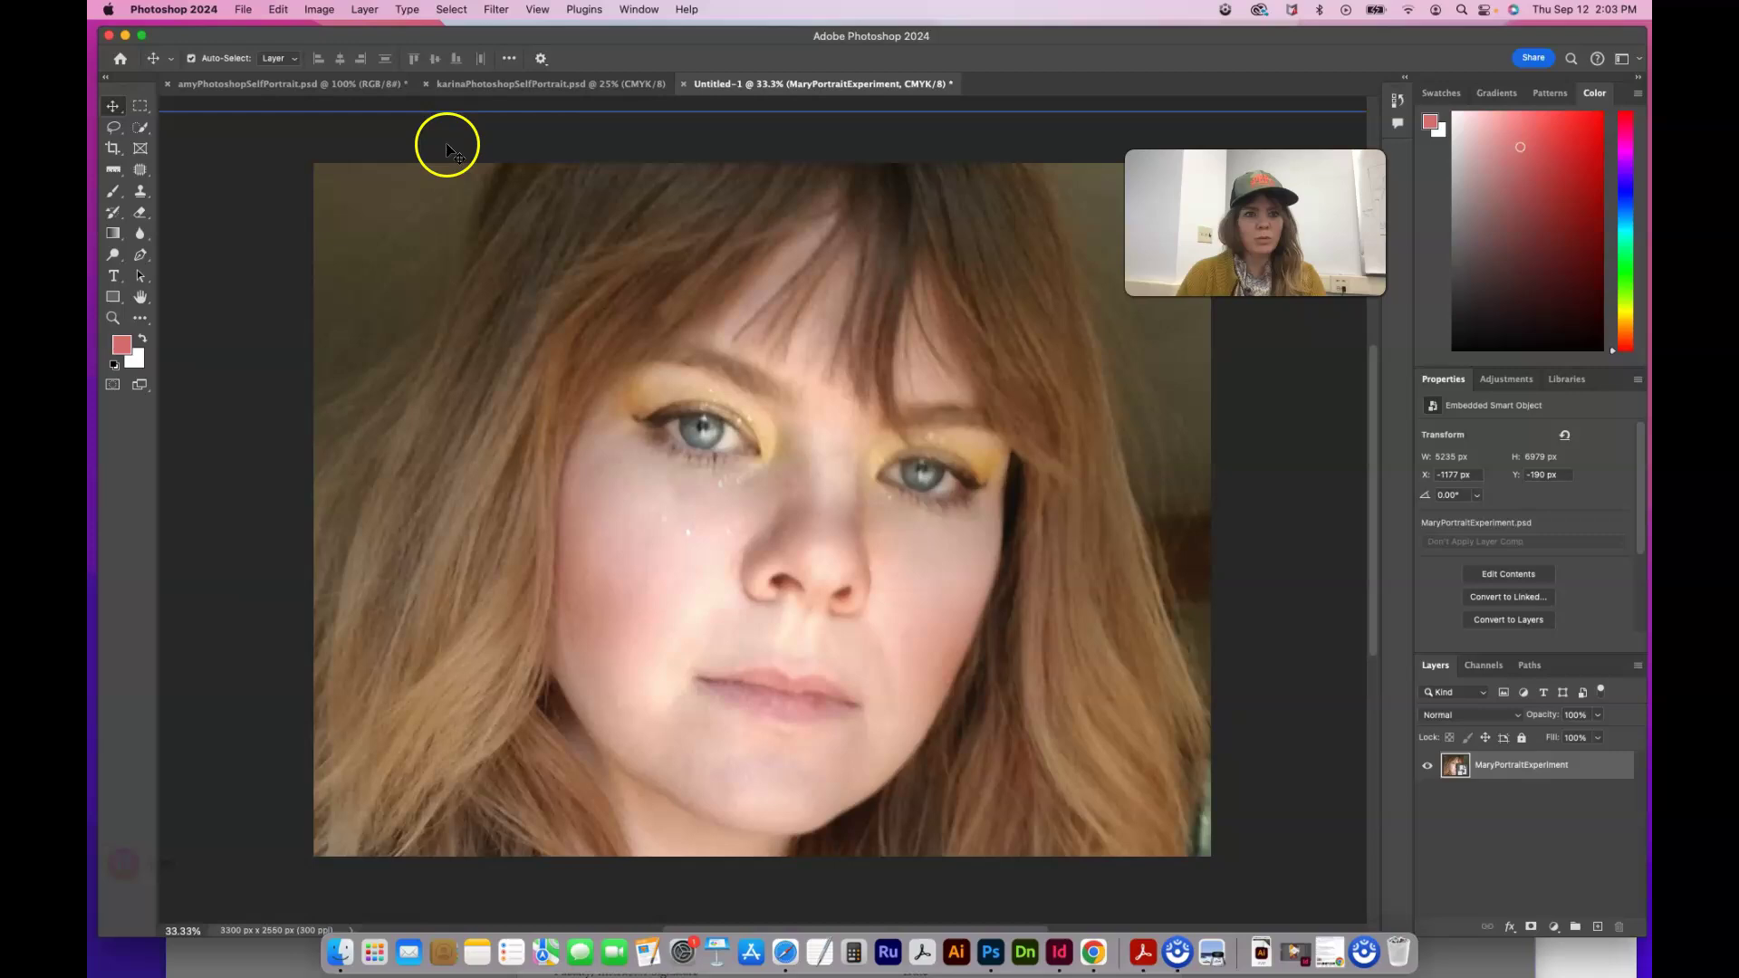
Switch to Safari and open the Pexels free stock photo site in a new tab
left_click(784, 952)
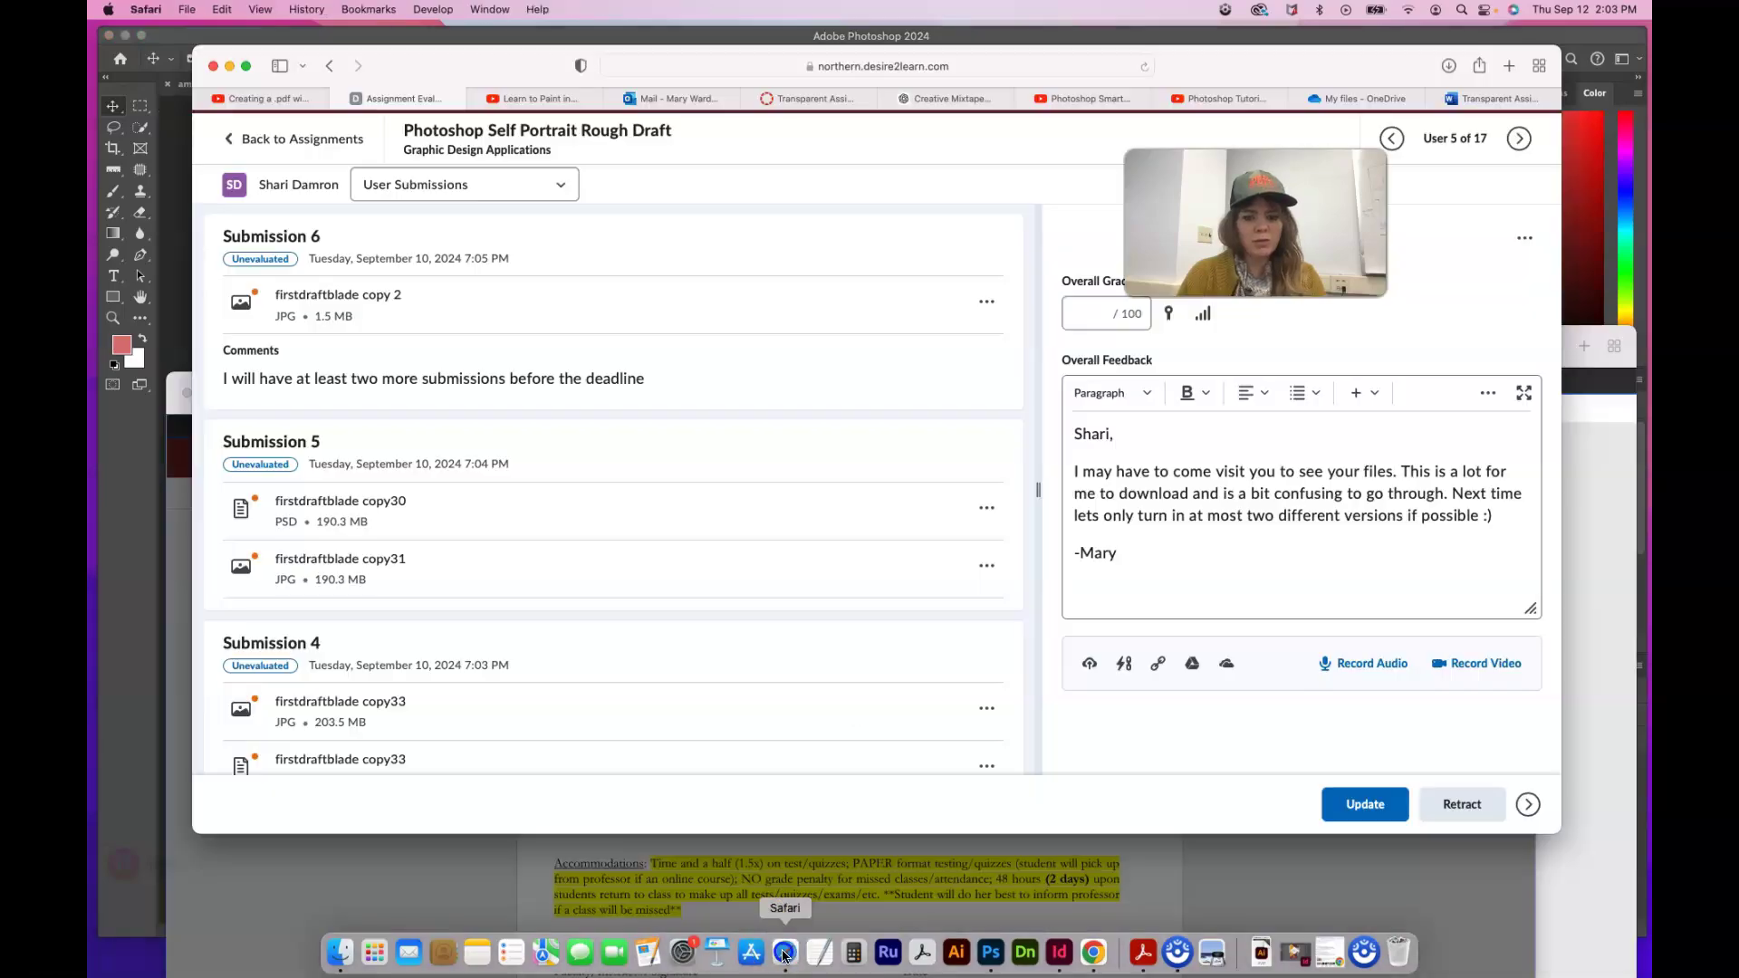
left_click(1509, 66)
type("un")
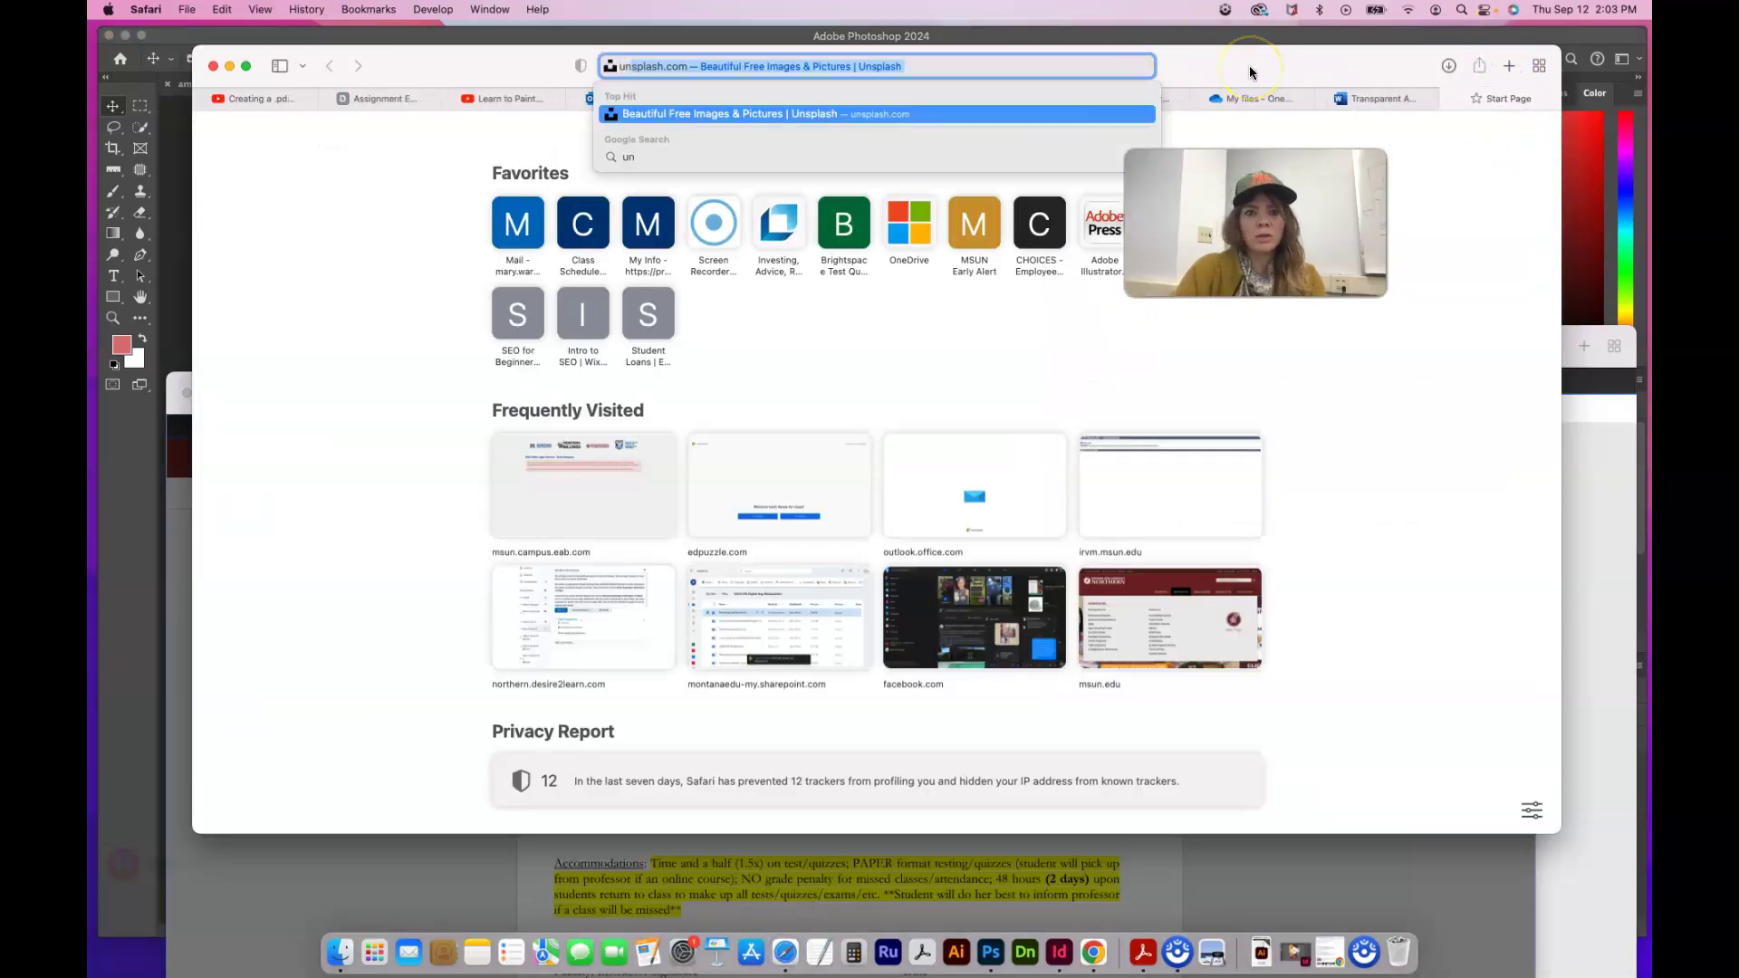
key("BackSpace")
key("BackSpace")
key("BackSpace")
type("pe")
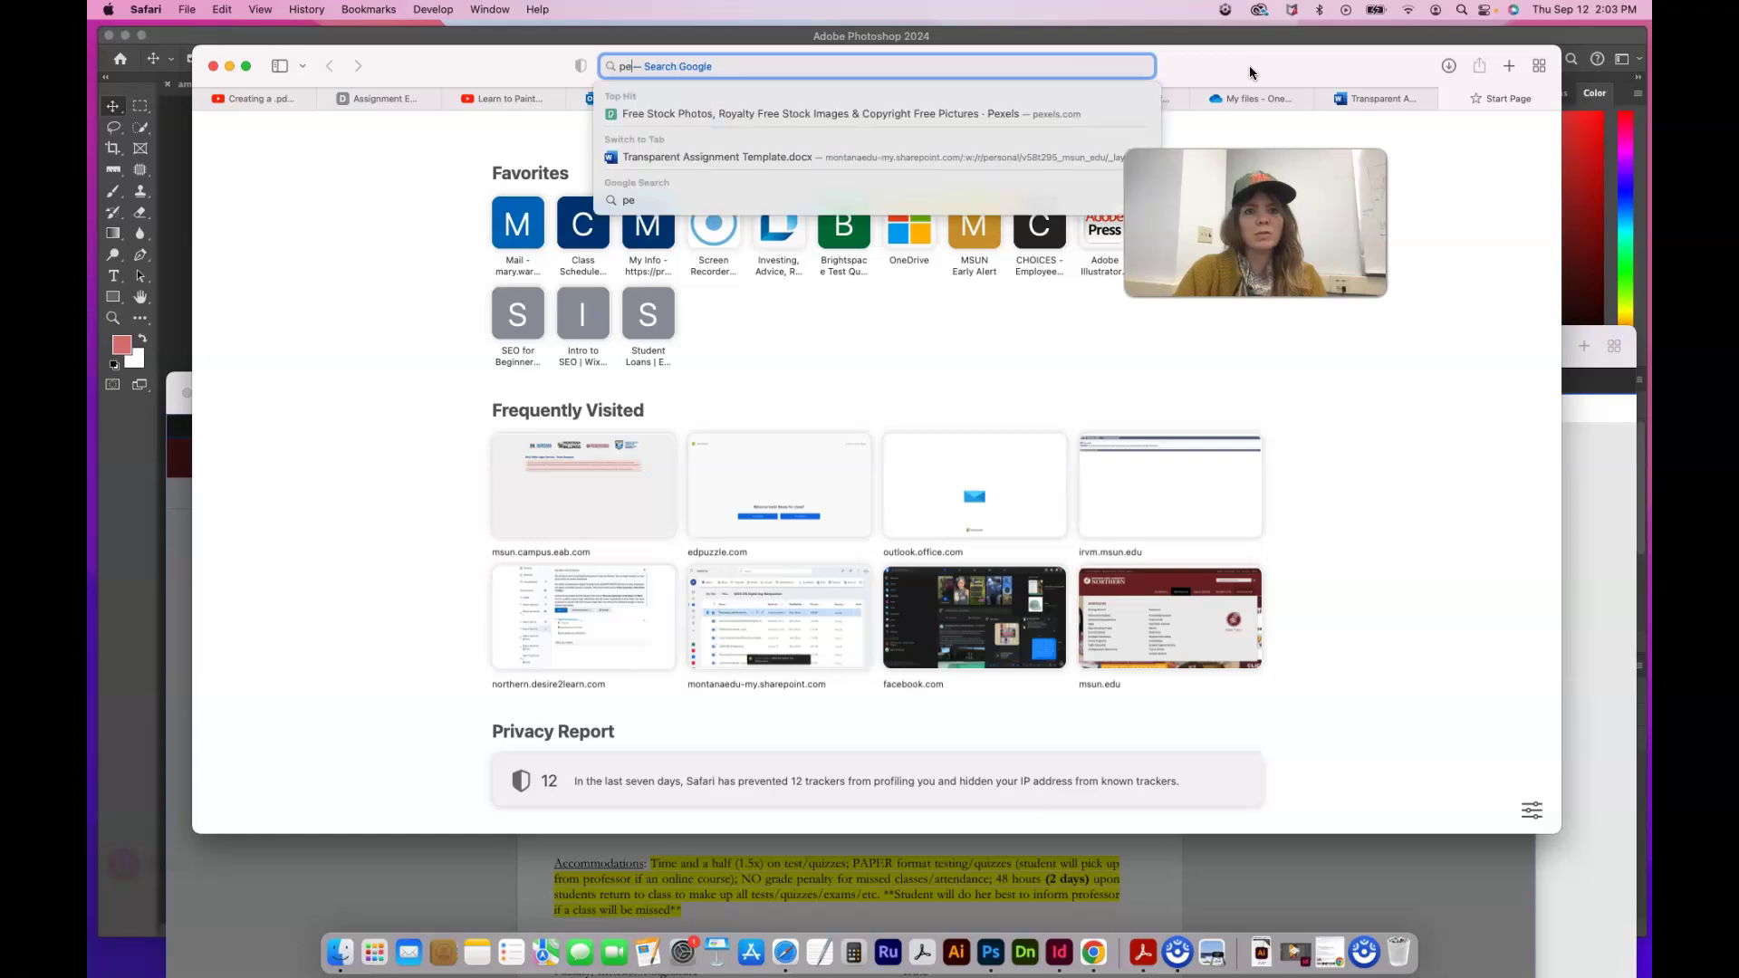
key("Down")
key("Return")
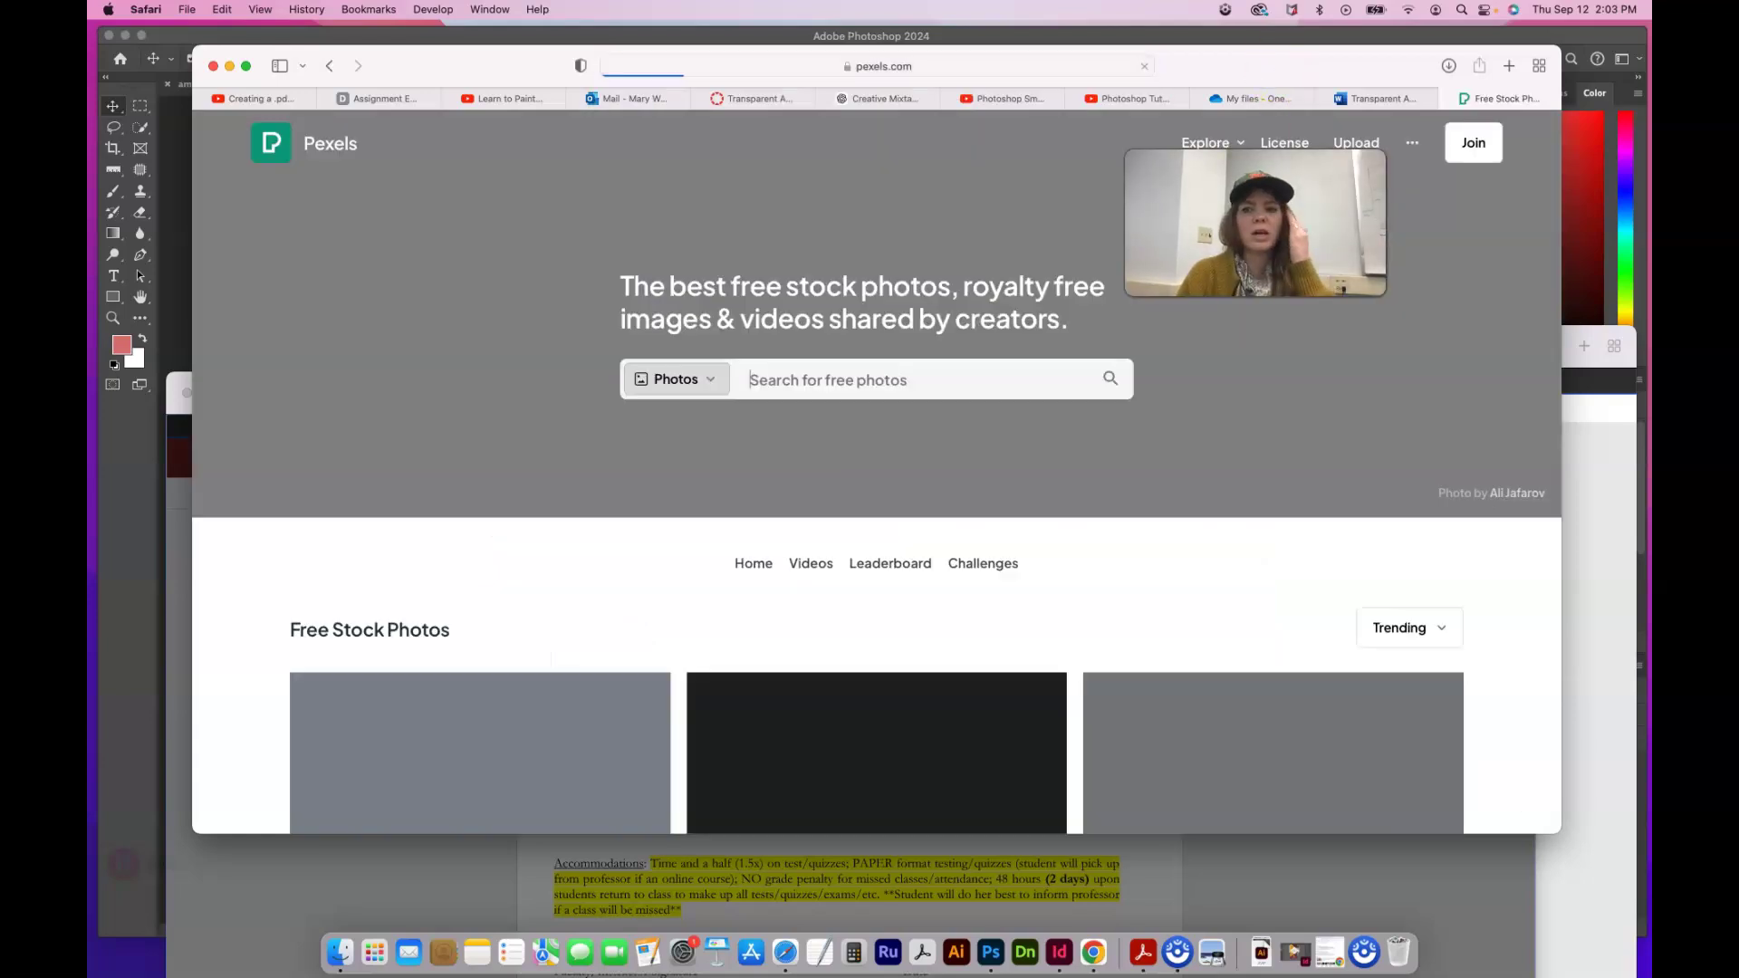
Search the Pexels photos for "cracks in mud"
left_click(901, 372)
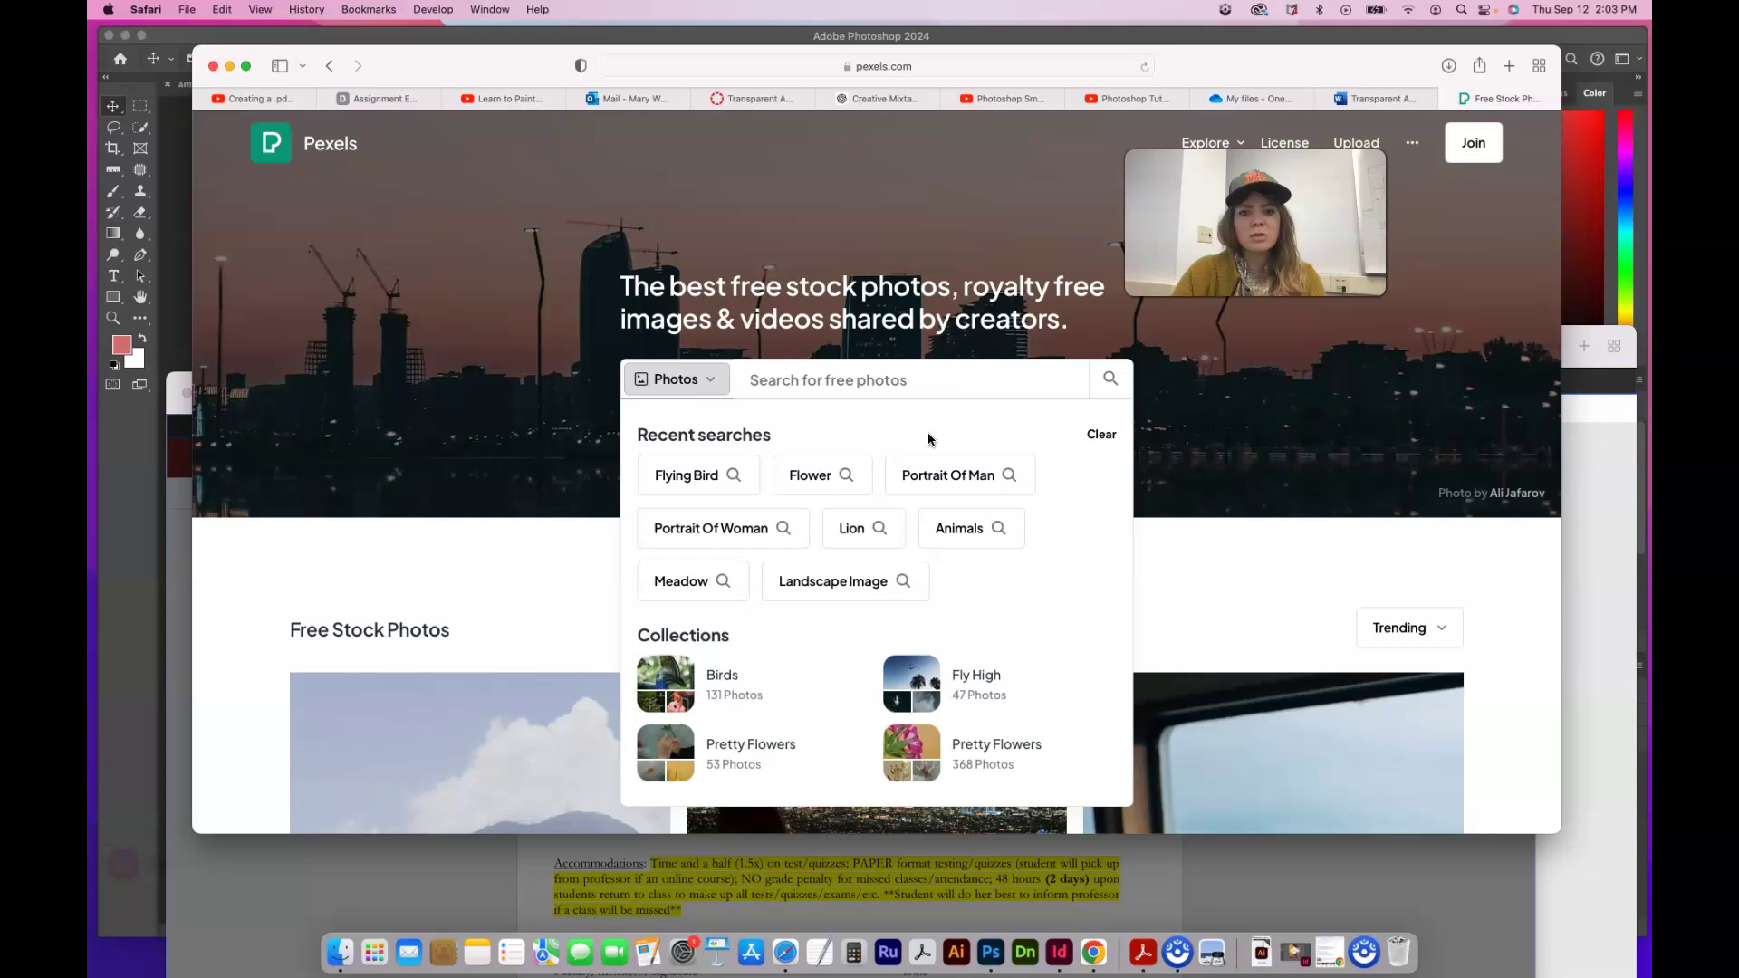
type("cracks in")
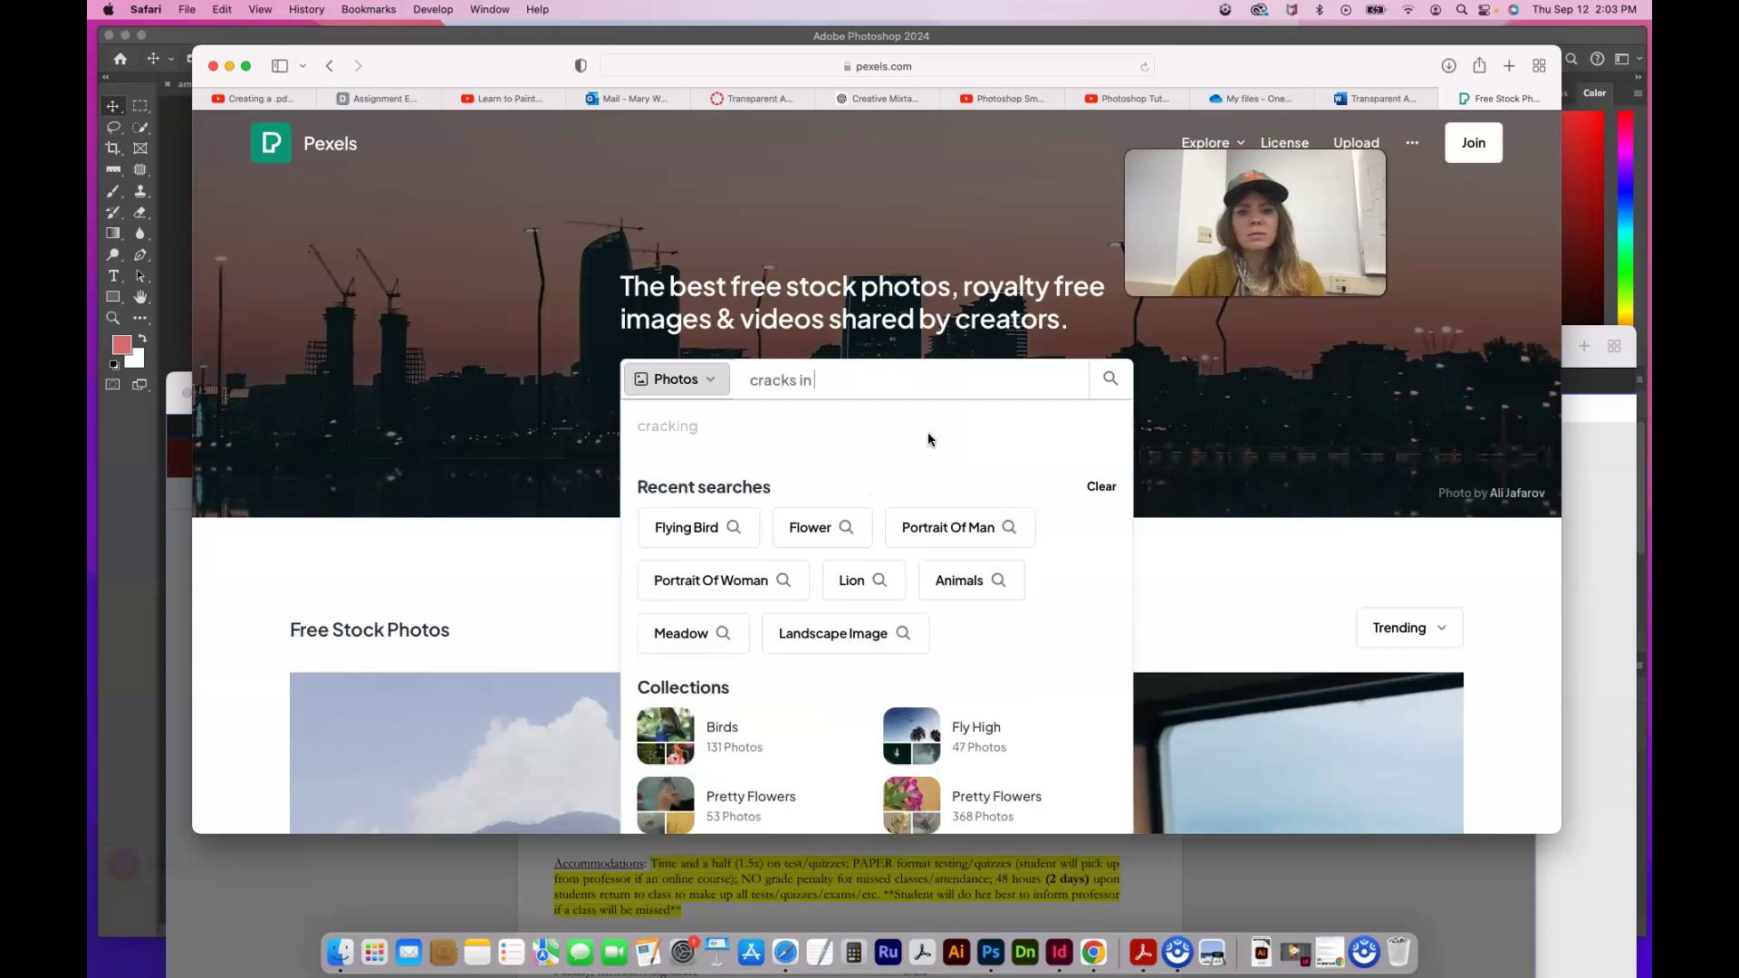
type(" mud")
left_click(597, 500)
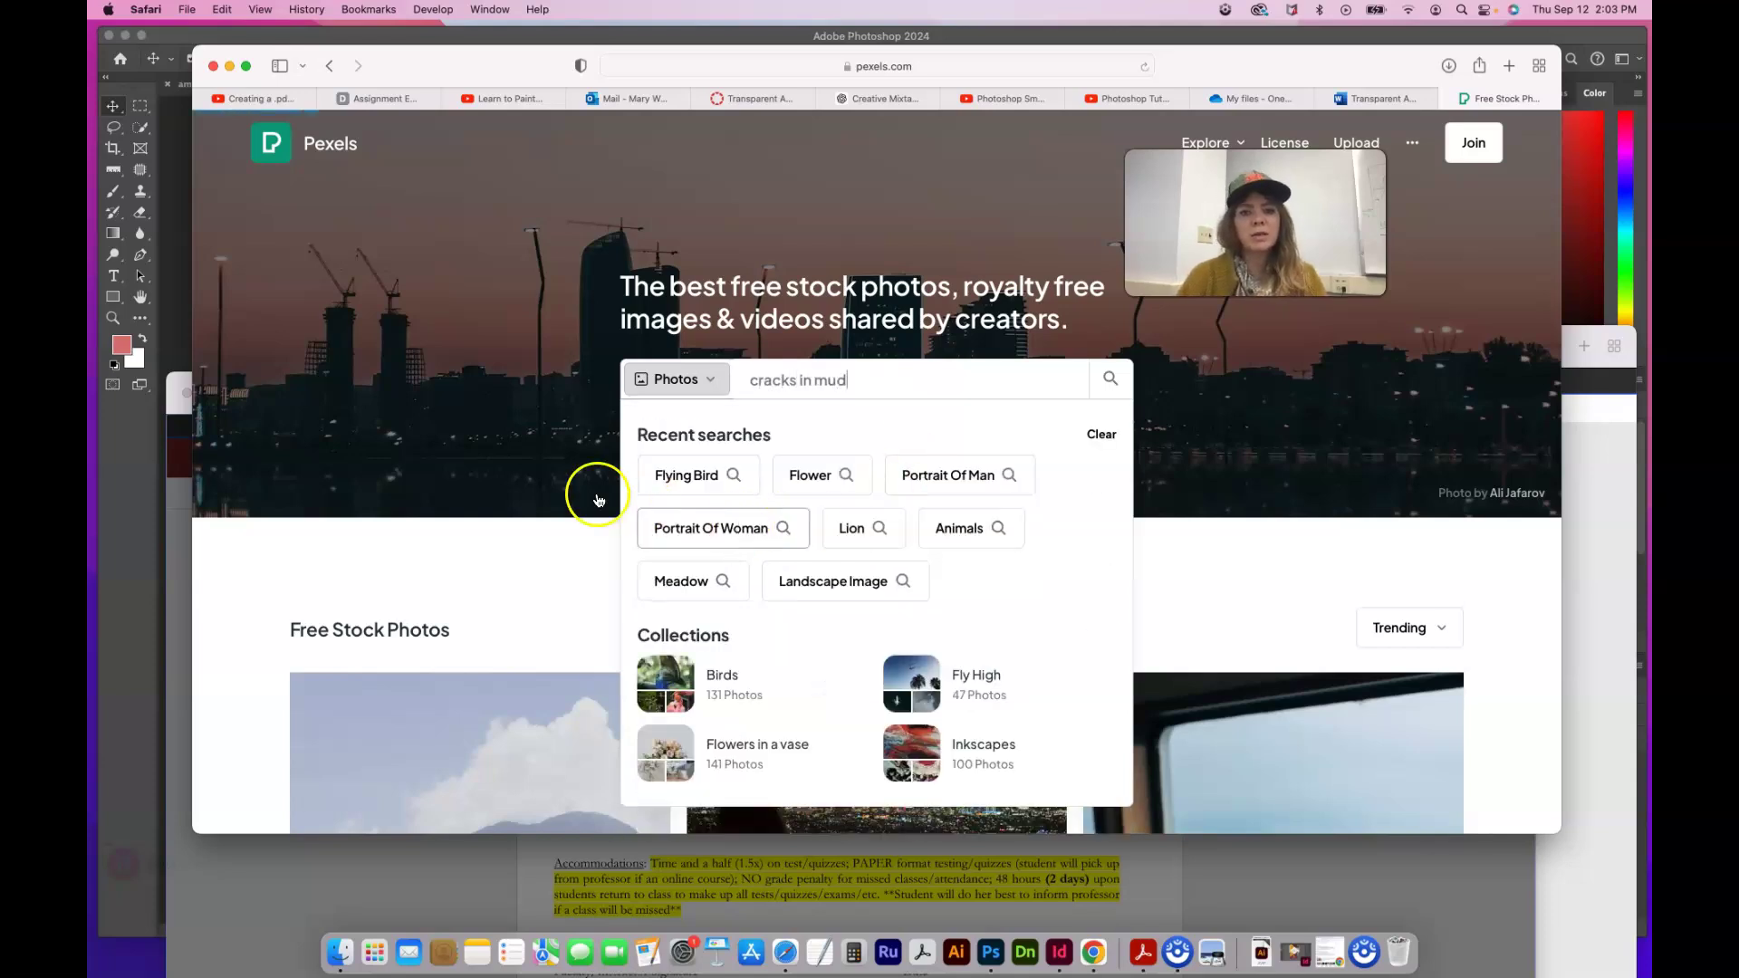
key("Return")
Download the first light-coloured cracked mud photo from the results and close its preview
scroll(492, 462, "down", 2)
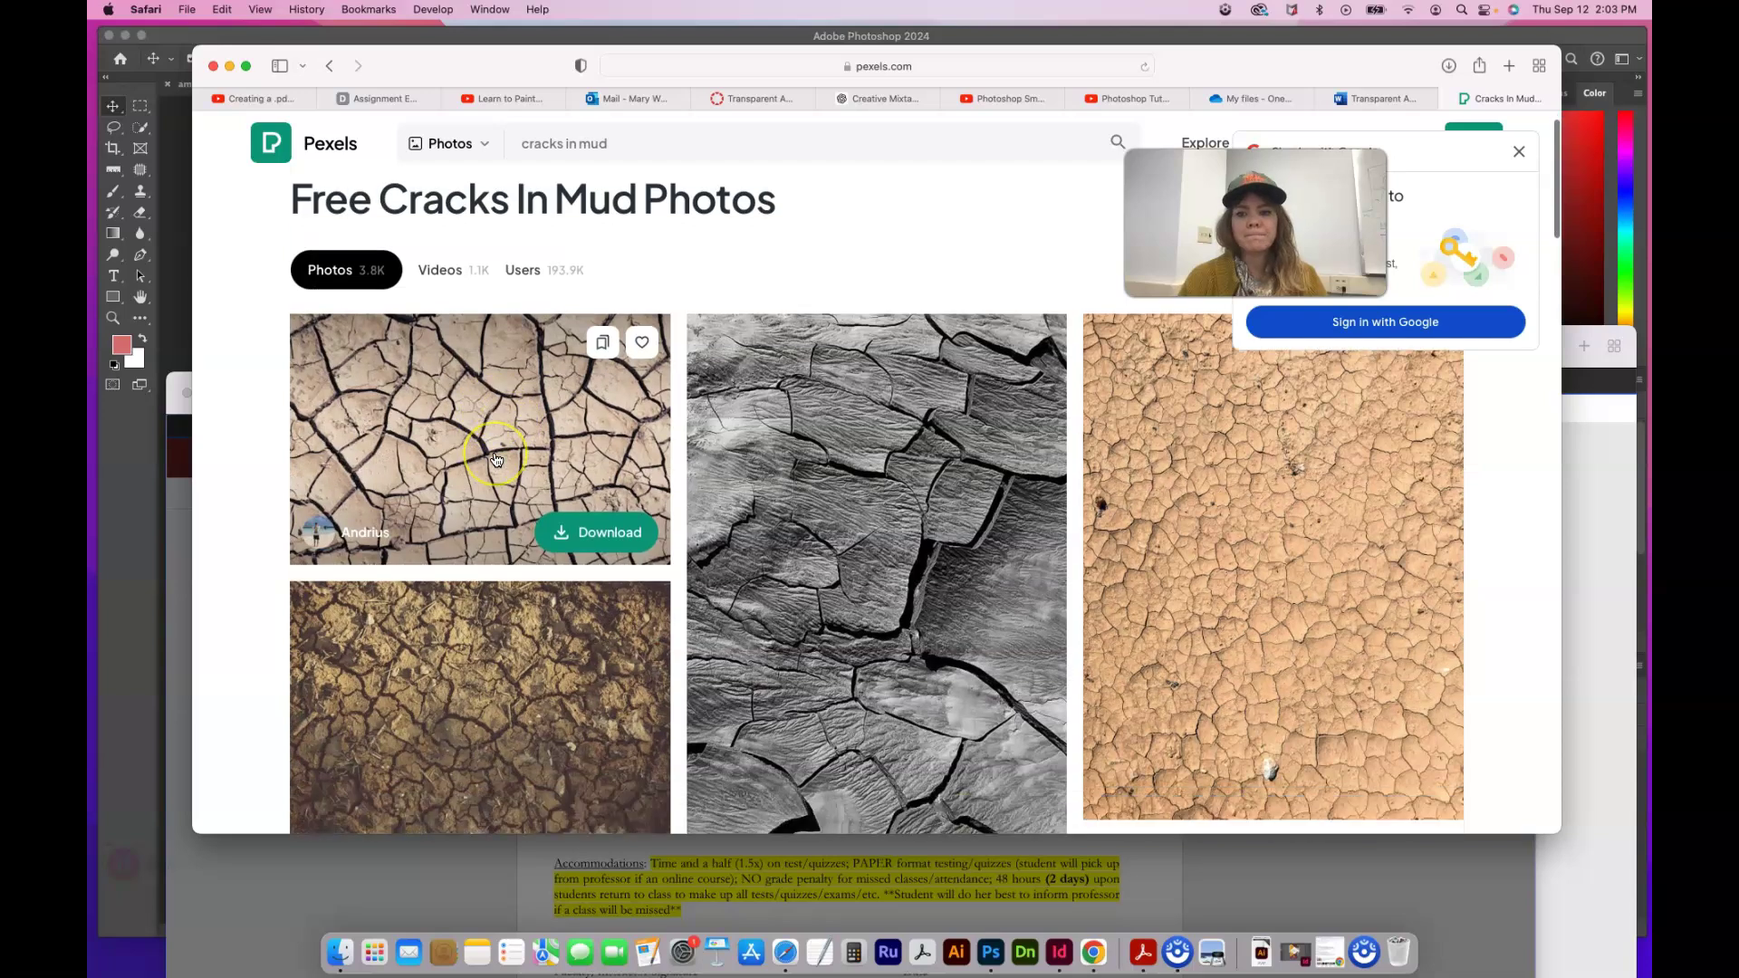
scroll(496, 460, "up", 1)
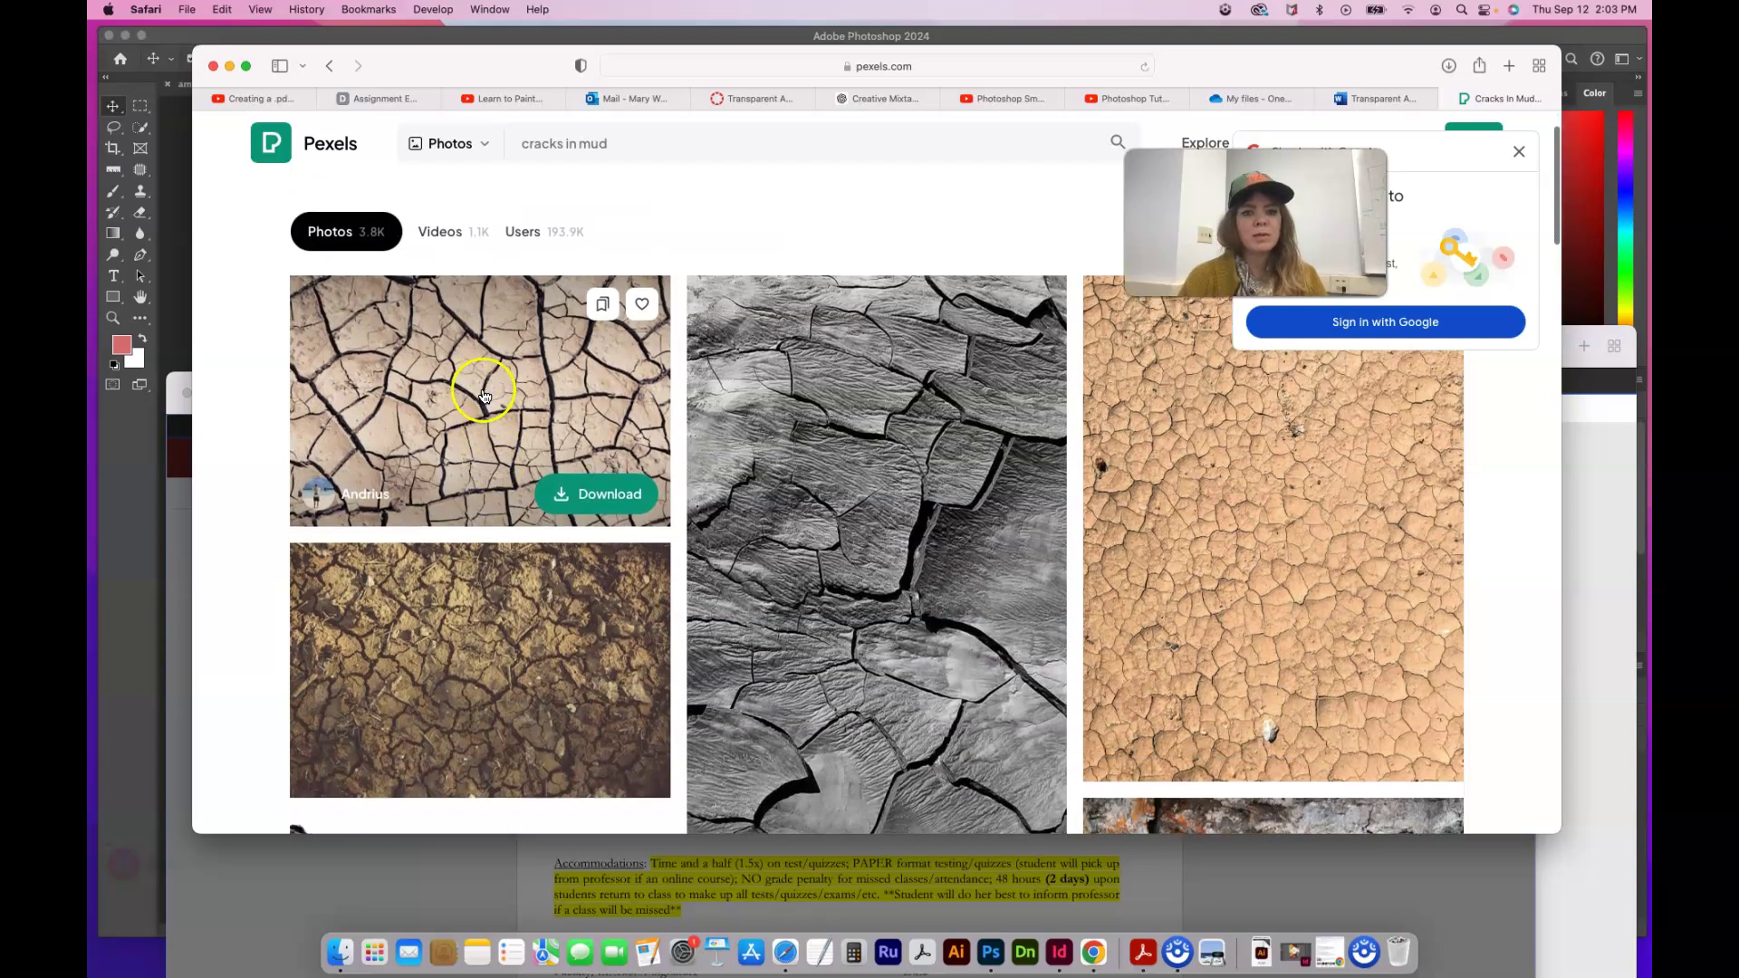
left_click(591, 494)
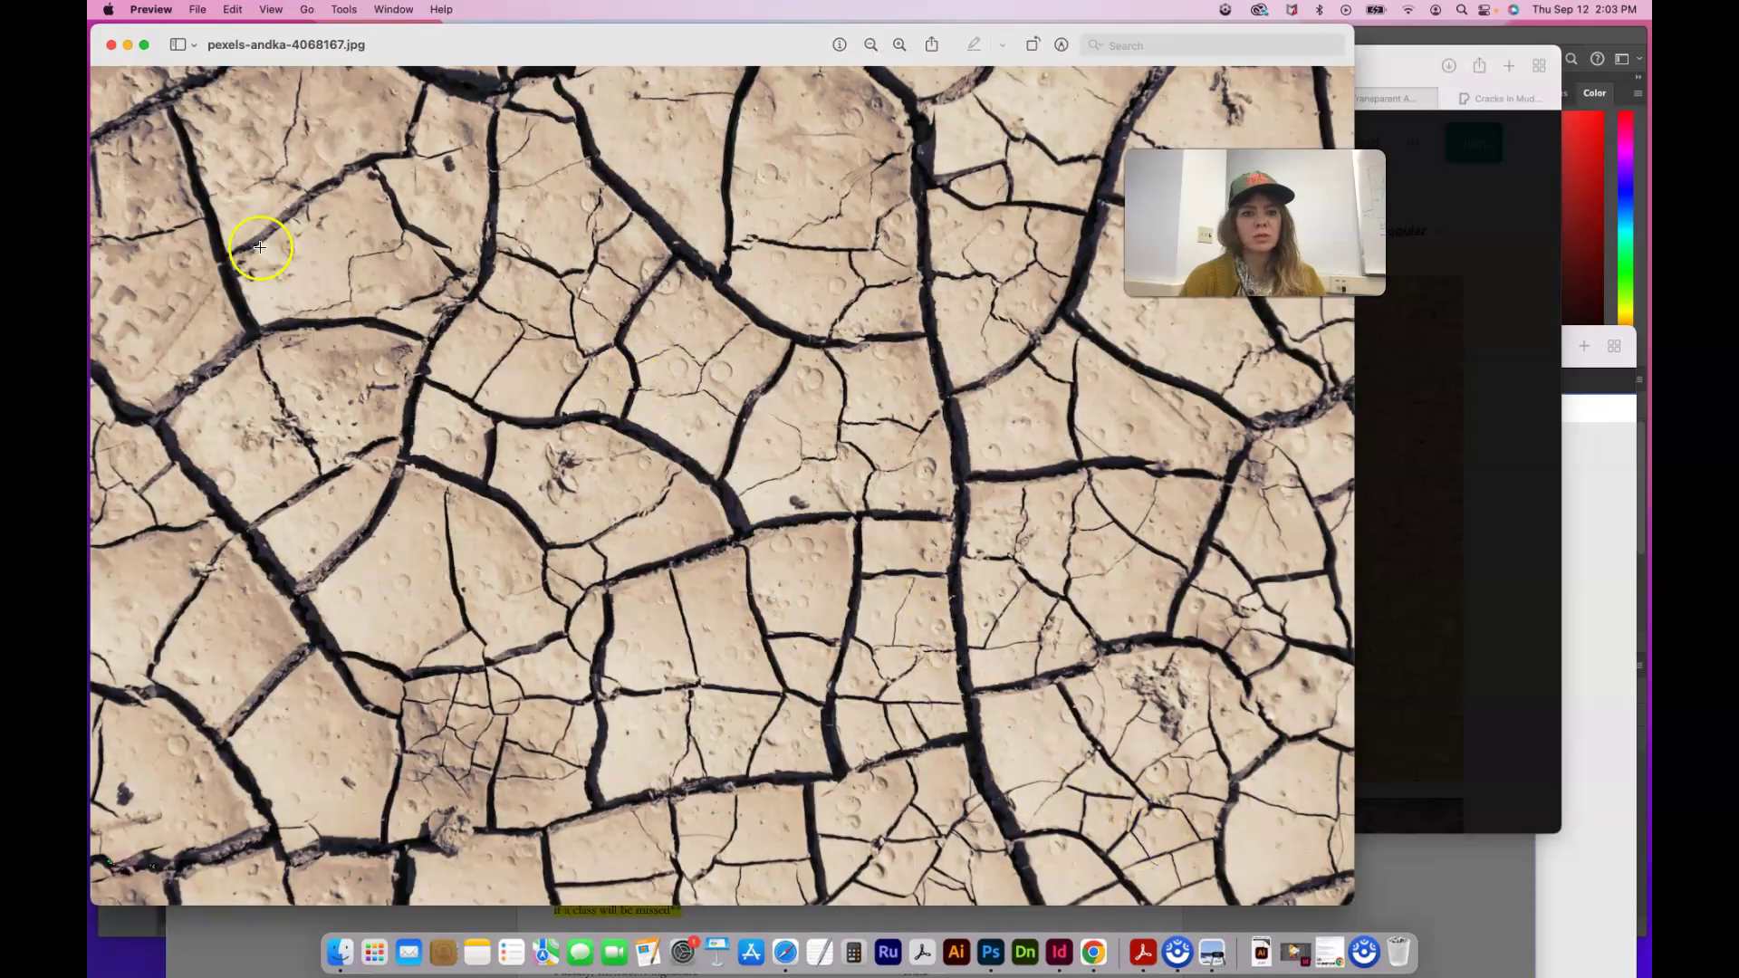
left_click(110, 48)
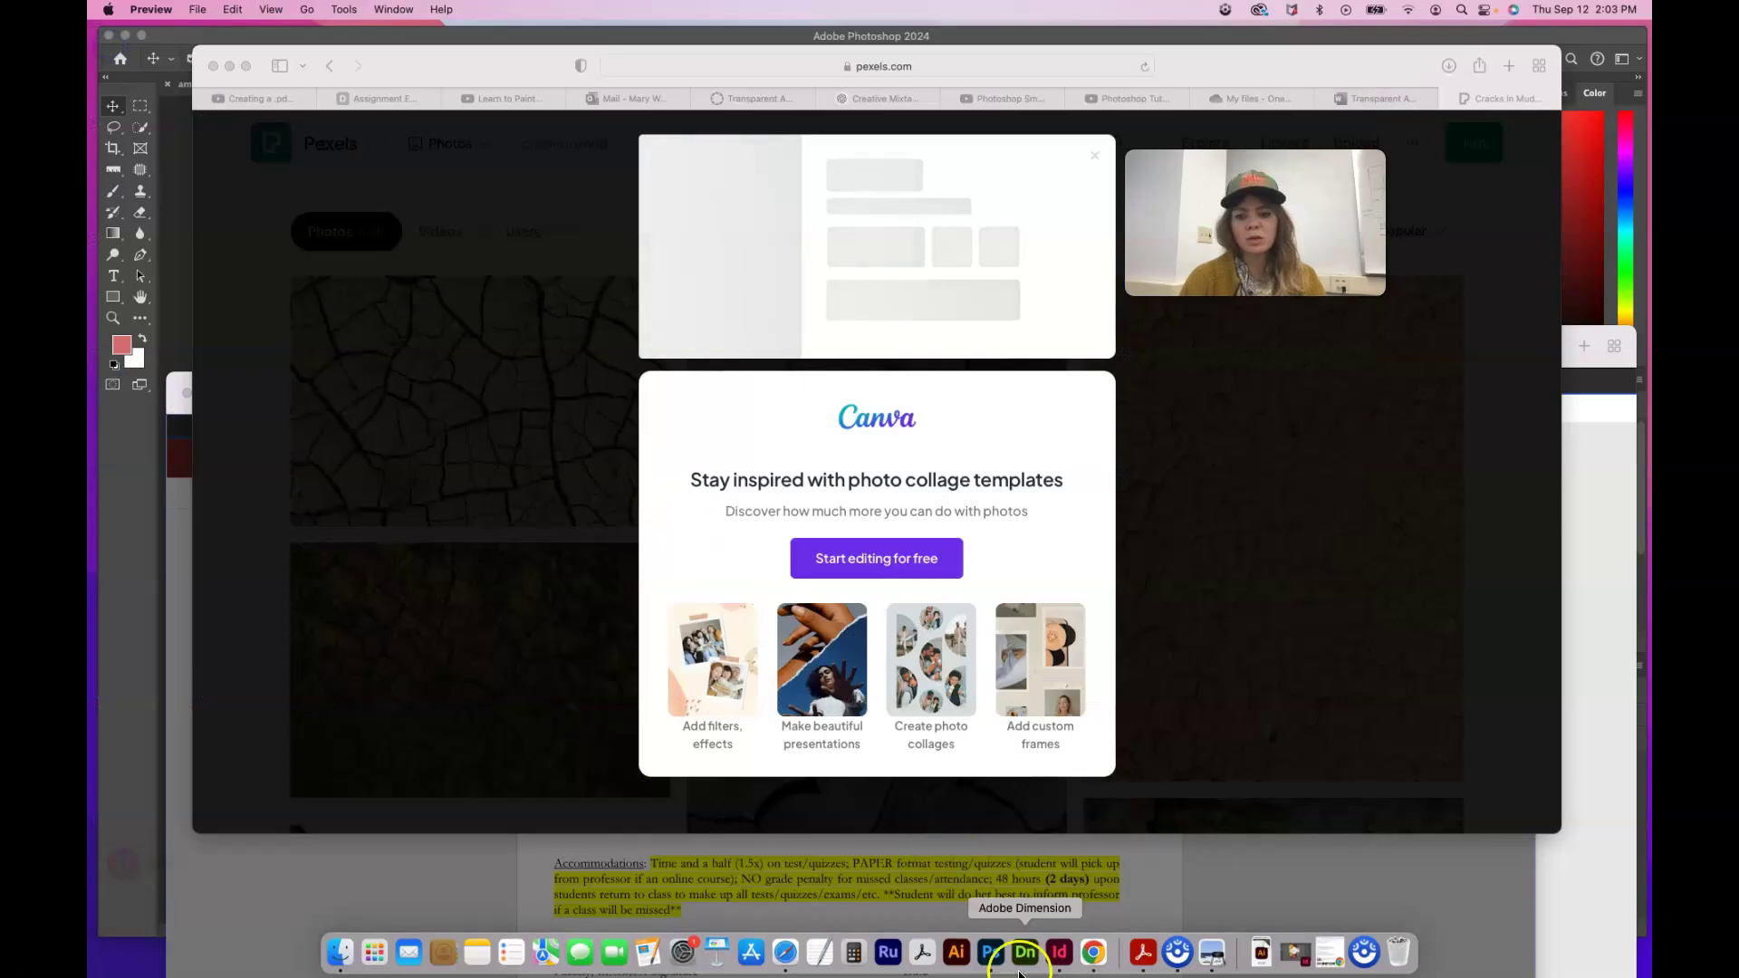
Switch back to Photoshop and place pexels-andka-4068167.jpg from Downloads as an embedded object above the portrait
left_click(991, 952)
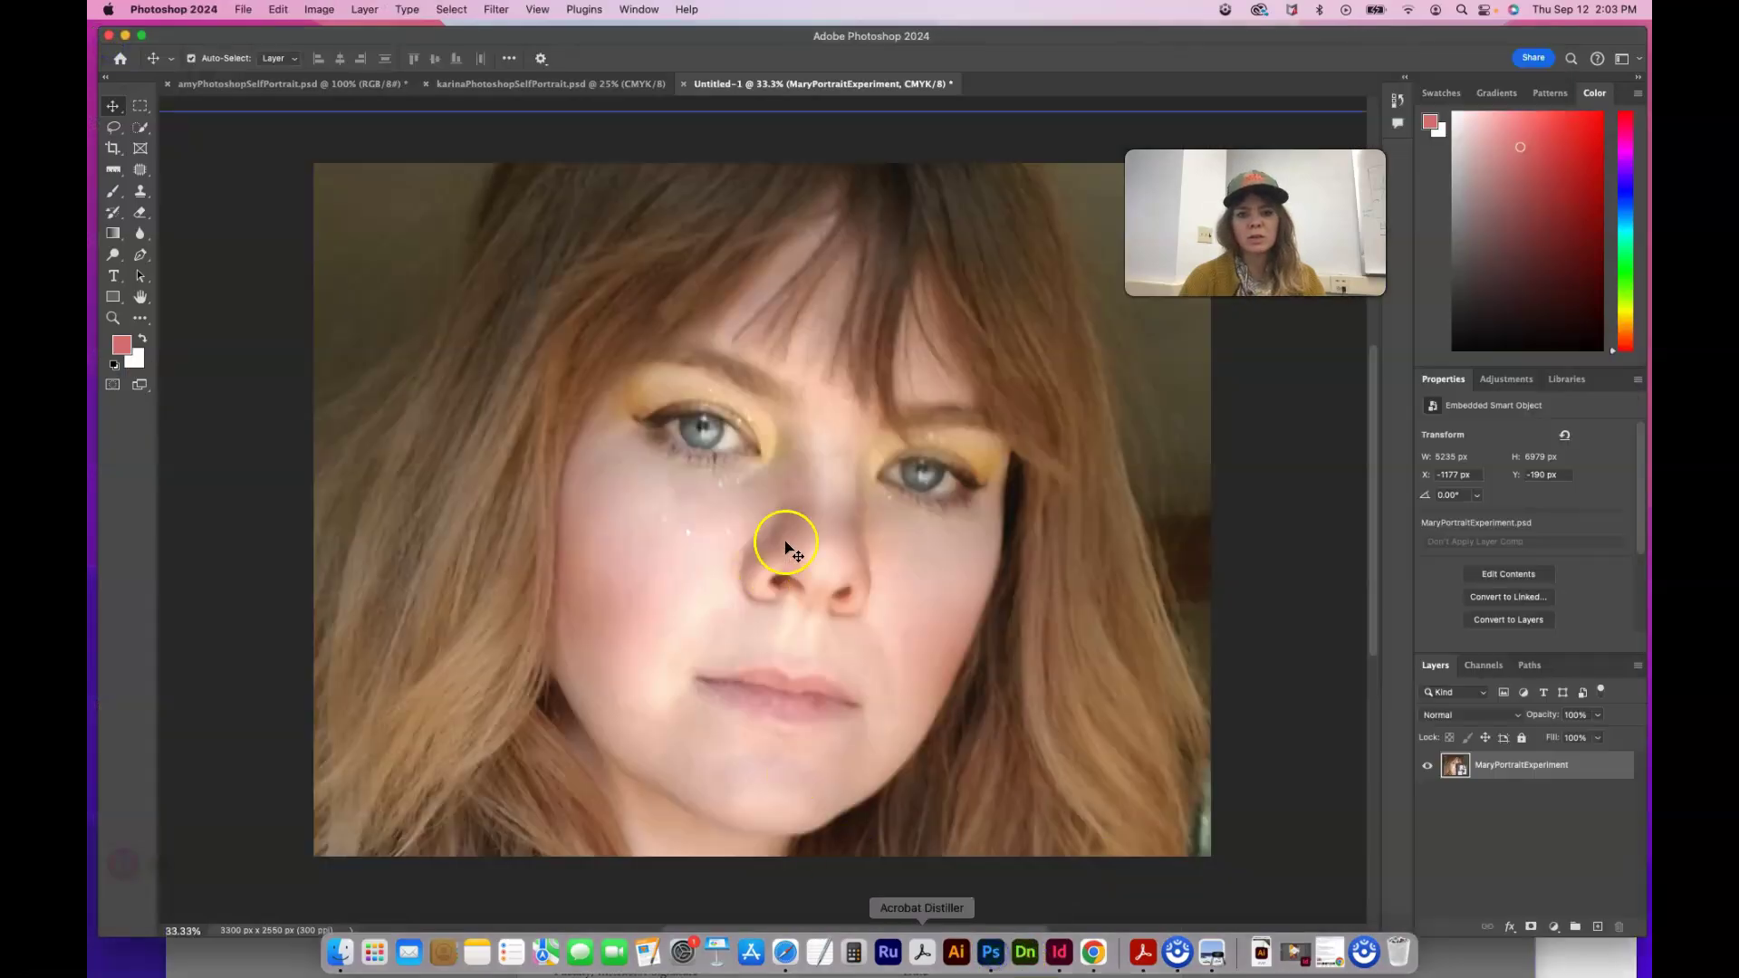
left_click(243, 9)
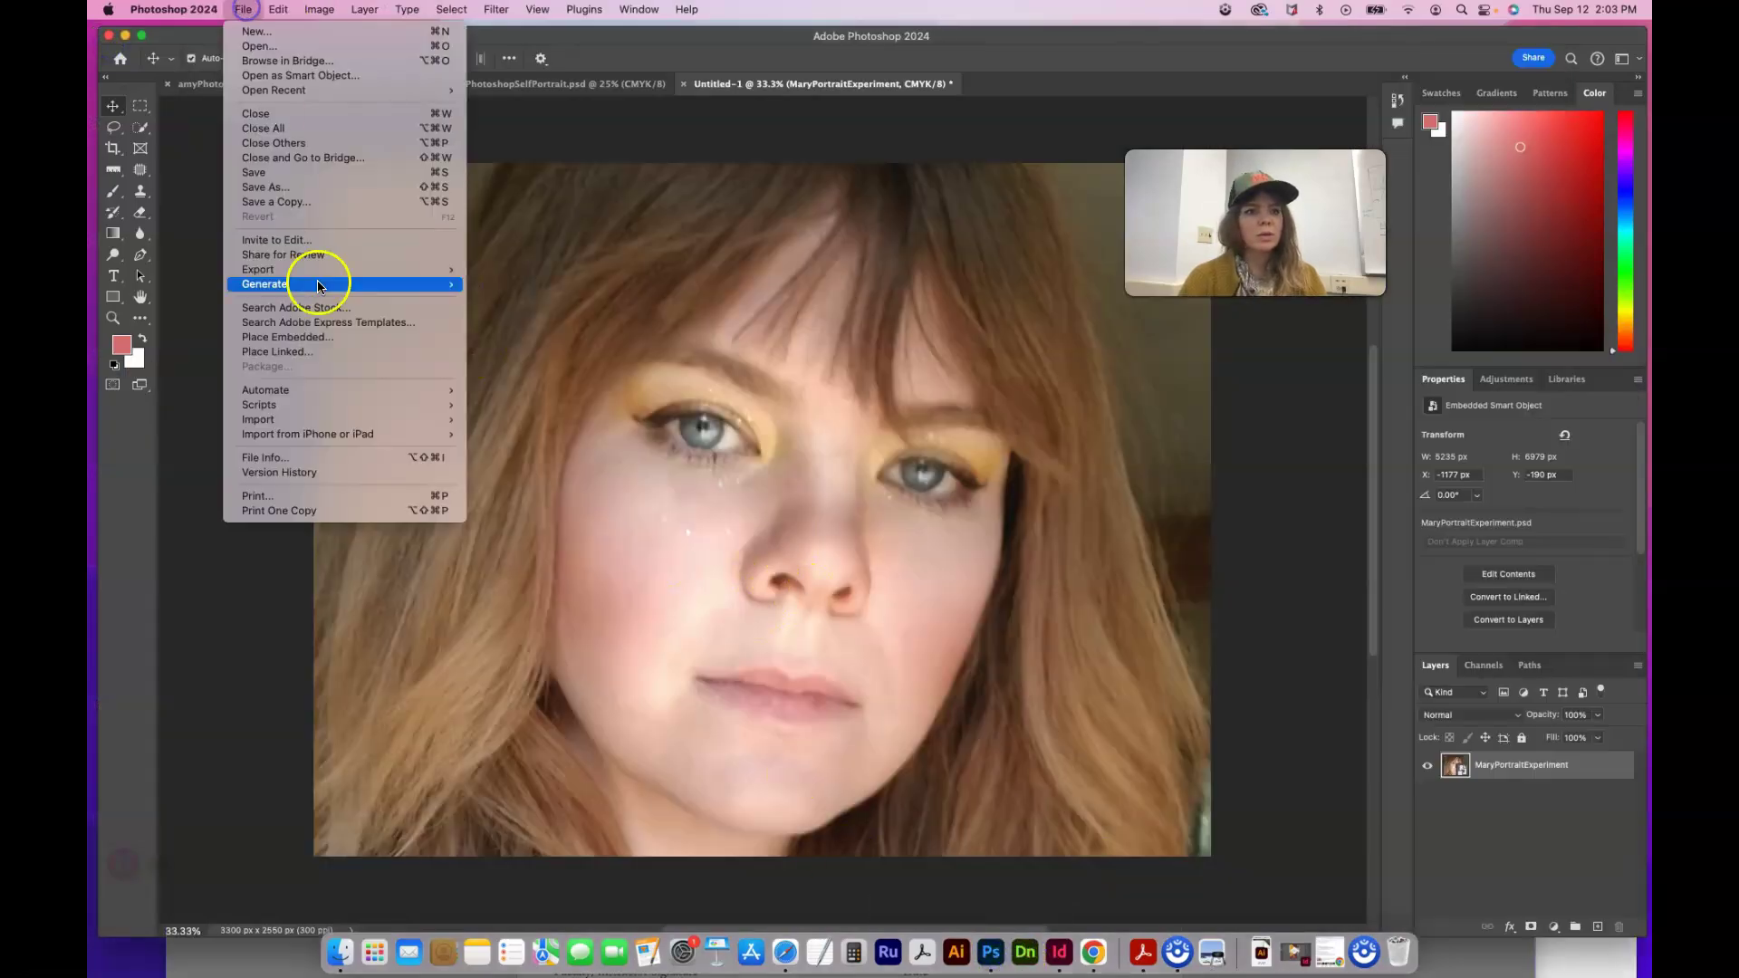
left_click(324, 338)
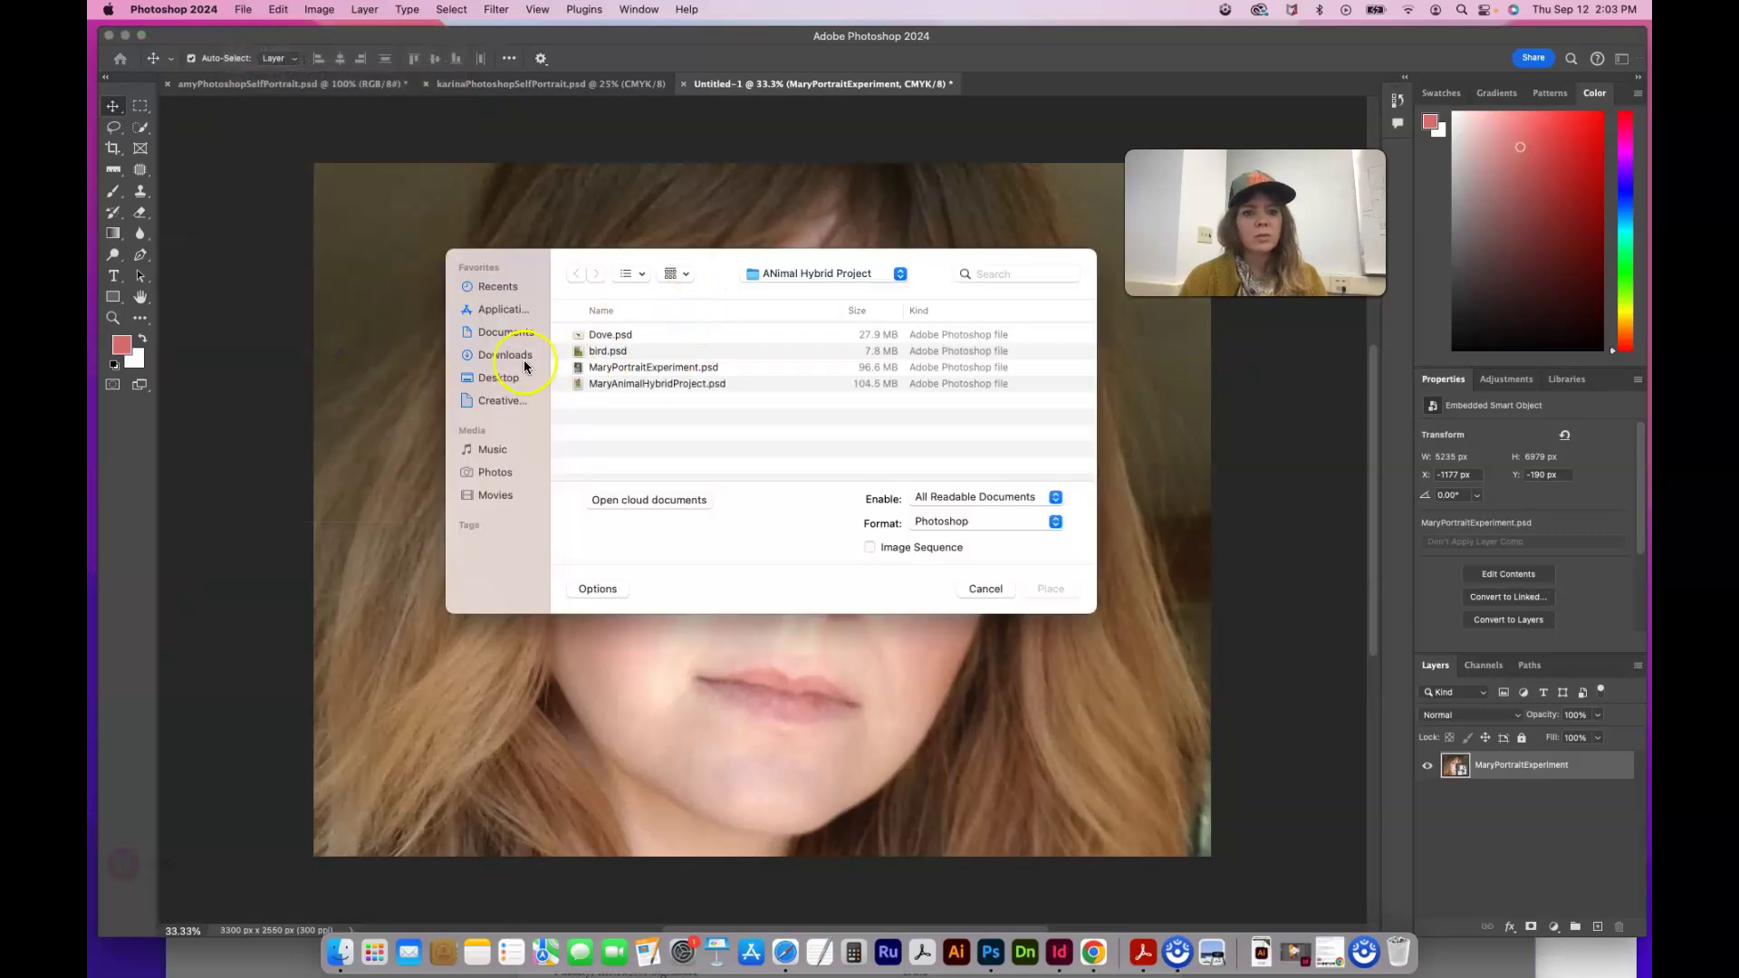
left_click(513, 356)
left_click(642, 334)
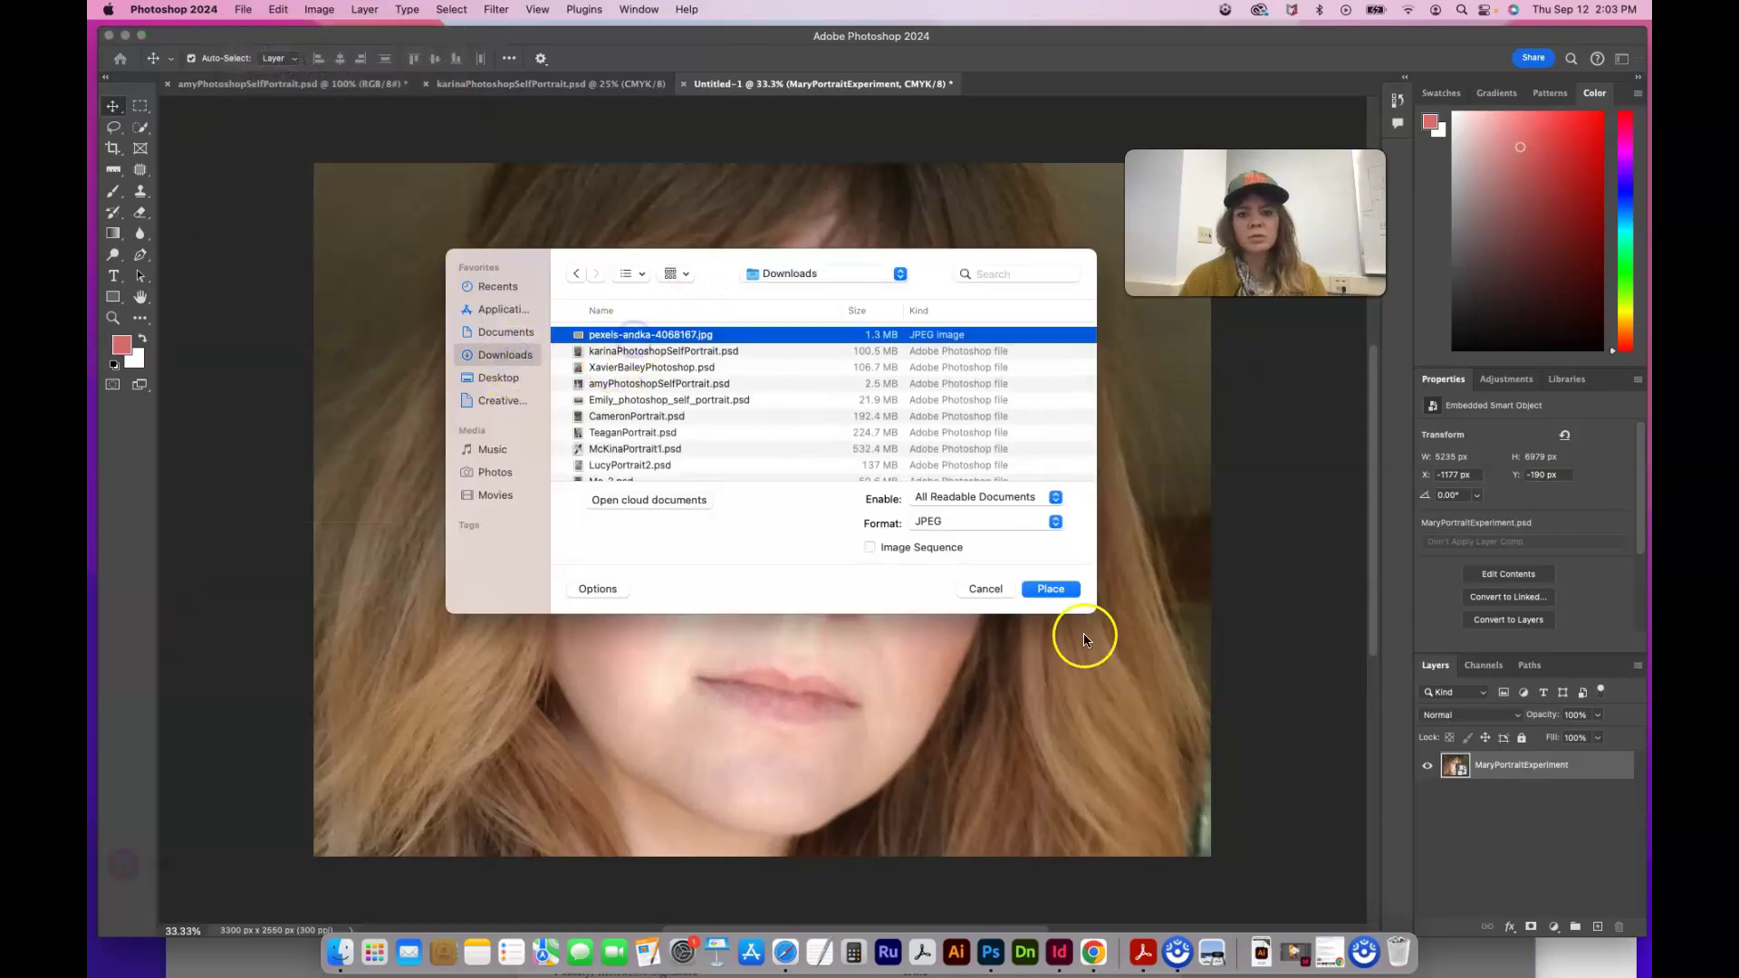
left_click(1051, 589)
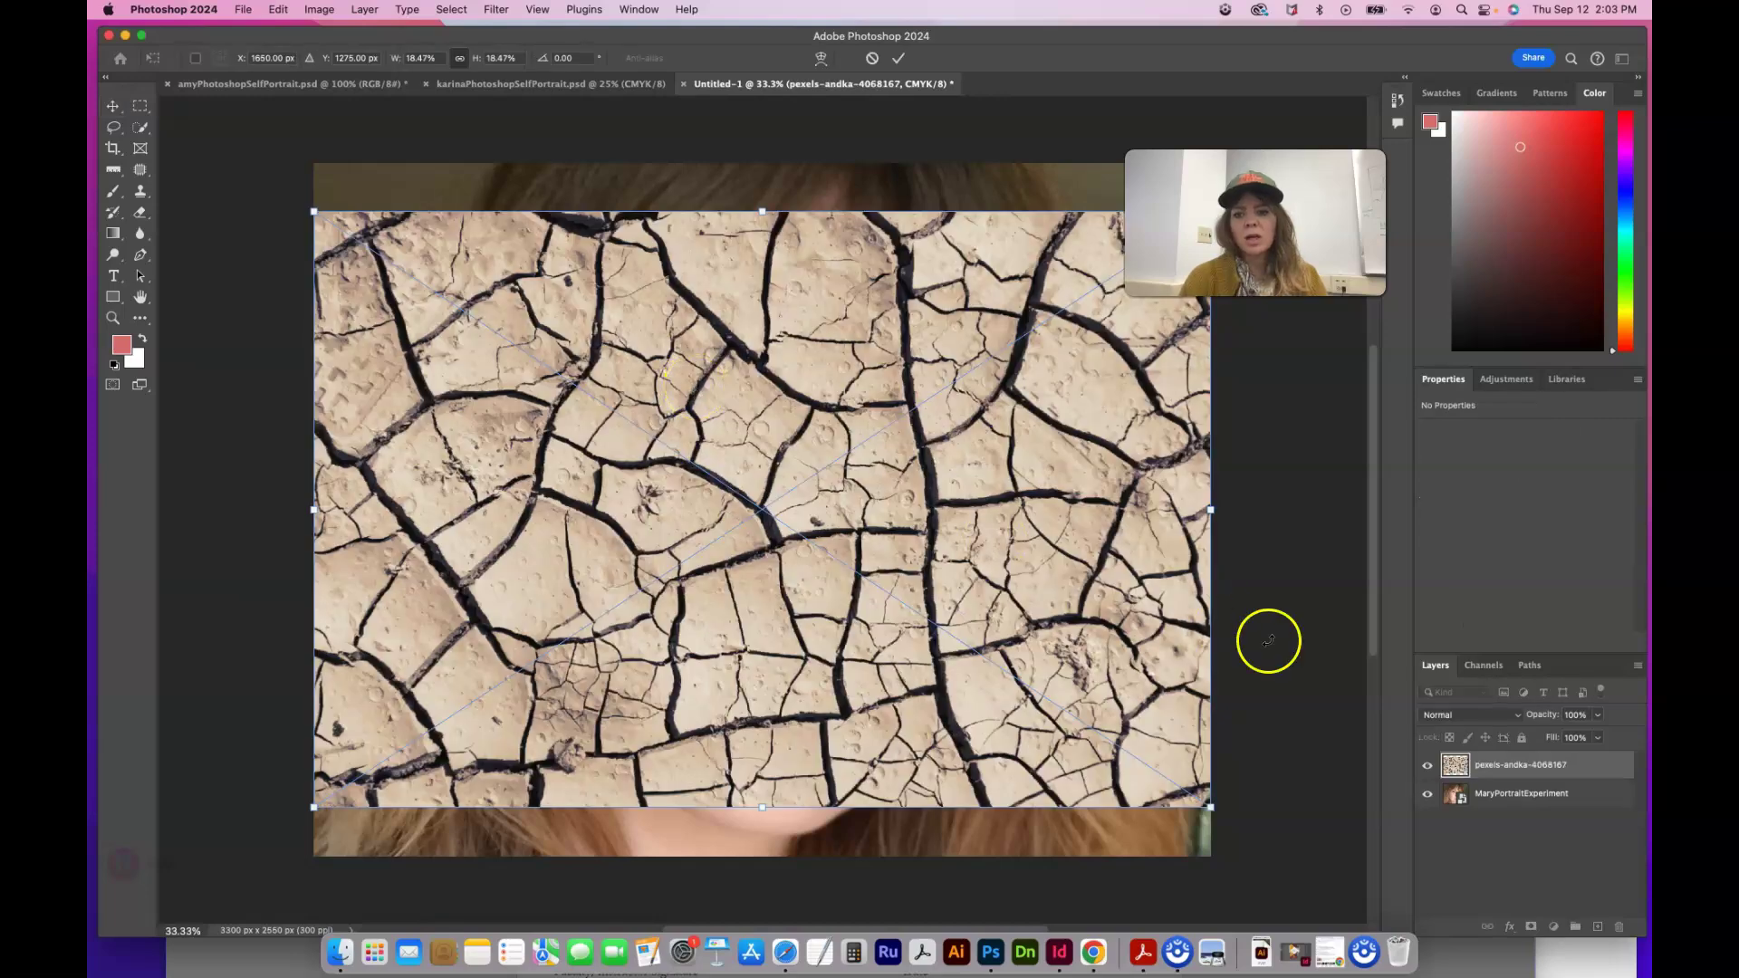
Set the cracked mud layer's blend mode to Multiply, scale it to about 19.6% over the face, and commit the placement
left_click(1519, 716)
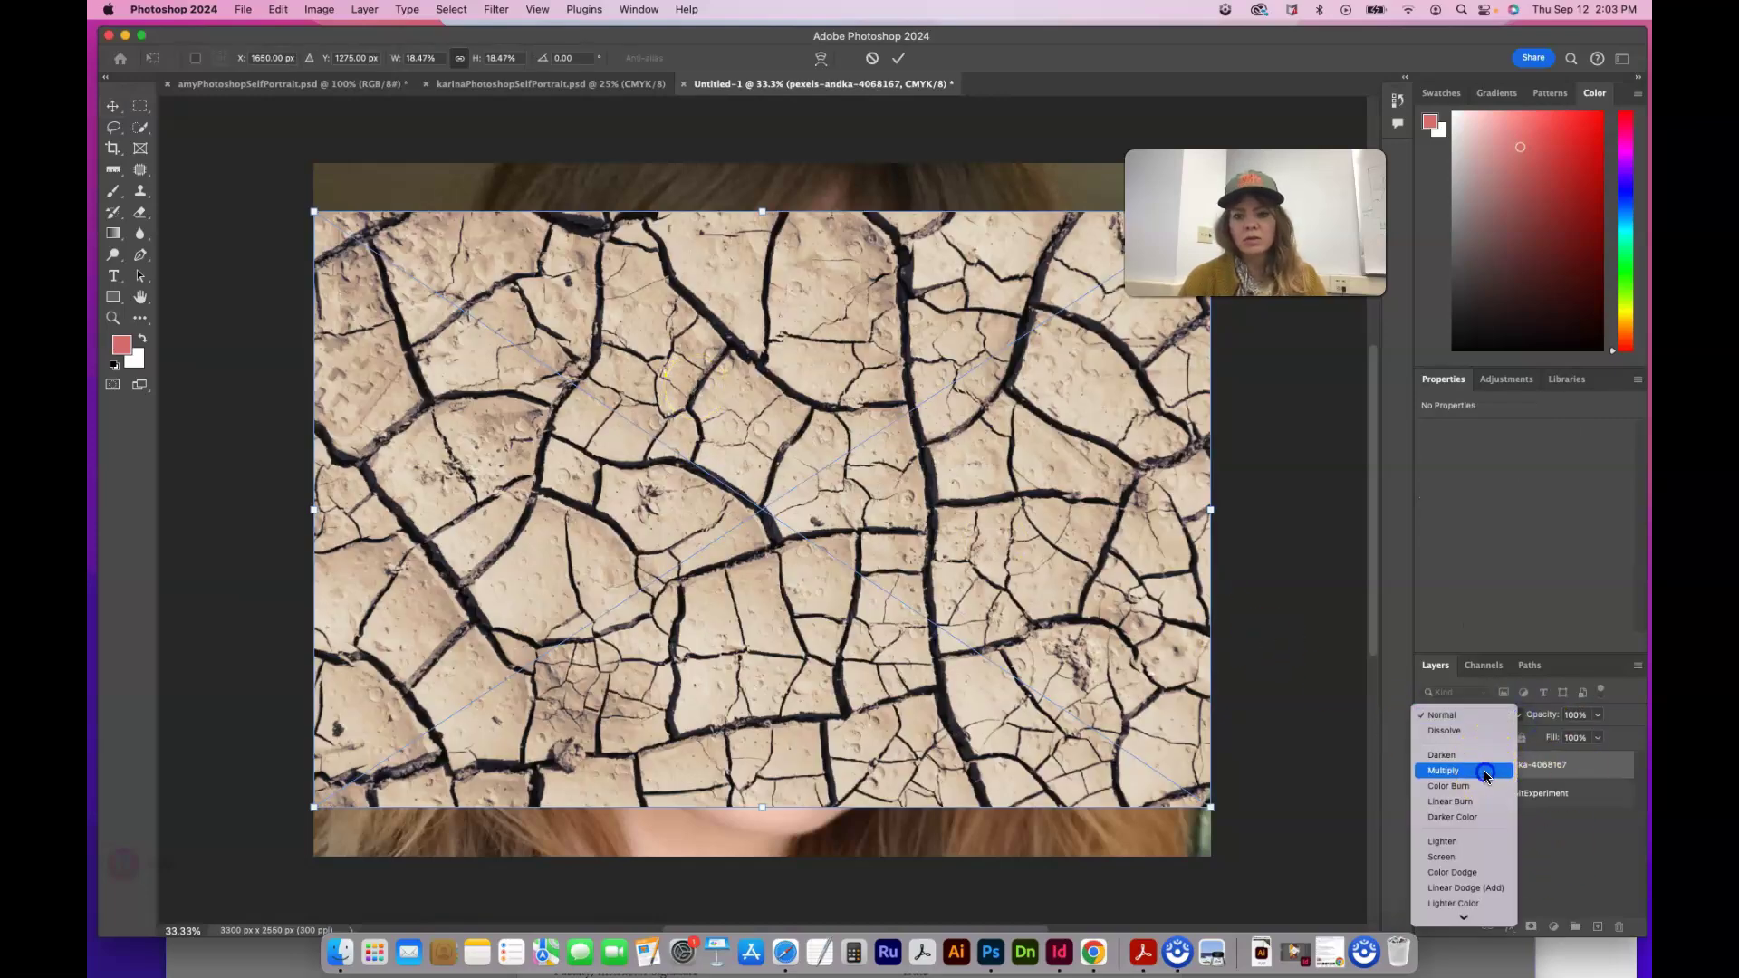
left_click(1485, 773)
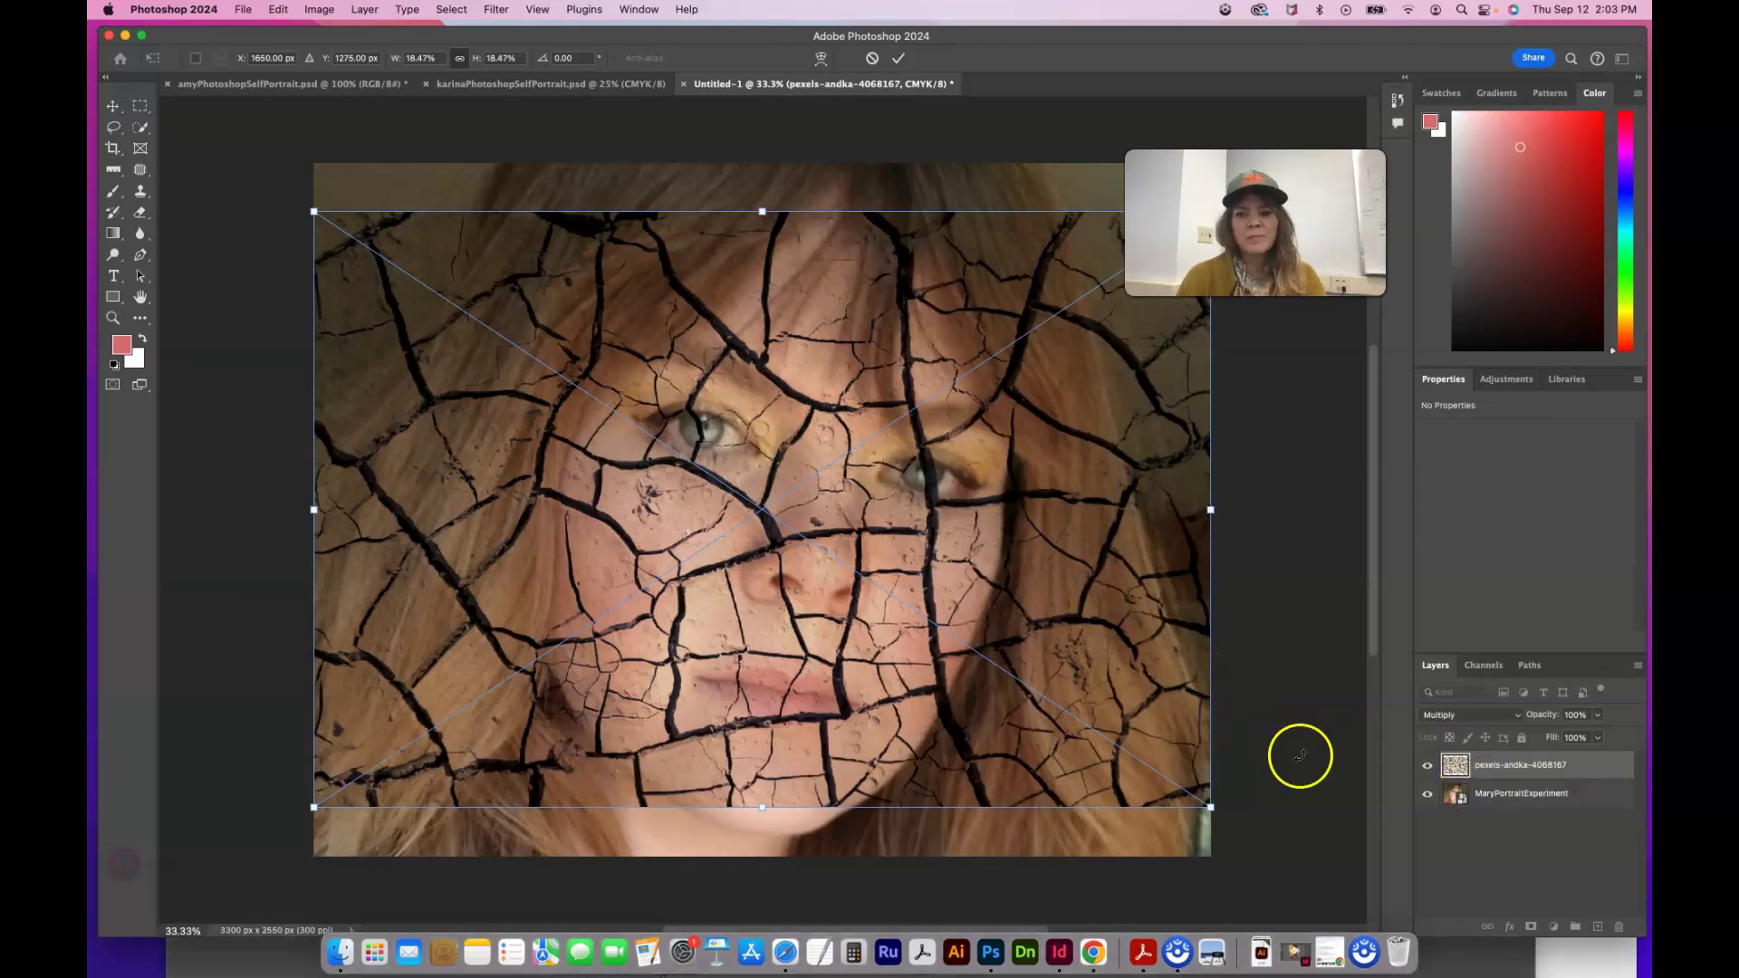
left_click_drag(1061, 694, 1067, 725)
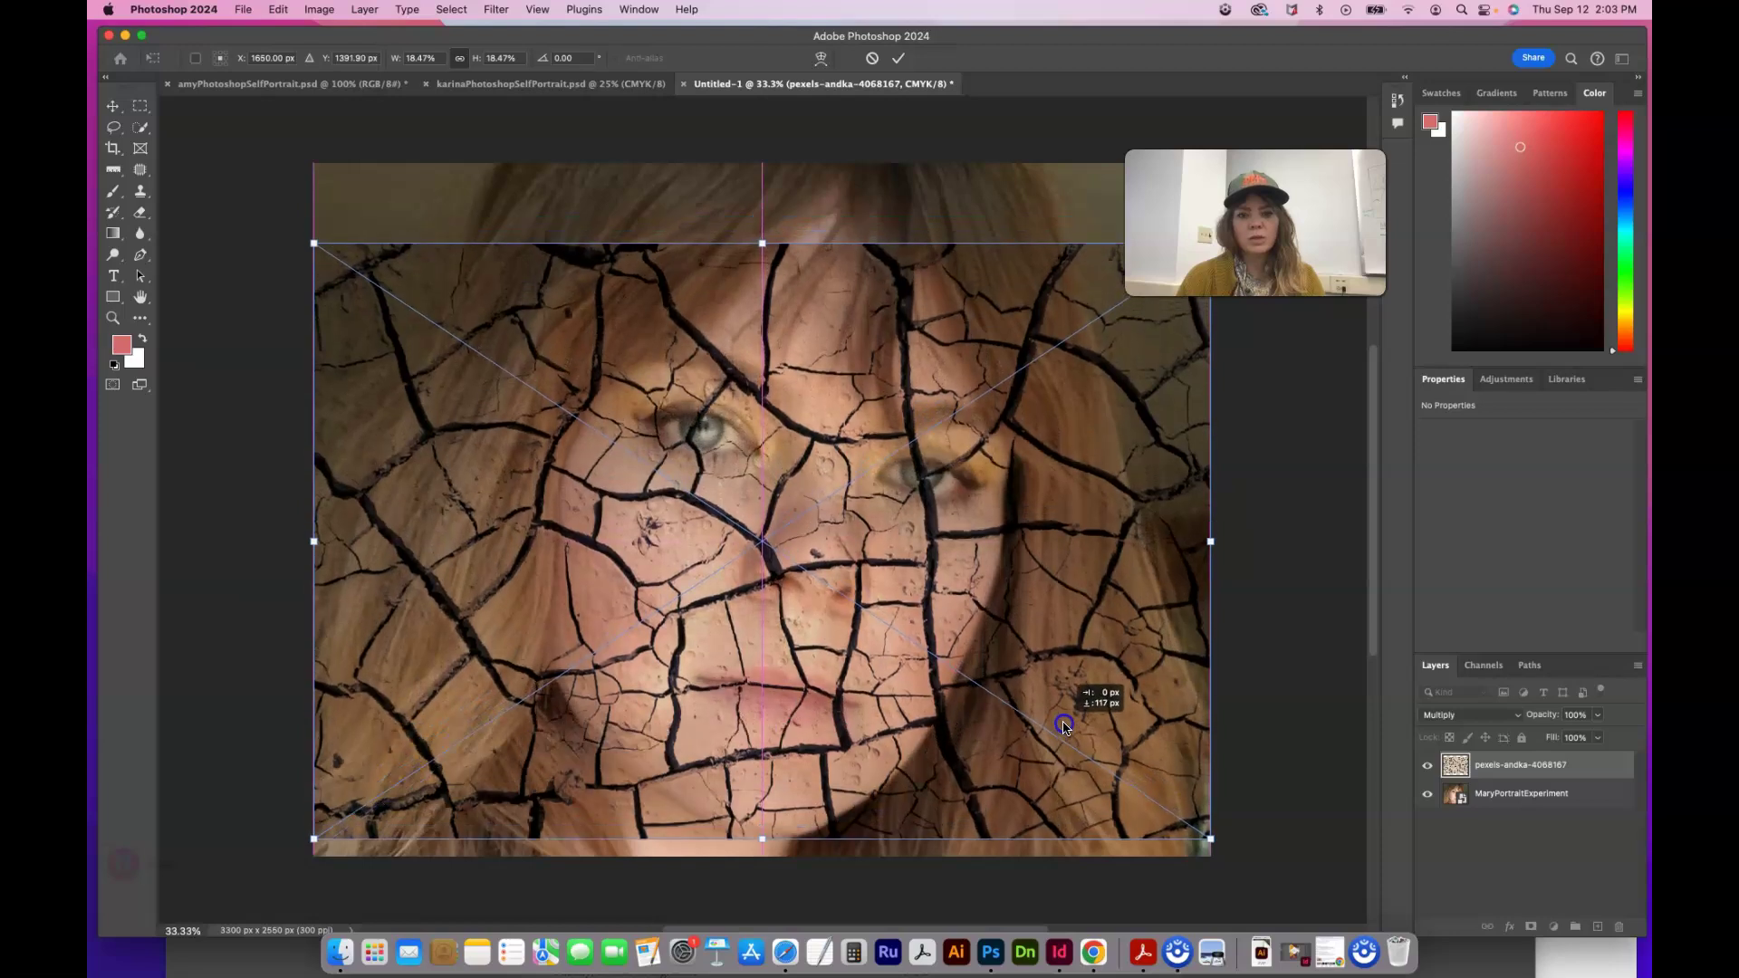
left_click_drag(763, 242, 768, 212)
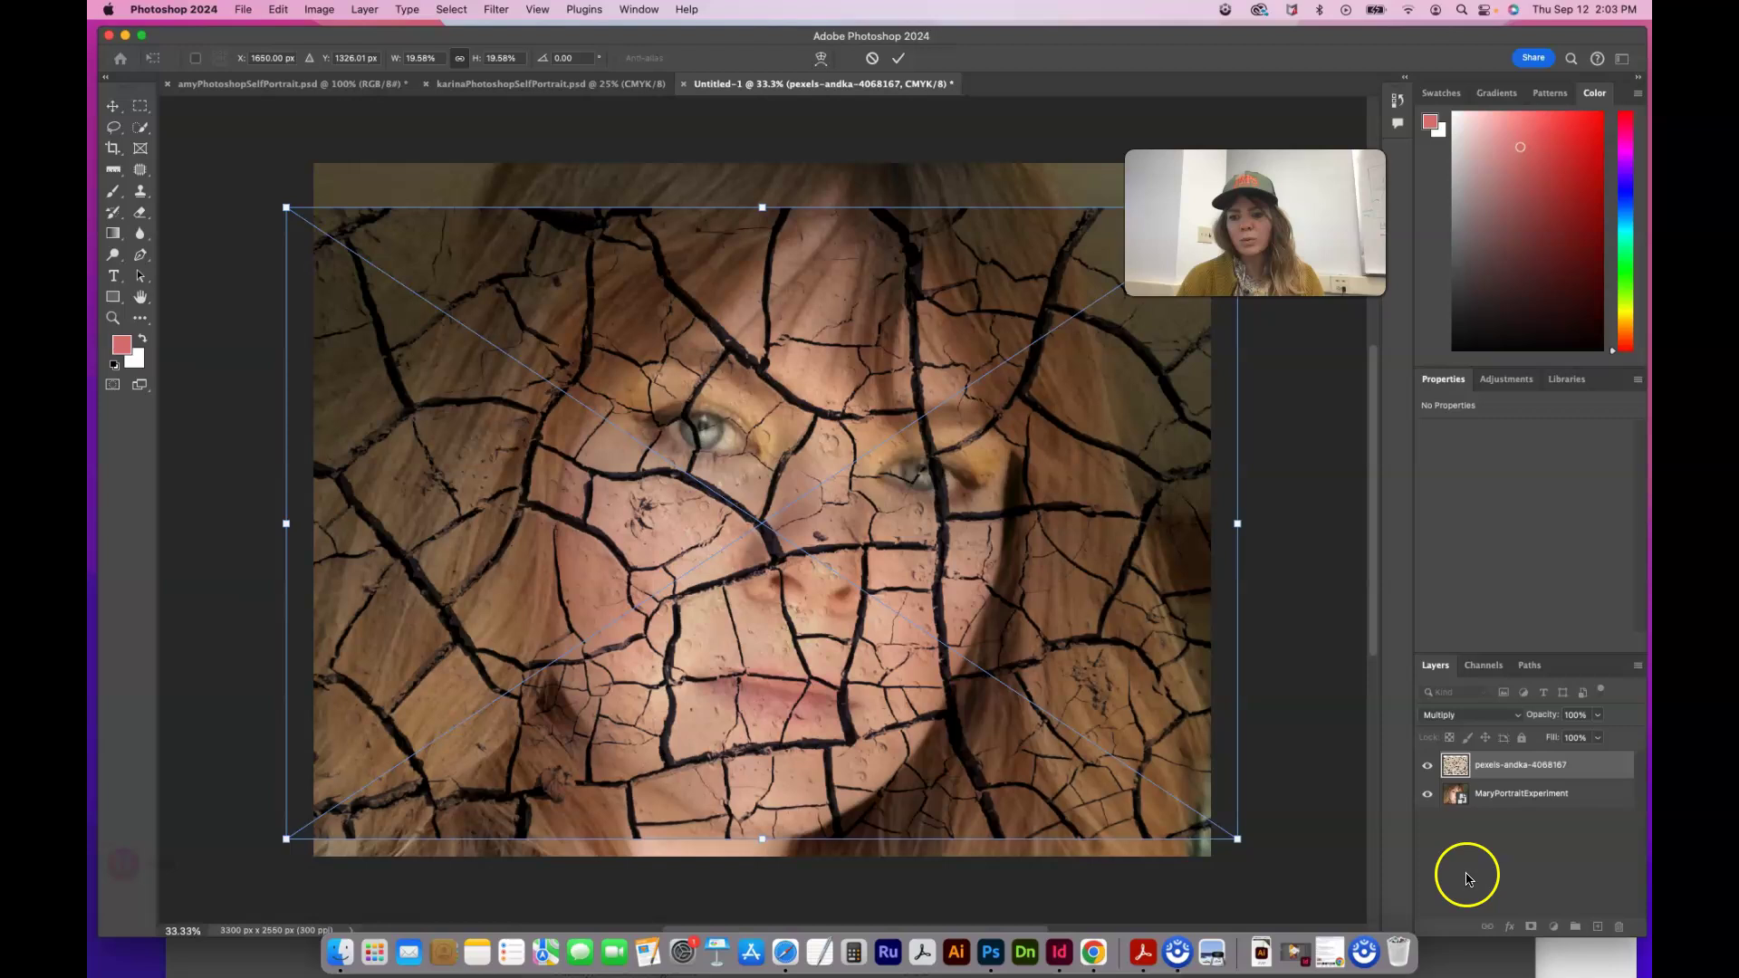
left_click(1529, 926)
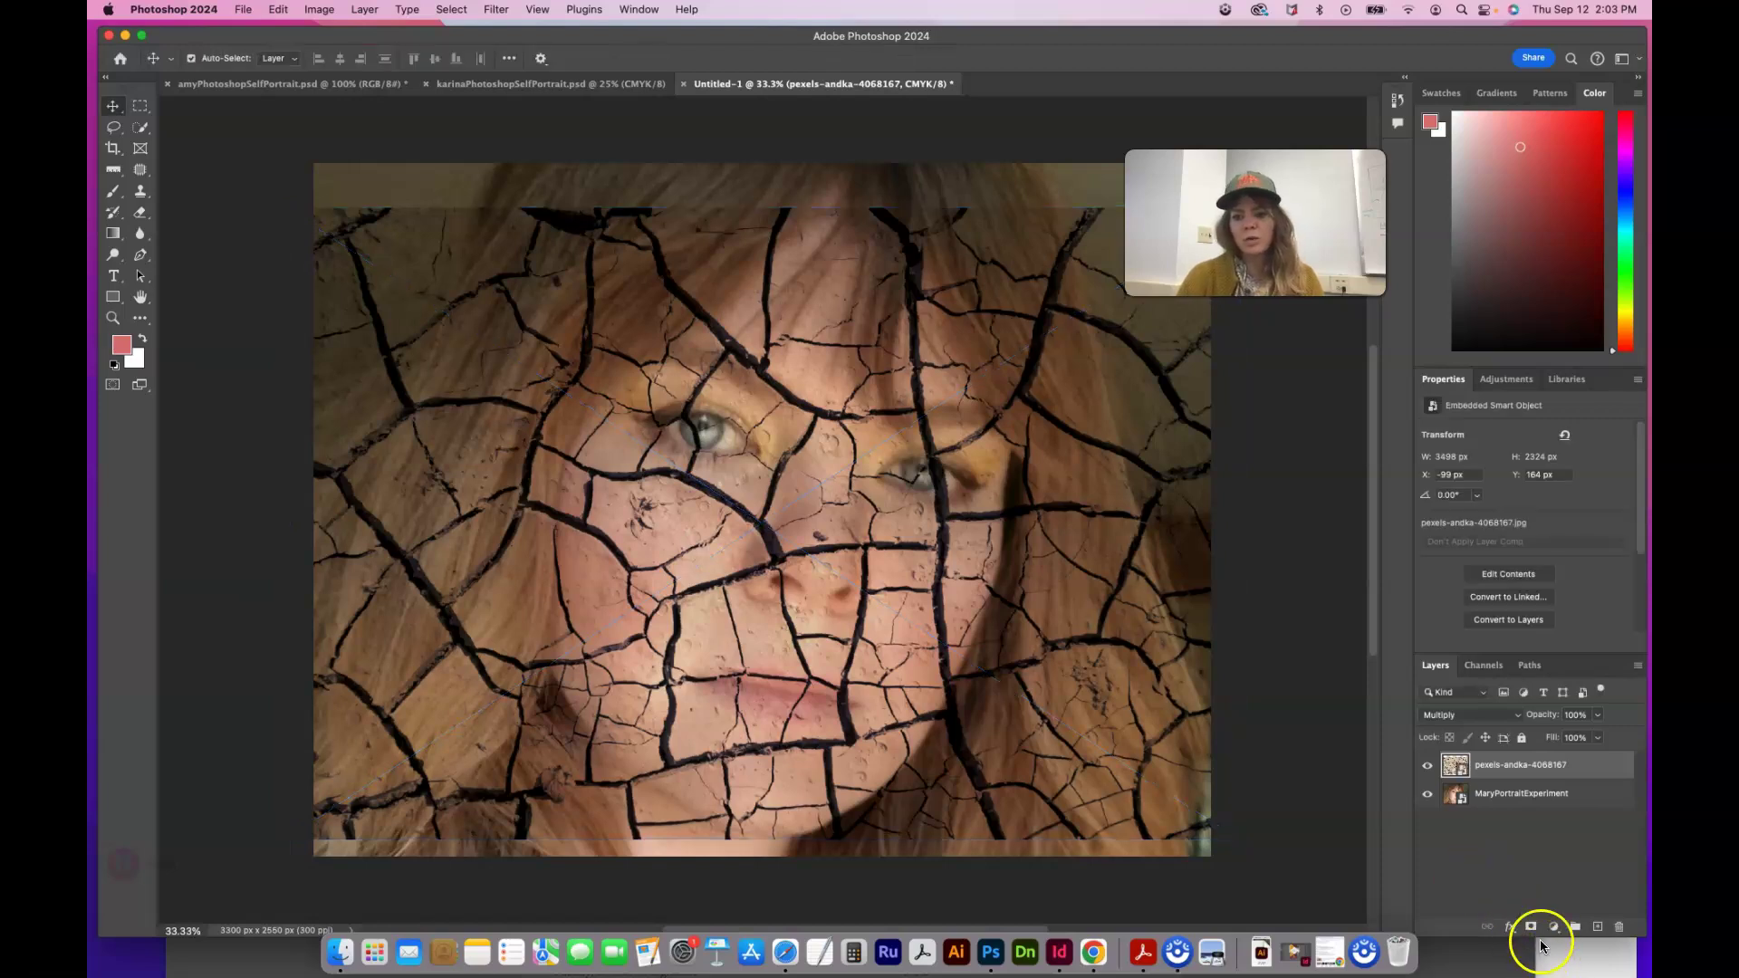
Add a layer mask to the cracked mud layer and choose the Brush tool with black as the foreground colour
left_click(1530, 927)
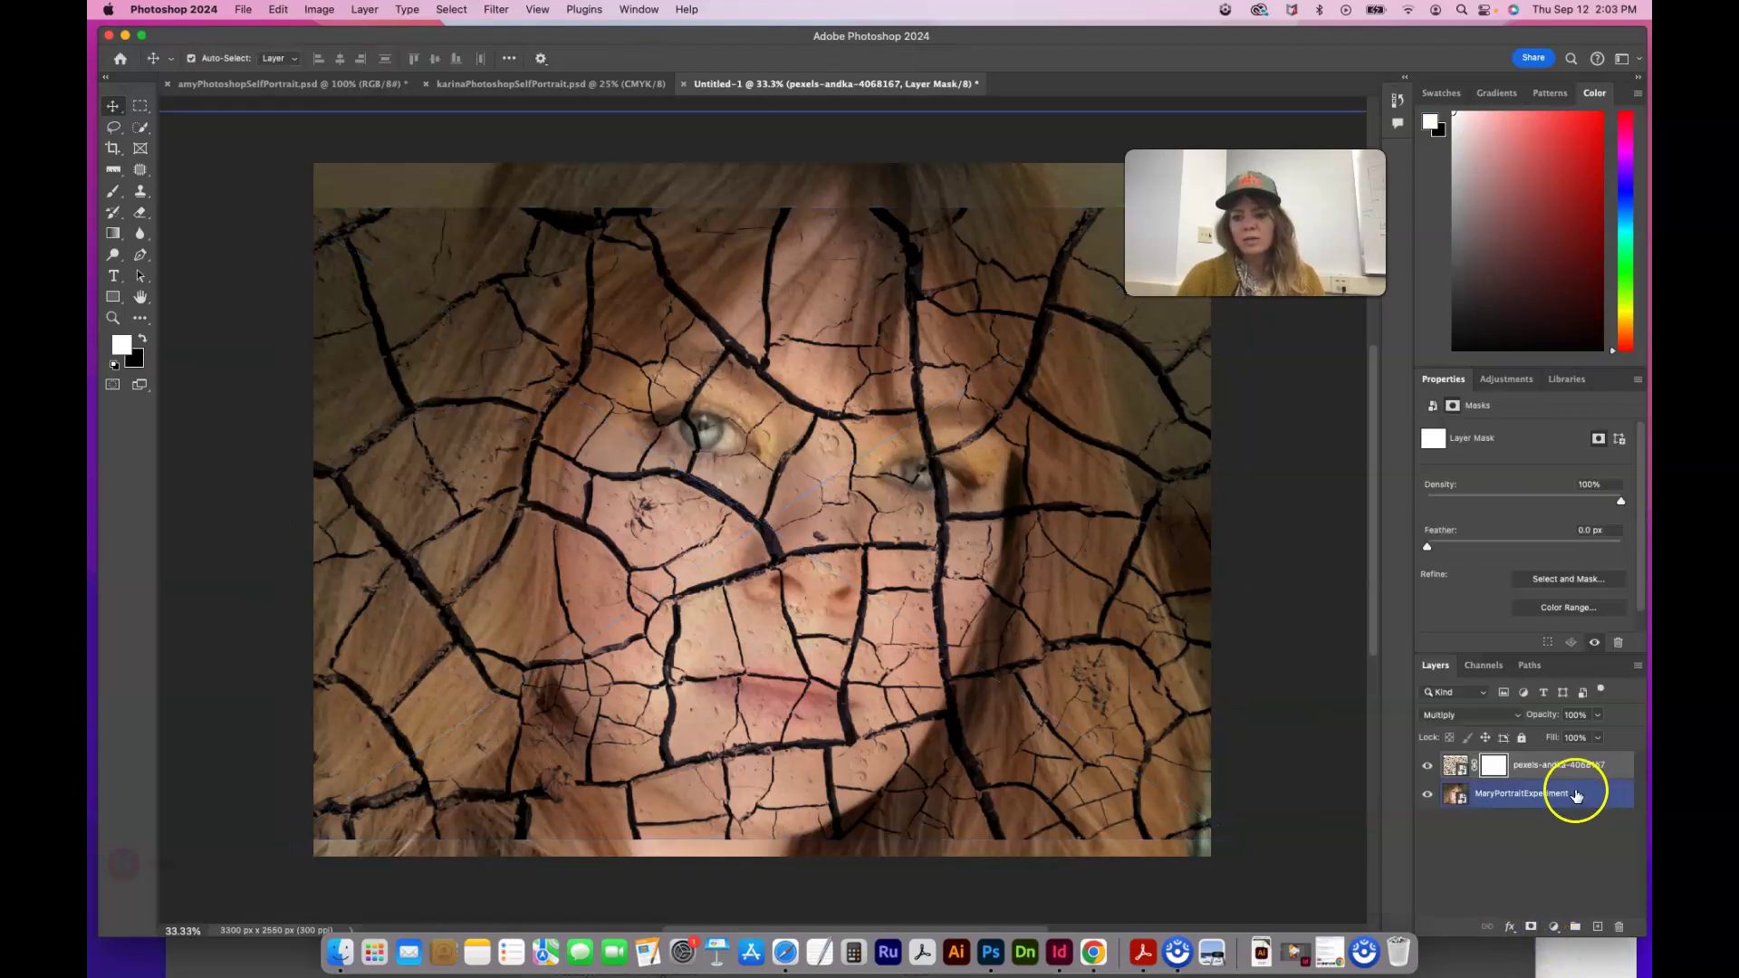
left_click(142, 339)
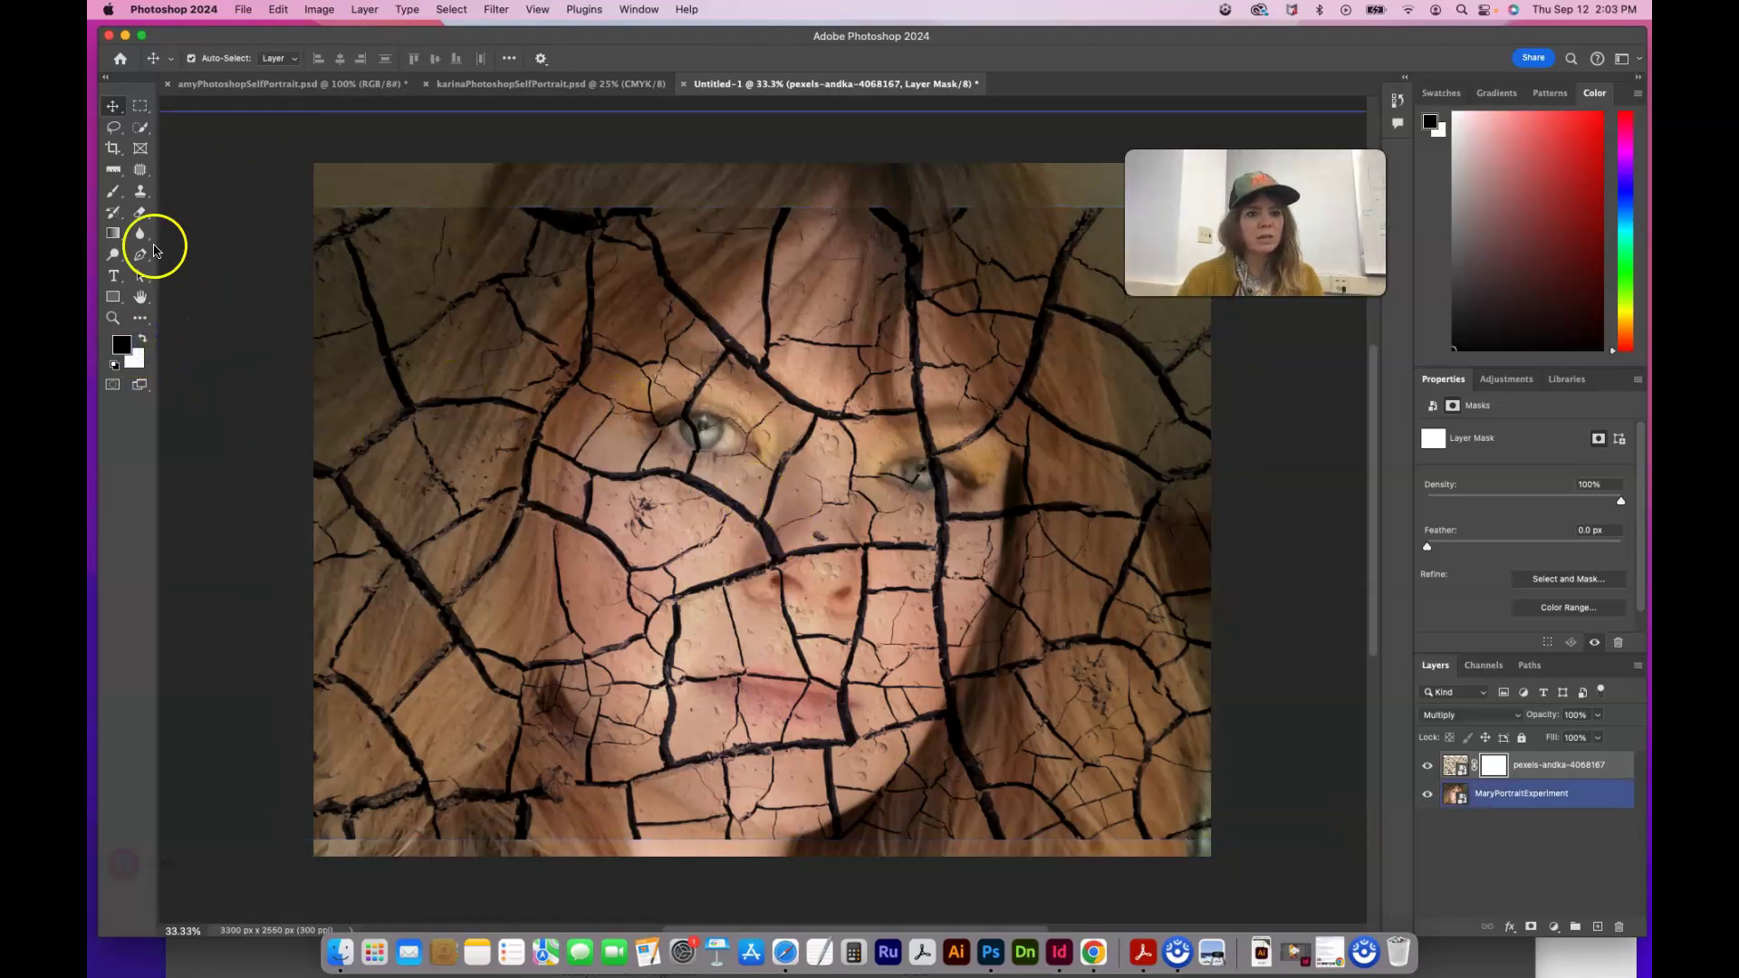
left_click(114, 193)
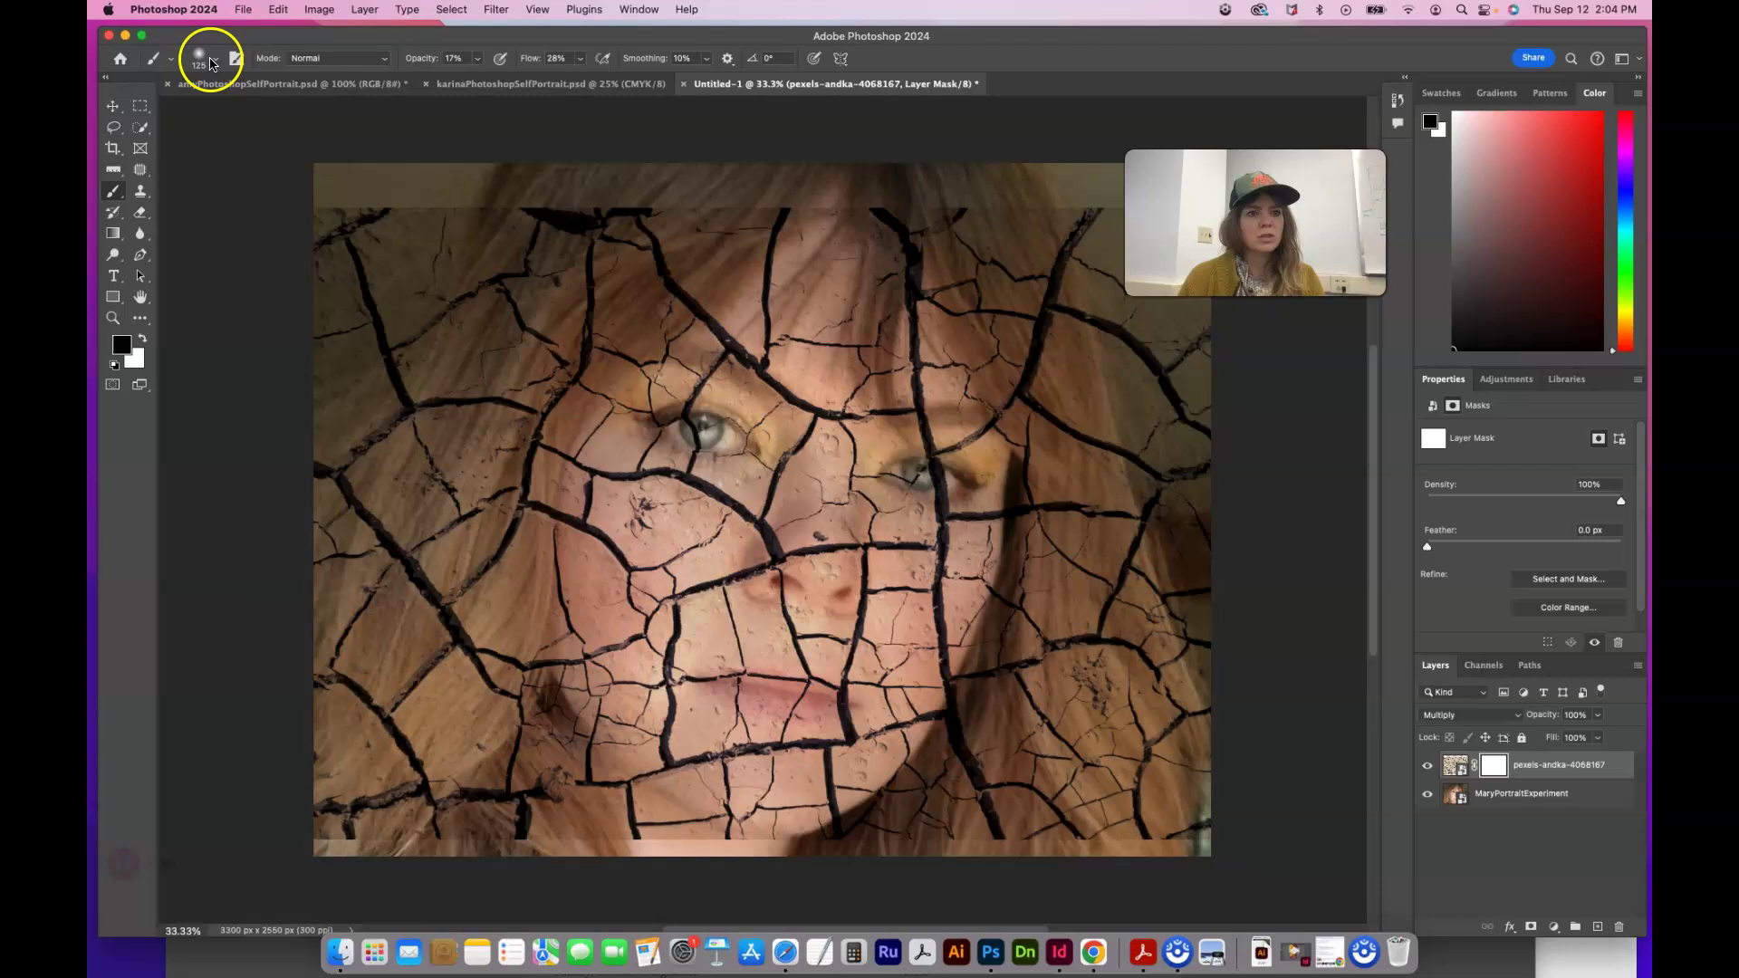
Try brushing the mask over the cracks in the image's upper-left corner, swapping the foreground between white and black
left_click(218, 59)
left_click(218, 70)
left_click(119, 354)
left_click(145, 340)
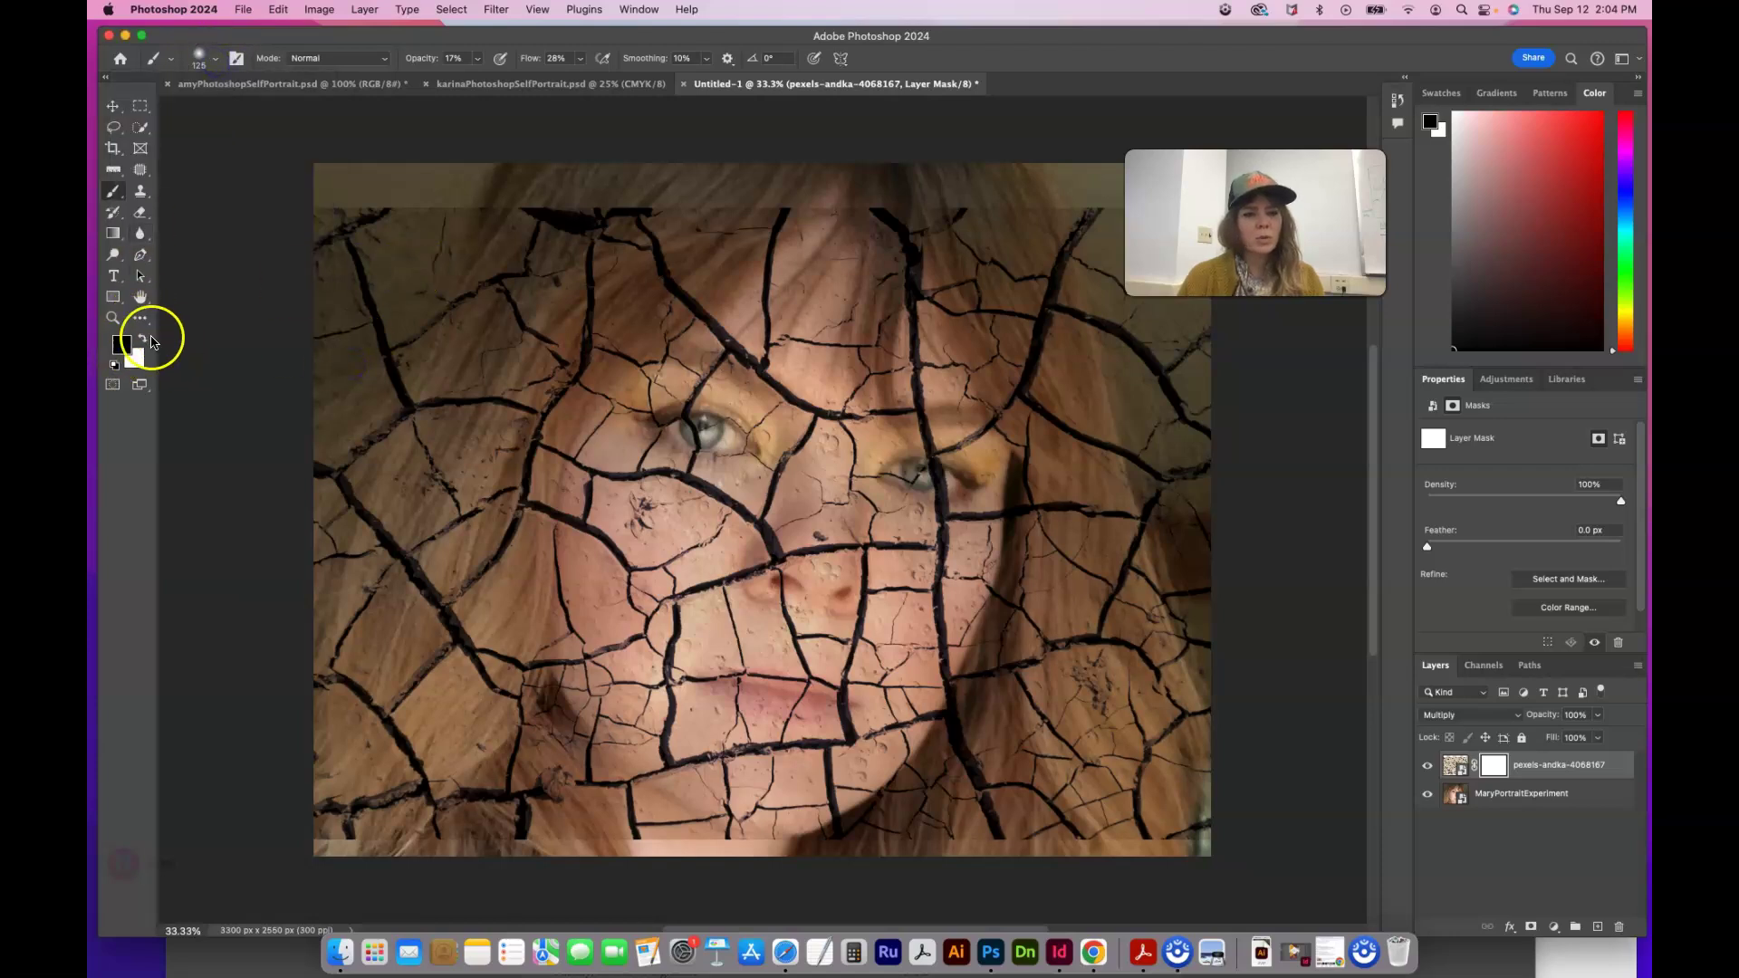
left_click(348, 258)
left_click(346, 254)
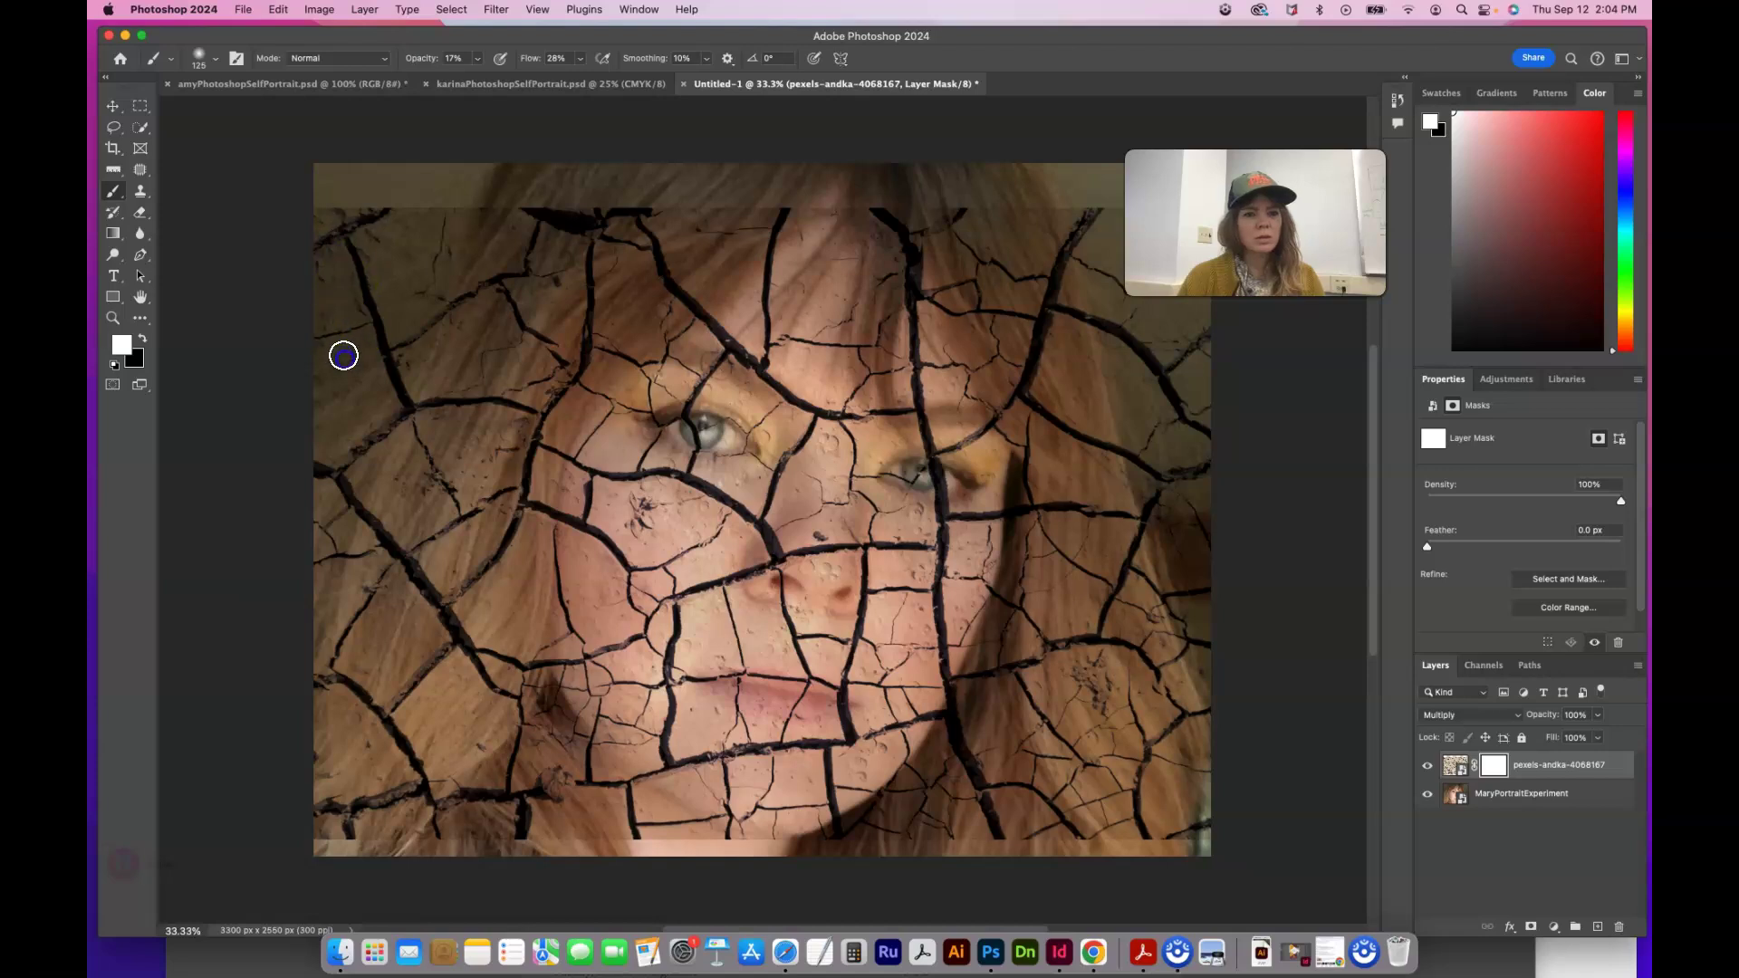
left_click(144, 335)
left_click(142, 341)
left_click(326, 229)
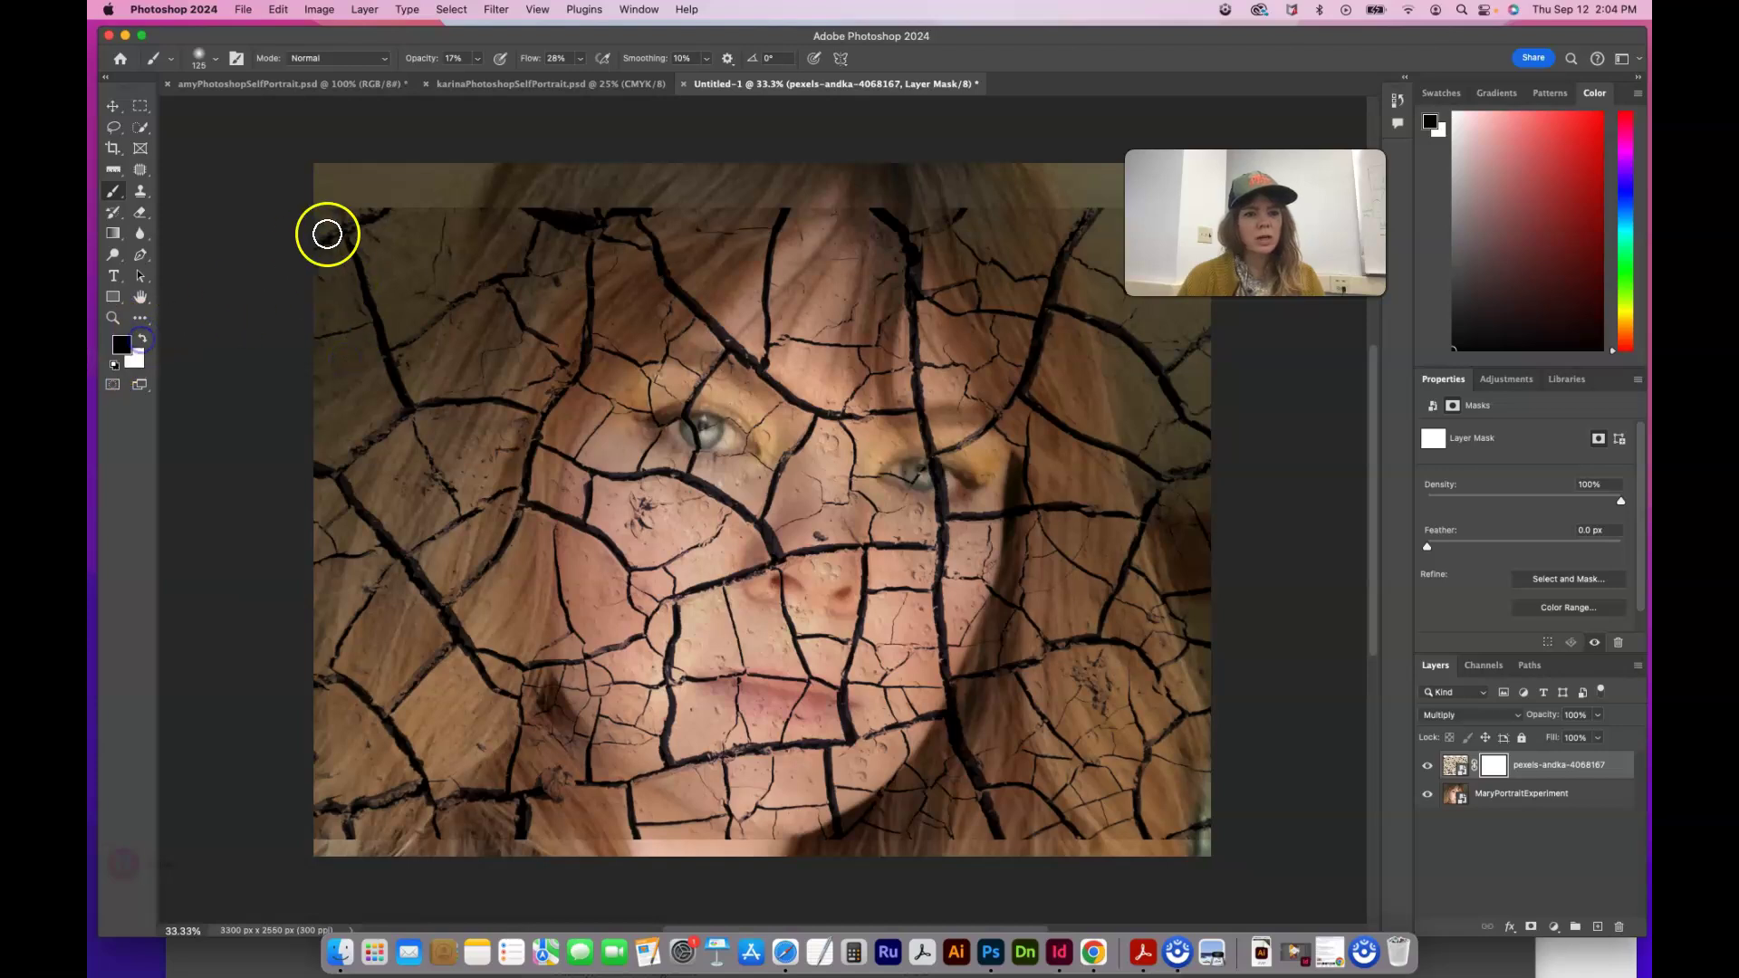
left_click(330, 222)
Set the brush's flow, smoothing and opacity to 100%
left_click(580, 59)
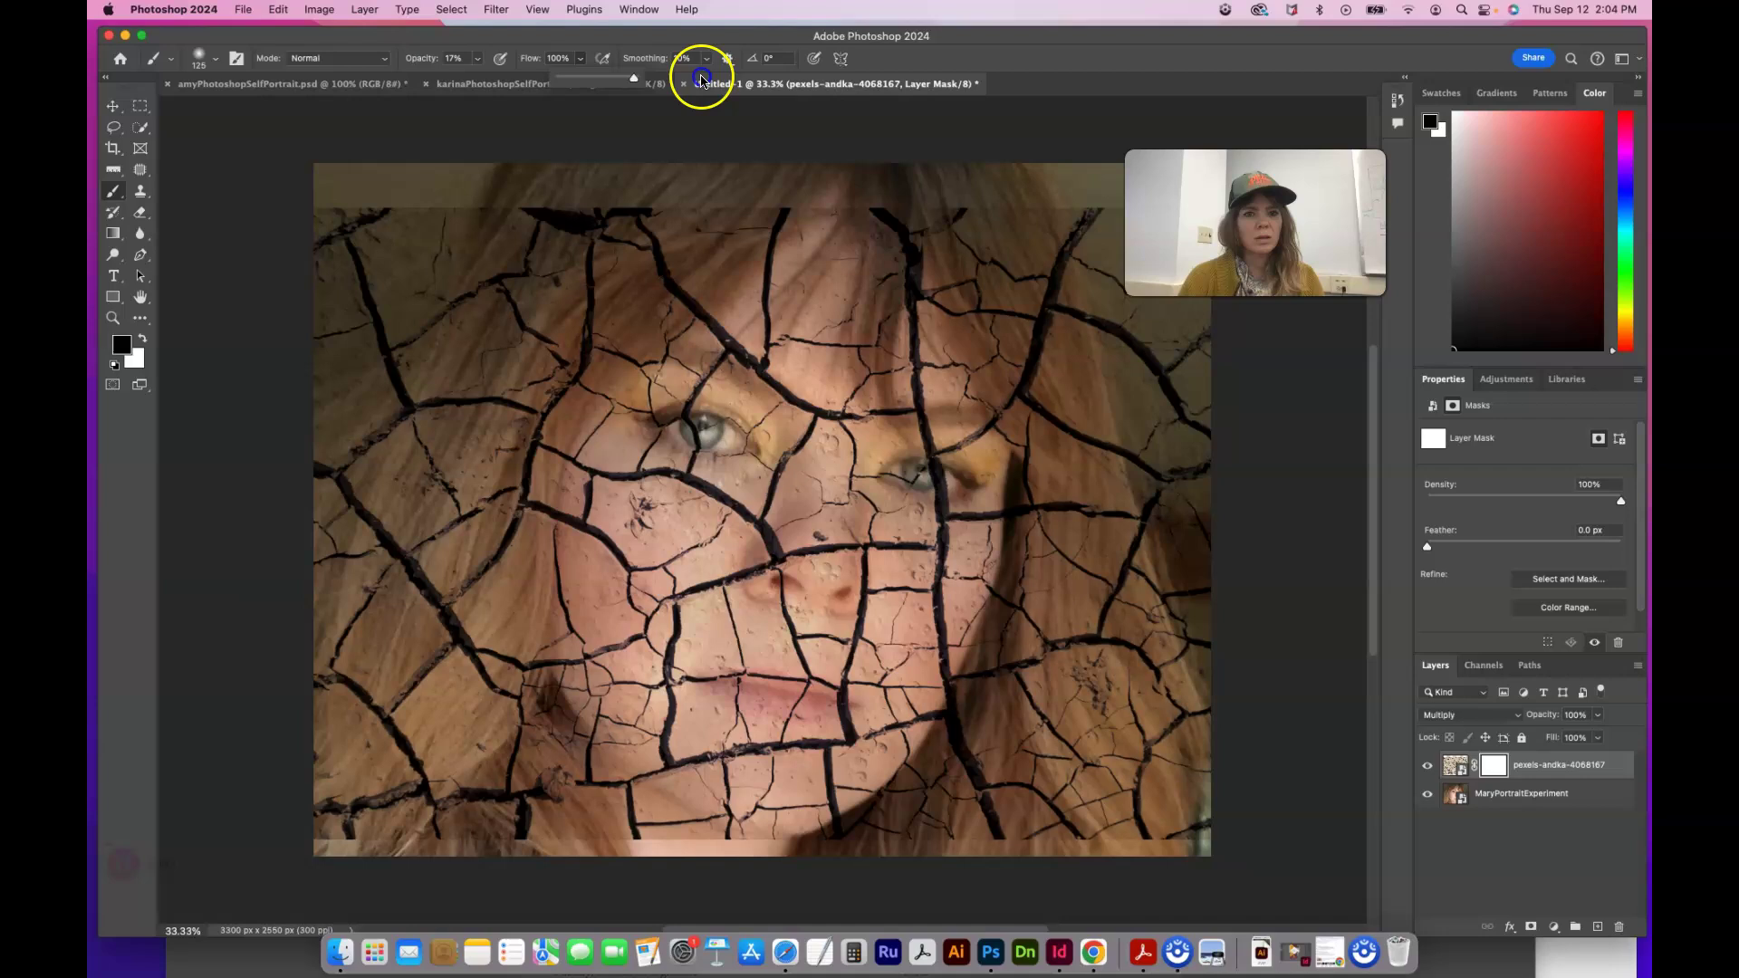
left_click(708, 59)
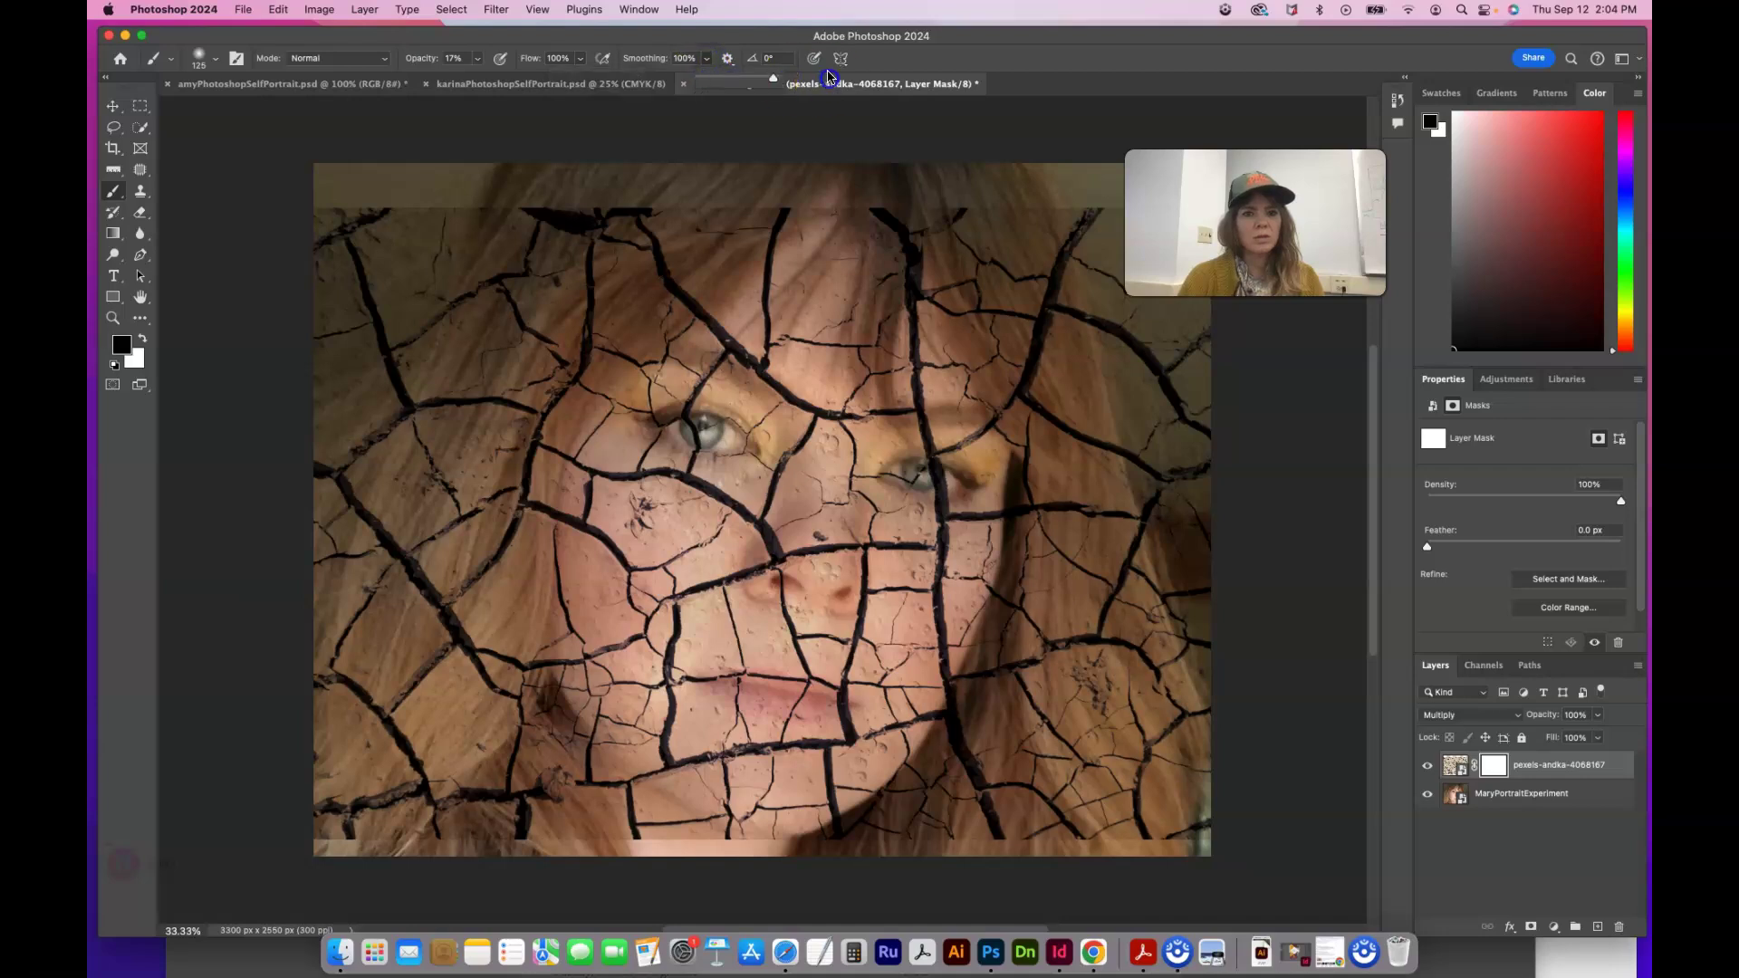
left_click(478, 58)
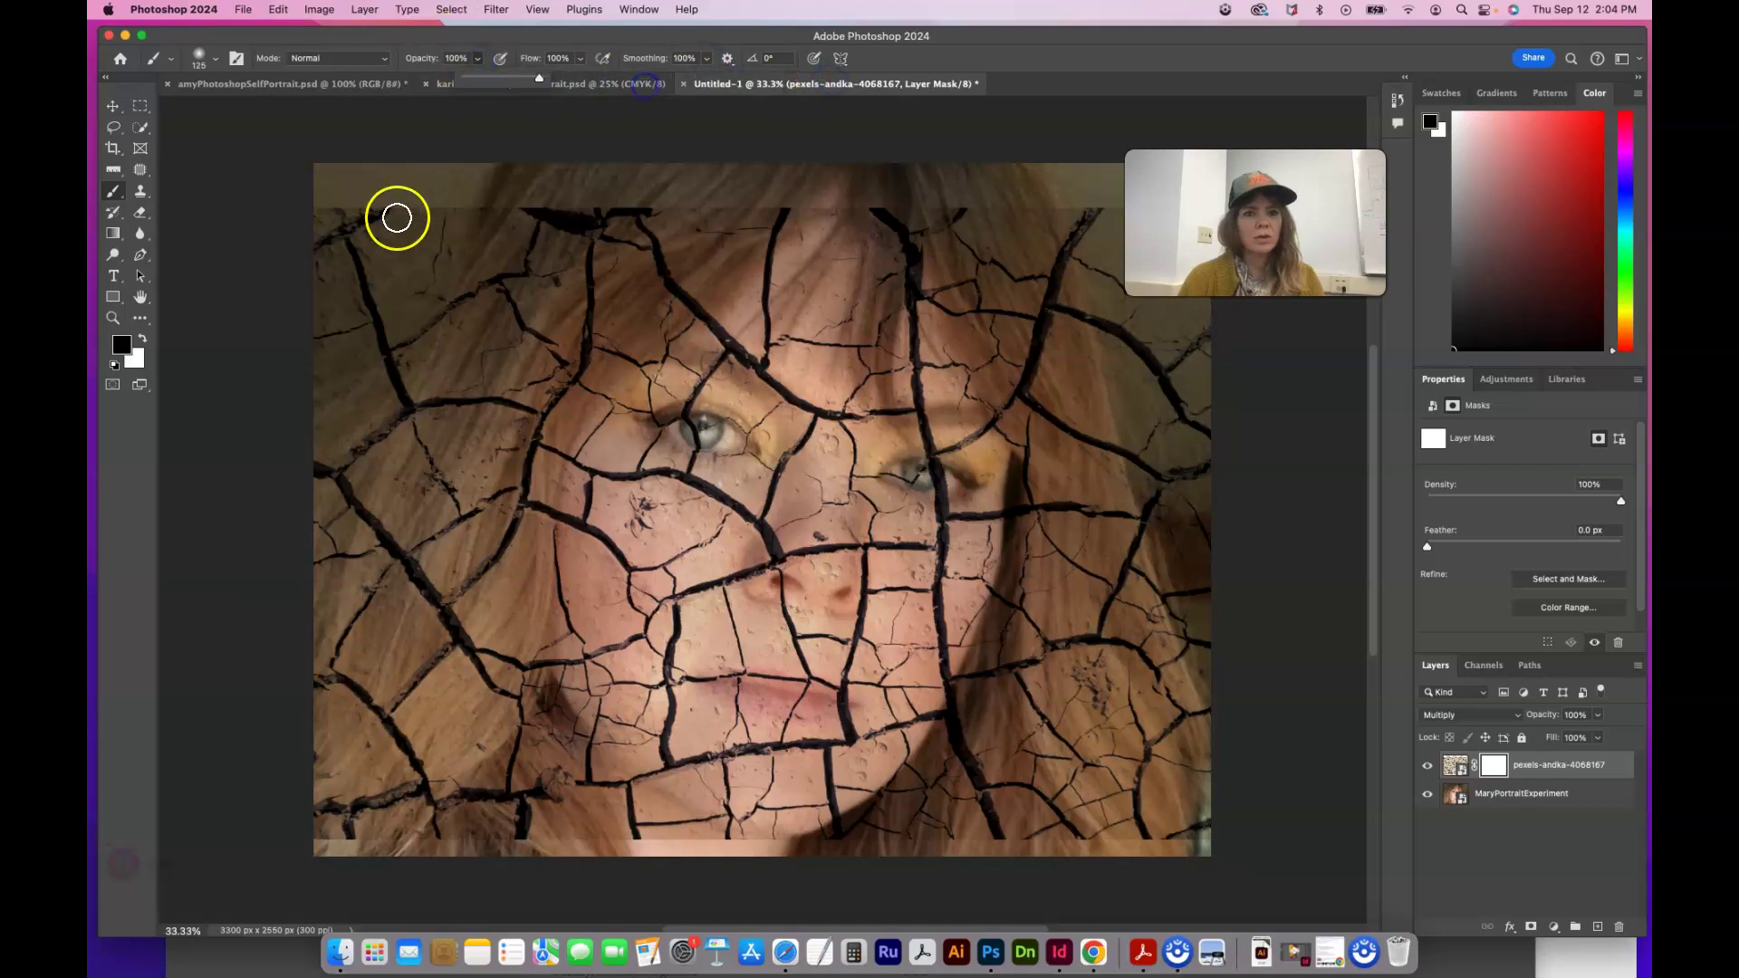
Paint black on the layer mask to hide the mud cracks in the image's upper-left corner
left_click_drag(411, 215, 346, 277)
mouse_move(372, 214)
left_mouse_down()
mouse_move(311, 290)
mouse_move(400, 192)
mouse_move(310, 266)
mouse_move(304, 213)
mouse_move(353, 215)
left_mouse_up()
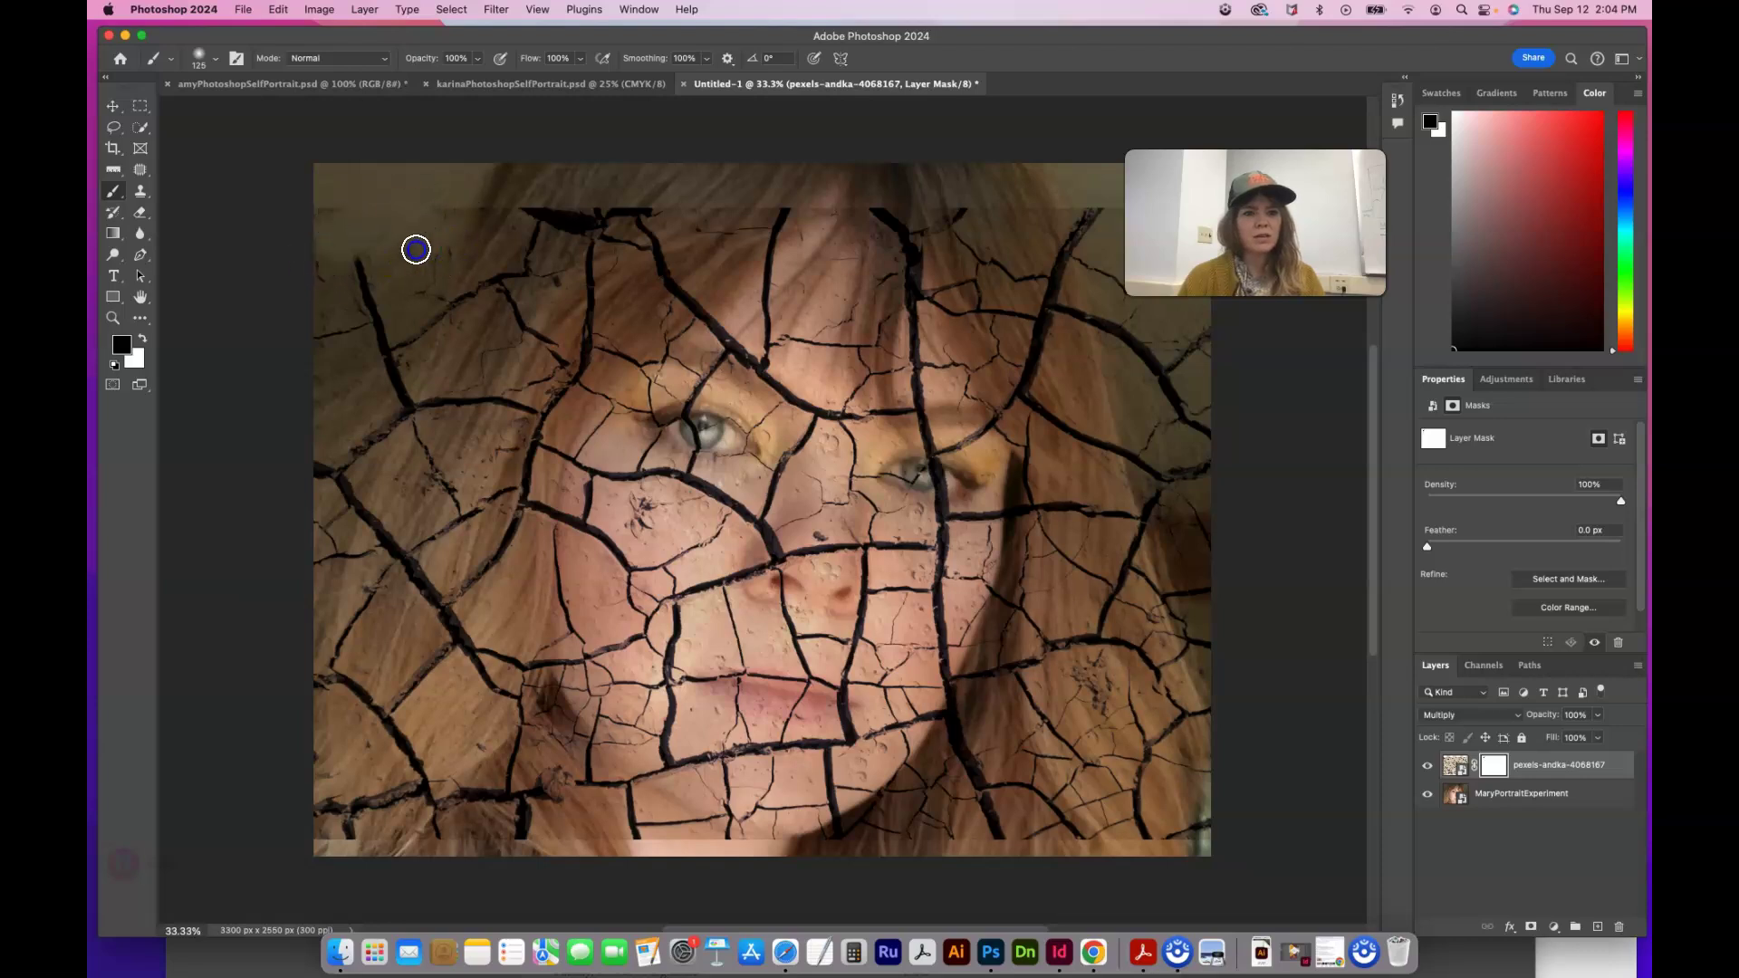
left_click(406, 212)
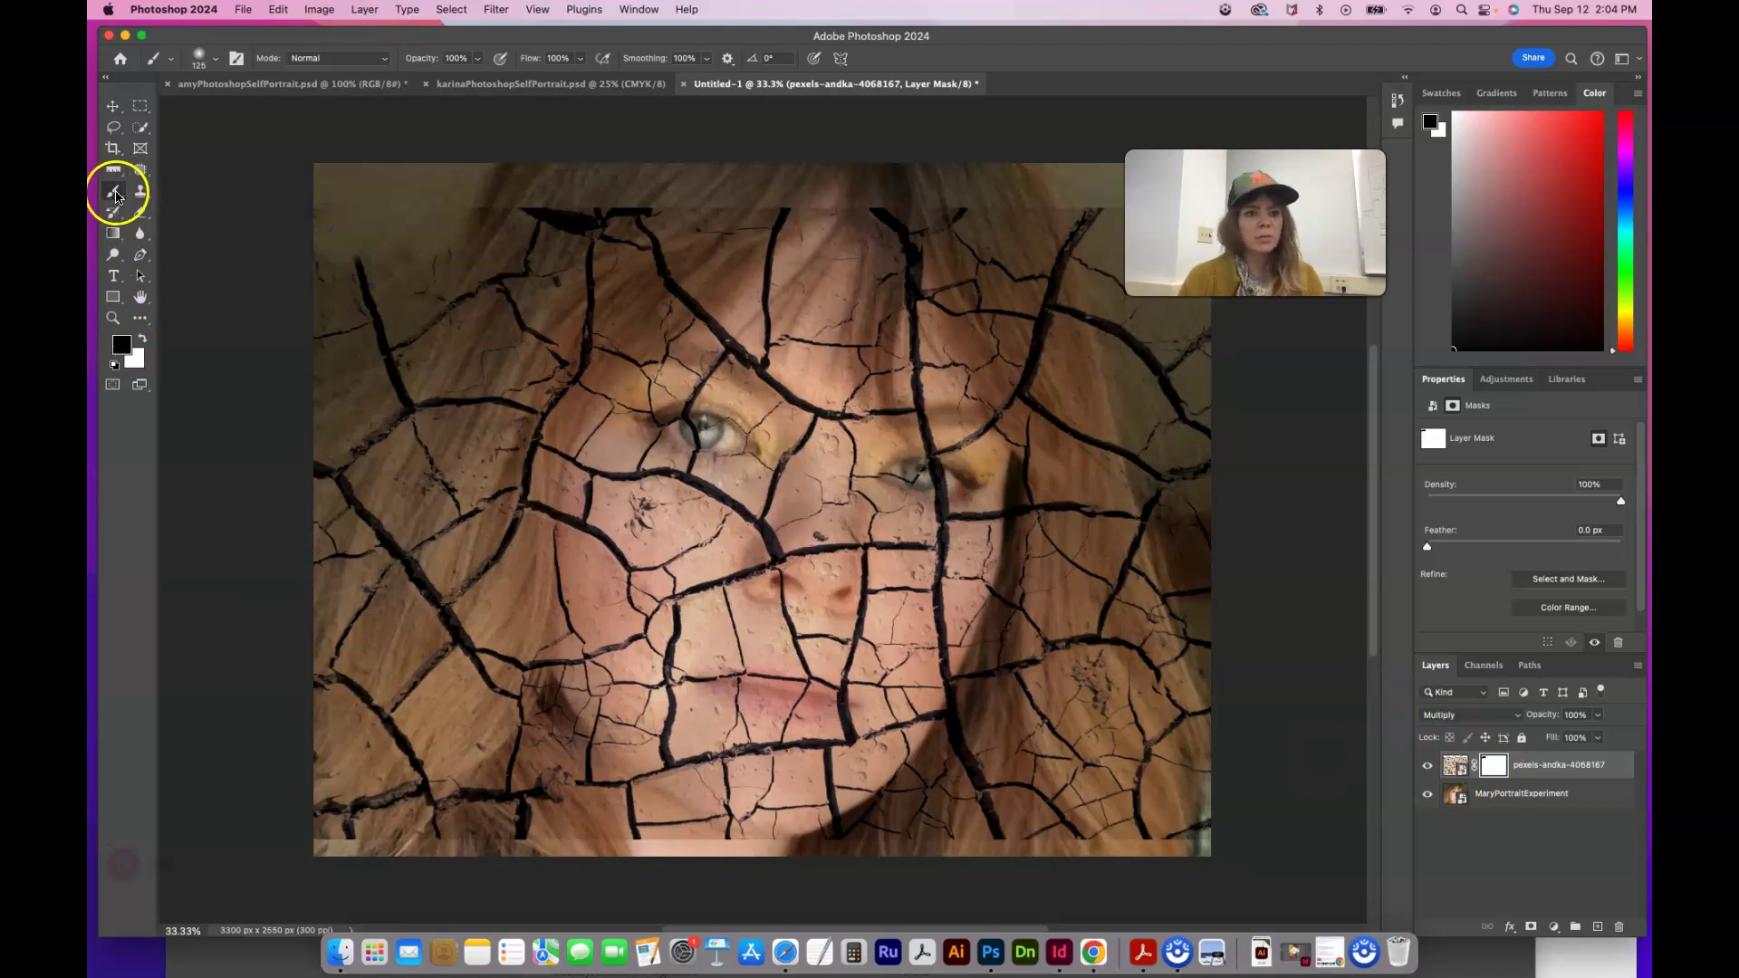
Pick pure black (#000000) as the foreground colour in the Color Picker for painting on the mask
left_click(121, 344)
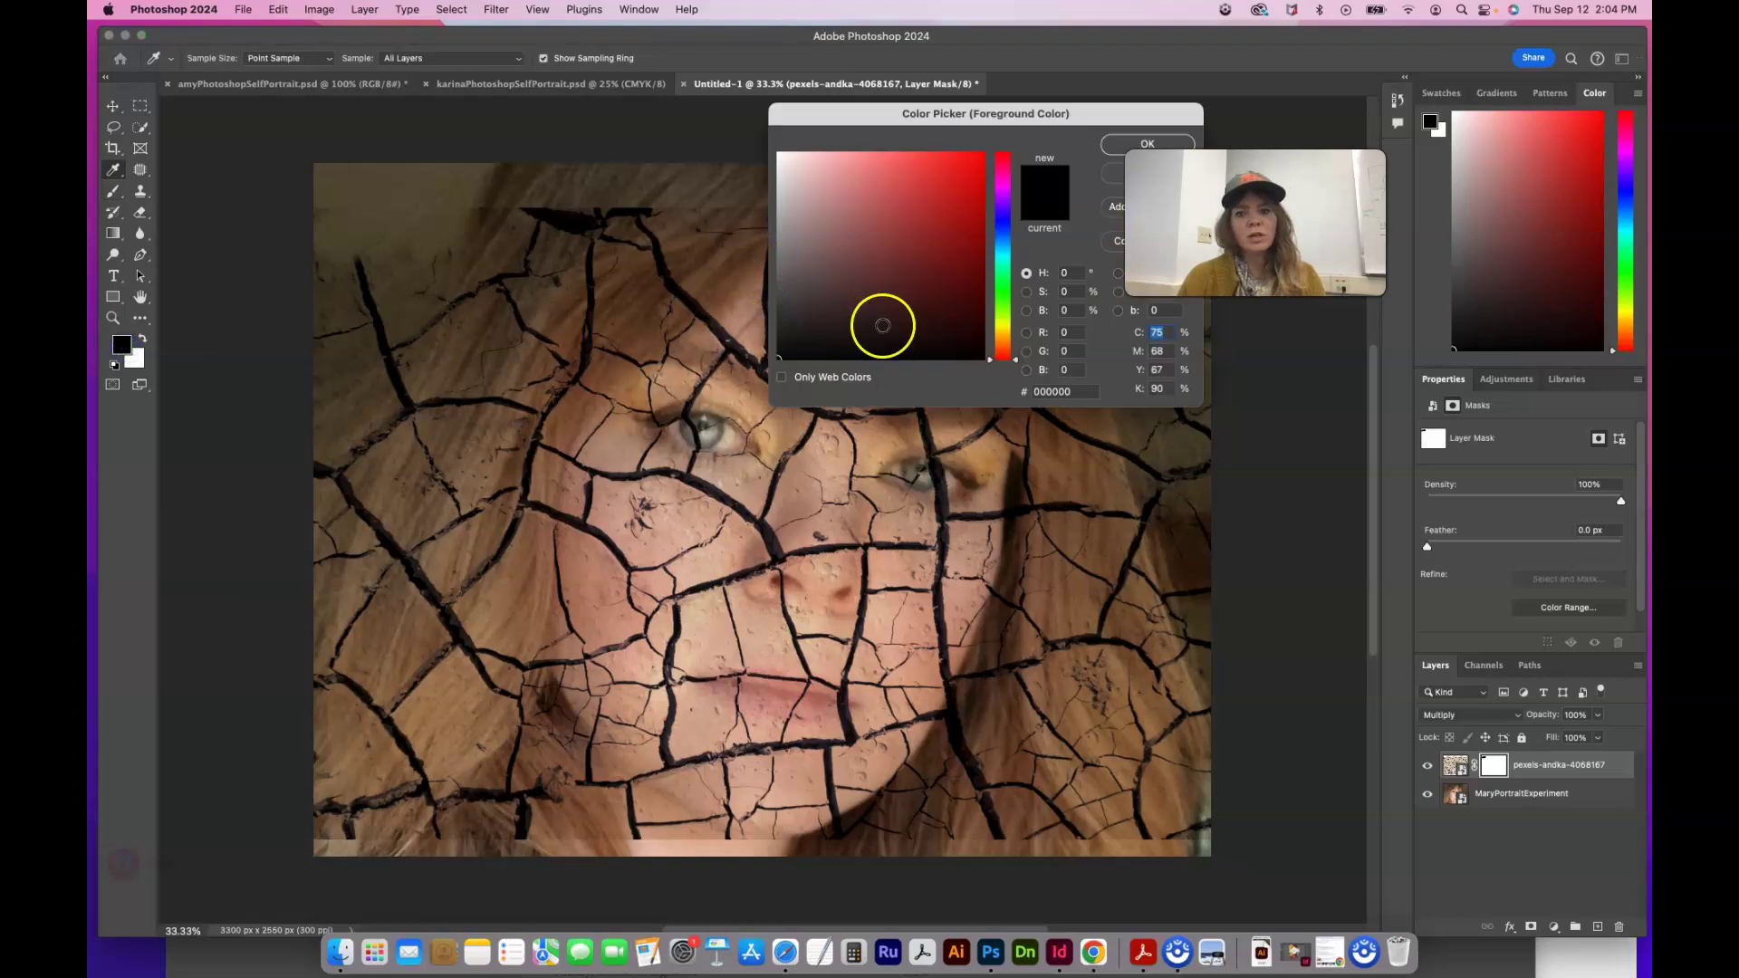
left_click_drag(1048, 140, 831, 107)
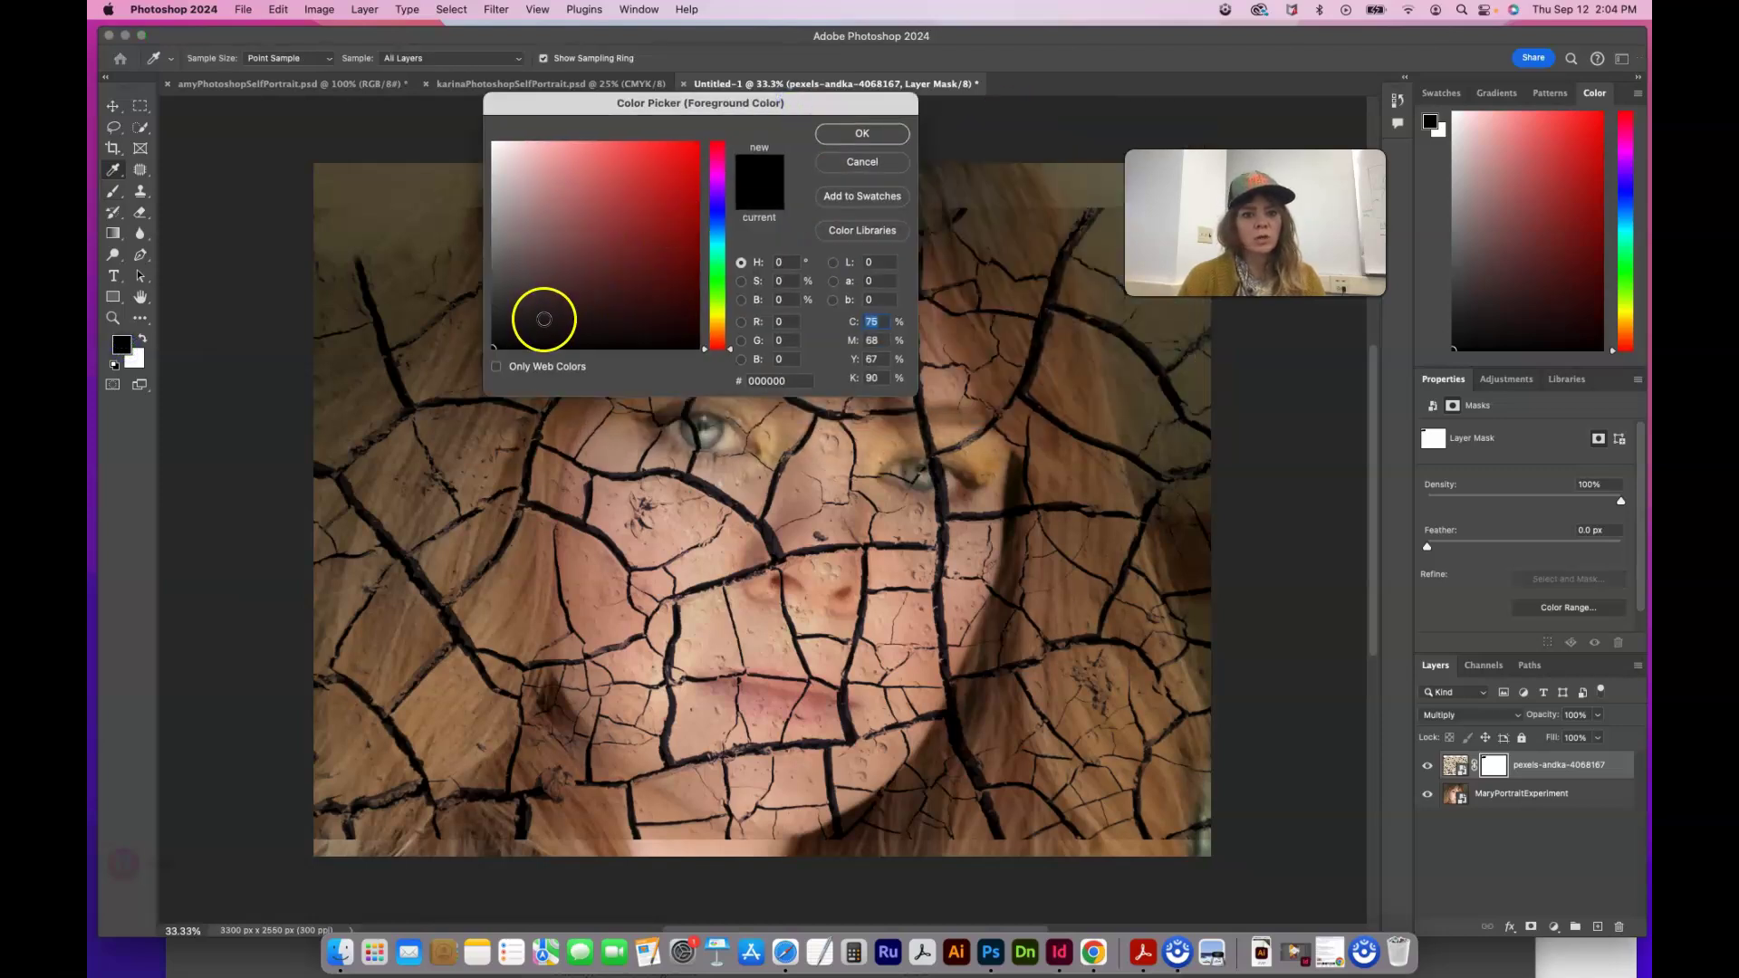
left_click_drag(536, 318, 482, 349)
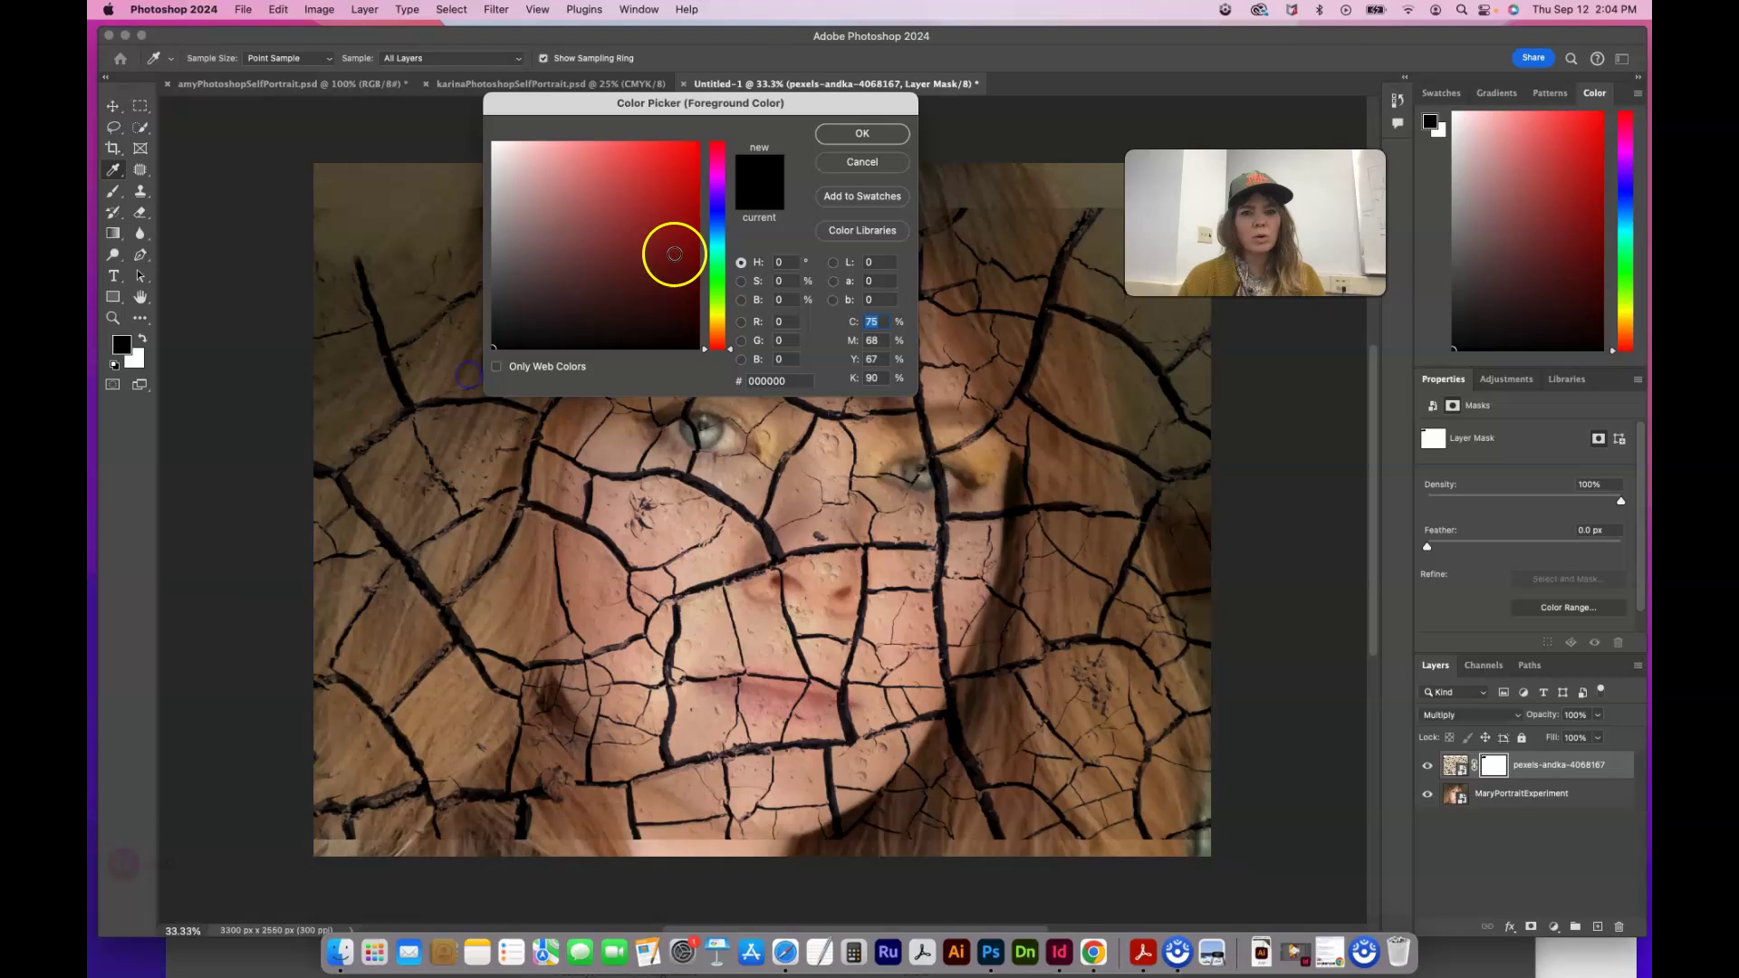
left_click(865, 143)
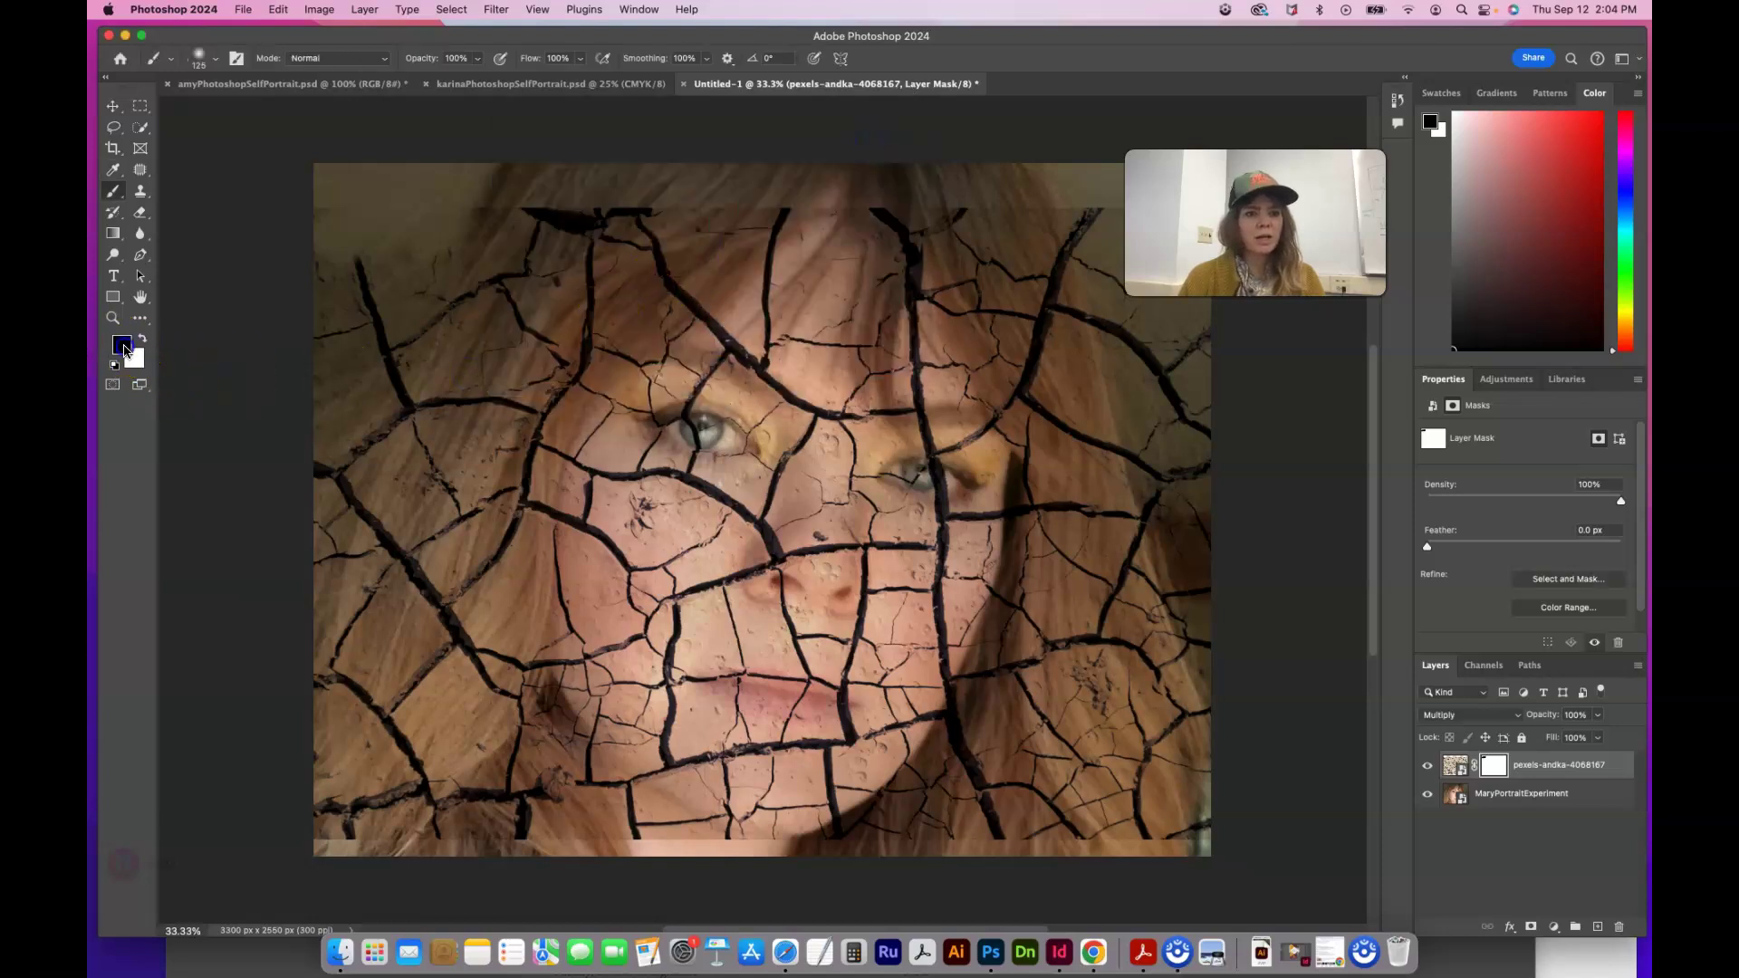
left_click(123, 347)
left_click_drag(540, 314, 496, 364)
left_click(865, 133)
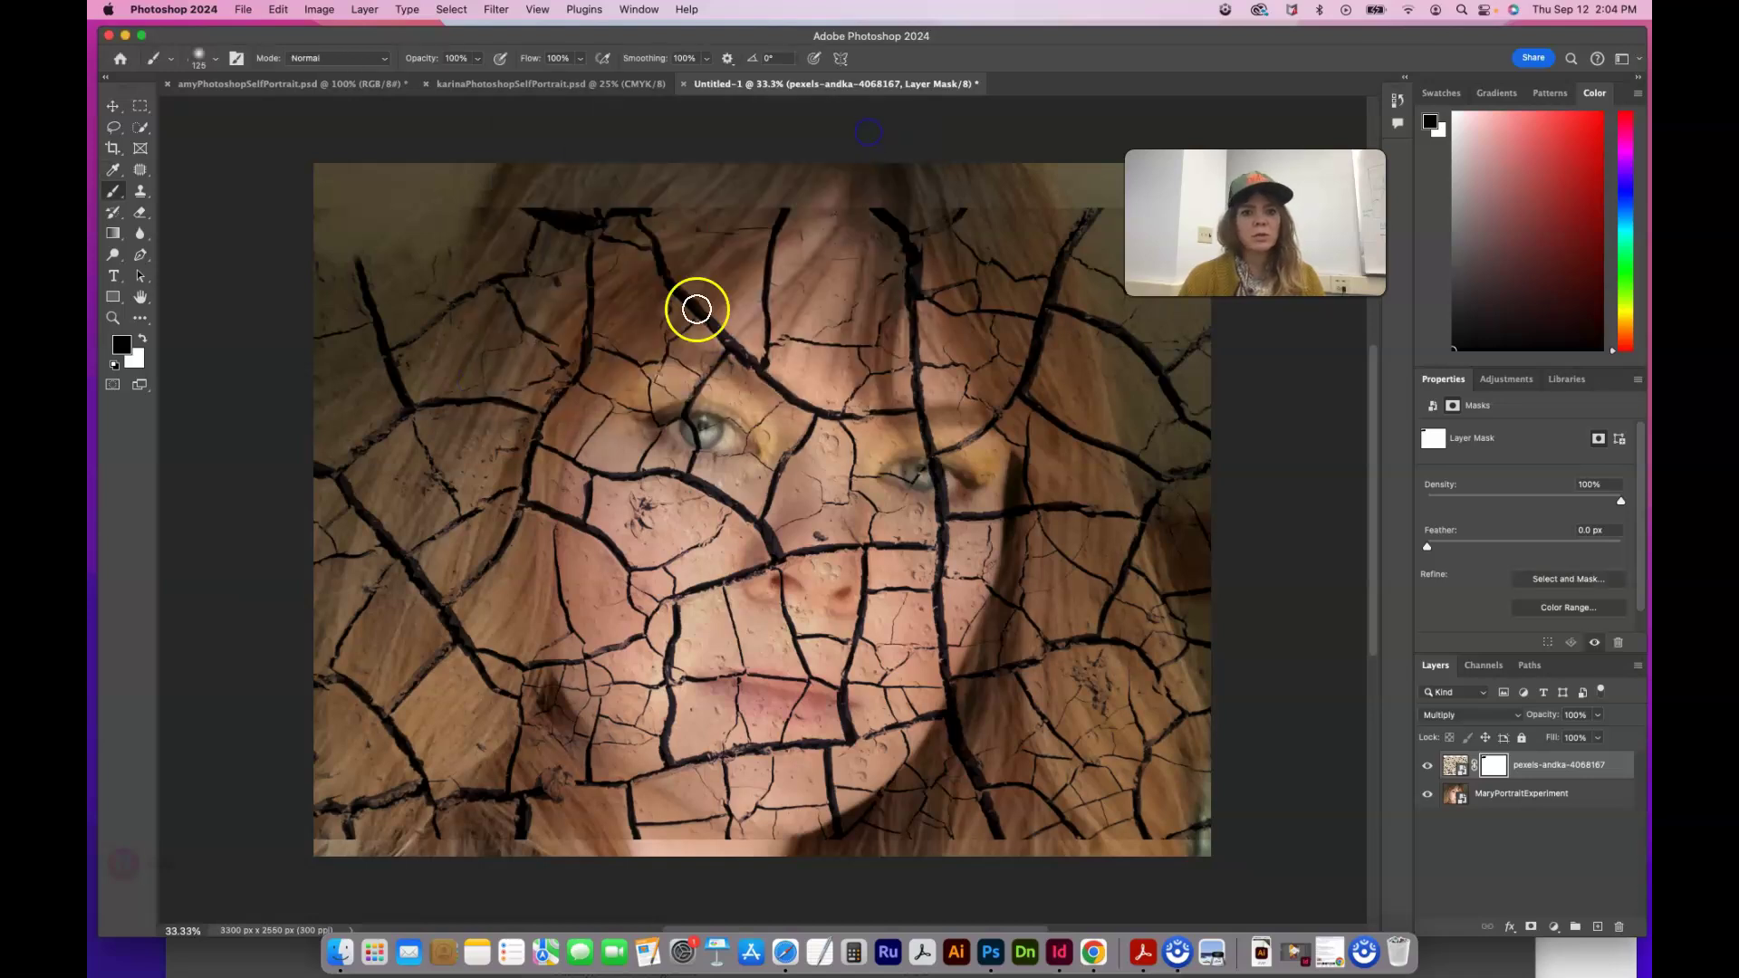
Enlarge the brush to 348 px and paint black on the mask to hide the cracks over the hair on both sides of the face
left_click(199, 59)
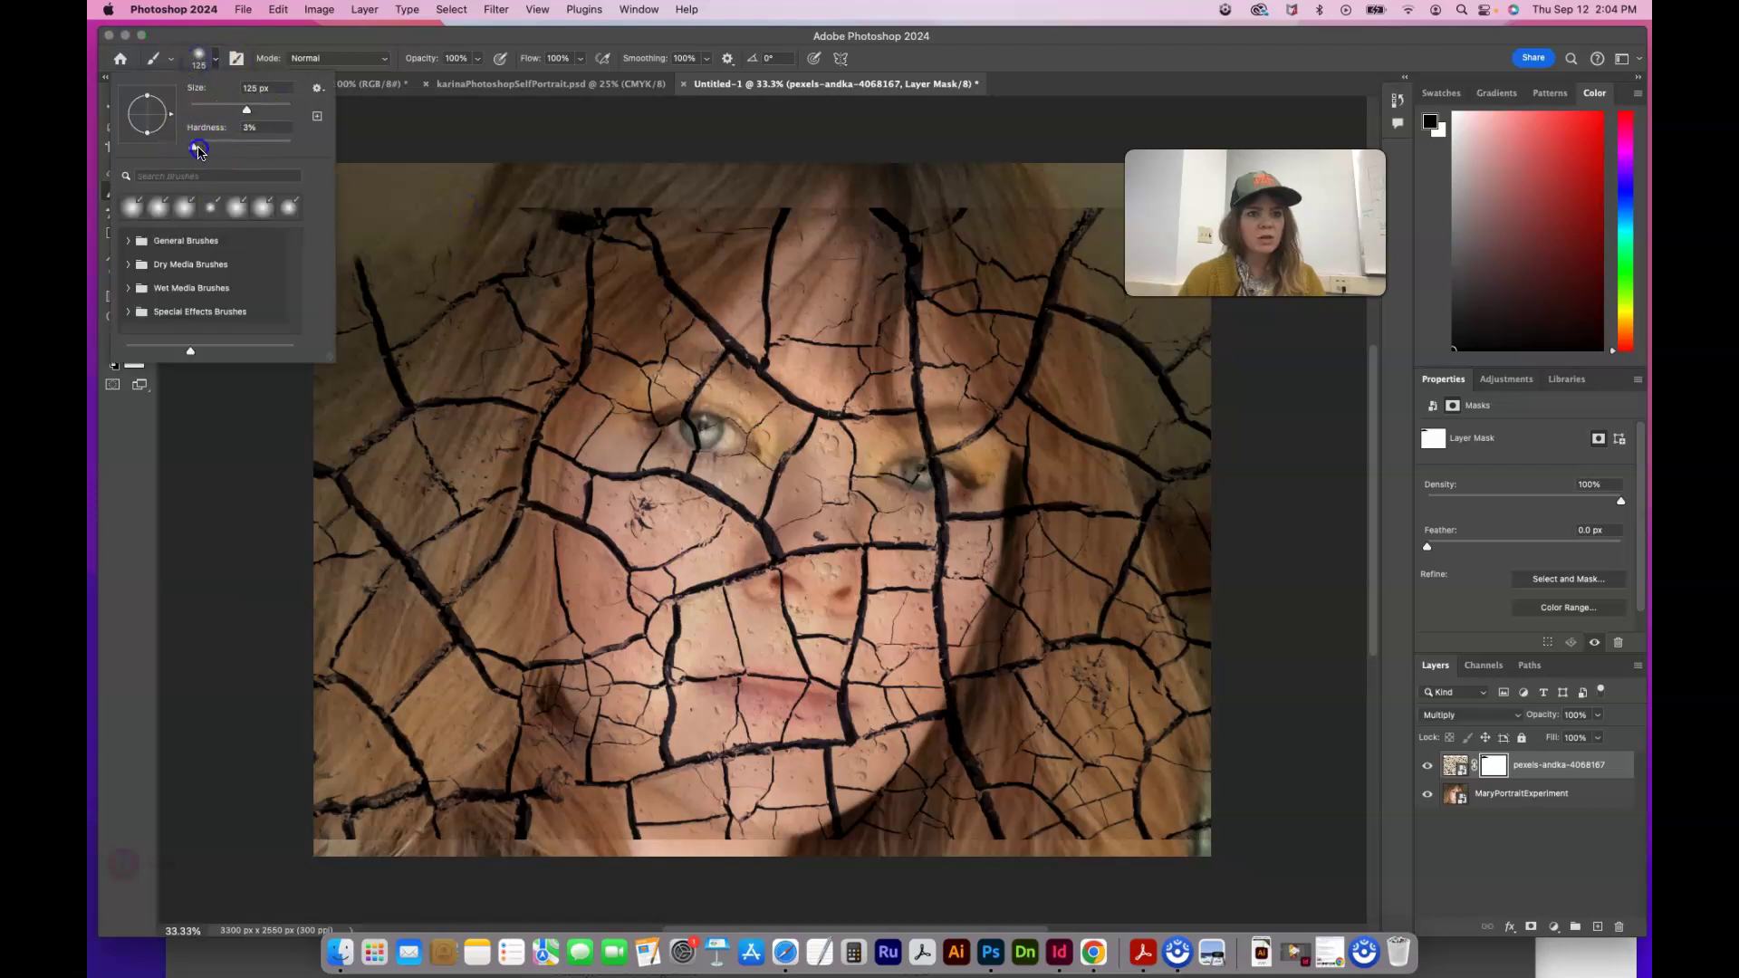
left_click_drag(246, 111, 274, 110)
mouse_move(523, 207)
left_mouse_down()
mouse_move(434, 297)
mouse_move(514, 242)
mouse_move(595, 216)
mouse_move(471, 296)
mouse_move(602, 221)
mouse_move(696, 194)
mouse_move(499, 318)
mouse_move(720, 232)
mouse_move(517, 338)
mouse_move(722, 241)
mouse_move(582, 313)
mouse_move(511, 486)
mouse_move(502, 469)
mouse_move(518, 737)
mouse_move(589, 816)
mouse_move(504, 714)
mouse_move(620, 829)
mouse_move(724, 888)
mouse_move(412, 693)
mouse_move(455, 724)
mouse_move(416, 559)
mouse_move(450, 333)
mouse_move(484, 372)
mouse_move(510, 297)
mouse_move(487, 328)
mouse_move(365, 257)
mouse_move(357, 320)
mouse_move(412, 460)
mouse_move(310, 256)
mouse_move(315, 417)
mouse_move(365, 612)
mouse_move(417, 740)
mouse_move(441, 750)
mouse_move(432, 731)
mouse_move(523, 853)
mouse_move(400, 831)
mouse_move(305, 521)
mouse_move(327, 810)
mouse_move(559, 846)
left_mouse_up()
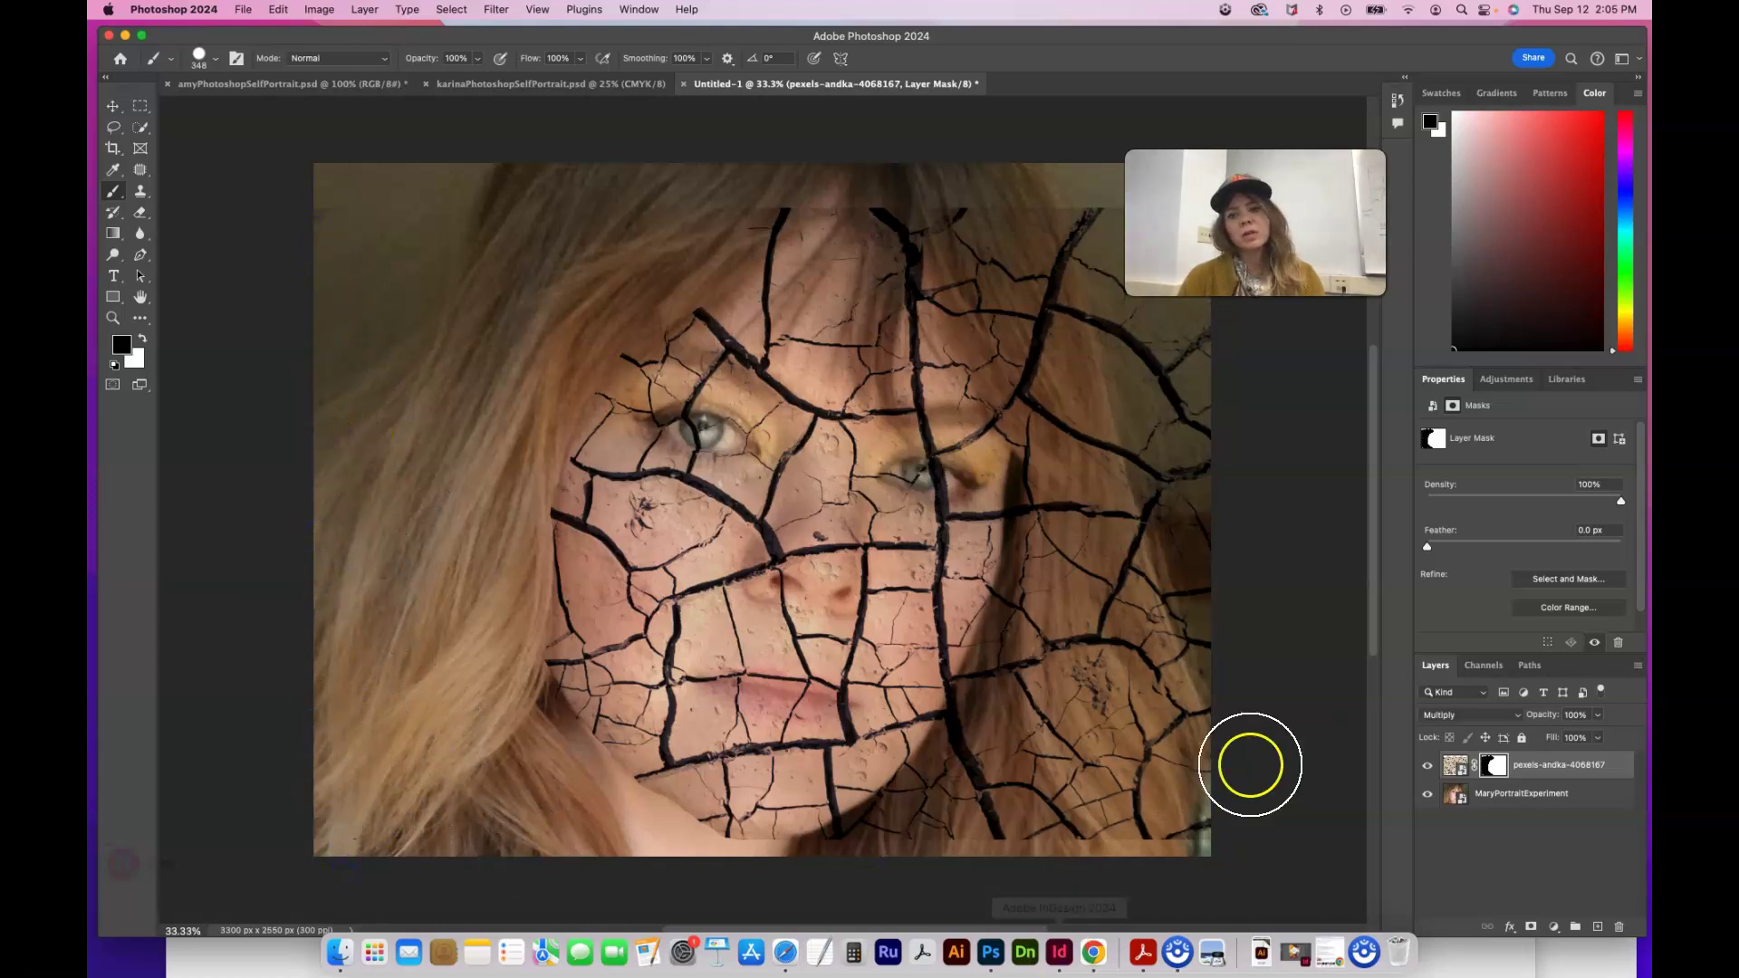
mouse_move(853, 205)
left_mouse_down()
mouse_move(769, 178)
mouse_move(695, 264)
mouse_move(779, 194)
mouse_move(881, 187)
mouse_move(800, 248)
mouse_move(877, 192)
mouse_move(940, 194)
mouse_move(726, 206)
mouse_move(760, 209)
mouse_move(644, 271)
mouse_move(987, 202)
mouse_move(947, 194)
mouse_move(1056, 381)
mouse_move(1005, 357)
mouse_move(1122, 505)
mouse_move(1078, 462)
mouse_move(1033, 652)
mouse_move(1060, 586)
mouse_move(912, 815)
mouse_move(935, 796)
mouse_move(837, 881)
mouse_move(1110, 830)
mouse_move(986, 812)
mouse_move(1207, 779)
left_mouse_up()
Reduce the opacity of the cracked mud layer to 17%
left_click(1505, 760)
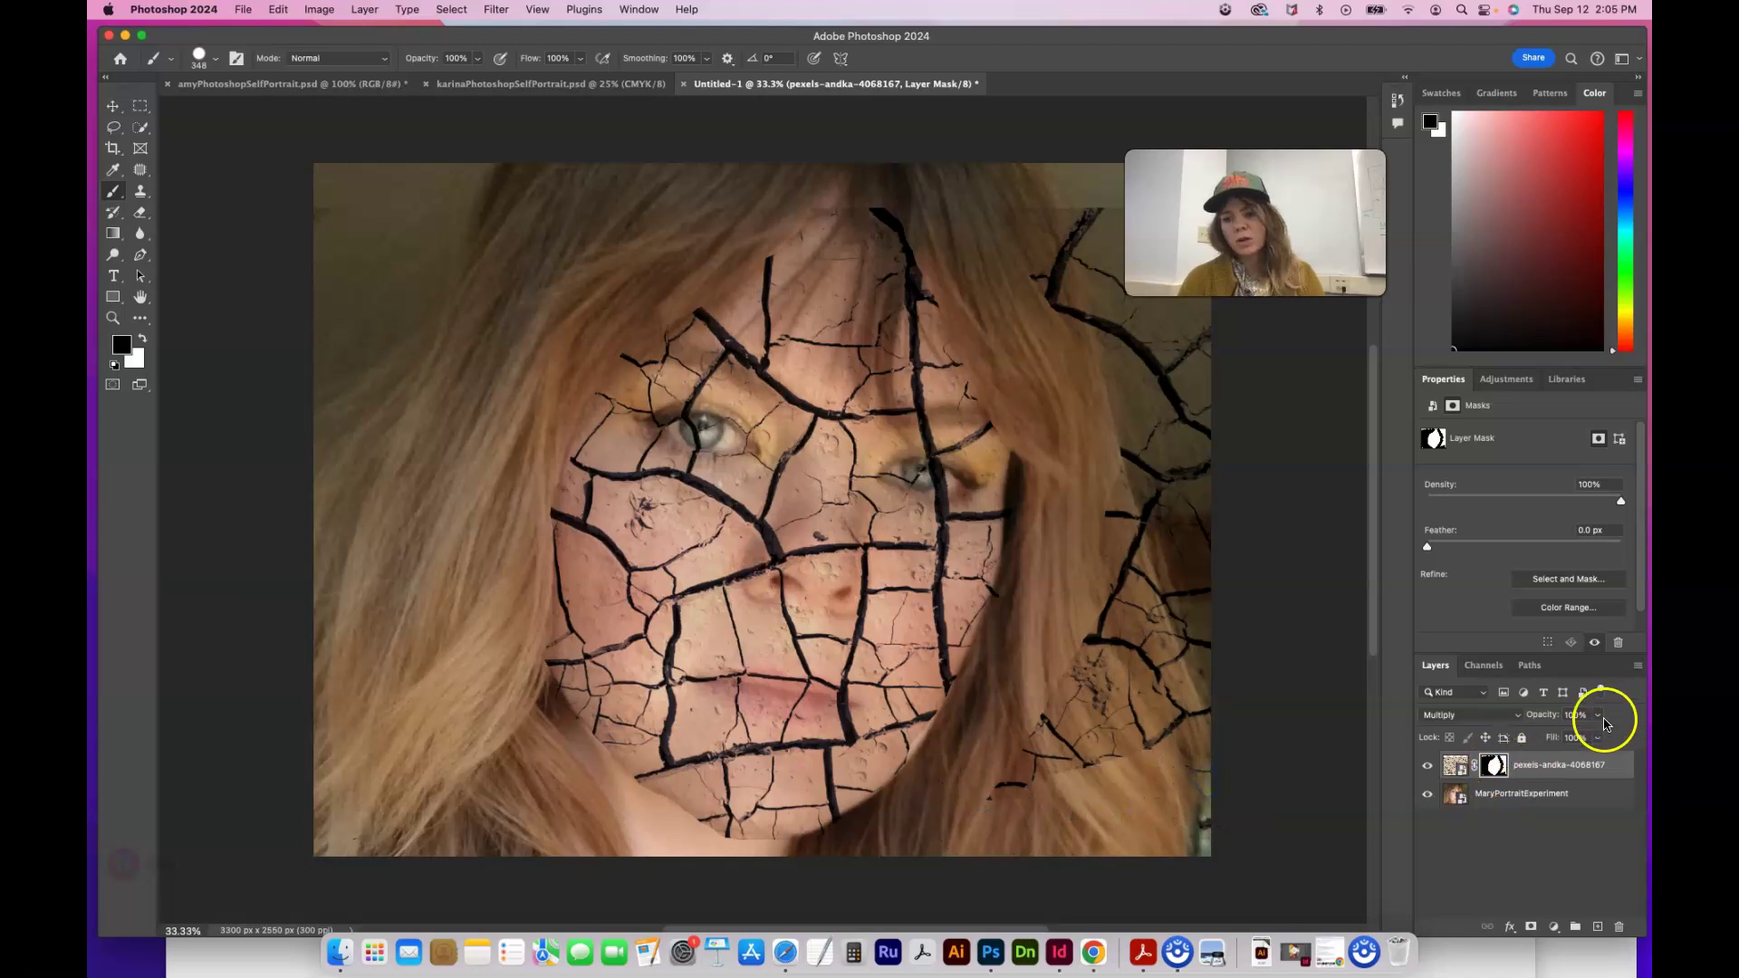
left_click_drag(1597, 729, 1537, 733)
left_click(1083, 543)
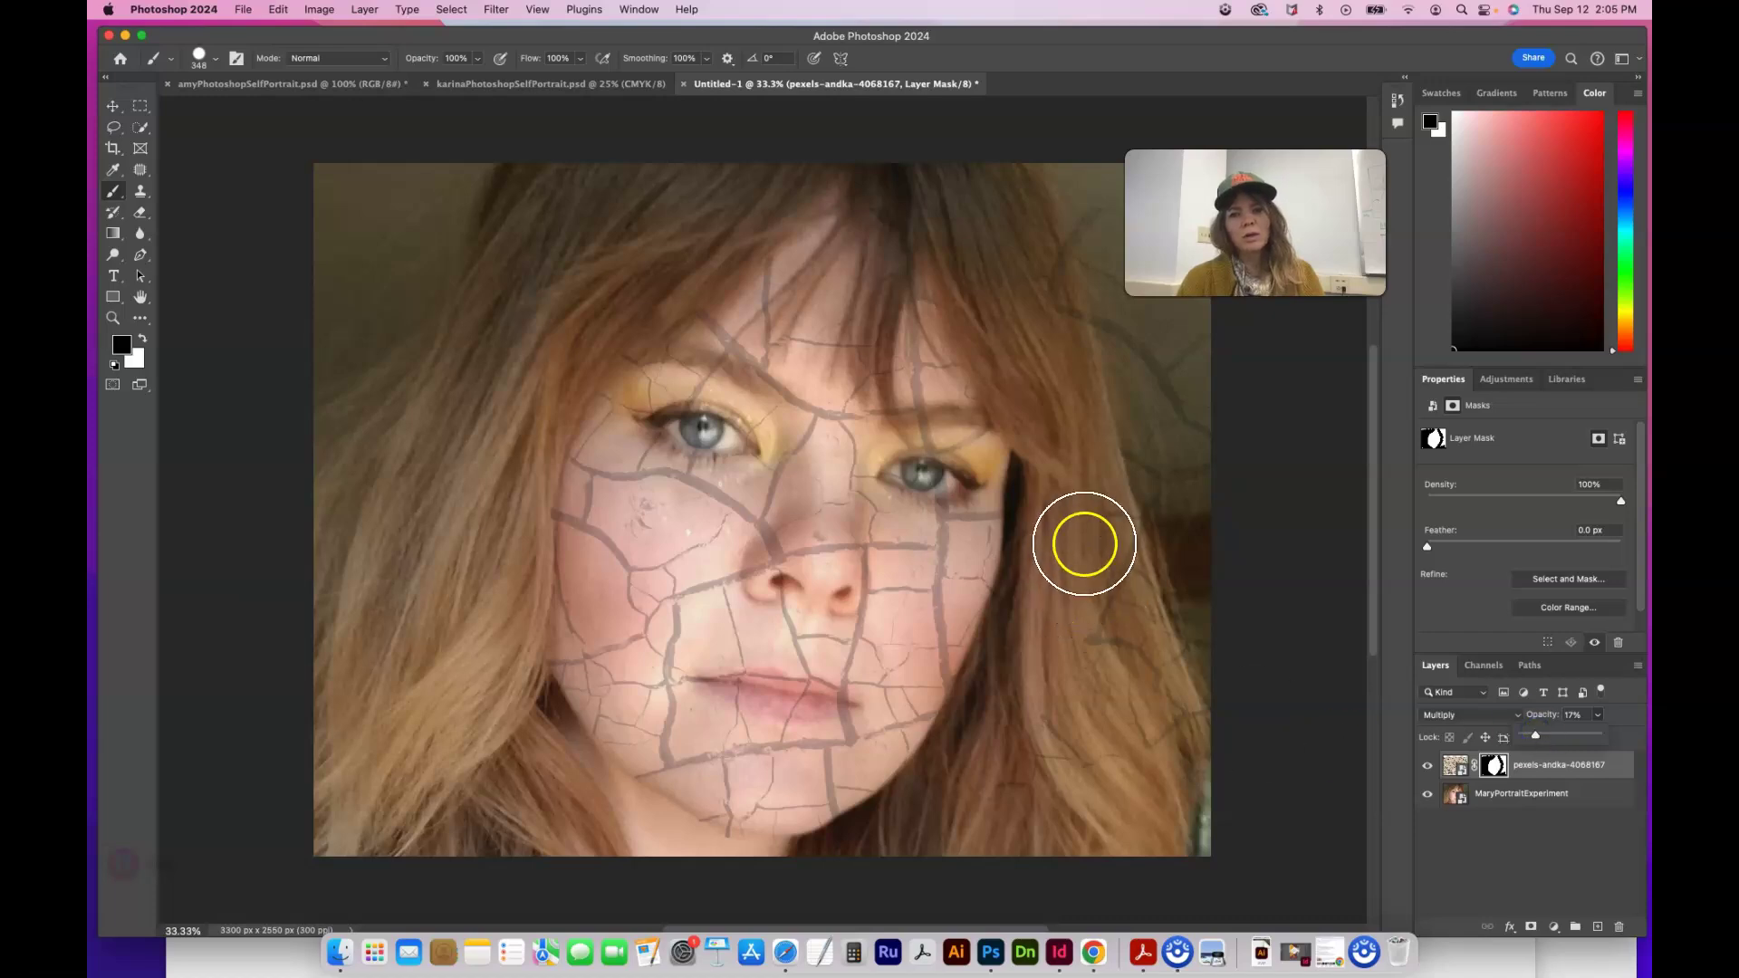
Paint black on the mud layer's mask to hide the remaining cracks over the background and hair along the image's right edge
mouse_move(1094, 571)
left_mouse_down()
mouse_move(1059, 750)
mouse_move(1007, 795)
mouse_move(1034, 743)
mouse_move(1201, 691)
mouse_move(1173, 487)
mouse_move(1178, 742)
mouse_move(1129, 468)
mouse_move(1191, 378)
mouse_move(1132, 417)
mouse_move(1144, 302)
mouse_move(1102, 364)
mouse_move(1065, 273)
left_mouse_up()
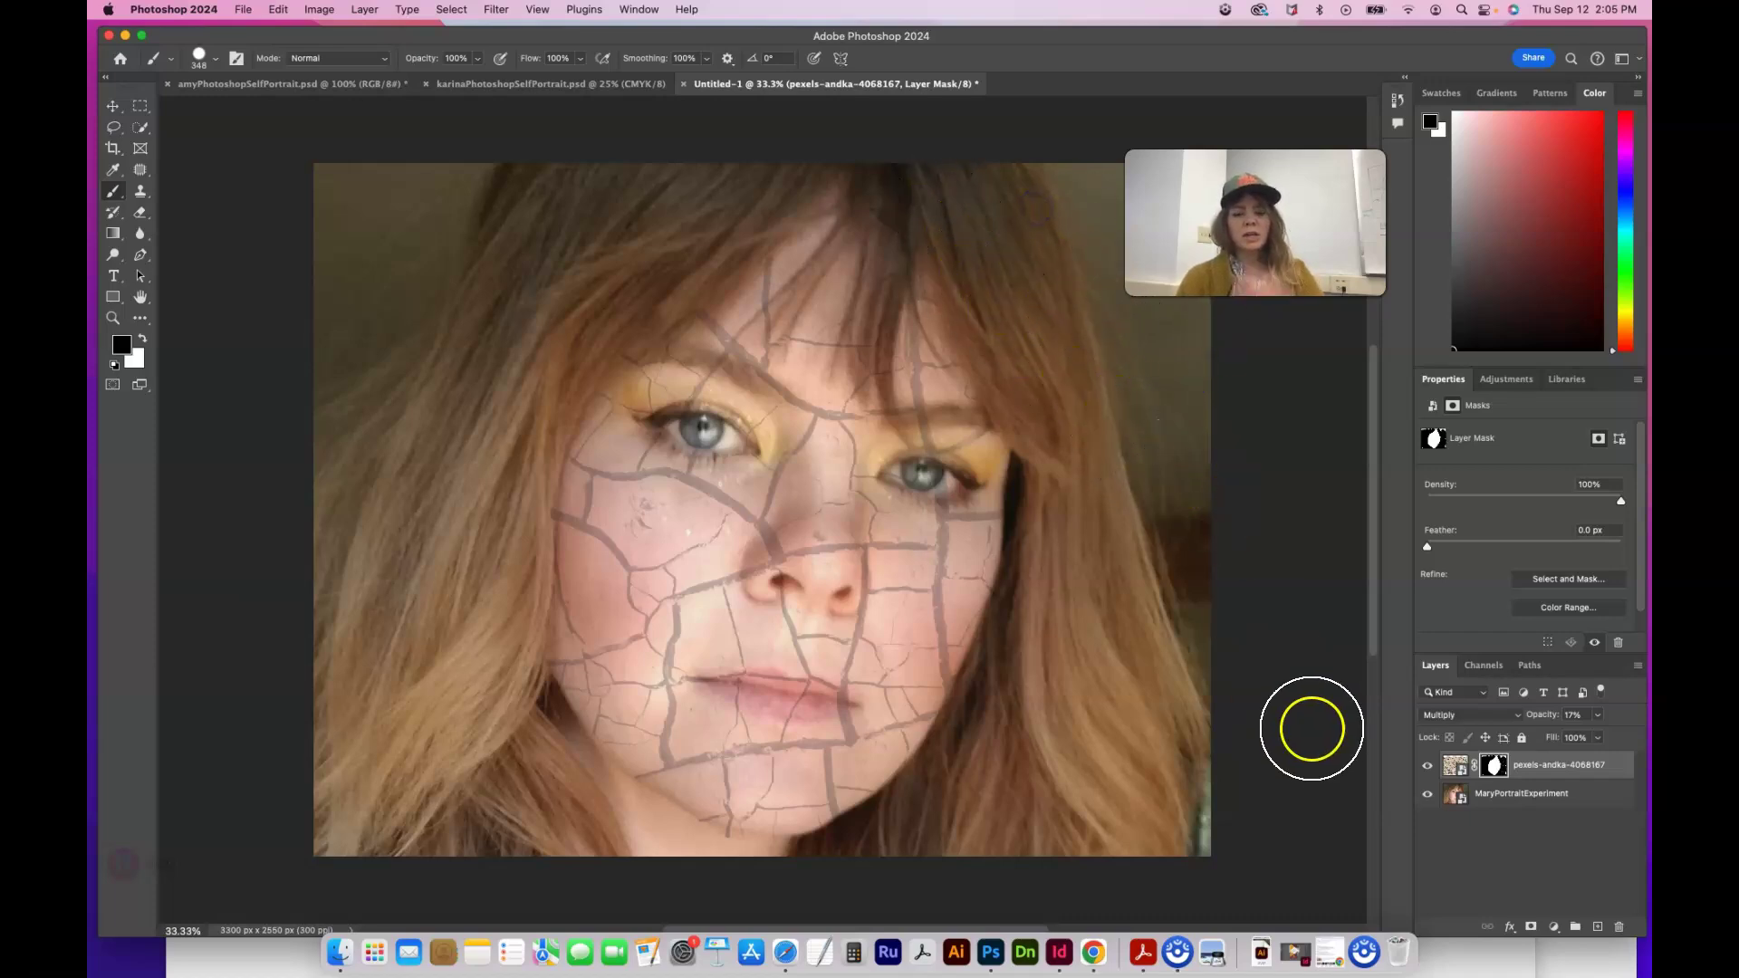
left_click_drag(1312, 728, 1314, 730)
left_click_drag(1050, 738, 1069, 763)
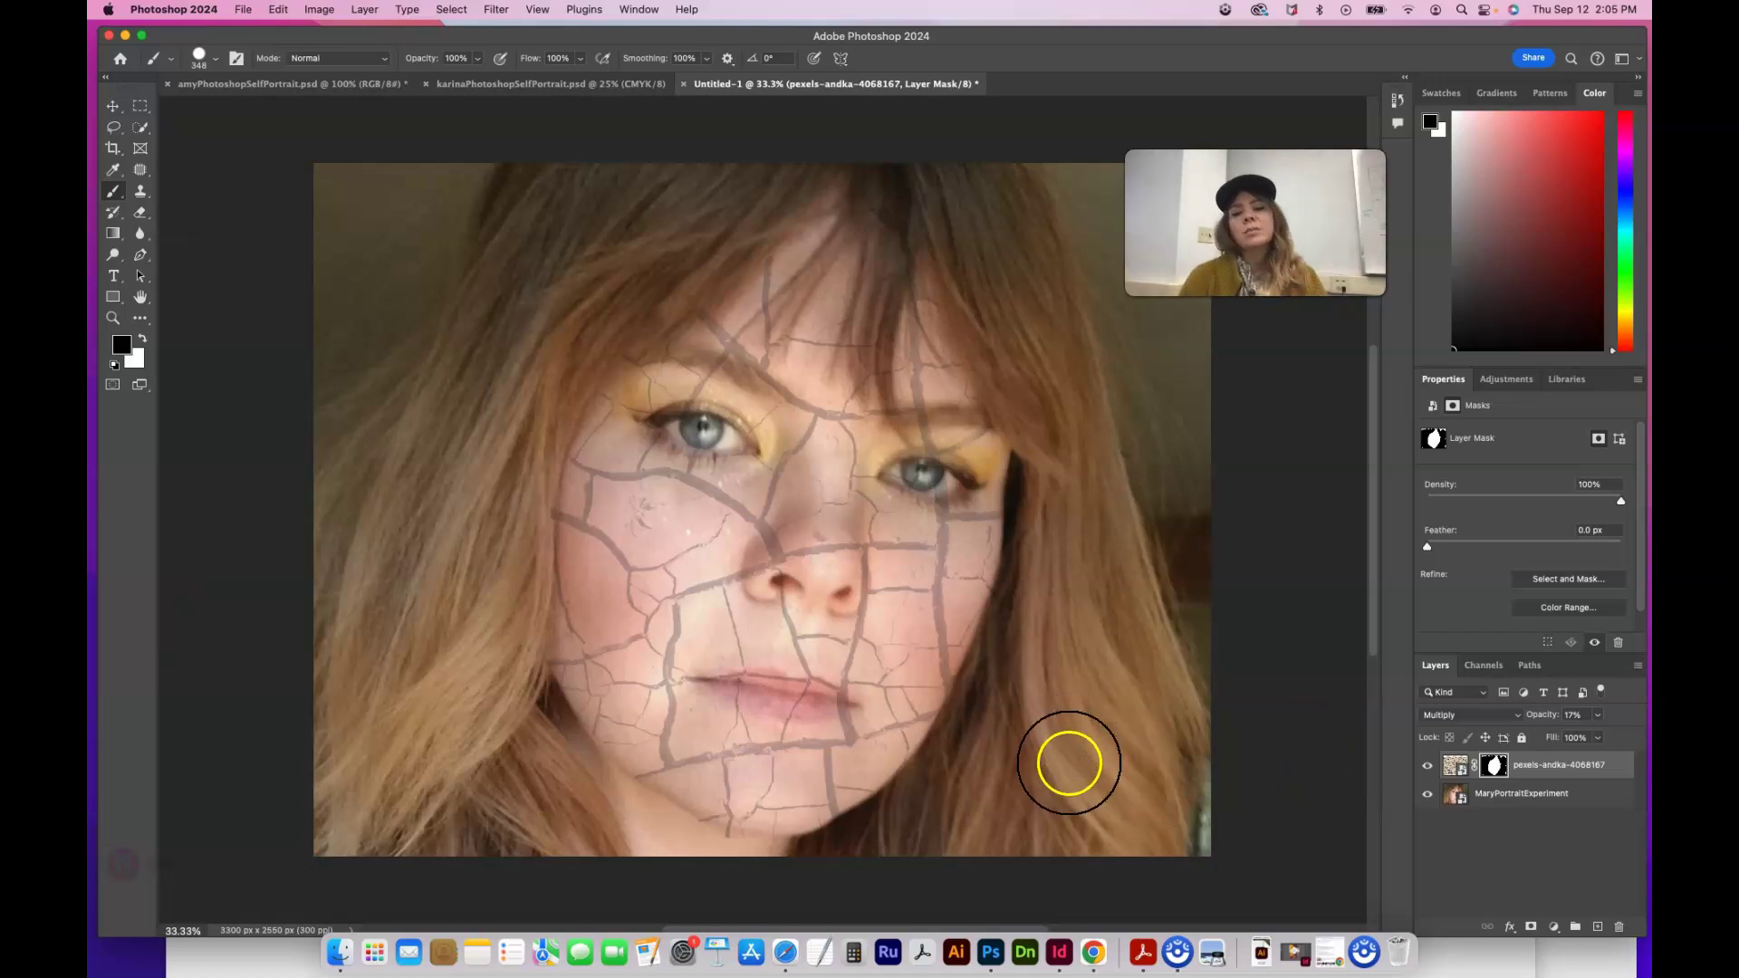
On the portrait layer, outline the hair and background to the right of the face with the Lasso tool
left_click(1525, 802)
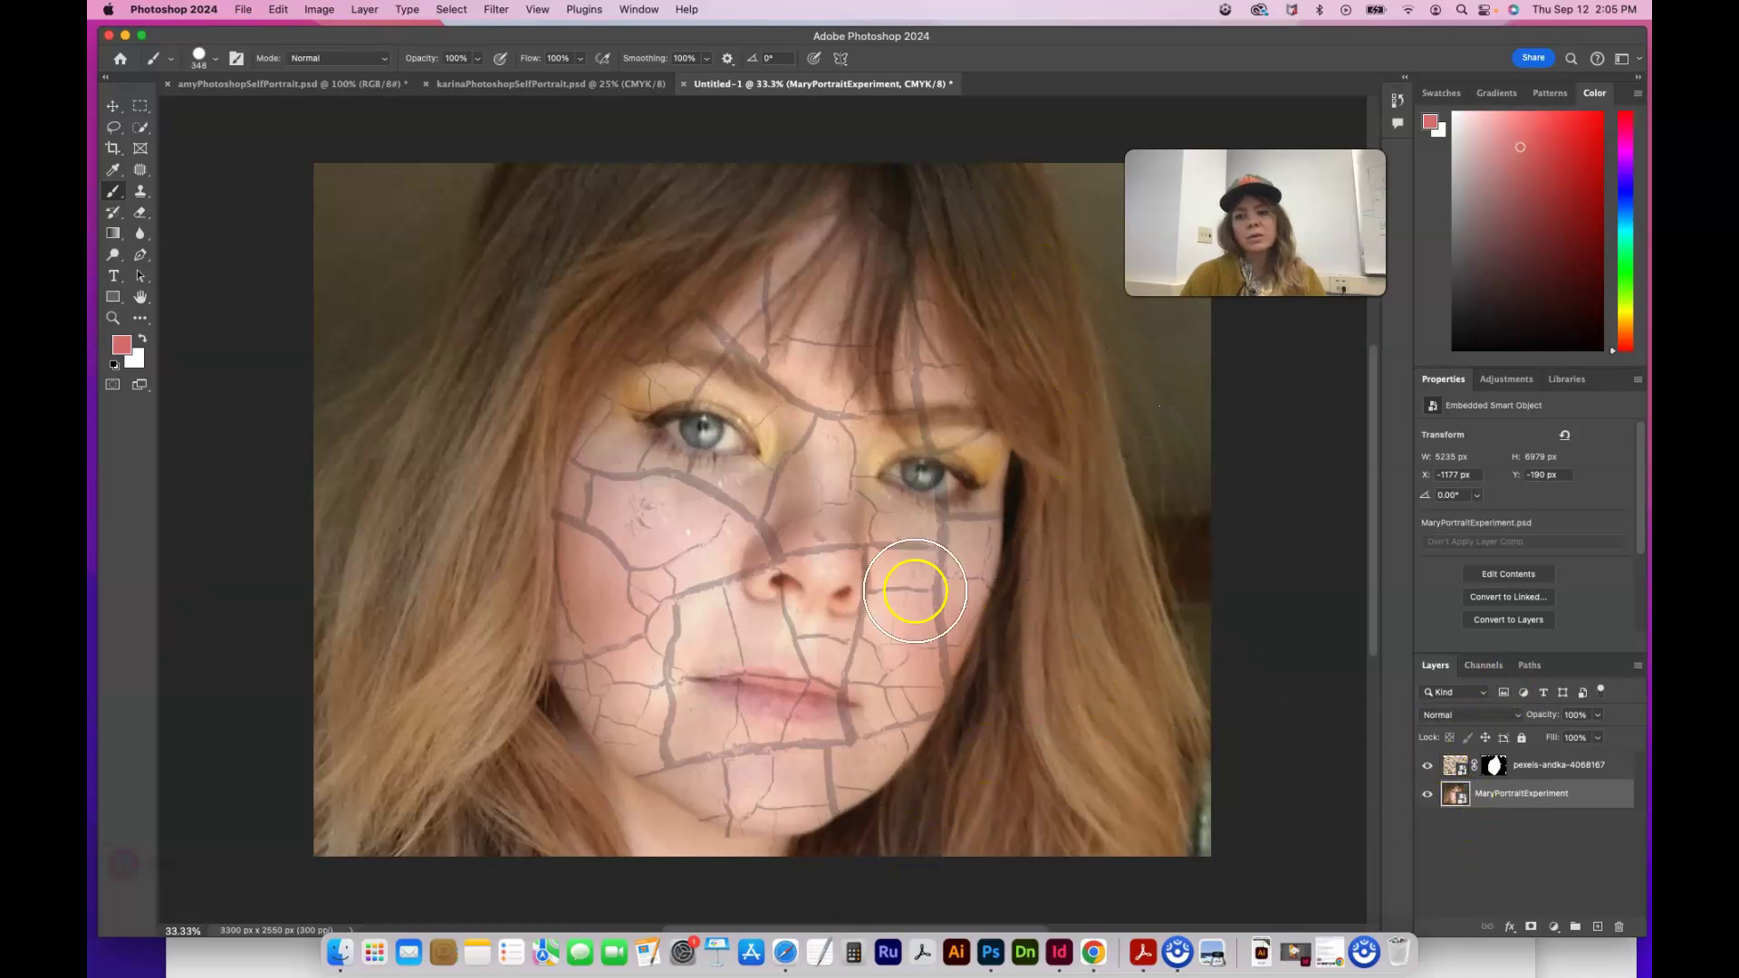
left_click(114, 153)
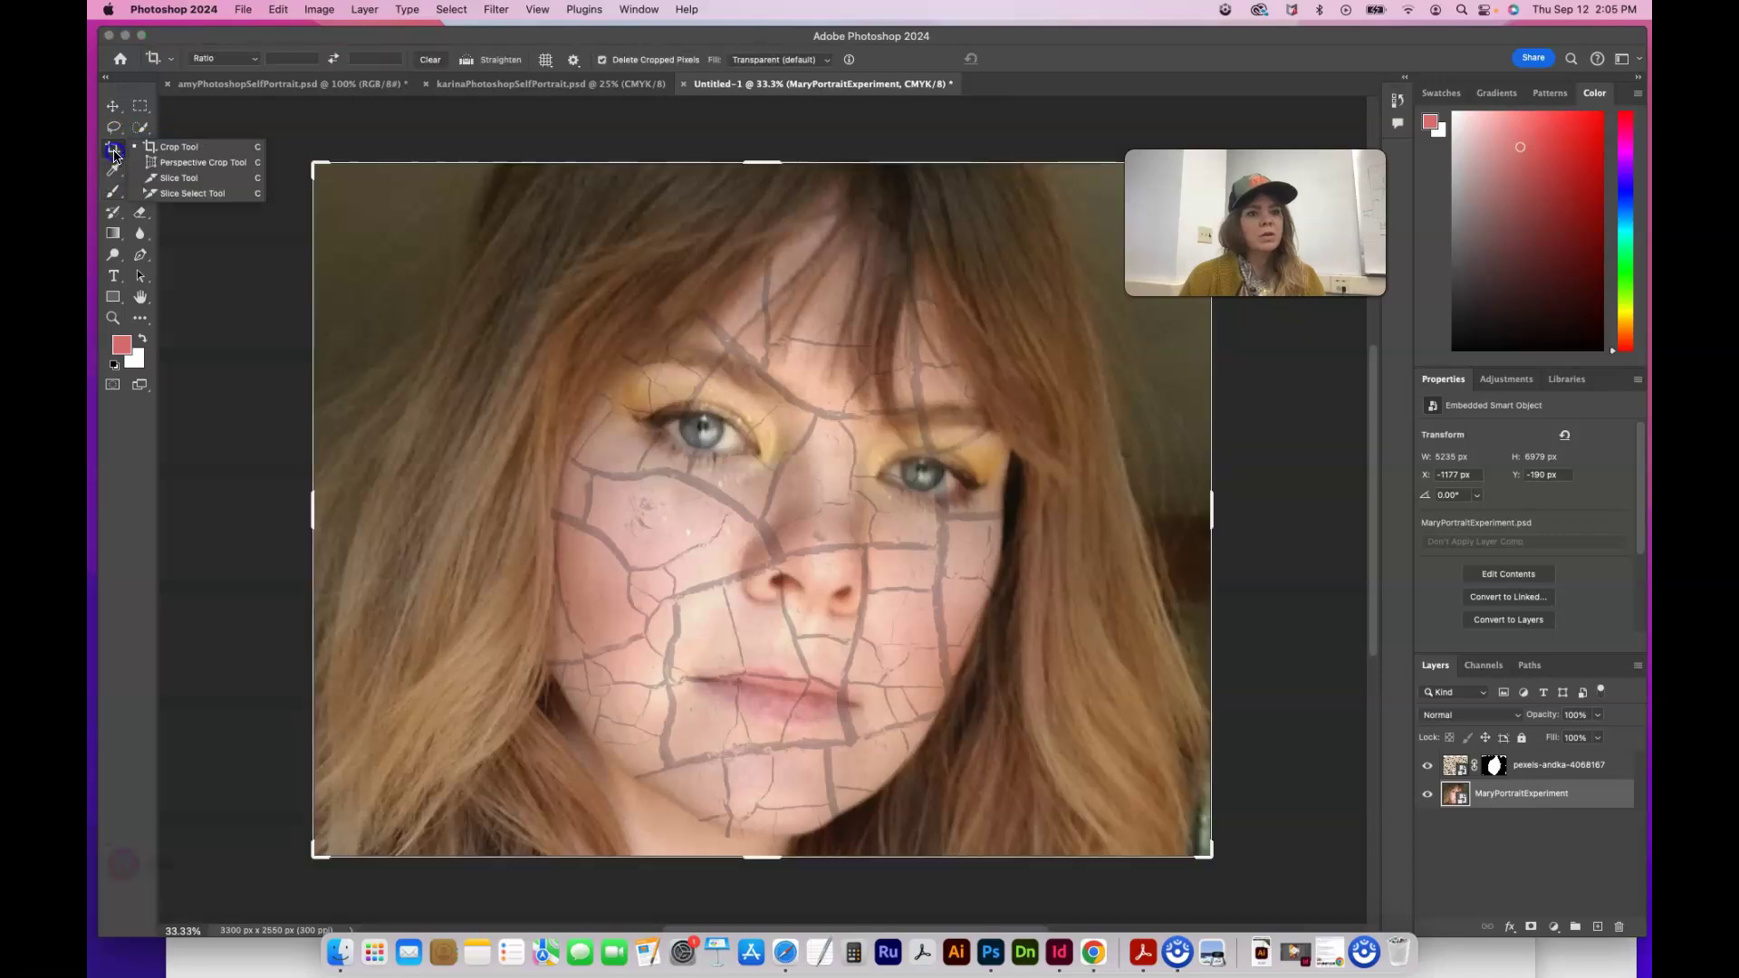
left_click(114, 129)
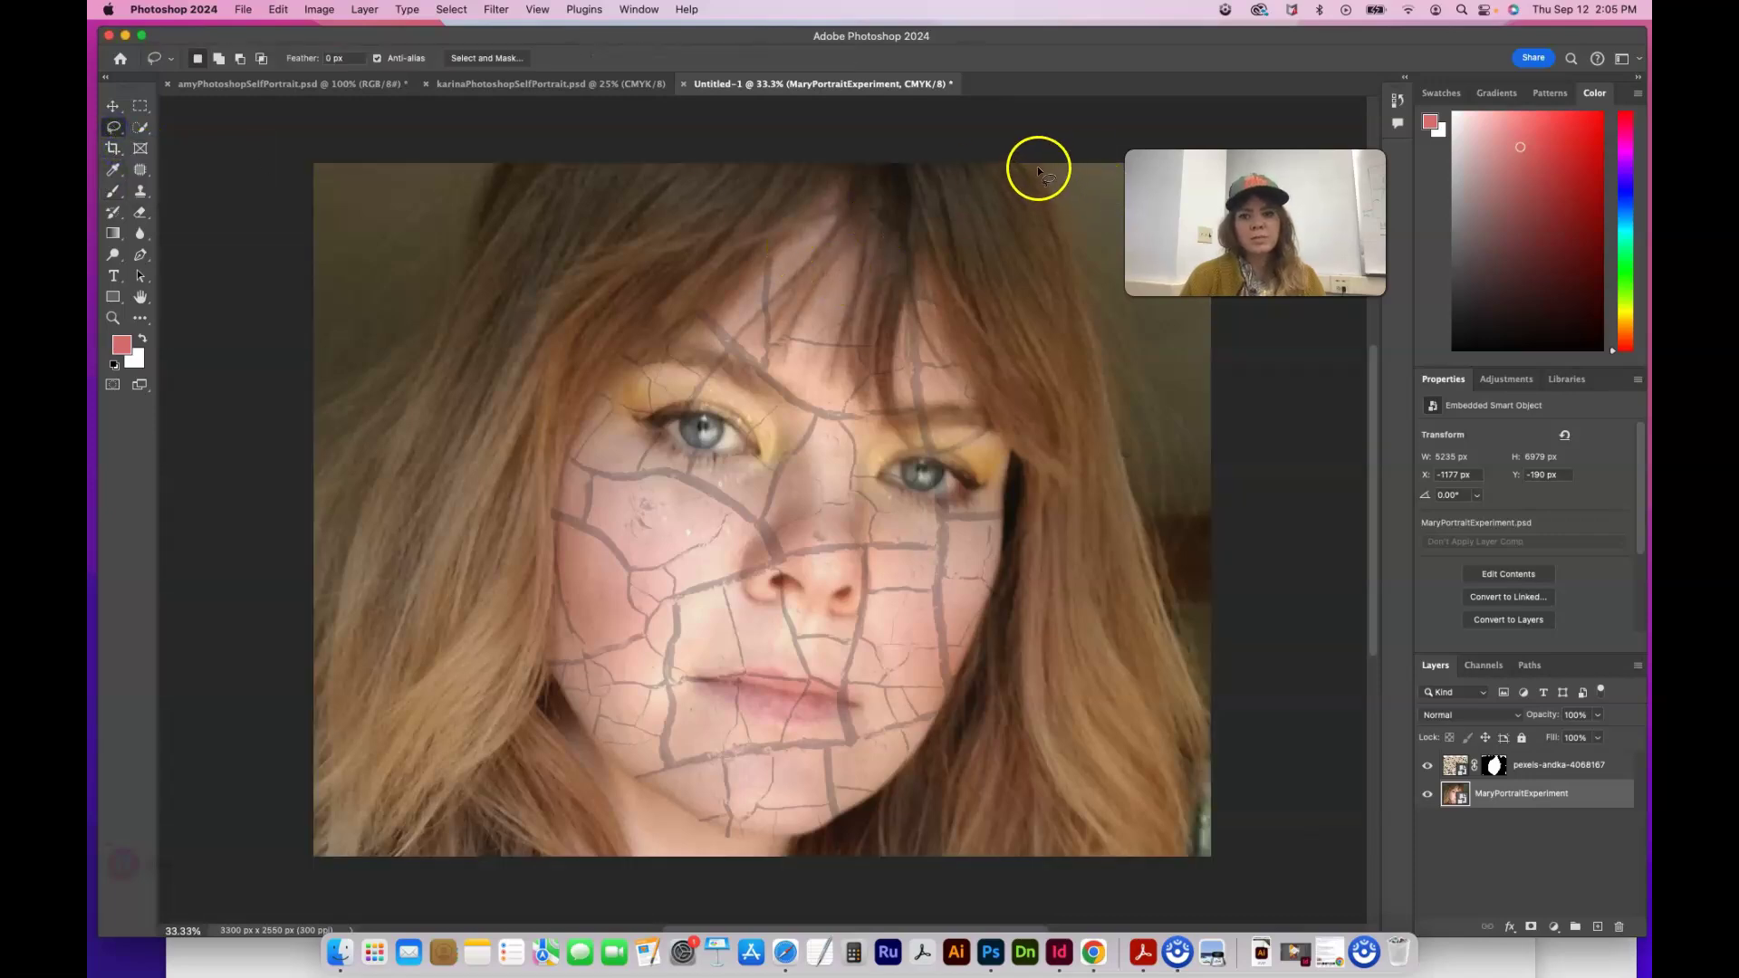
left_click(1087, 391)
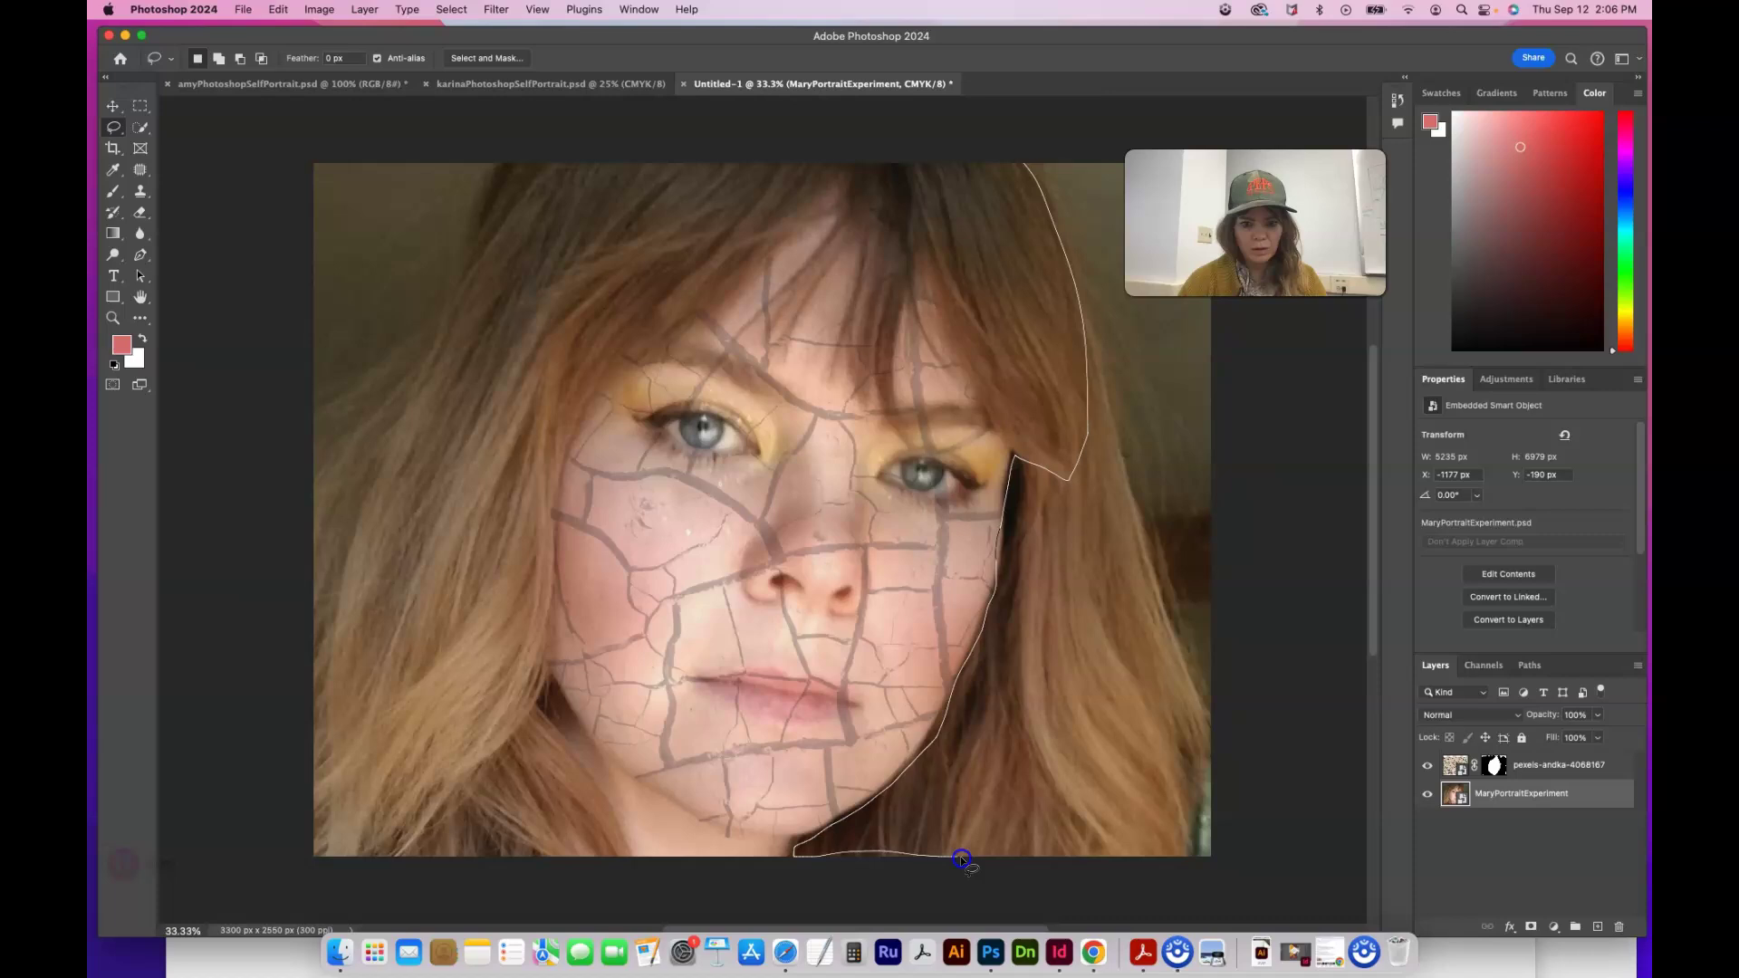
left_click_drag(995, 860, 1185, 854)
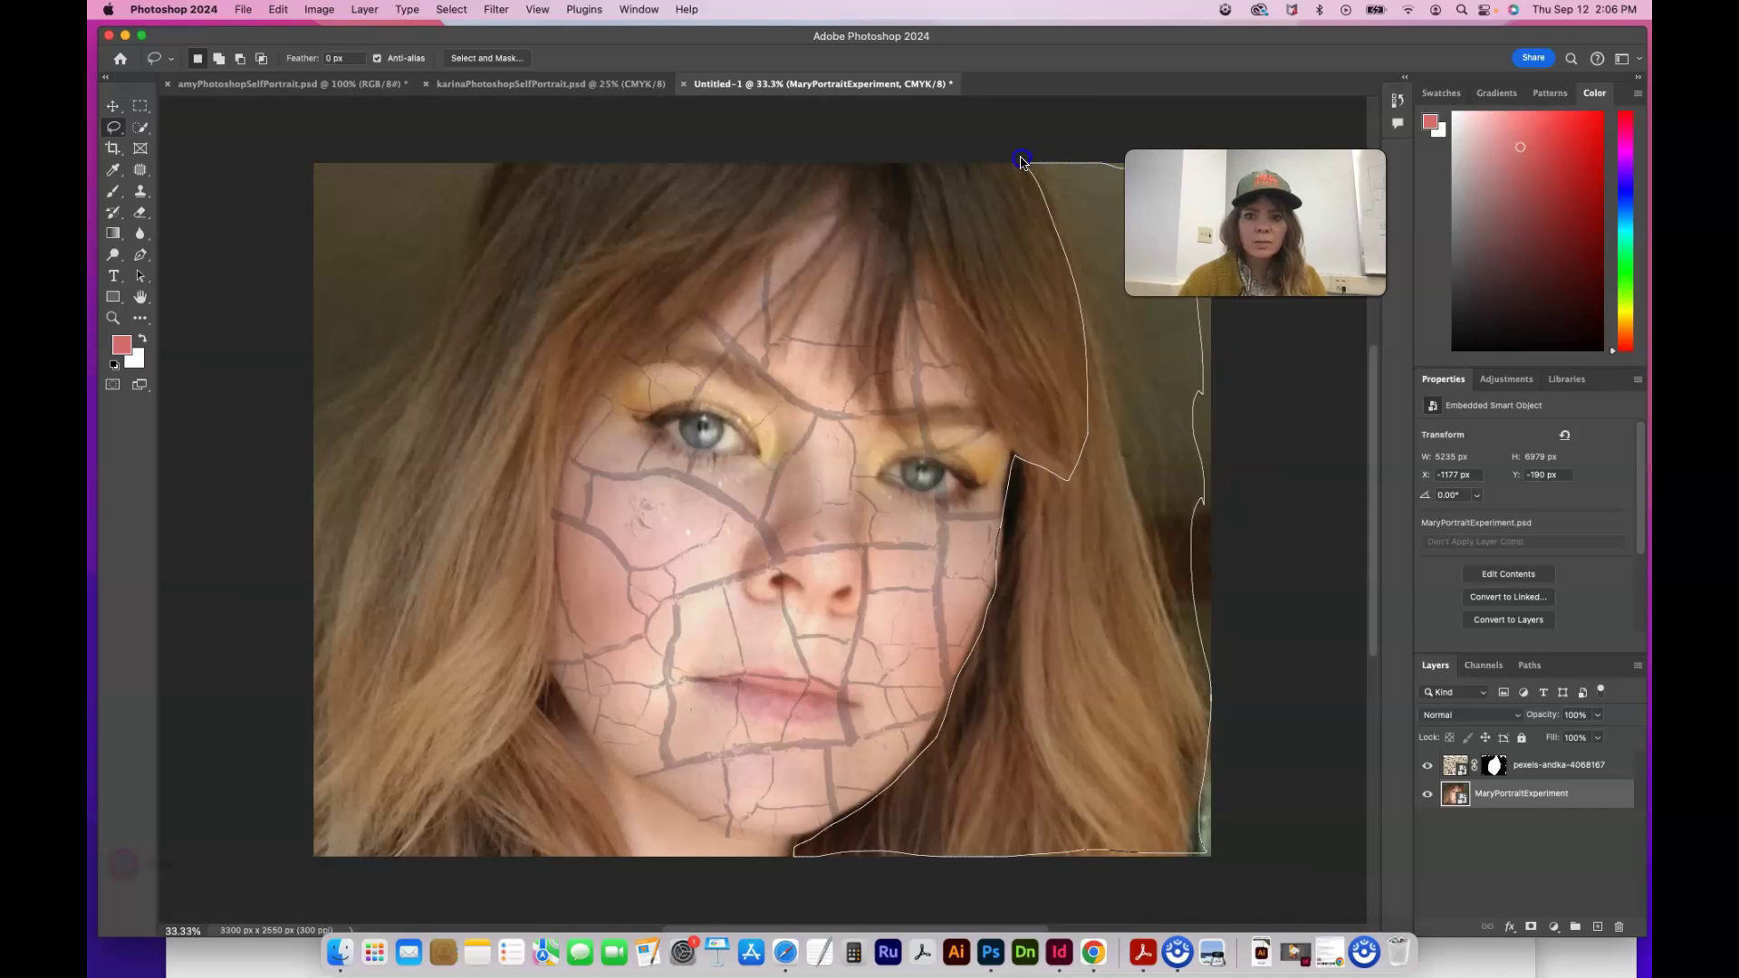
Add a layer mask to the portrait from the selection and invert it in Select and Mask
left_click(1530, 928)
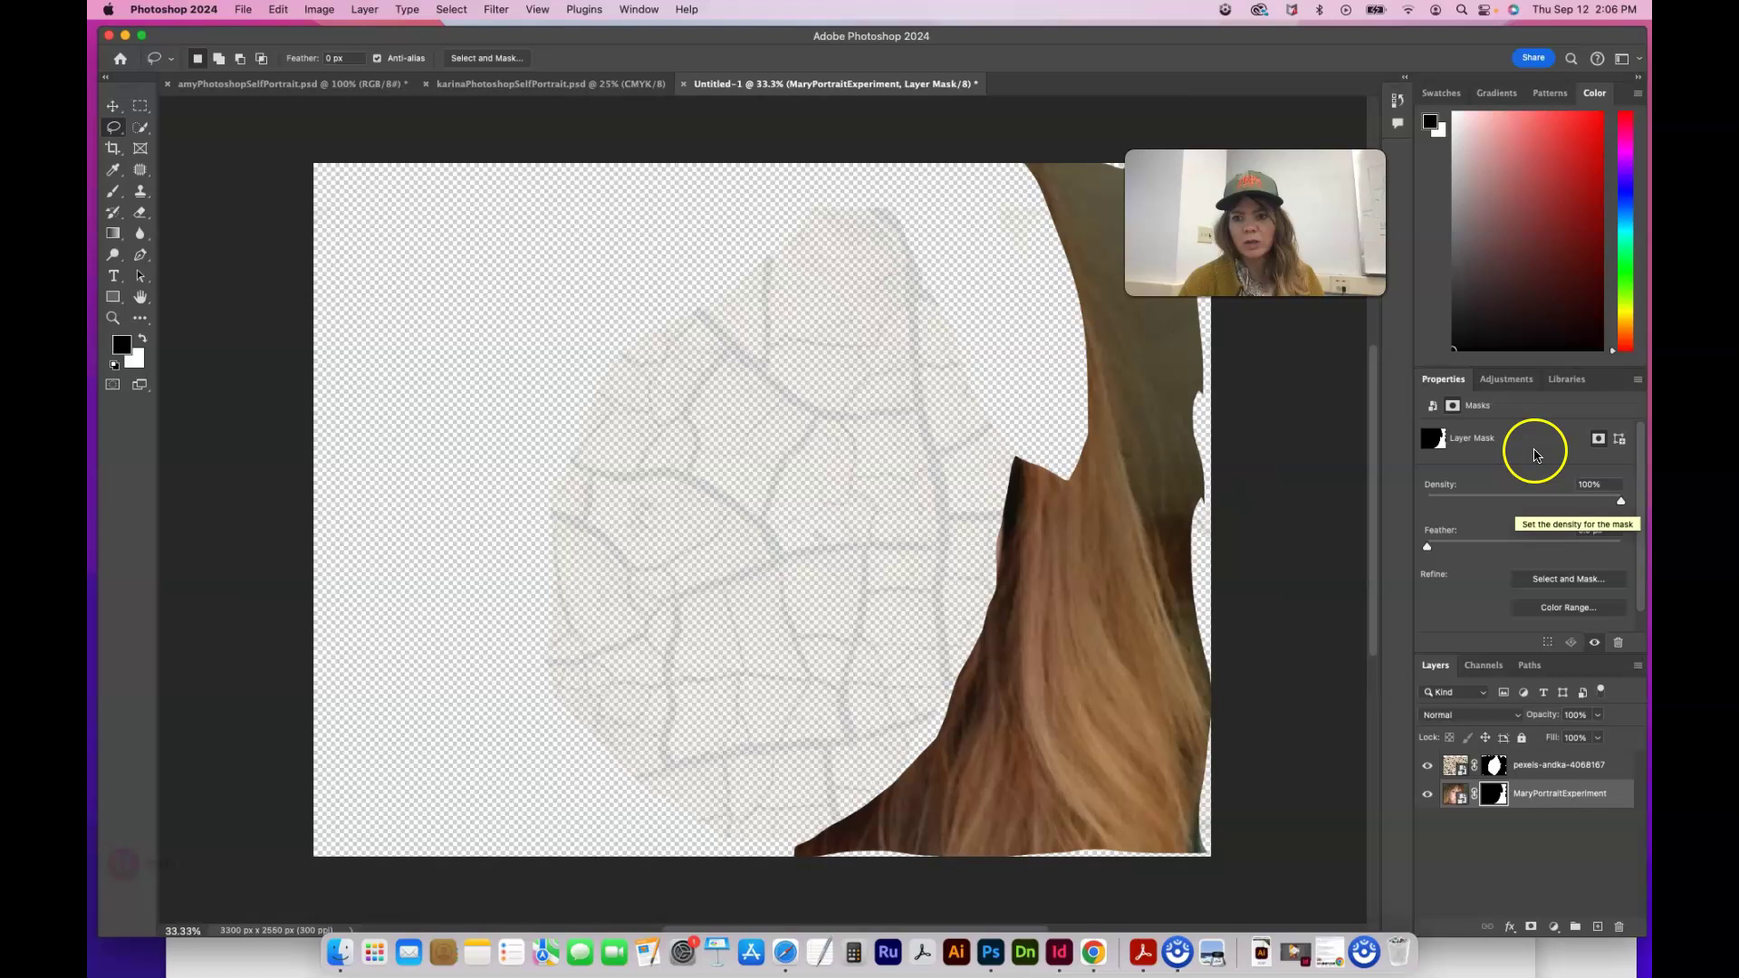
left_click(1560, 581)
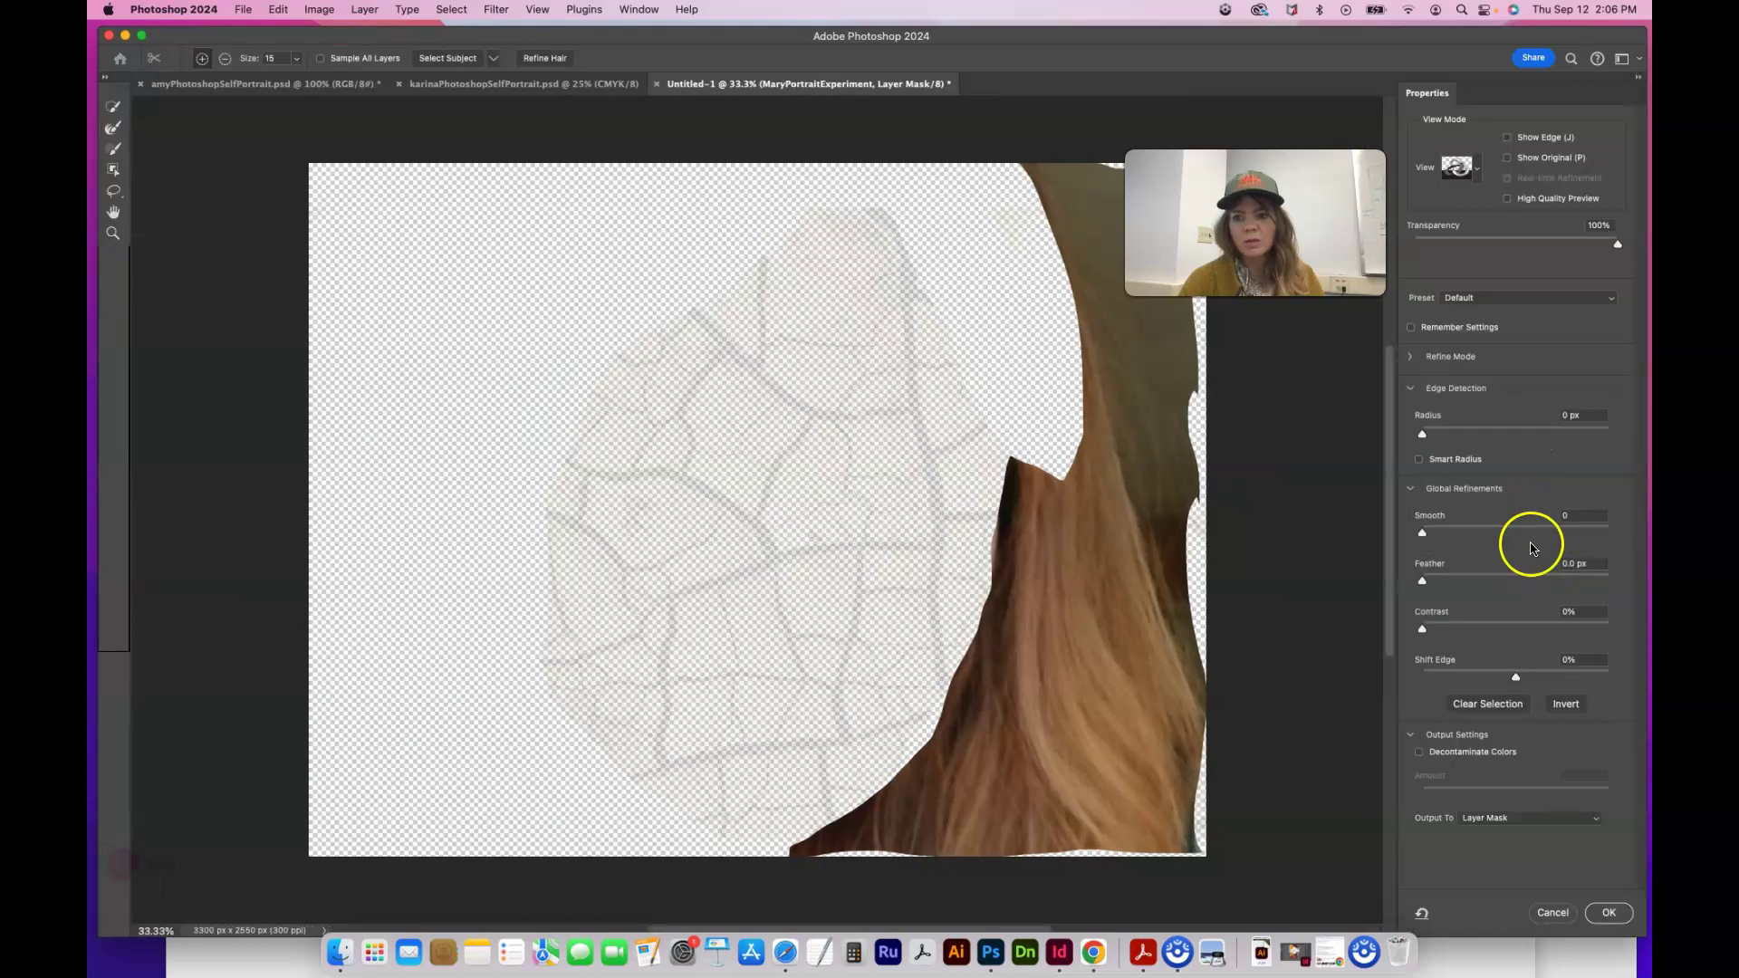
left_click(1567, 708)
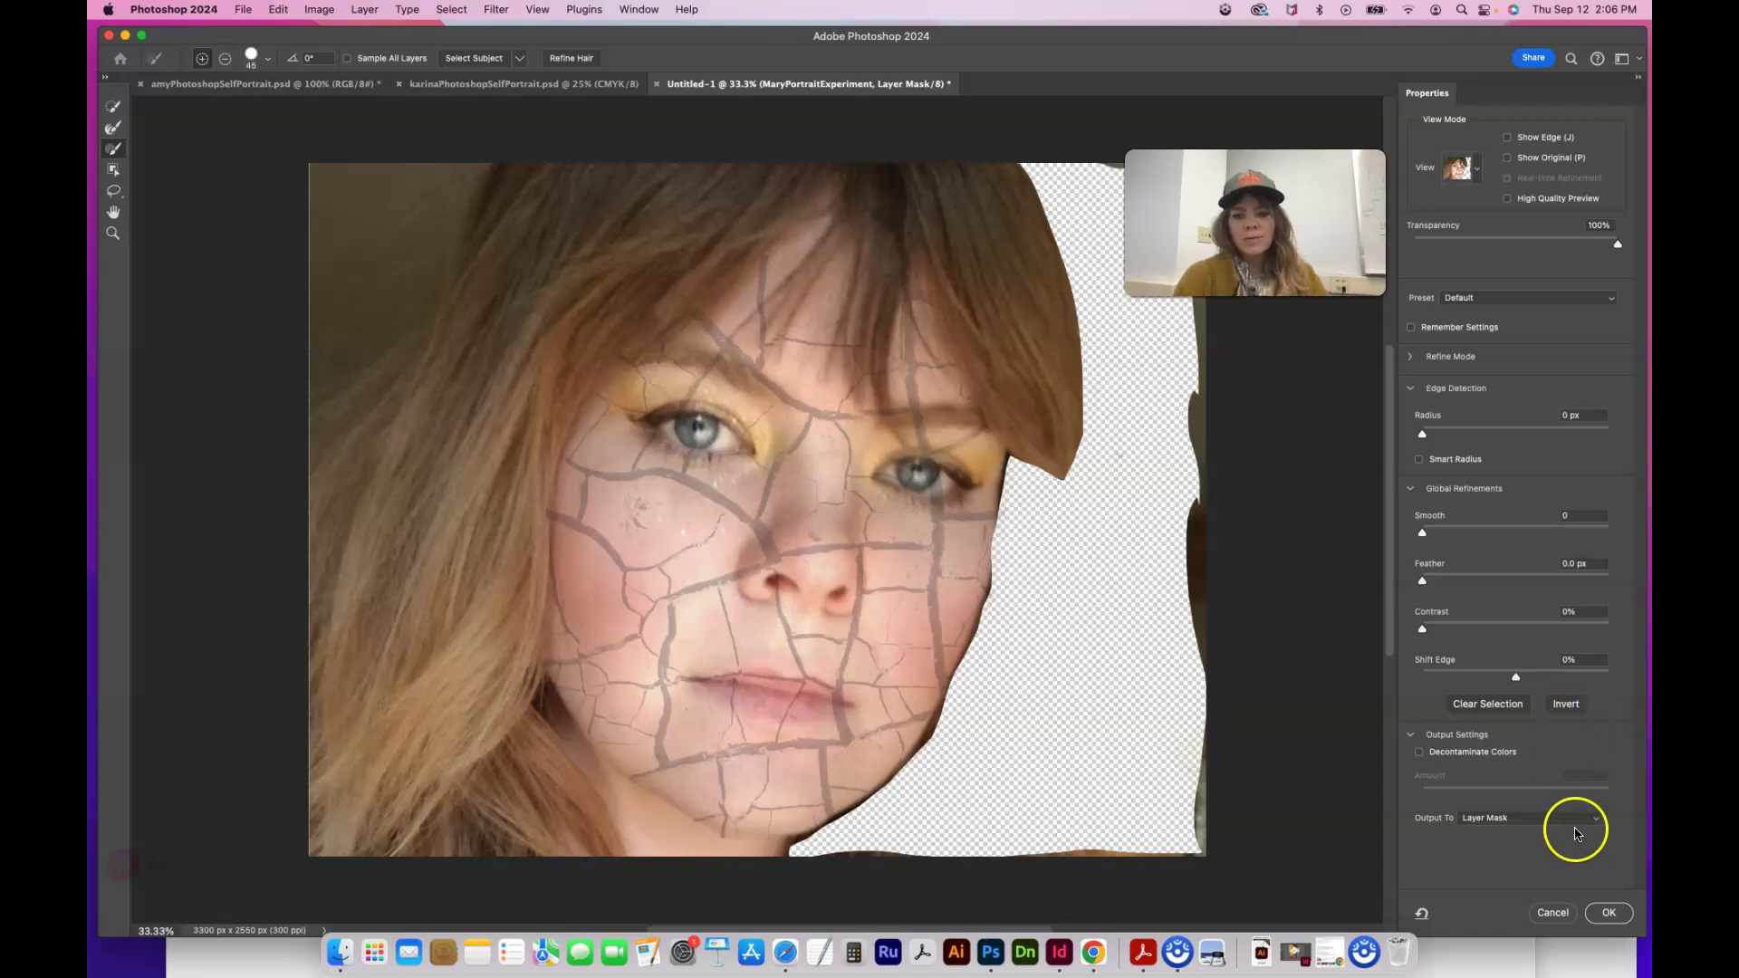
Erase the leftover fringes along the image's right, bottom and upper-right edges with the subtracting Brush at size 200
left_click(111, 145)
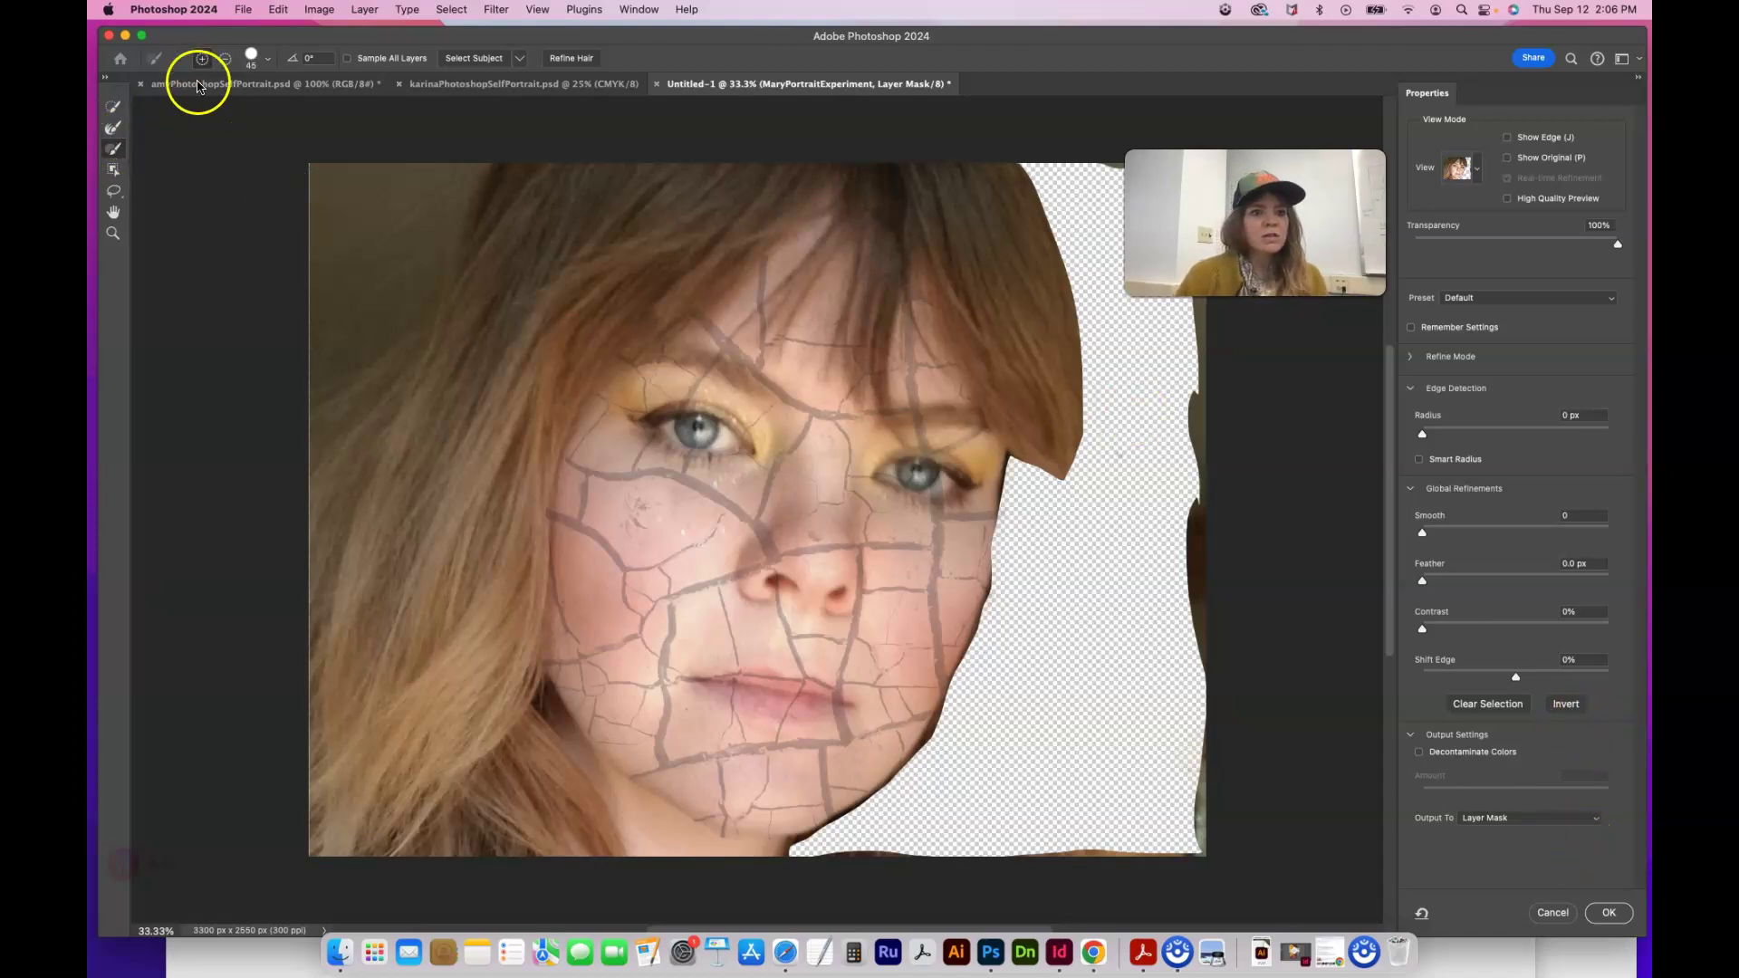
left_click(225, 60)
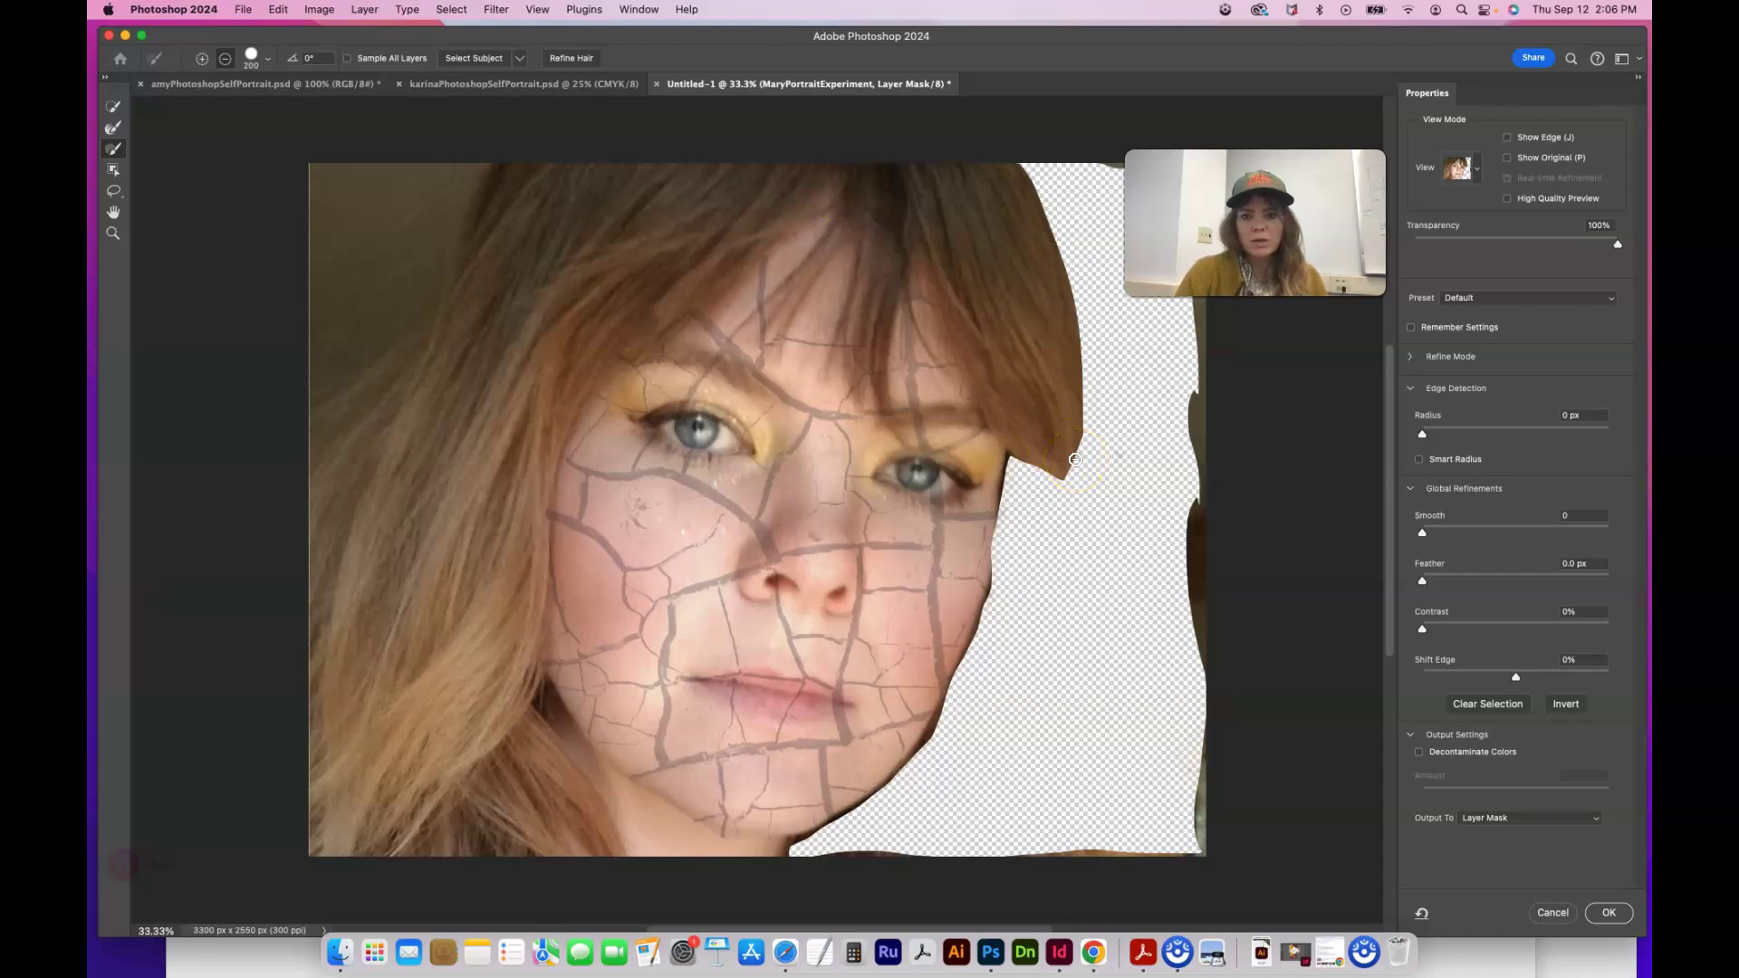
left_click_drag(1192, 395, 1206, 716)
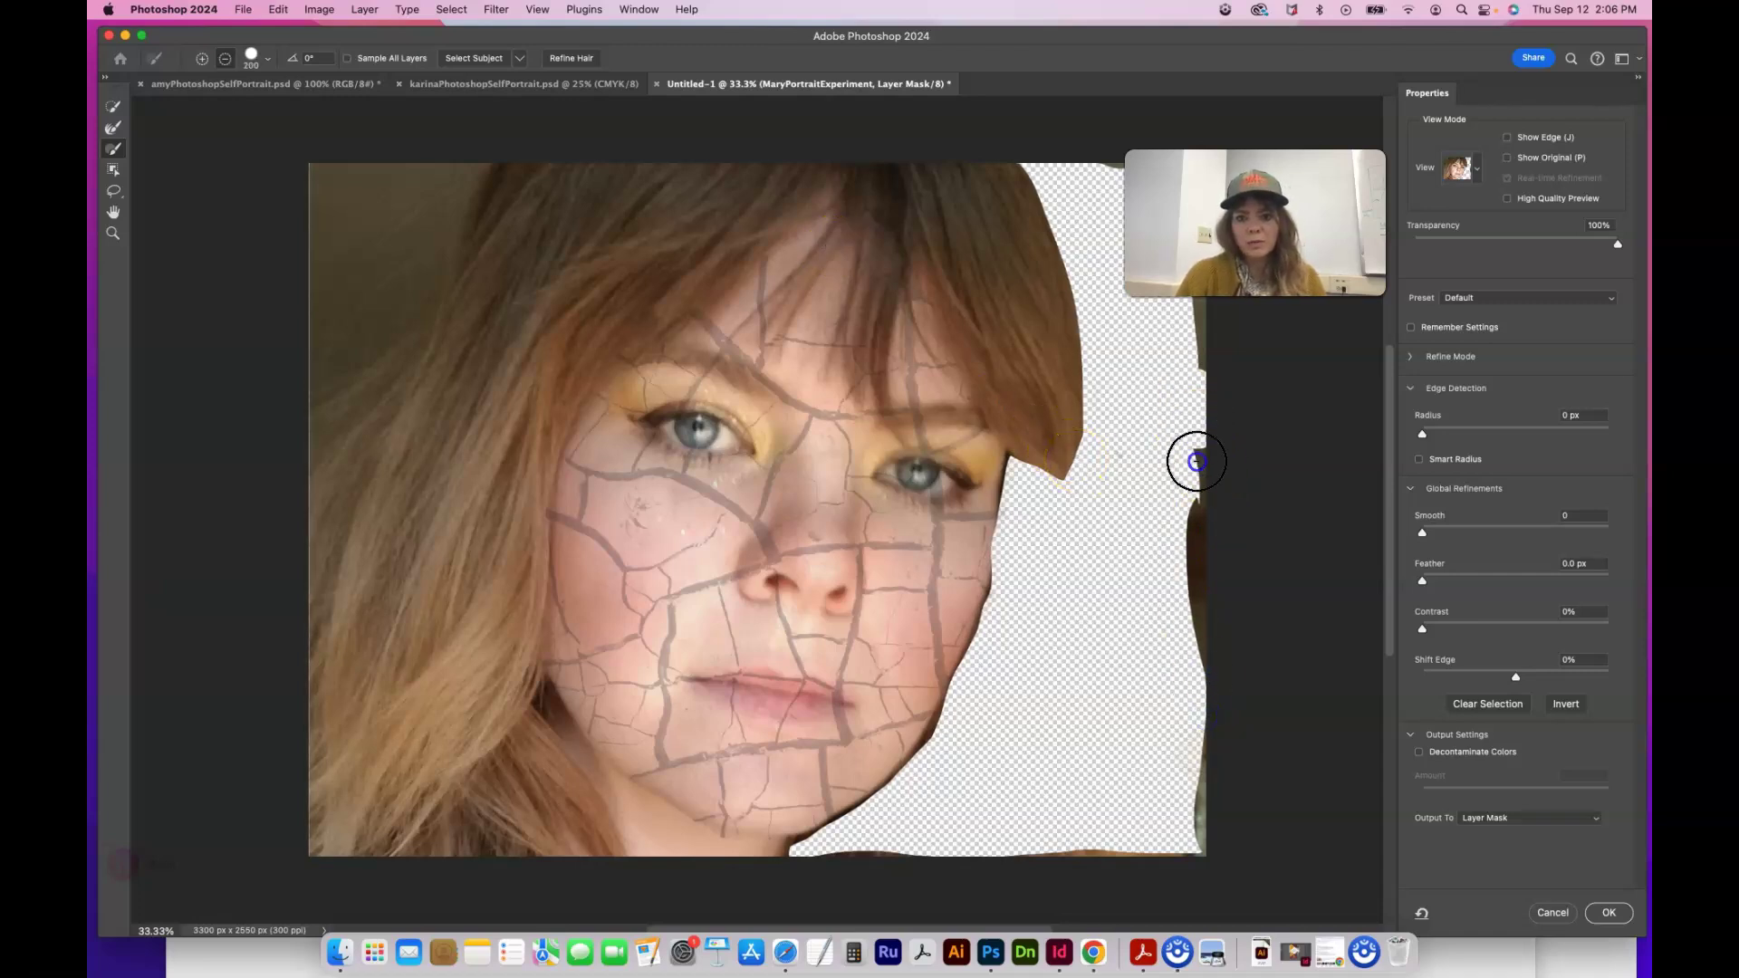
mouse_move(1196, 461)
left_mouse_down()
mouse_move(1198, 844)
mouse_move(1197, 773)
mouse_move(1192, 815)
left_mouse_up()
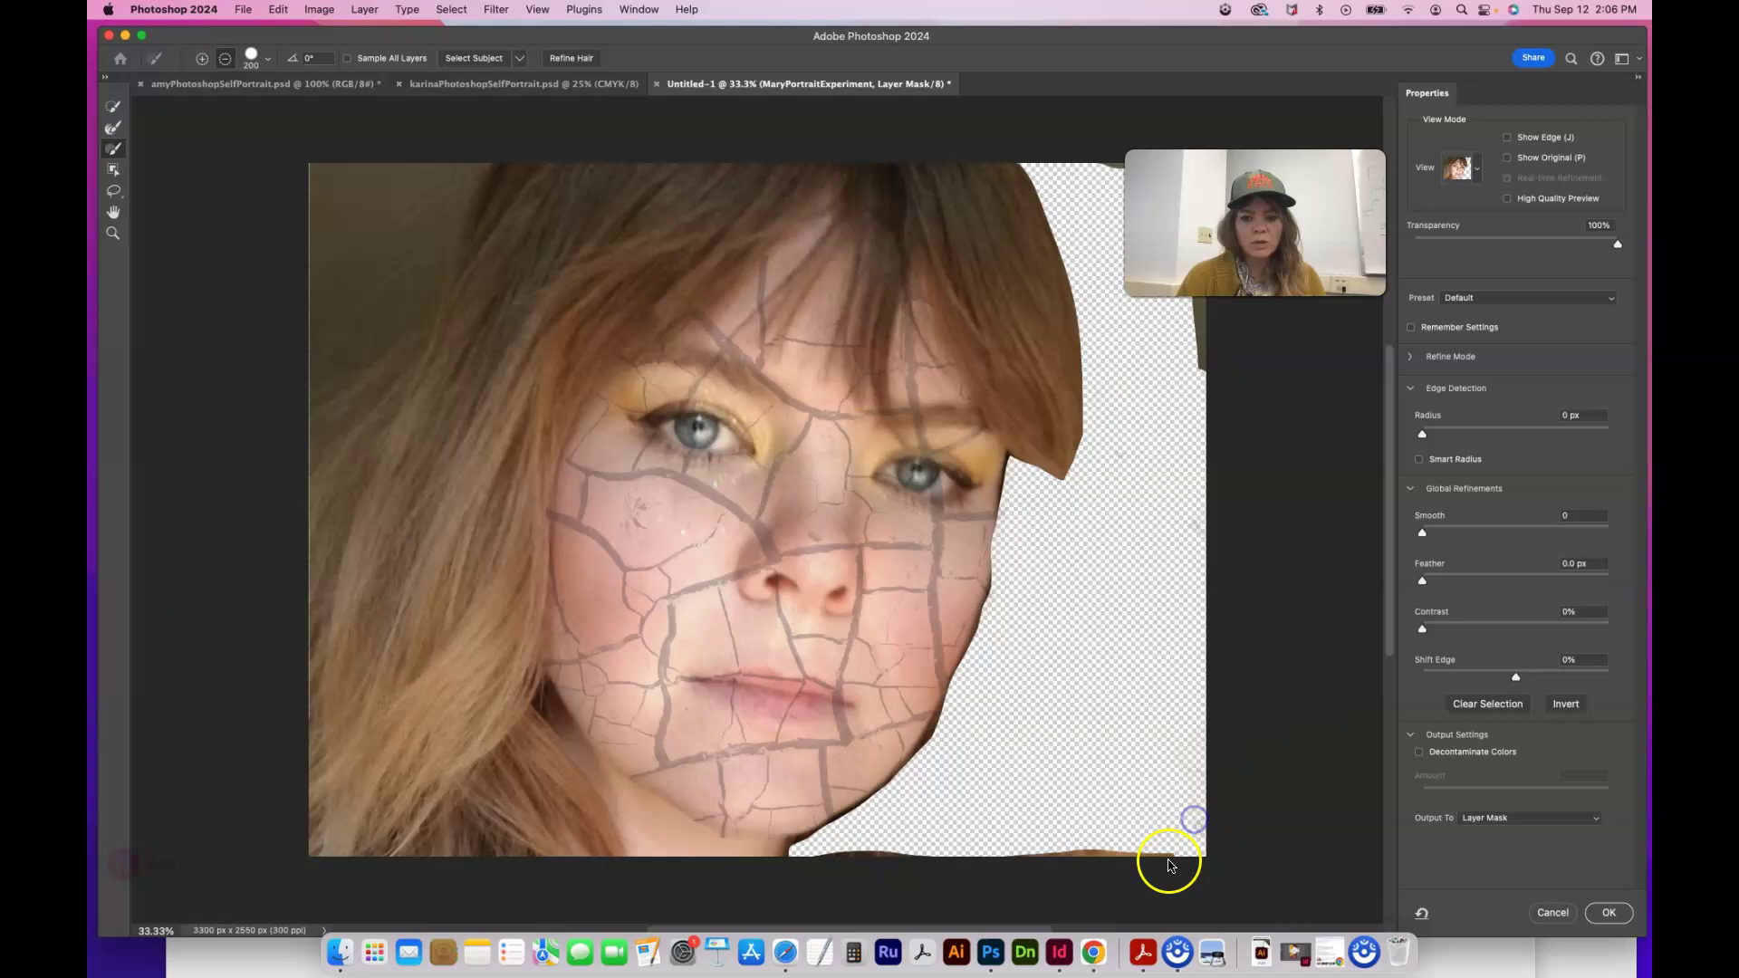
mouse_move(1098, 862)
left_mouse_down()
mouse_move(1061, 856)
mouse_move(1148, 859)
mouse_move(1011, 859)
left_mouse_up()
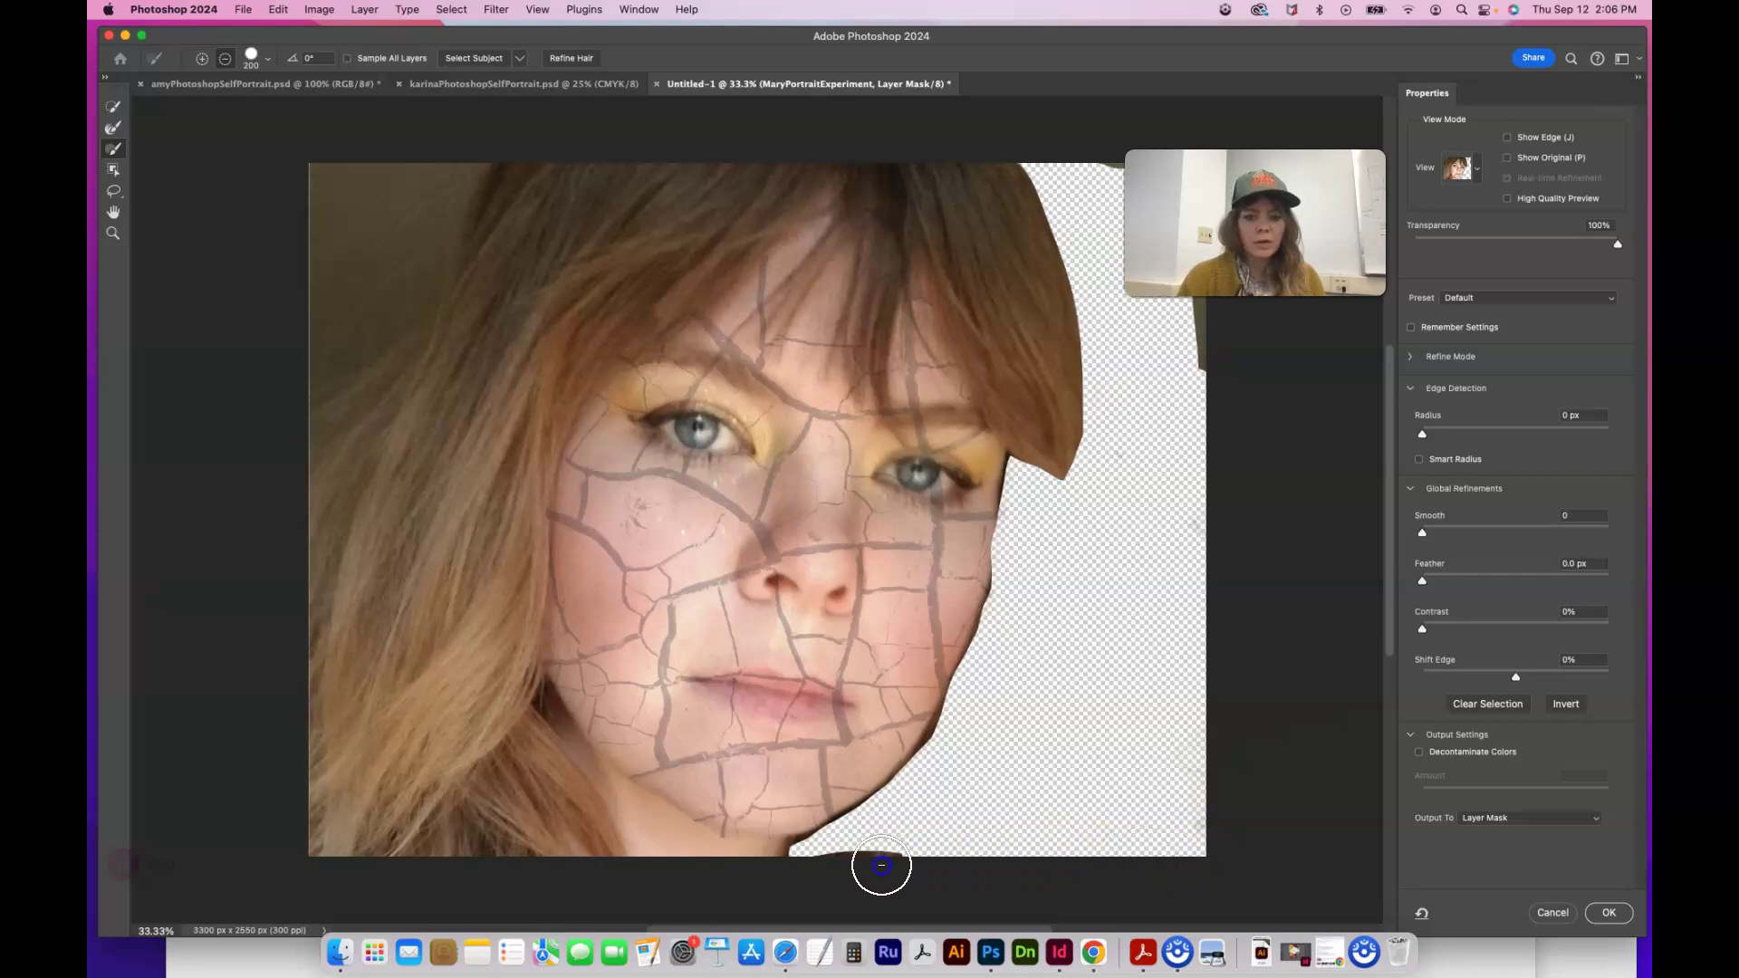
mouse_move(881, 866)
left_mouse_down()
mouse_move(825, 866)
mouse_move(845, 861)
left_mouse_up()
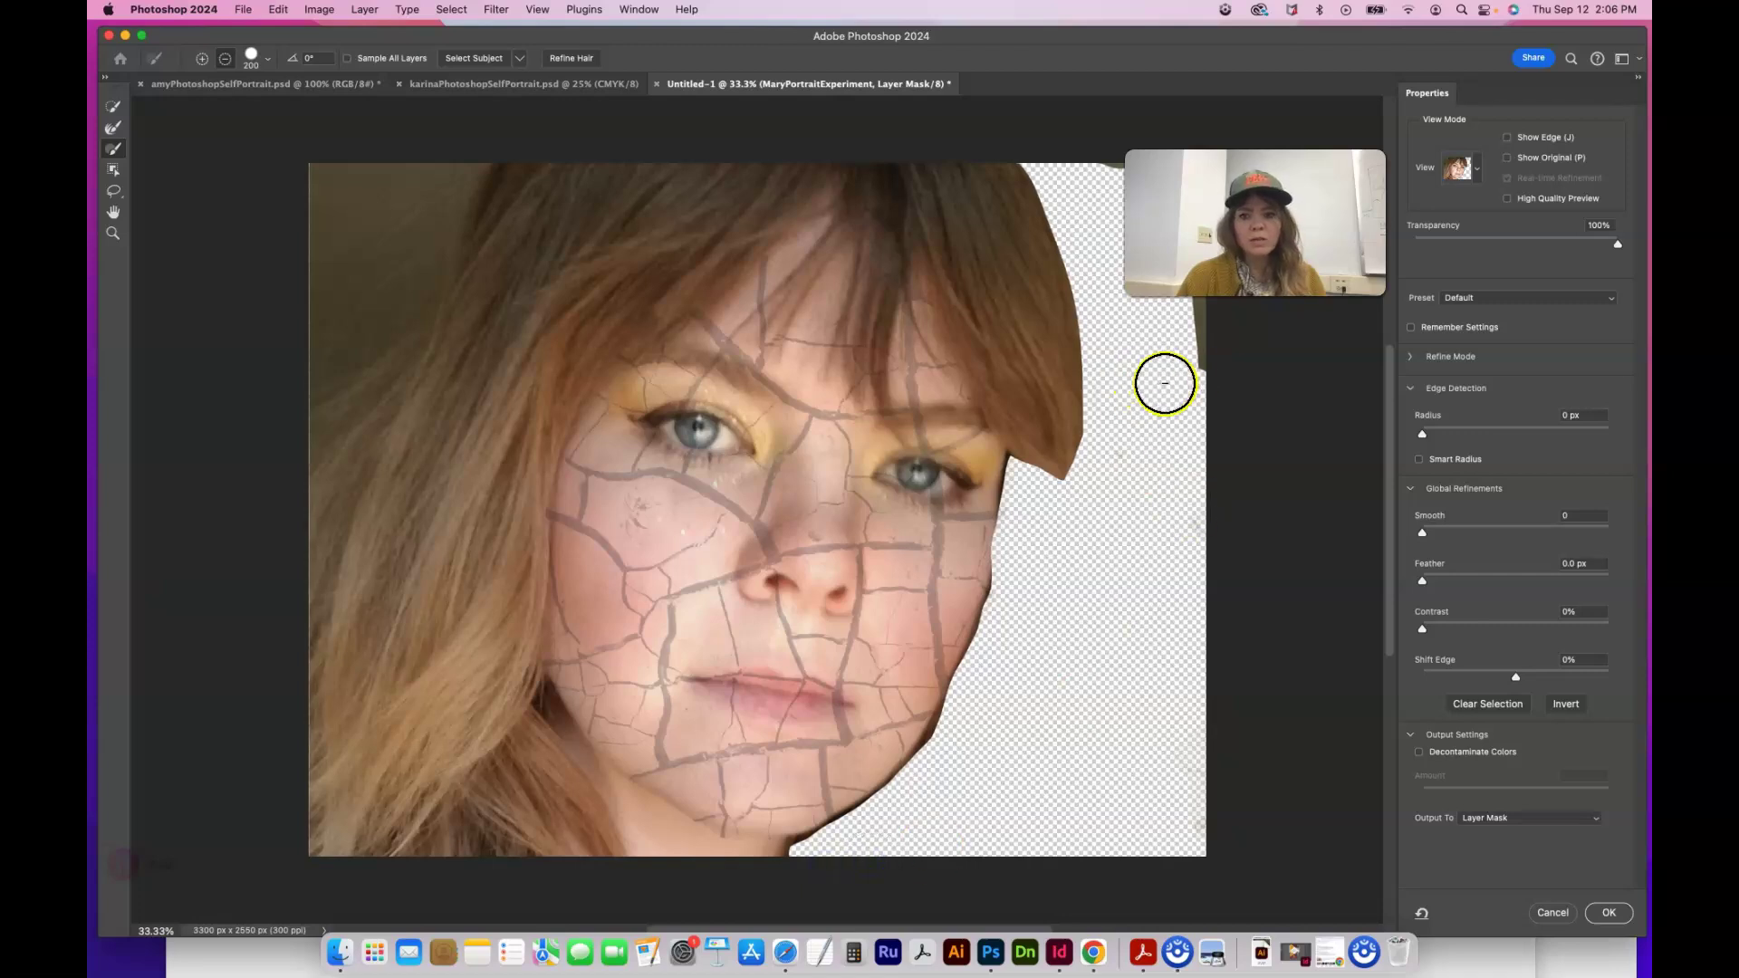
left_click_drag(1208, 397, 1207, 365)
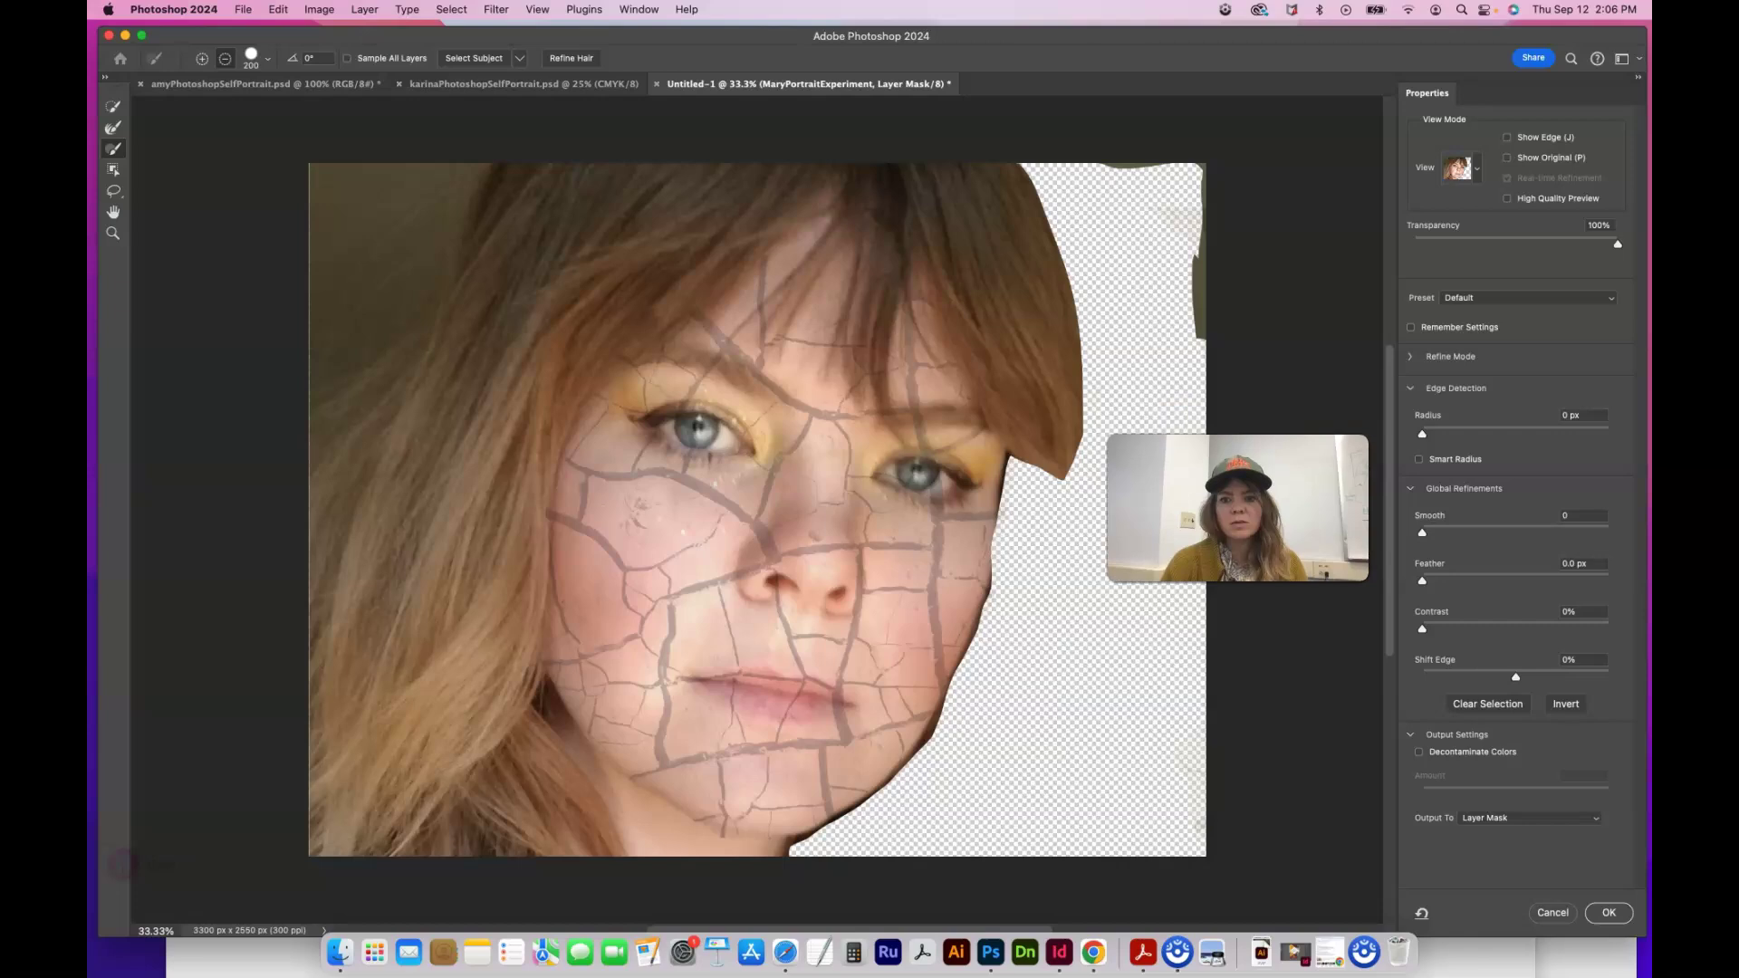
left_click_drag(1204, 331, 1199, 158)
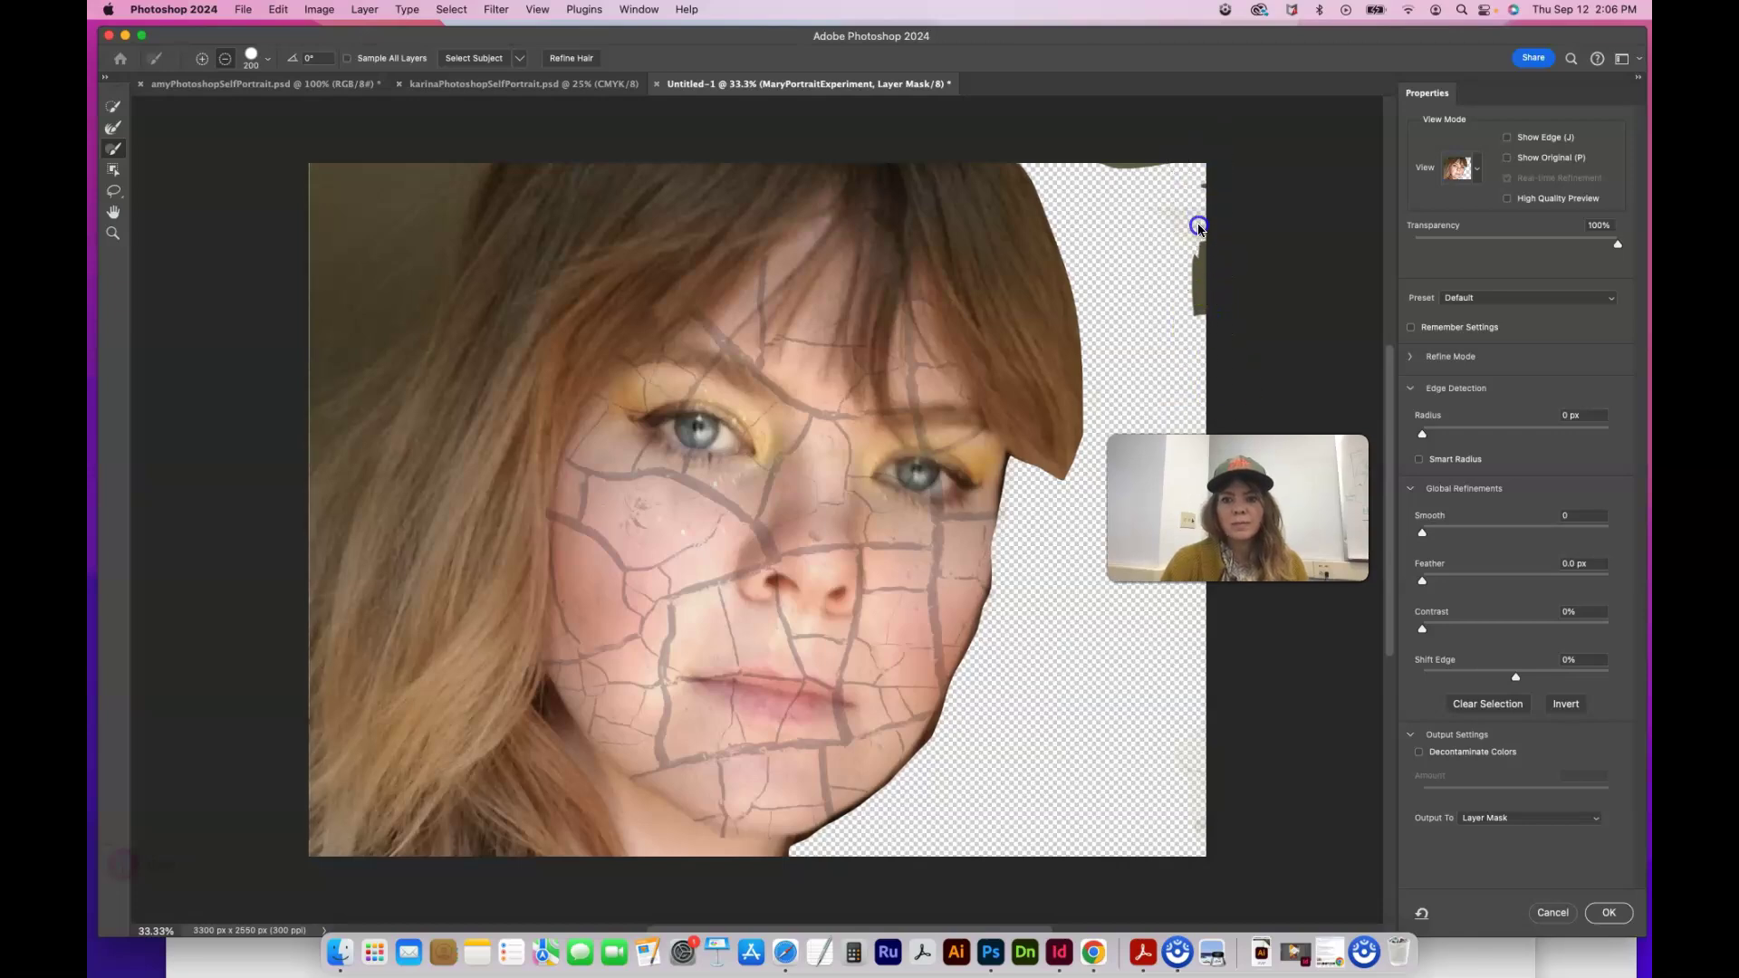
mouse_move(1198, 227)
left_mouse_down()
mouse_move(1198, 297)
mouse_move(1198, 167)
mouse_move(1123, 177)
left_mouse_up()
left_click_drag(1055, 466, 1053, 469)
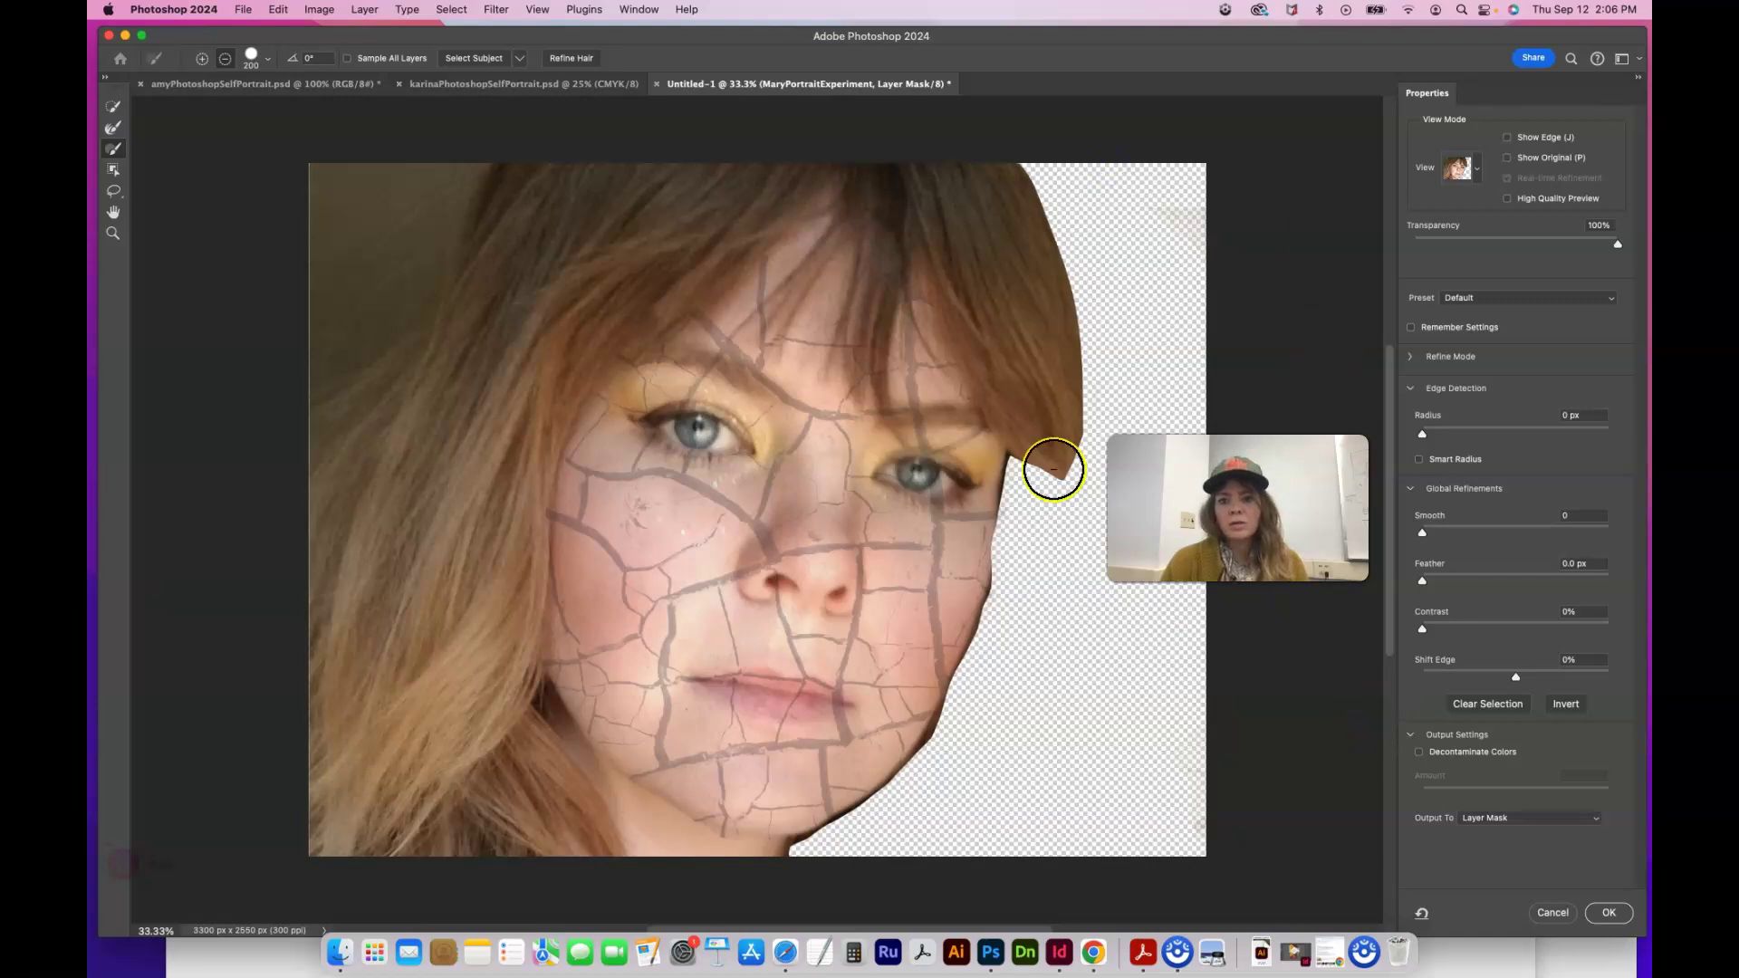
Feather the portrait mask's edge by 43.6 px and apply the refinement to the layer mask
left_click_drag(1422, 581, 1454, 580)
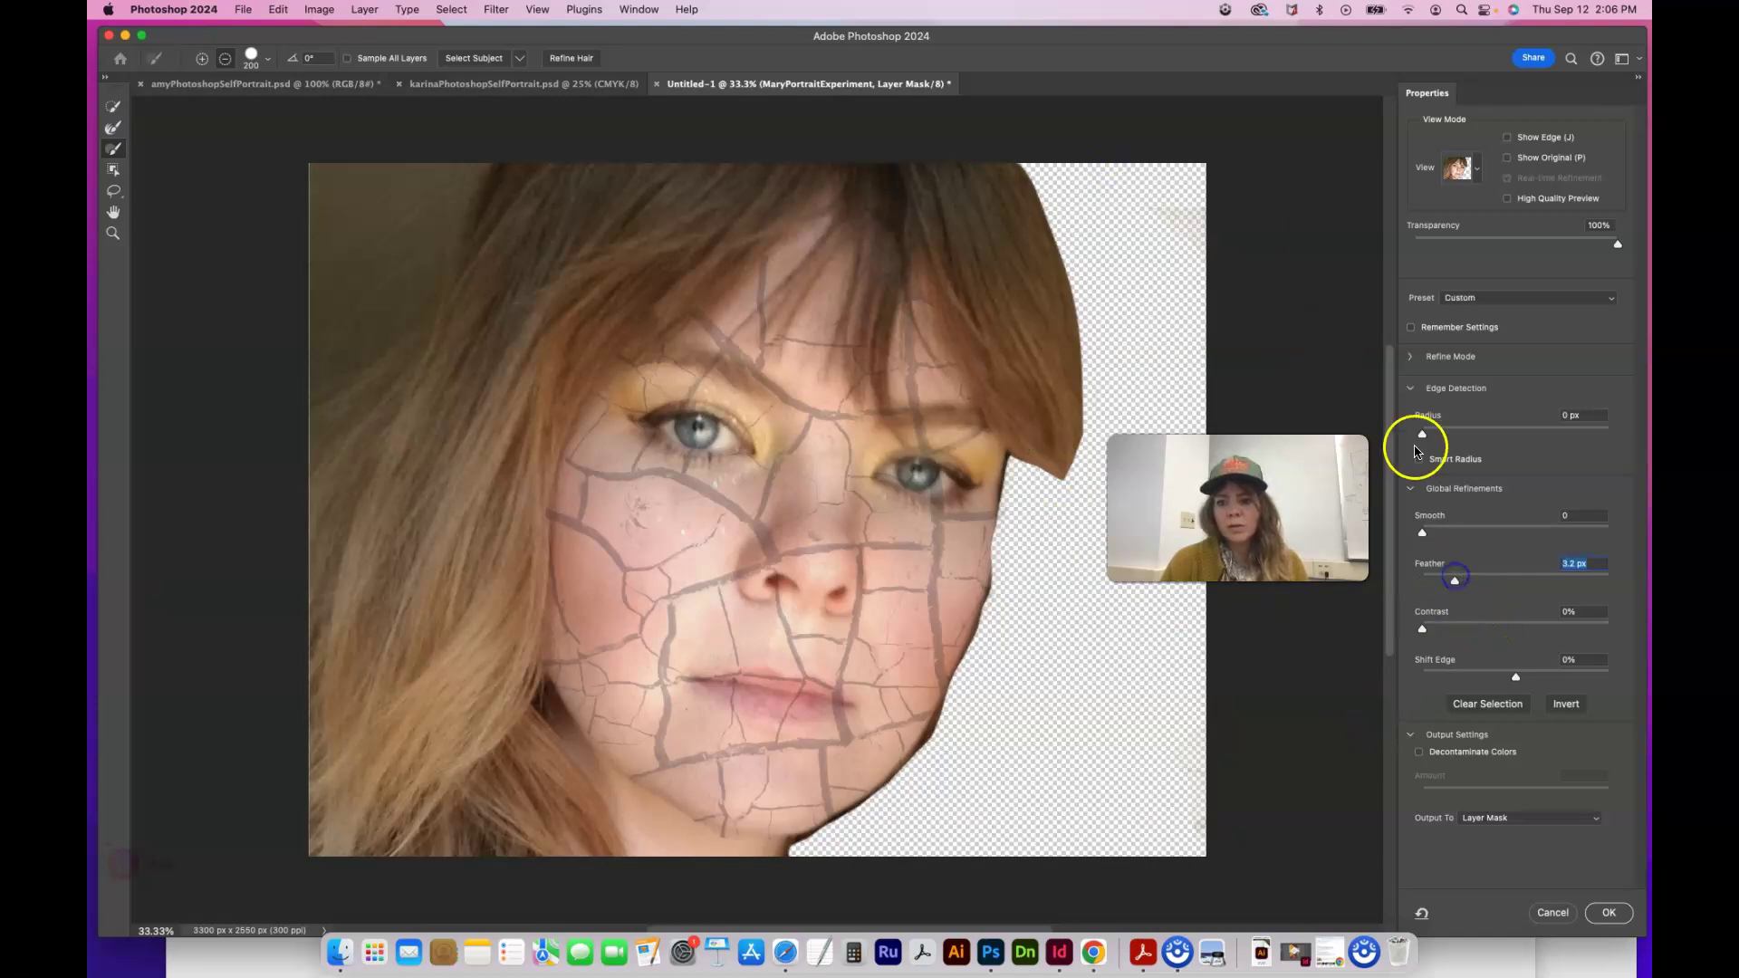
left_click(1419, 386)
left_click(1411, 357)
left_click(1408, 406)
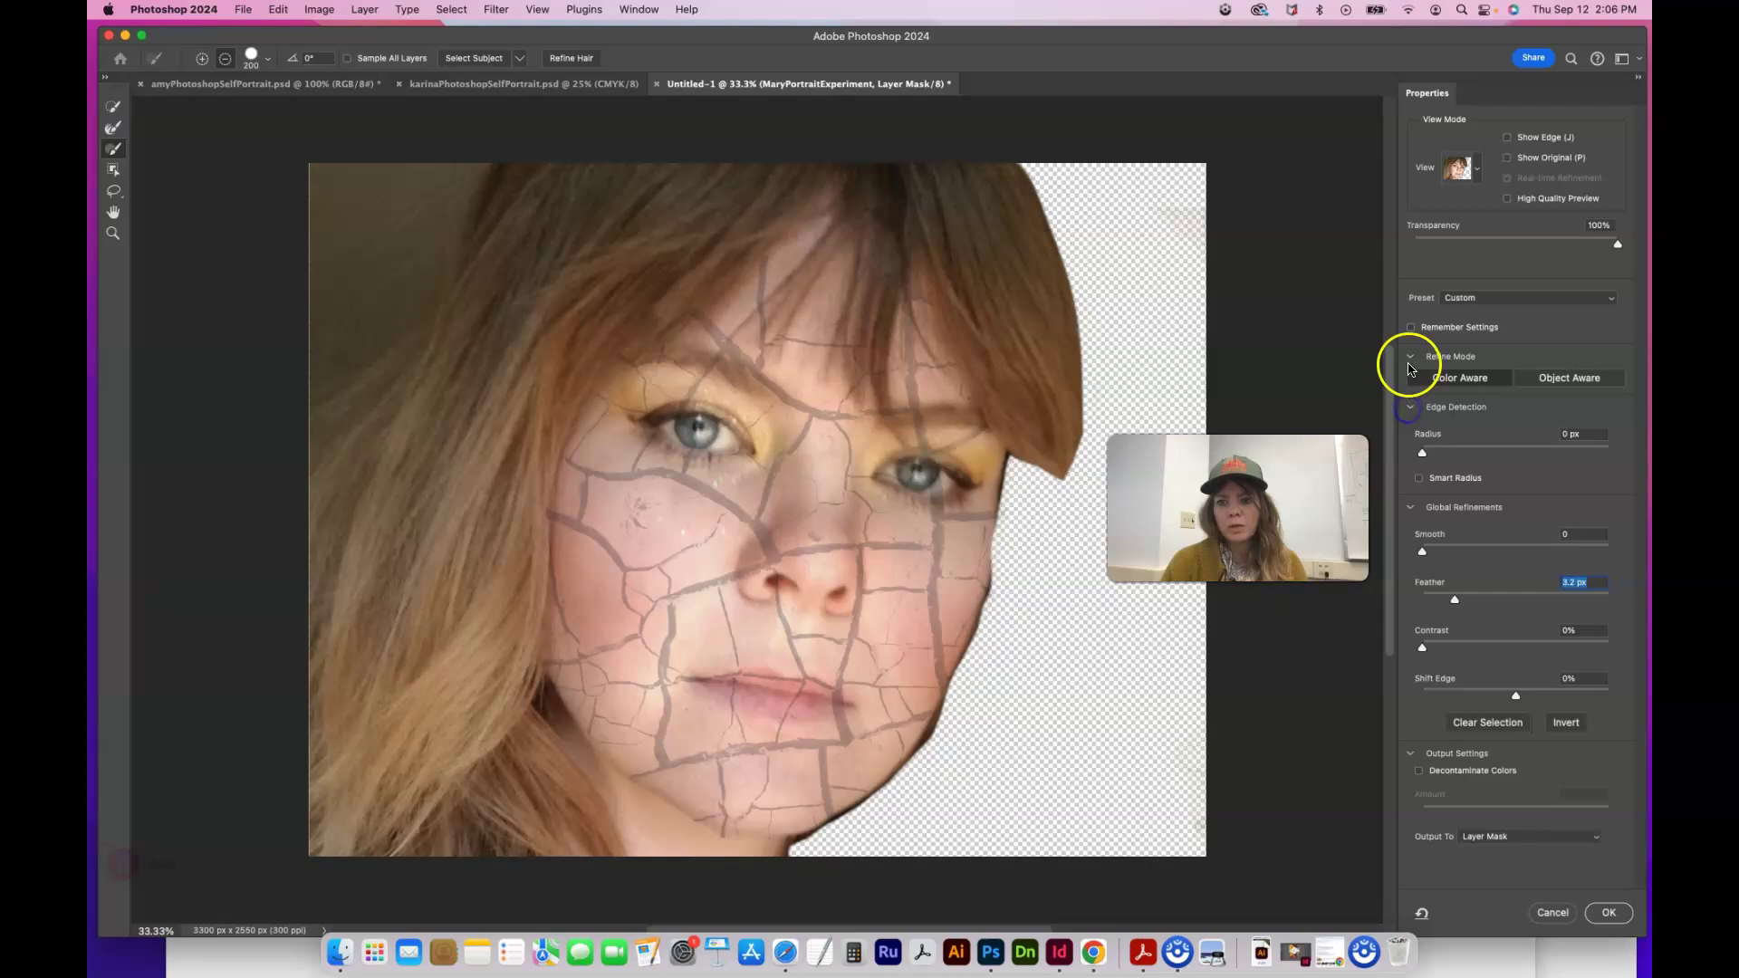
left_click(1410, 359)
left_click(1413, 488)
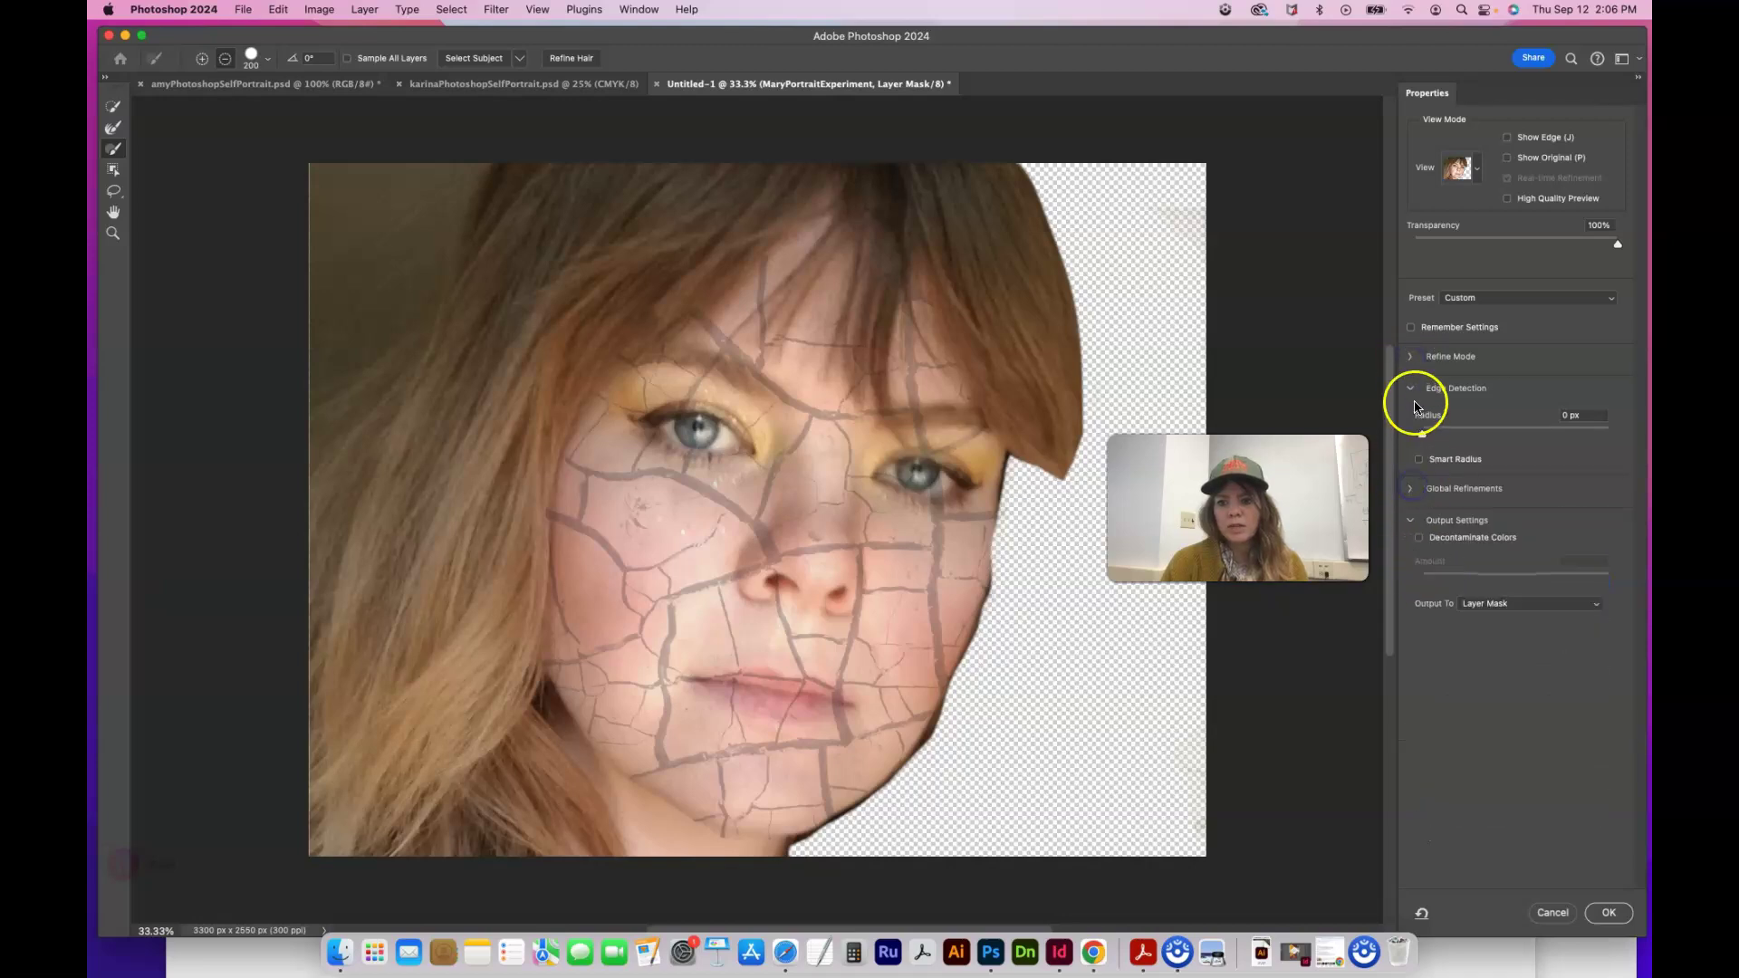
left_click(1412, 390)
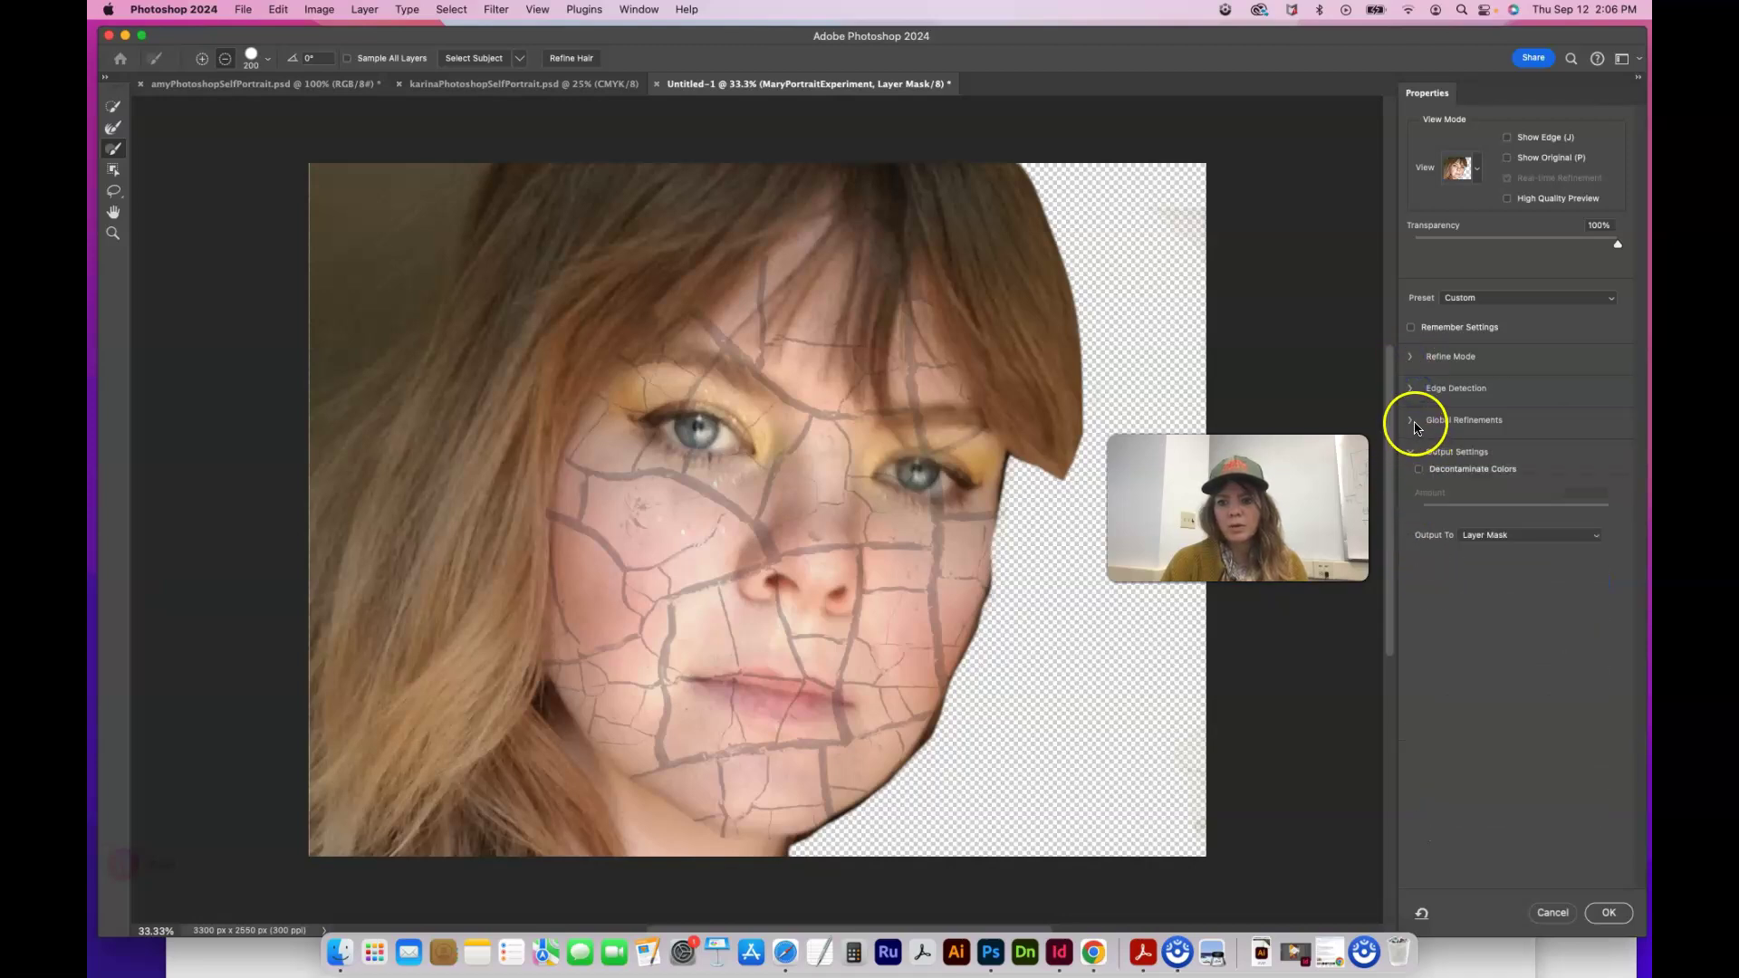
left_click(1410, 423)
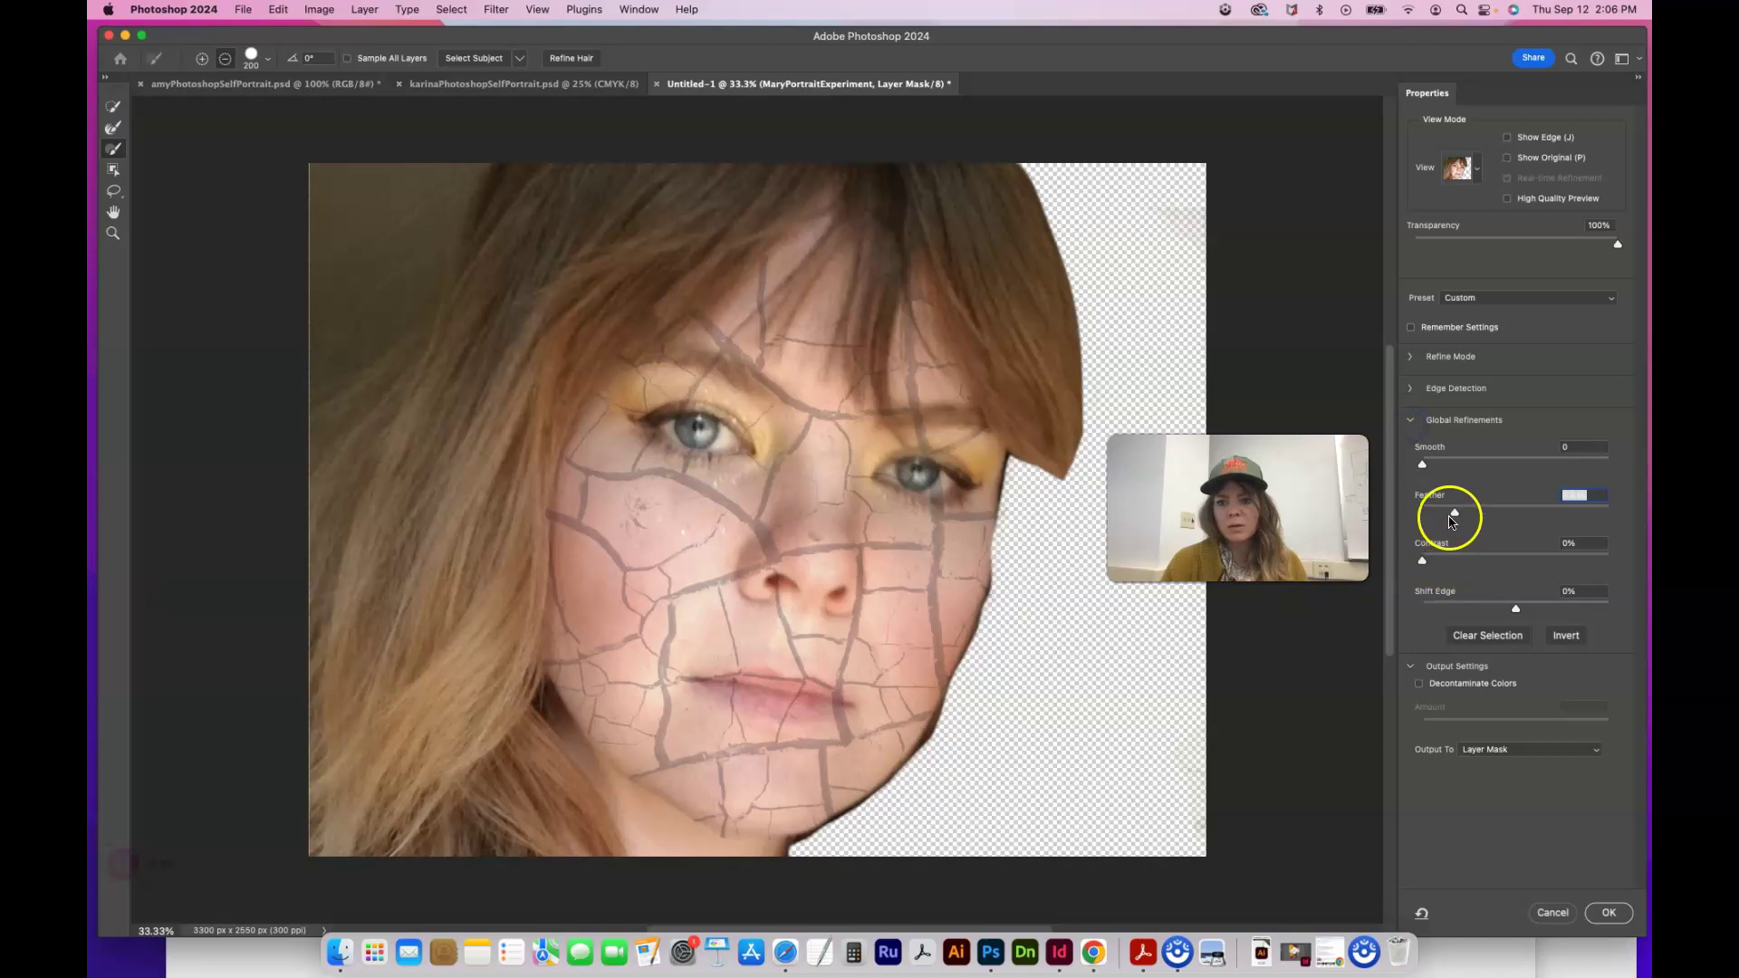
left_click_drag(1456, 513, 1522, 514)
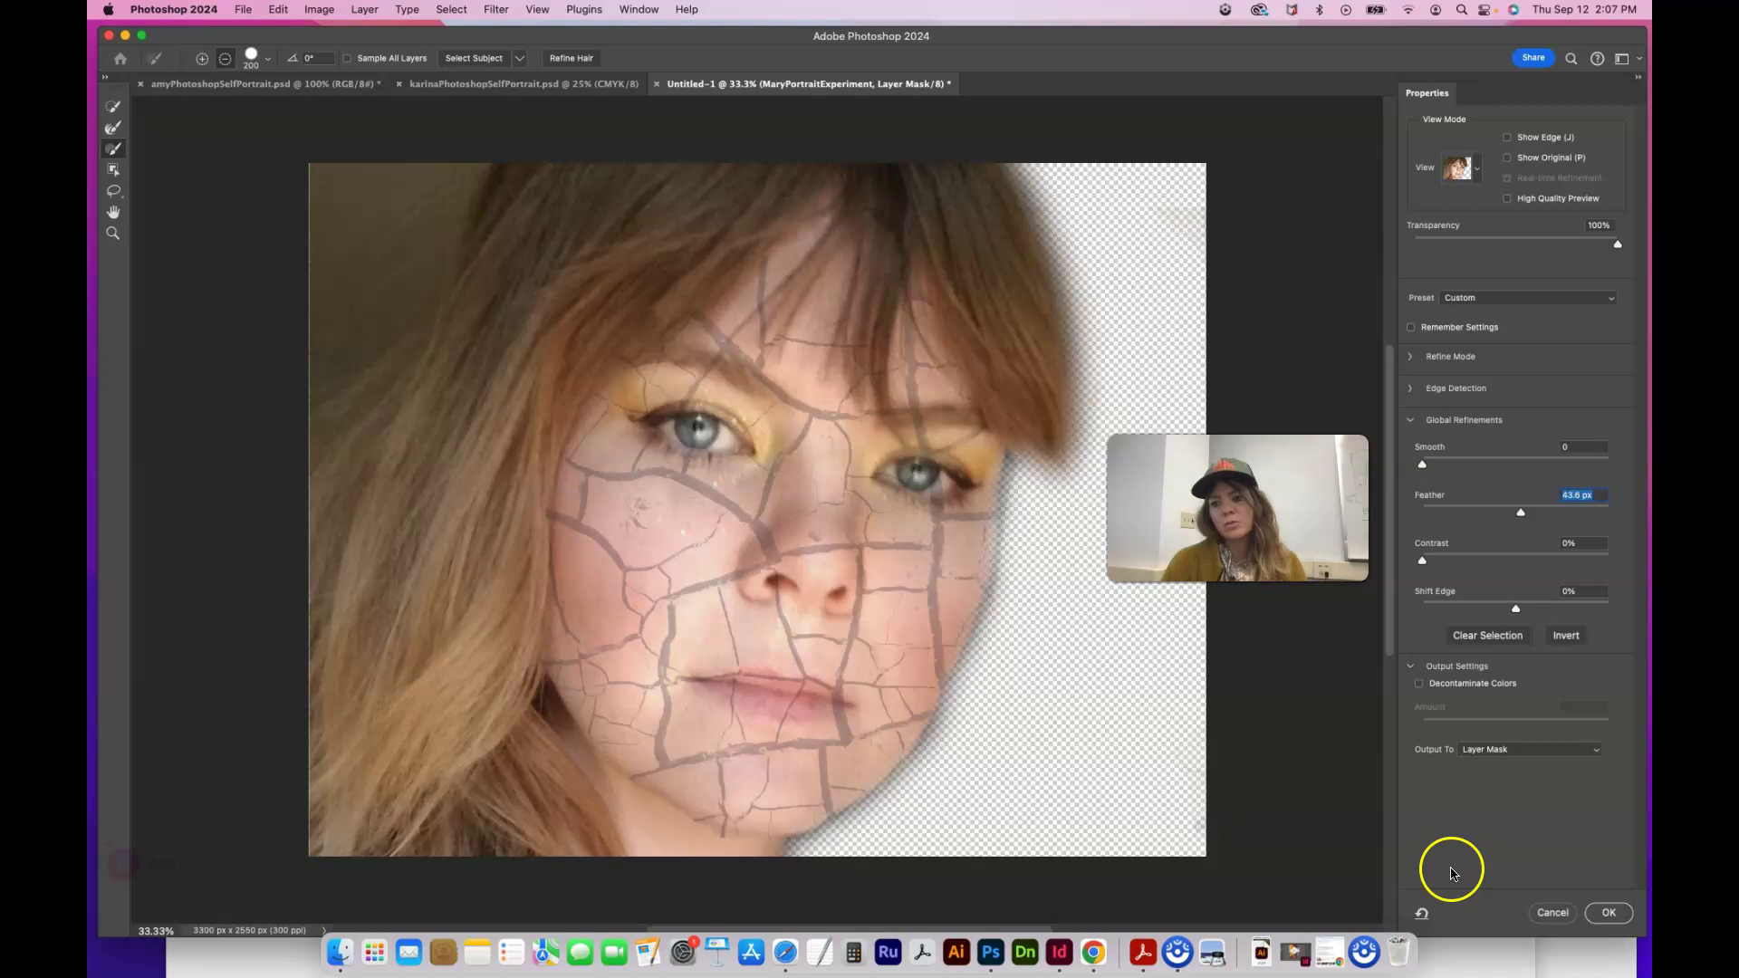
left_click(1608, 915)
left_click(1499, 797)
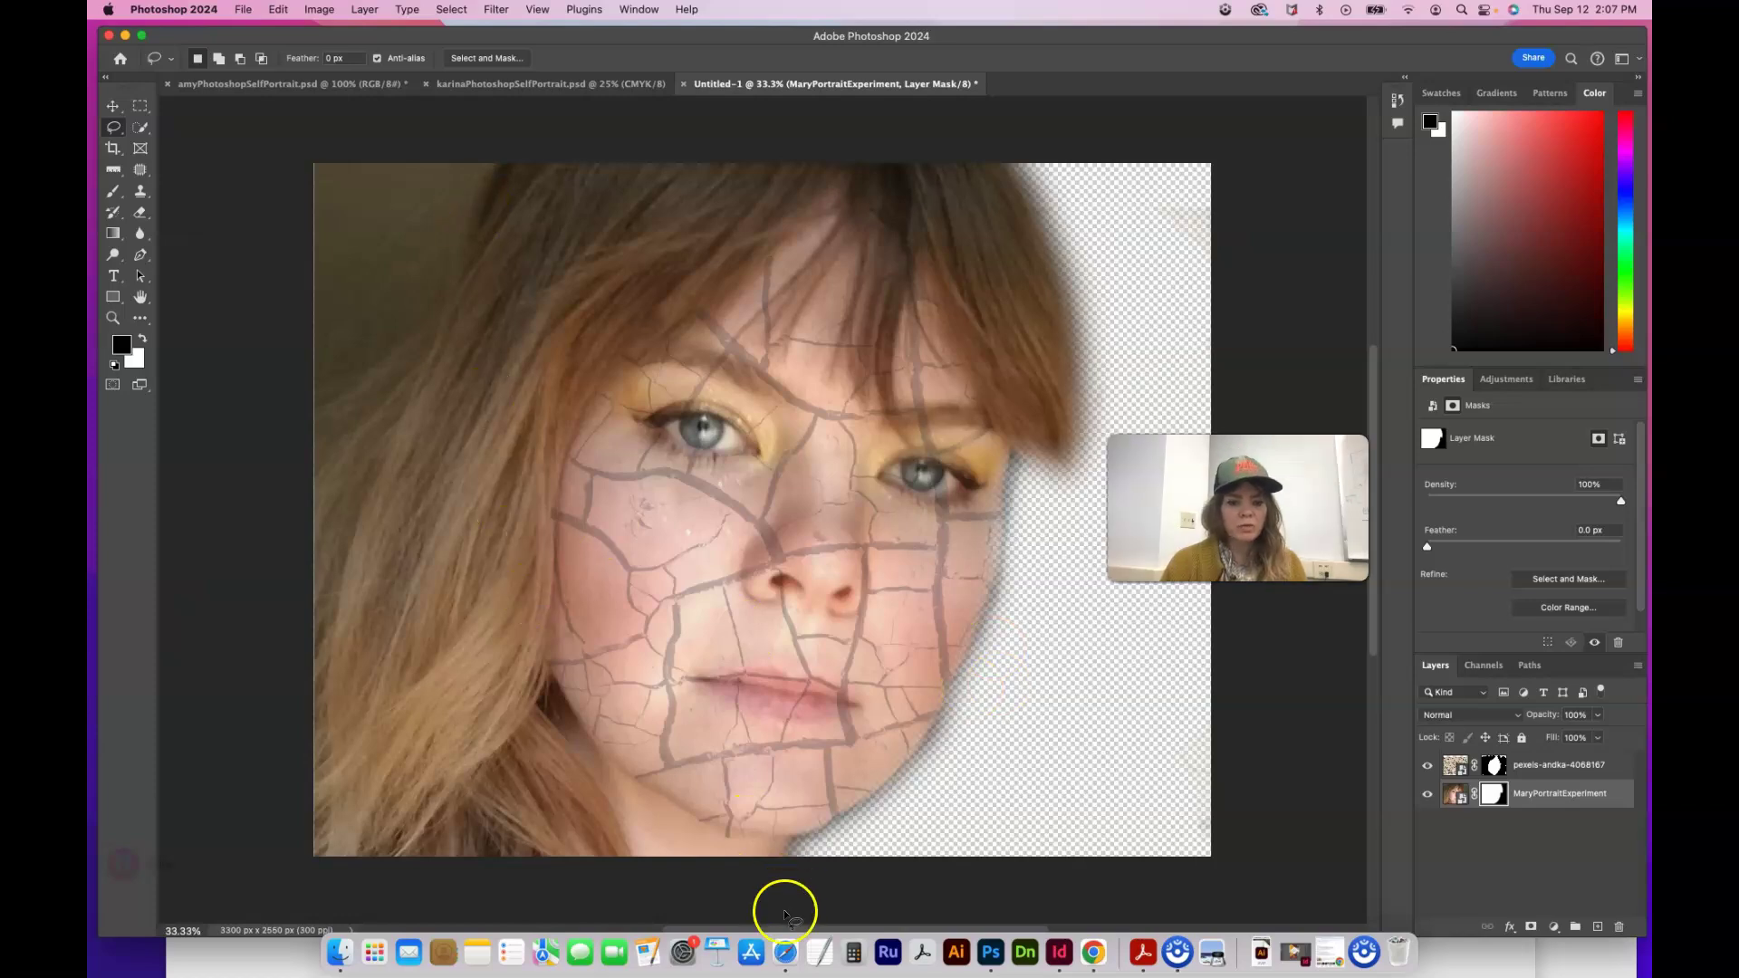
Switch to Pexels in Safari, search for "shattered glass" photos and browse them for a suitable texture
left_click(786, 951)
left_click(1187, 186)
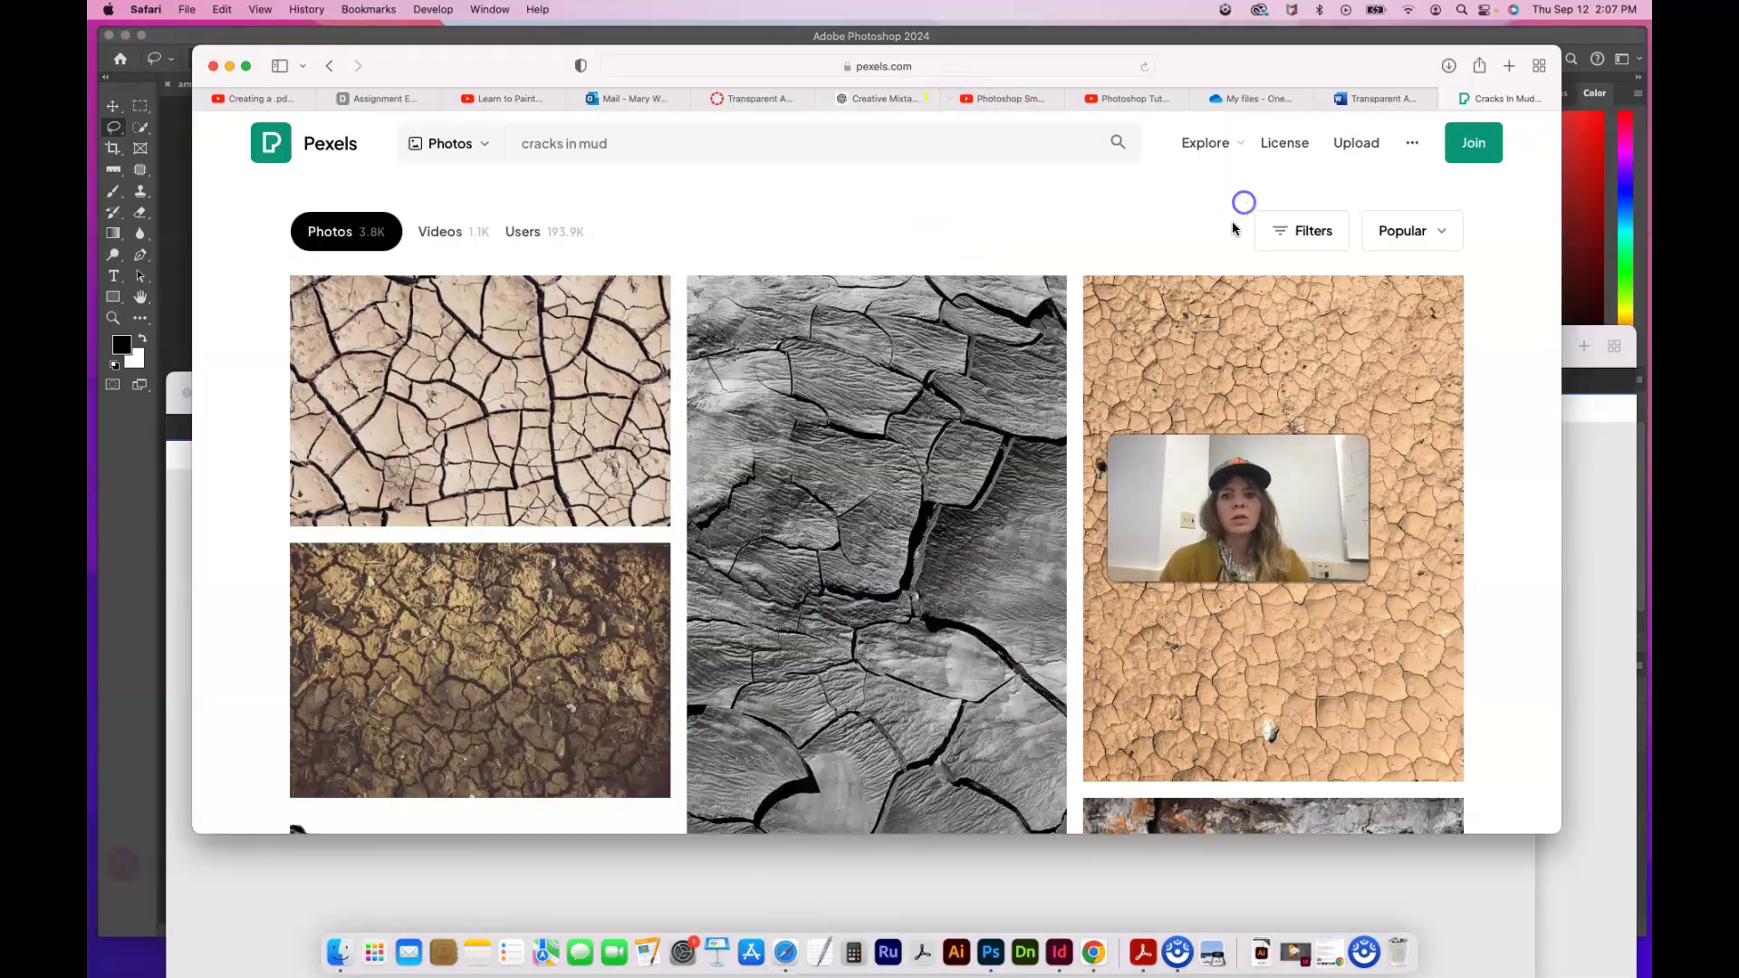
left_click(762, 150)
type("shat")
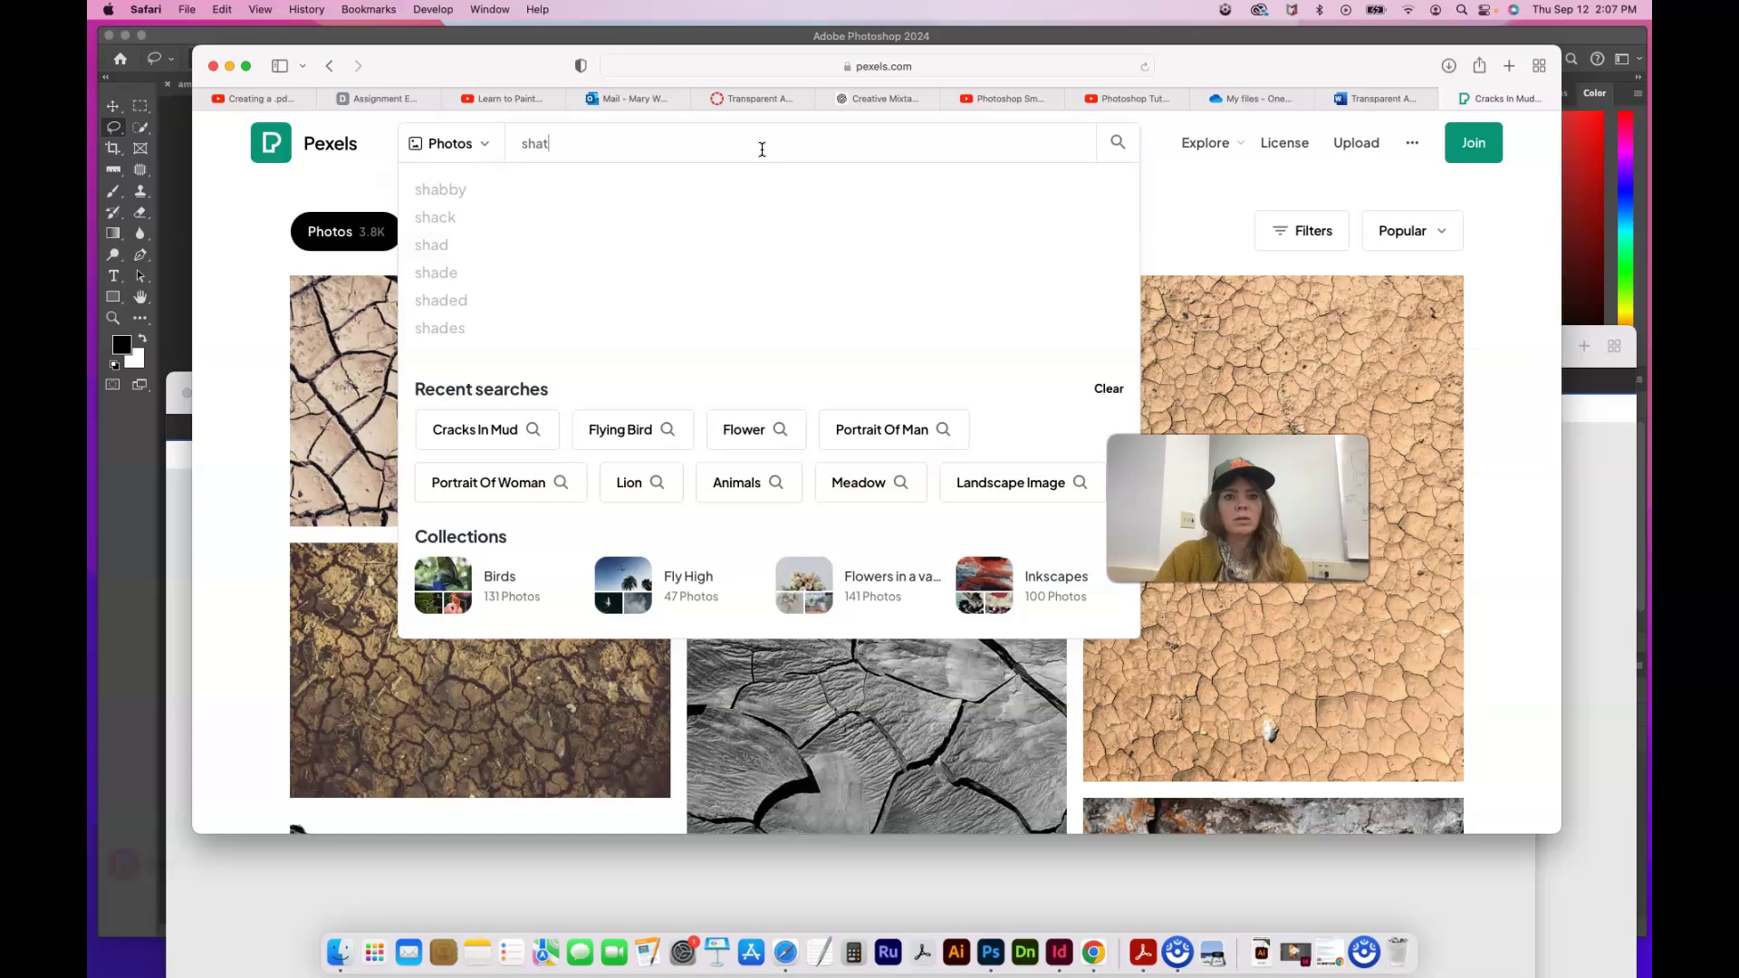
type("tered glass")
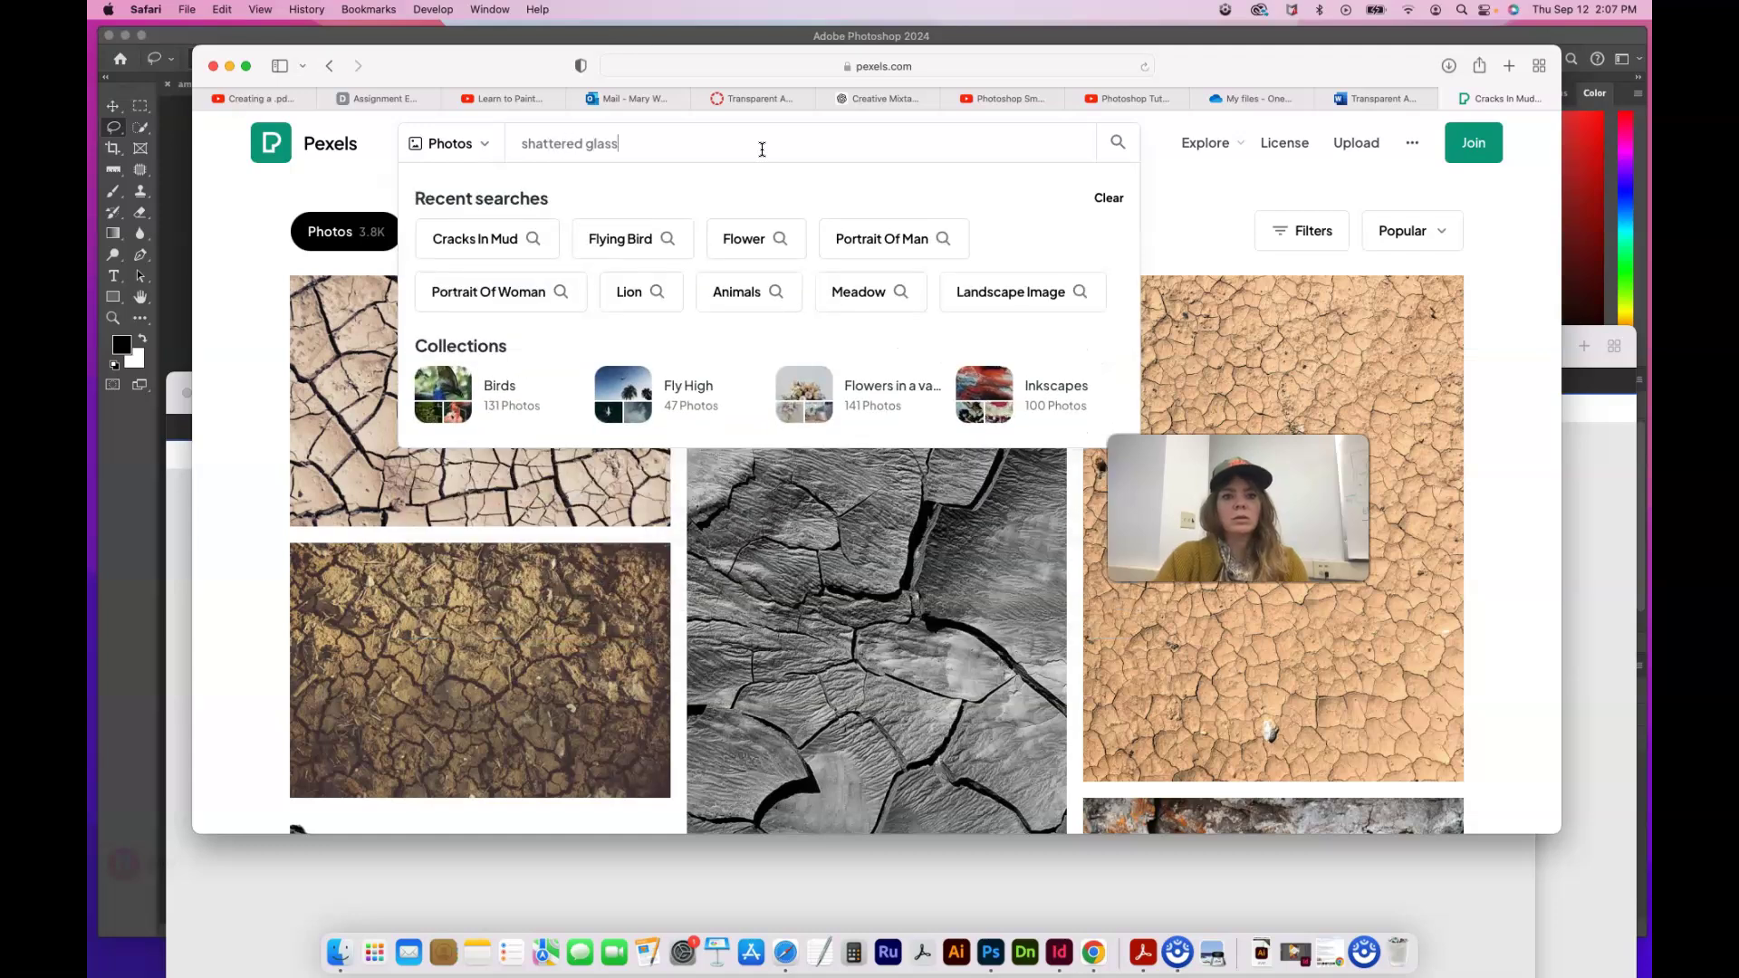
key("Return")
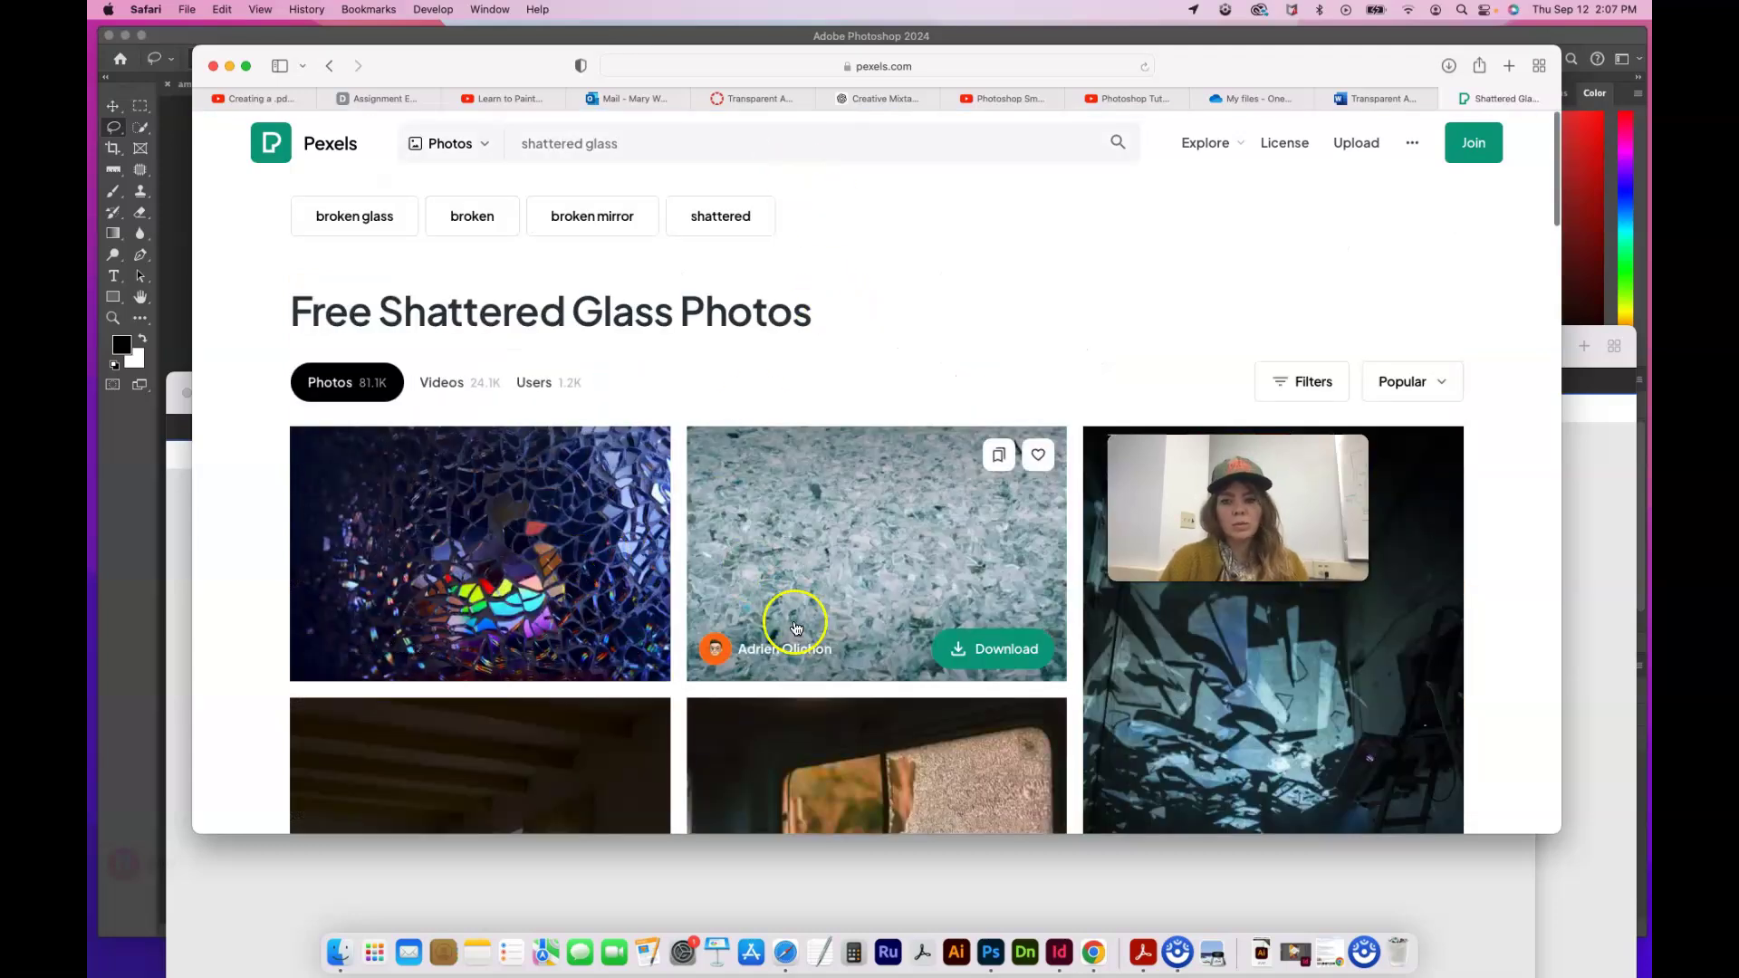
scroll(790, 608, "down", 2)
scroll(790, 609, "down", 5)
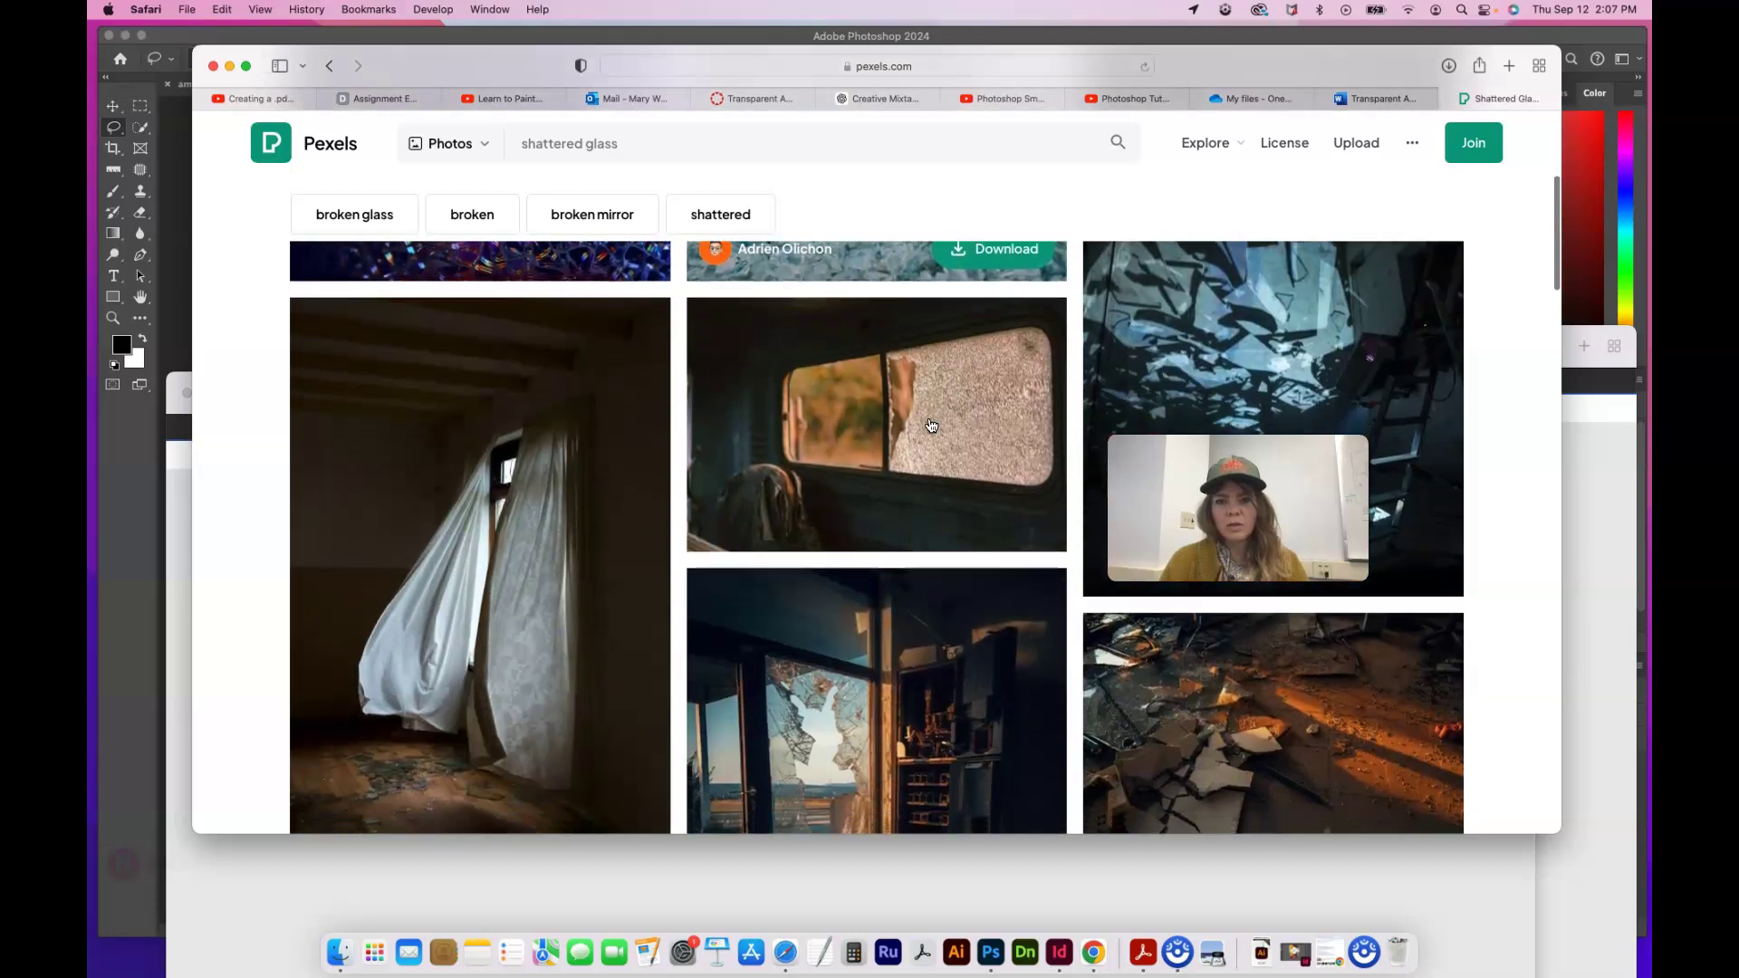
Browse the shattered glass photo results and download the cracked glass photo with the grey-purple background
scroll(946, 447, "down", 14)
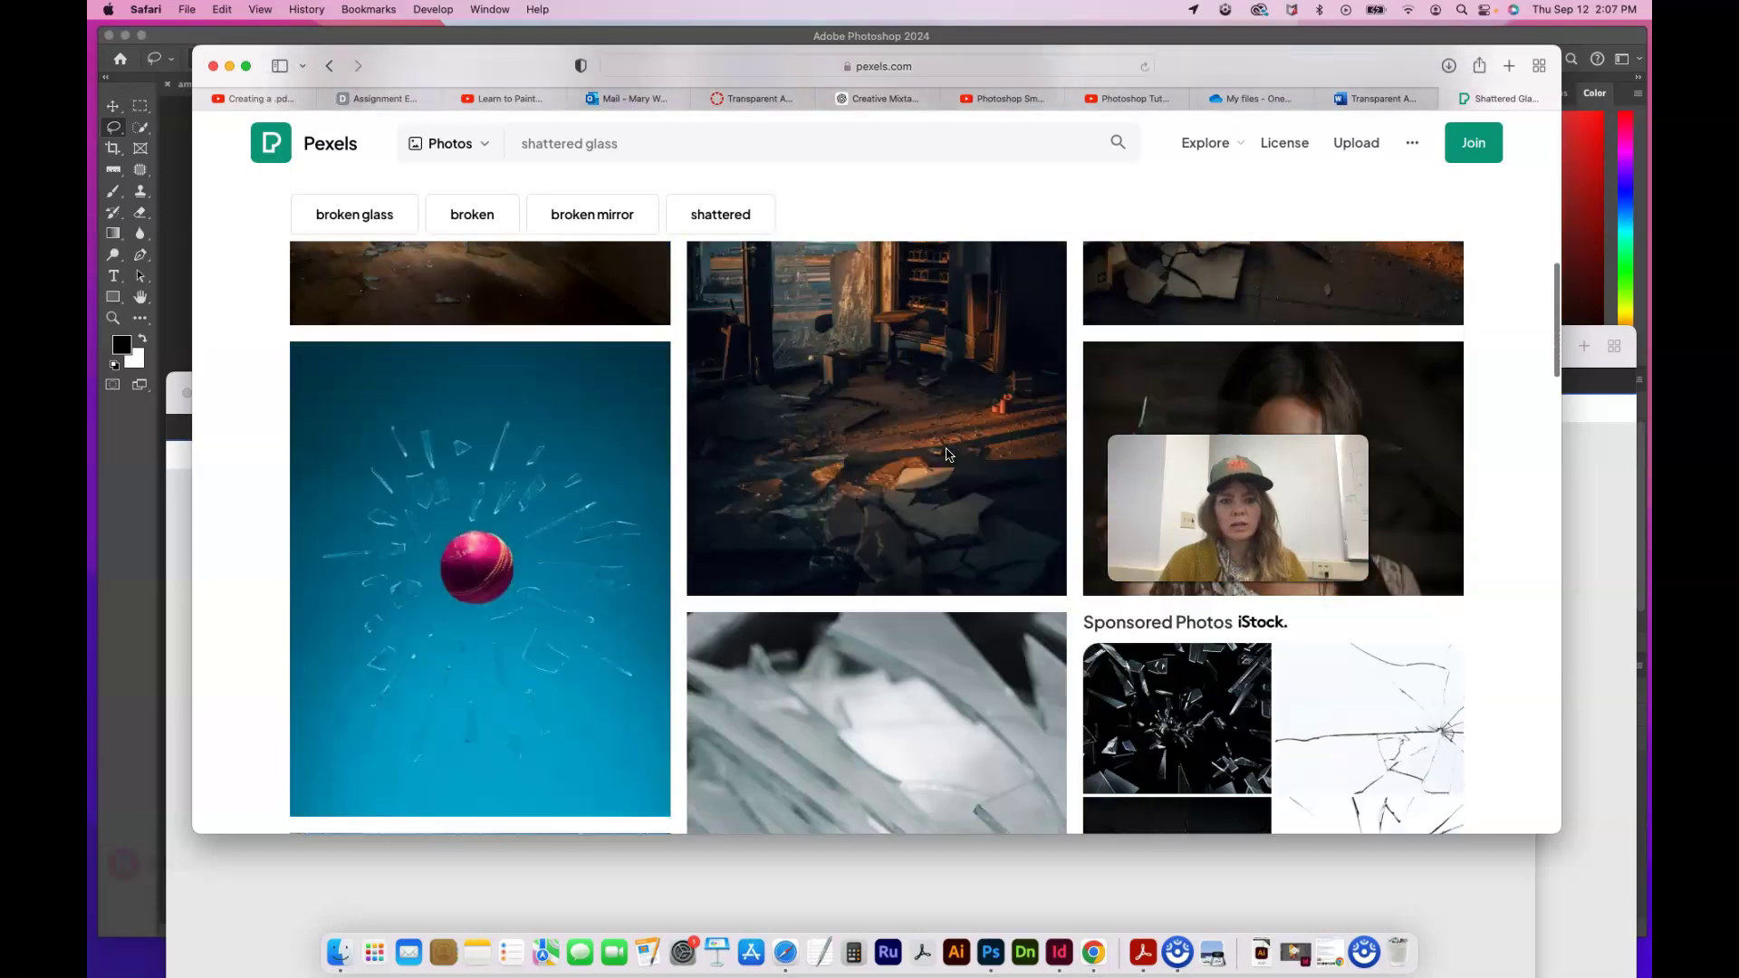
scroll(946, 448, "down", 5)
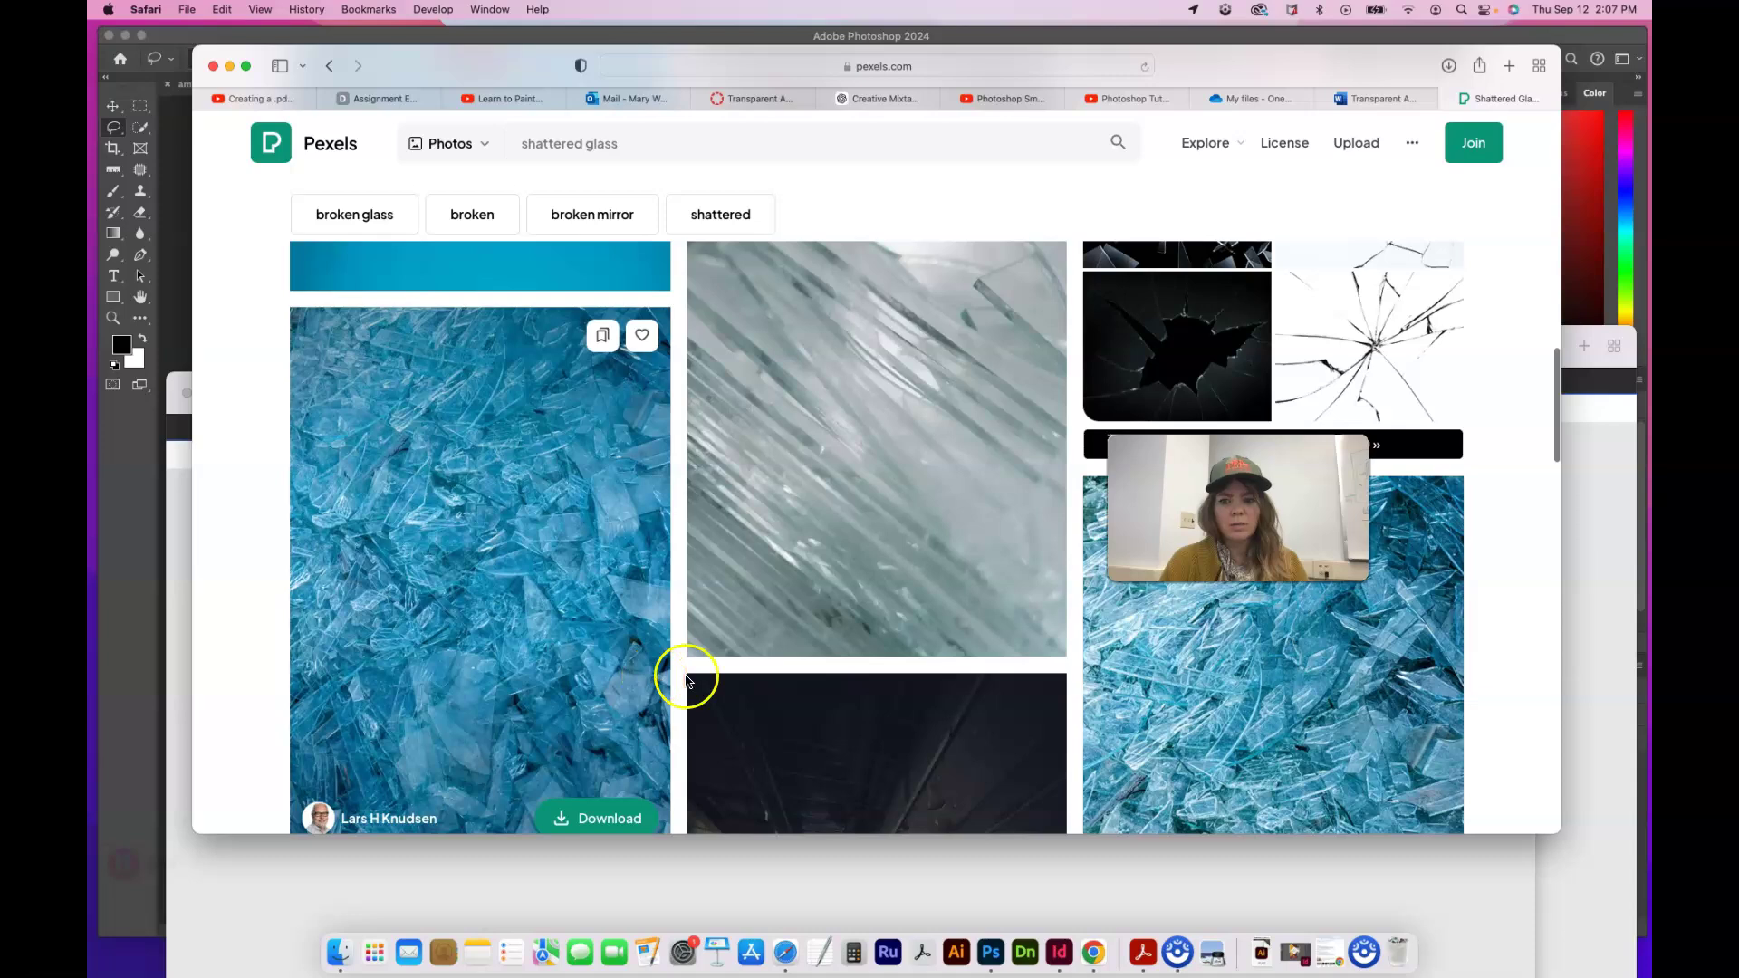
scroll(1002, 701, "down", 1)
scroll(1003, 701, "up", 2)
scroll(1003, 701, "down", 2)
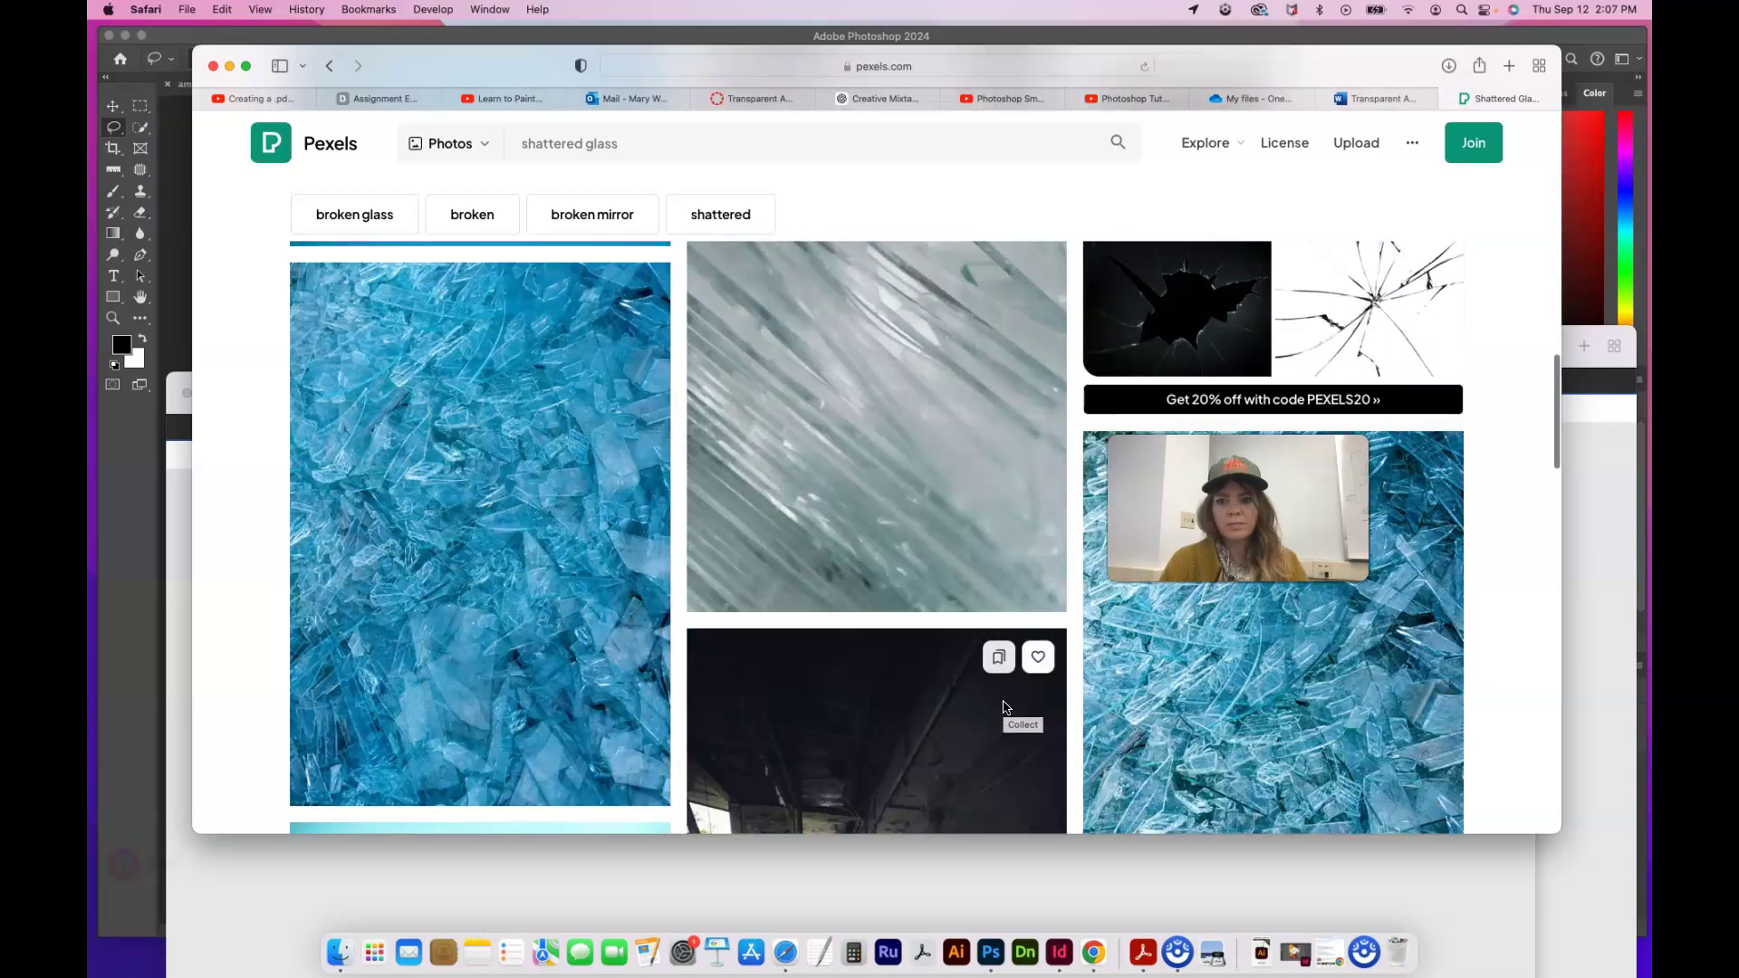
scroll(1003, 699, "down", 13)
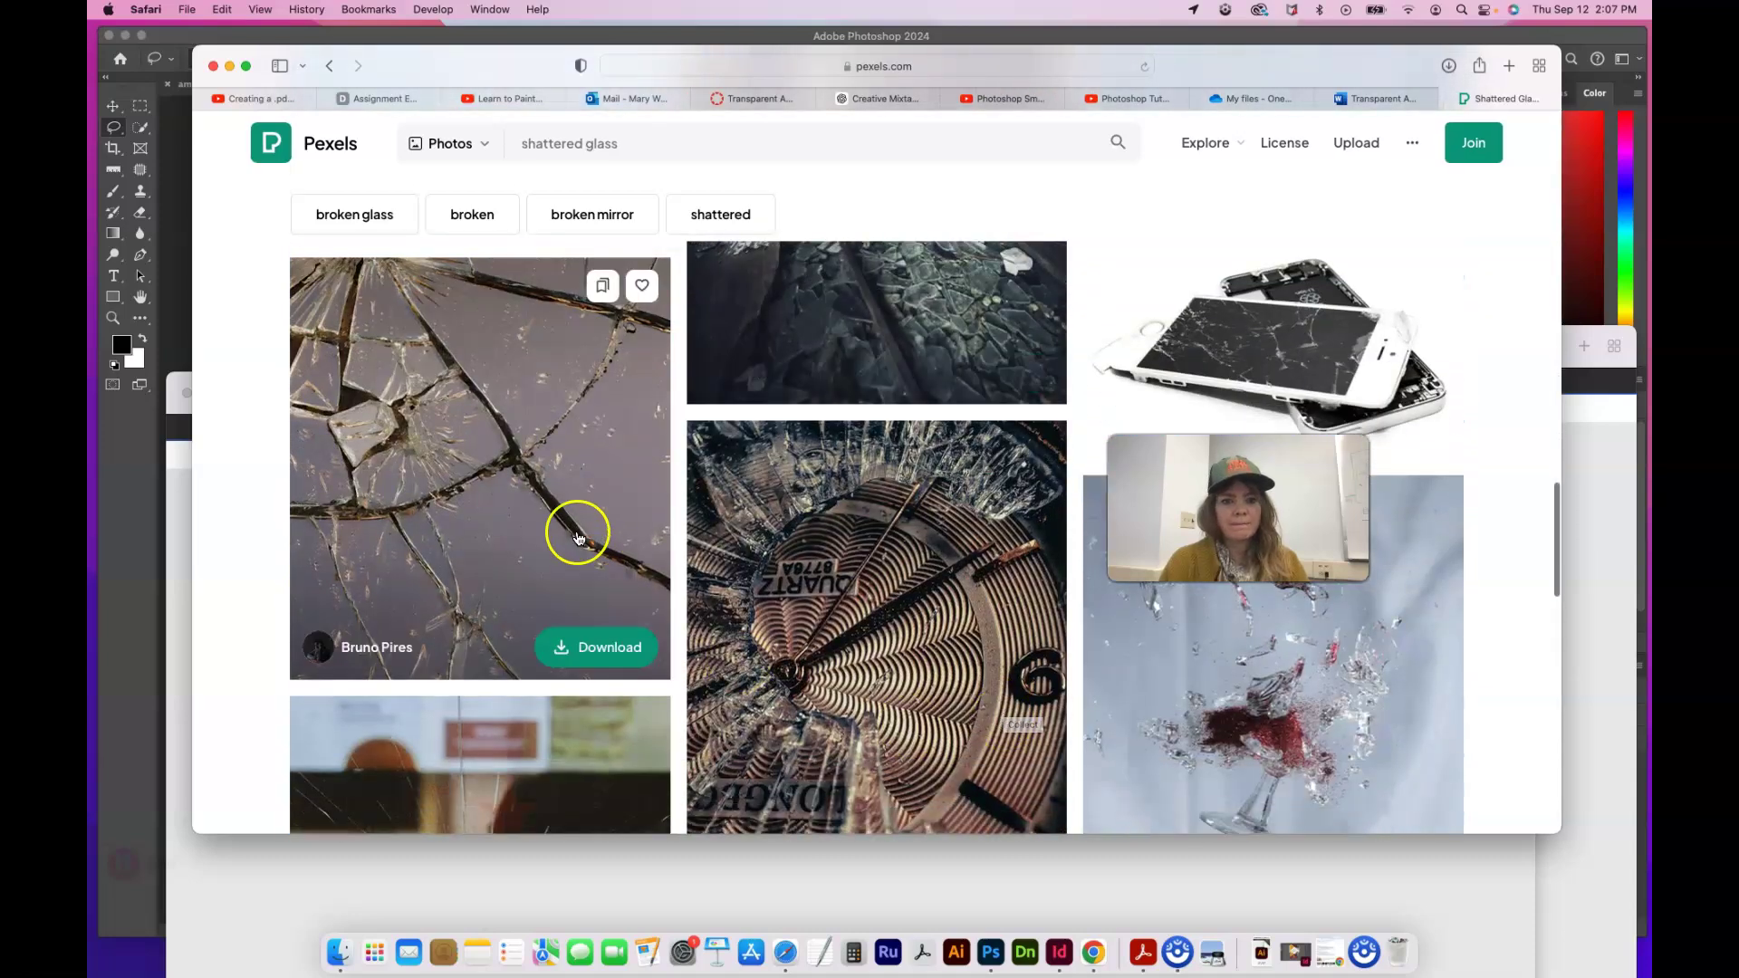
left_click(575, 524)
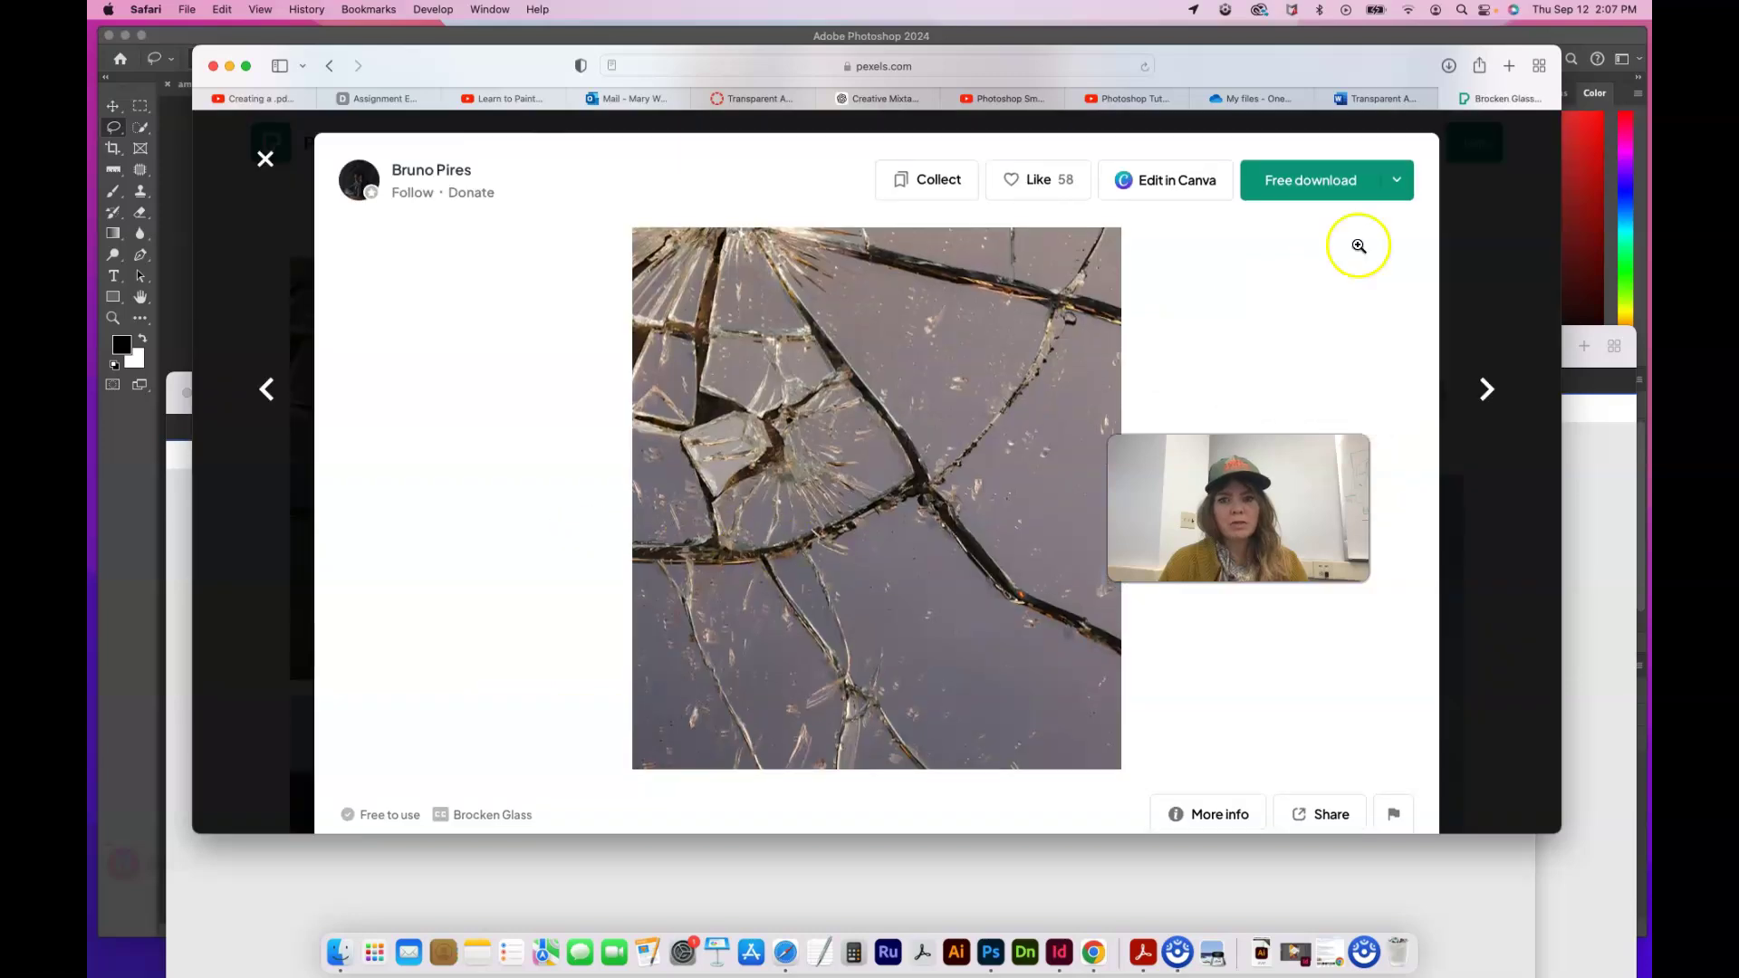
left_click(1338, 201)
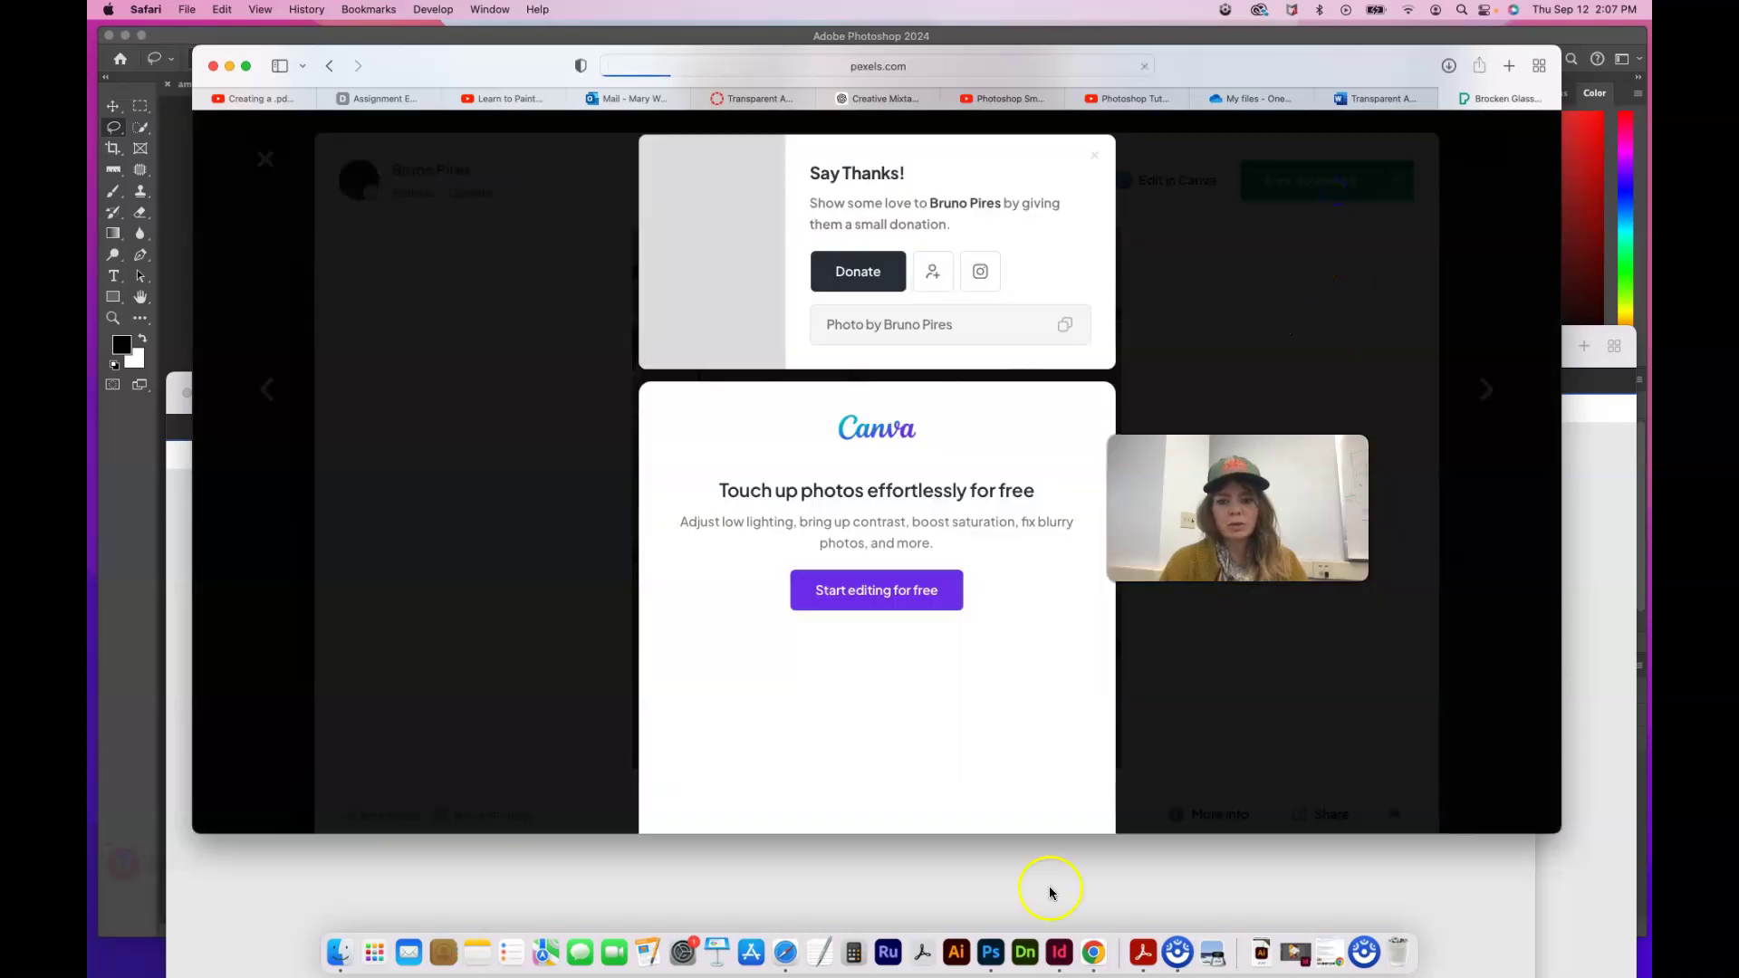
Switch to Photoshop and place the downloaded cracked glass JPEG as an embedded image in the portrait document
left_click(991, 952)
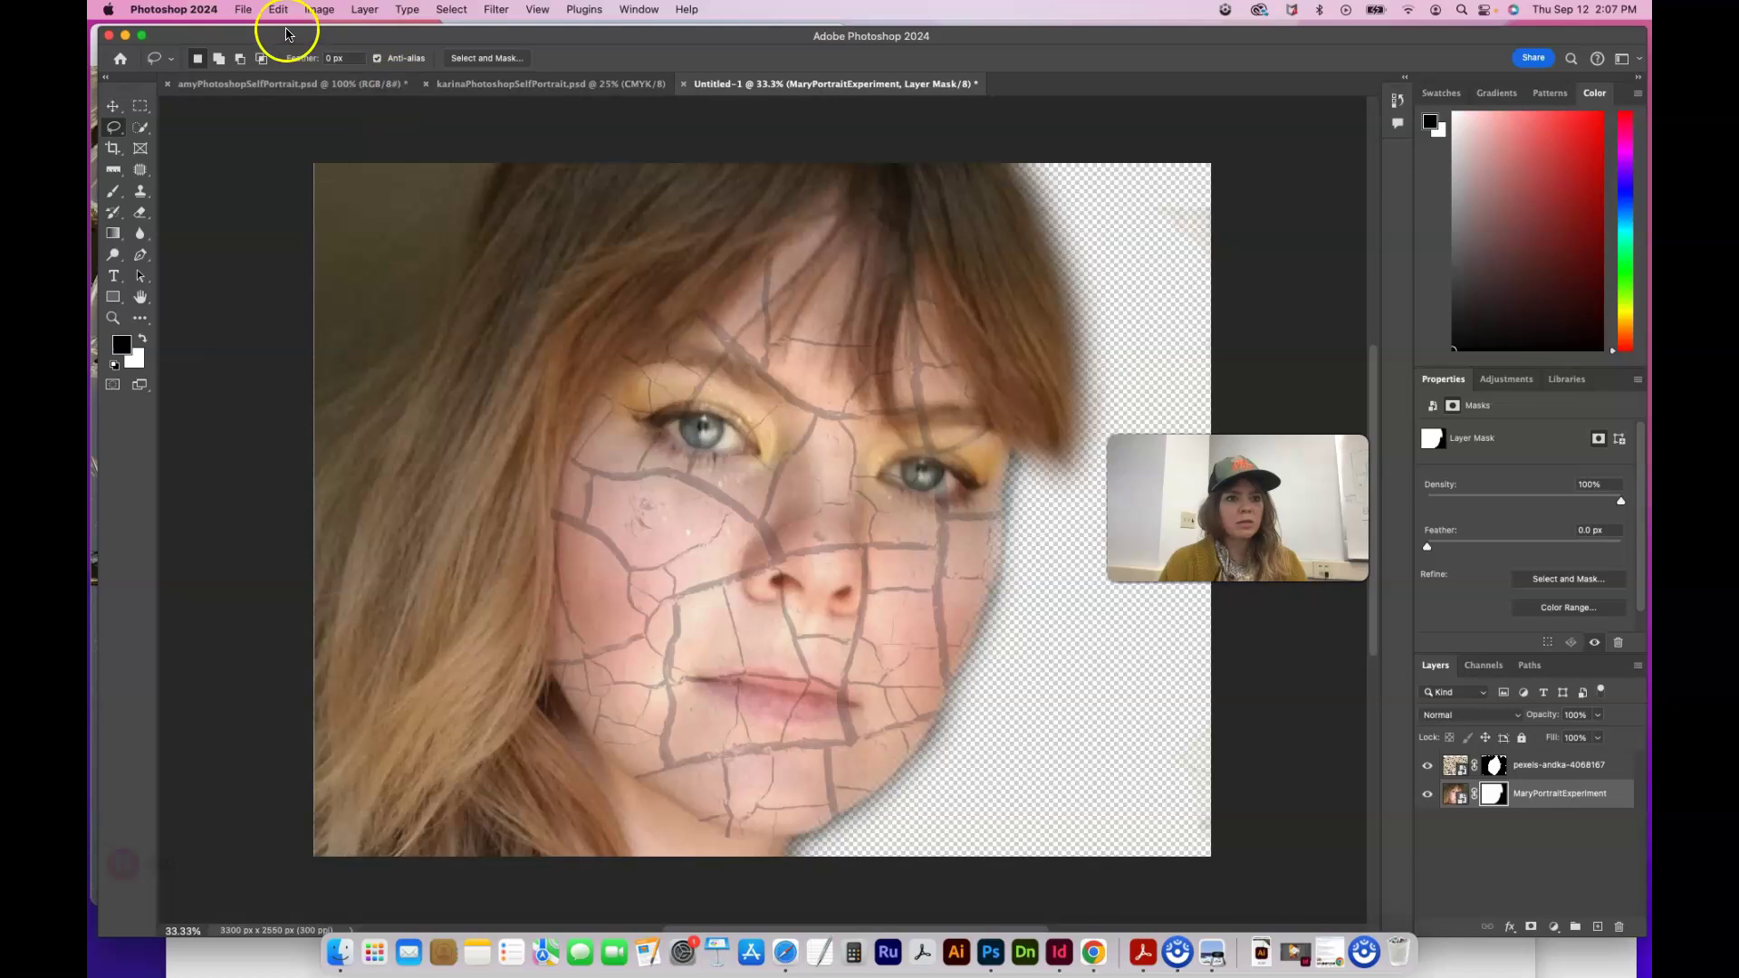
left_click(243, 9)
left_click(302, 339)
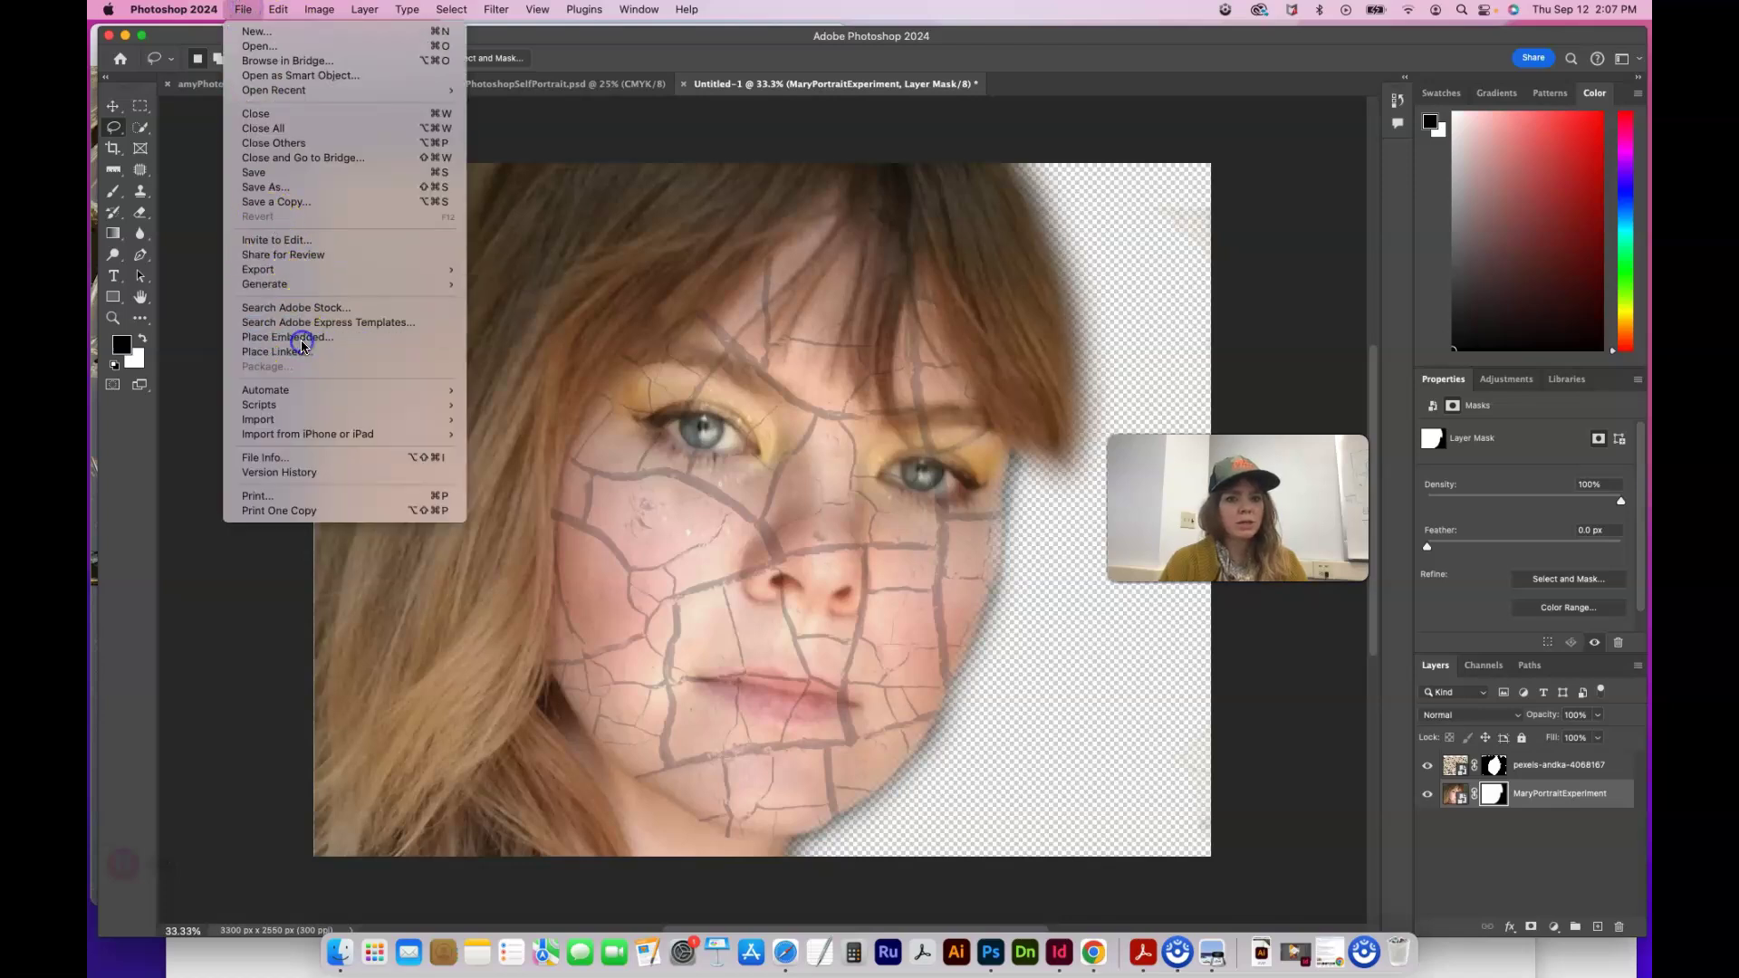
left_click(670, 335)
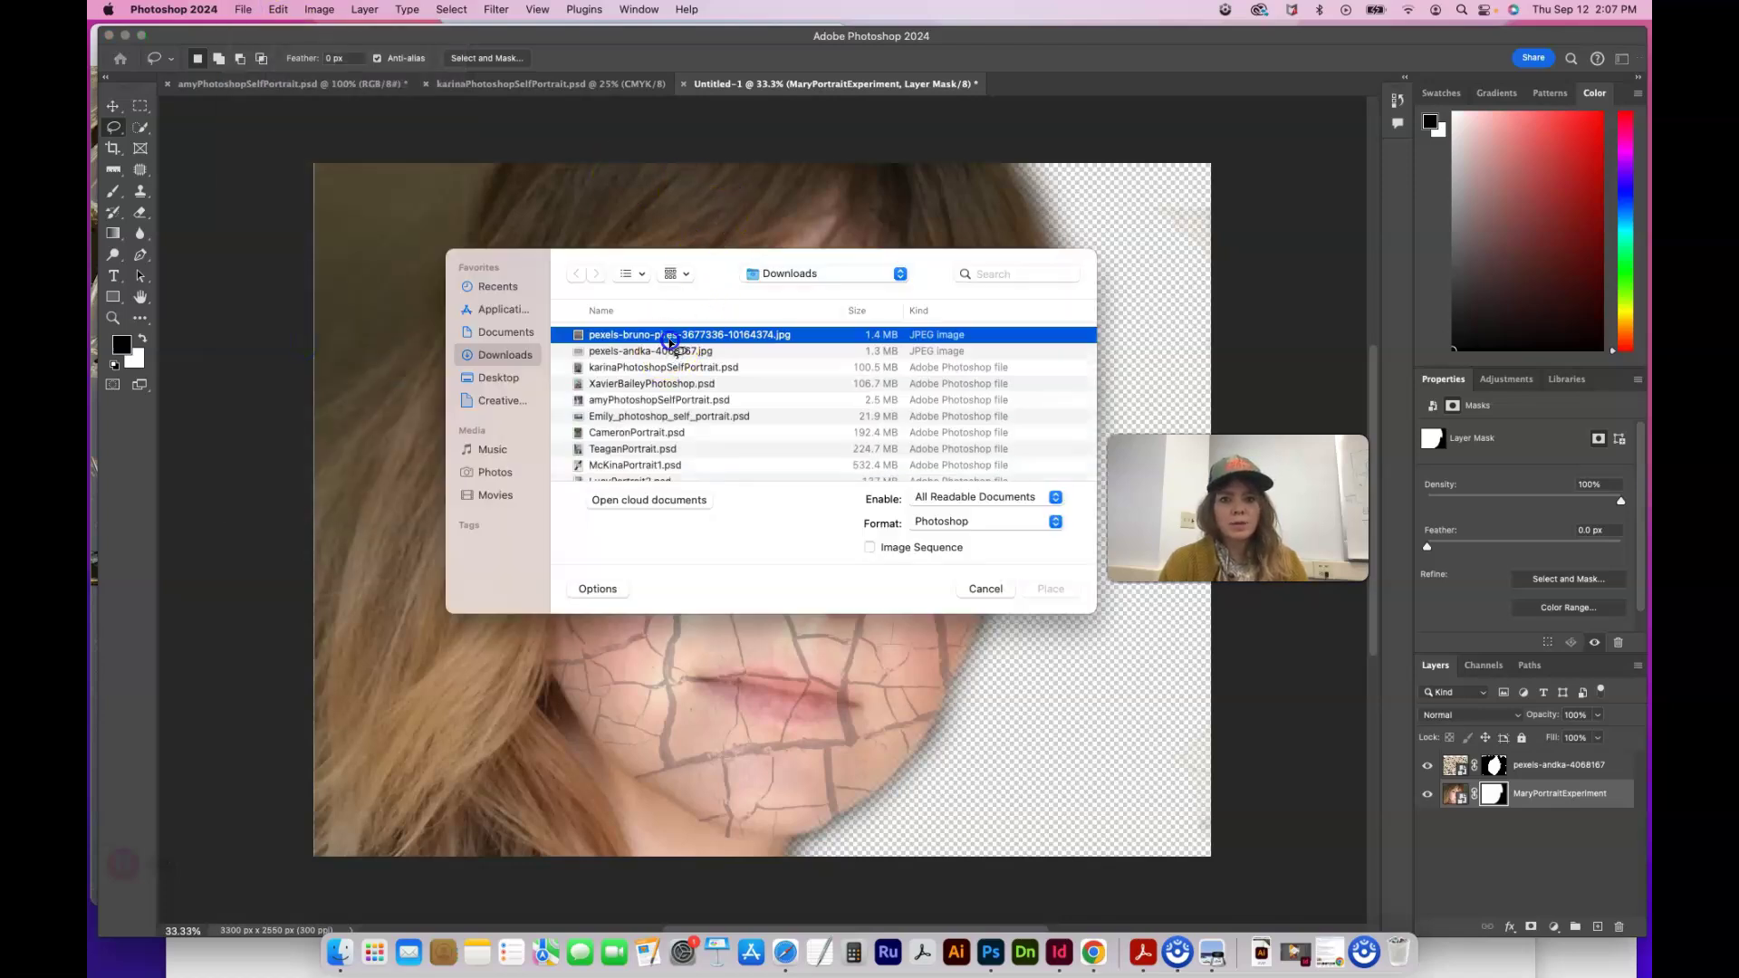
left_click(1050, 588)
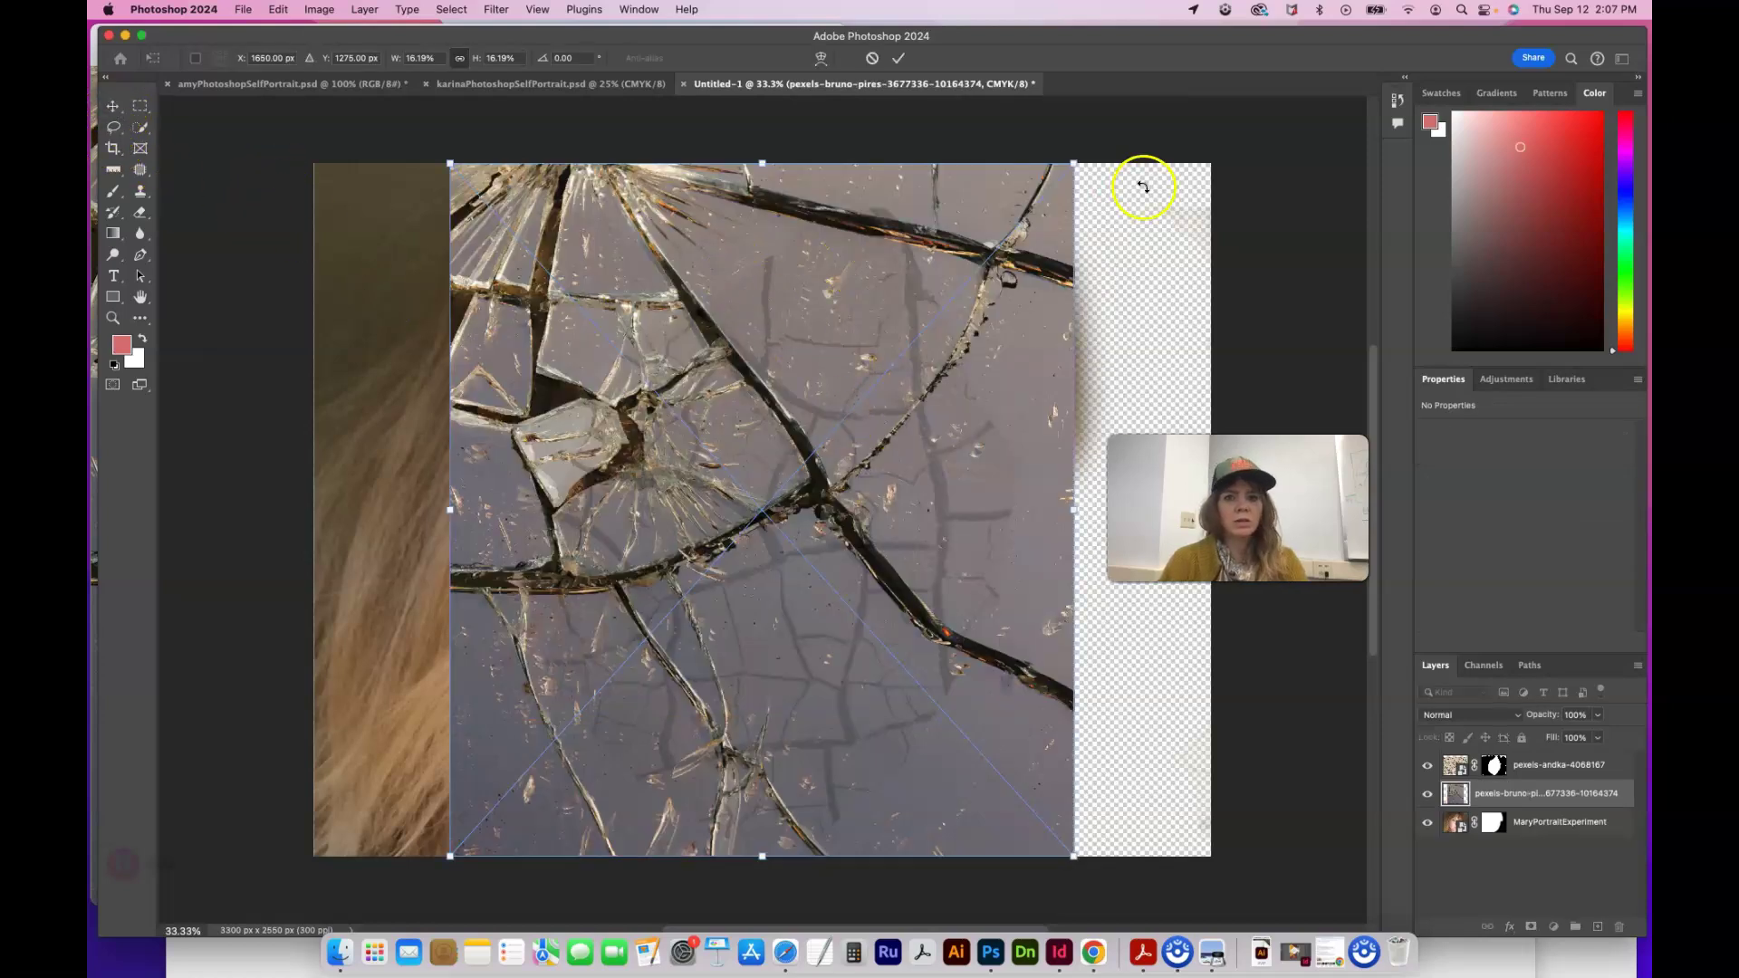
Rotate the placed glass image to -90° and enlarge it over the right half of the canvas
left_click_drag(1097, 154, 639, 183)
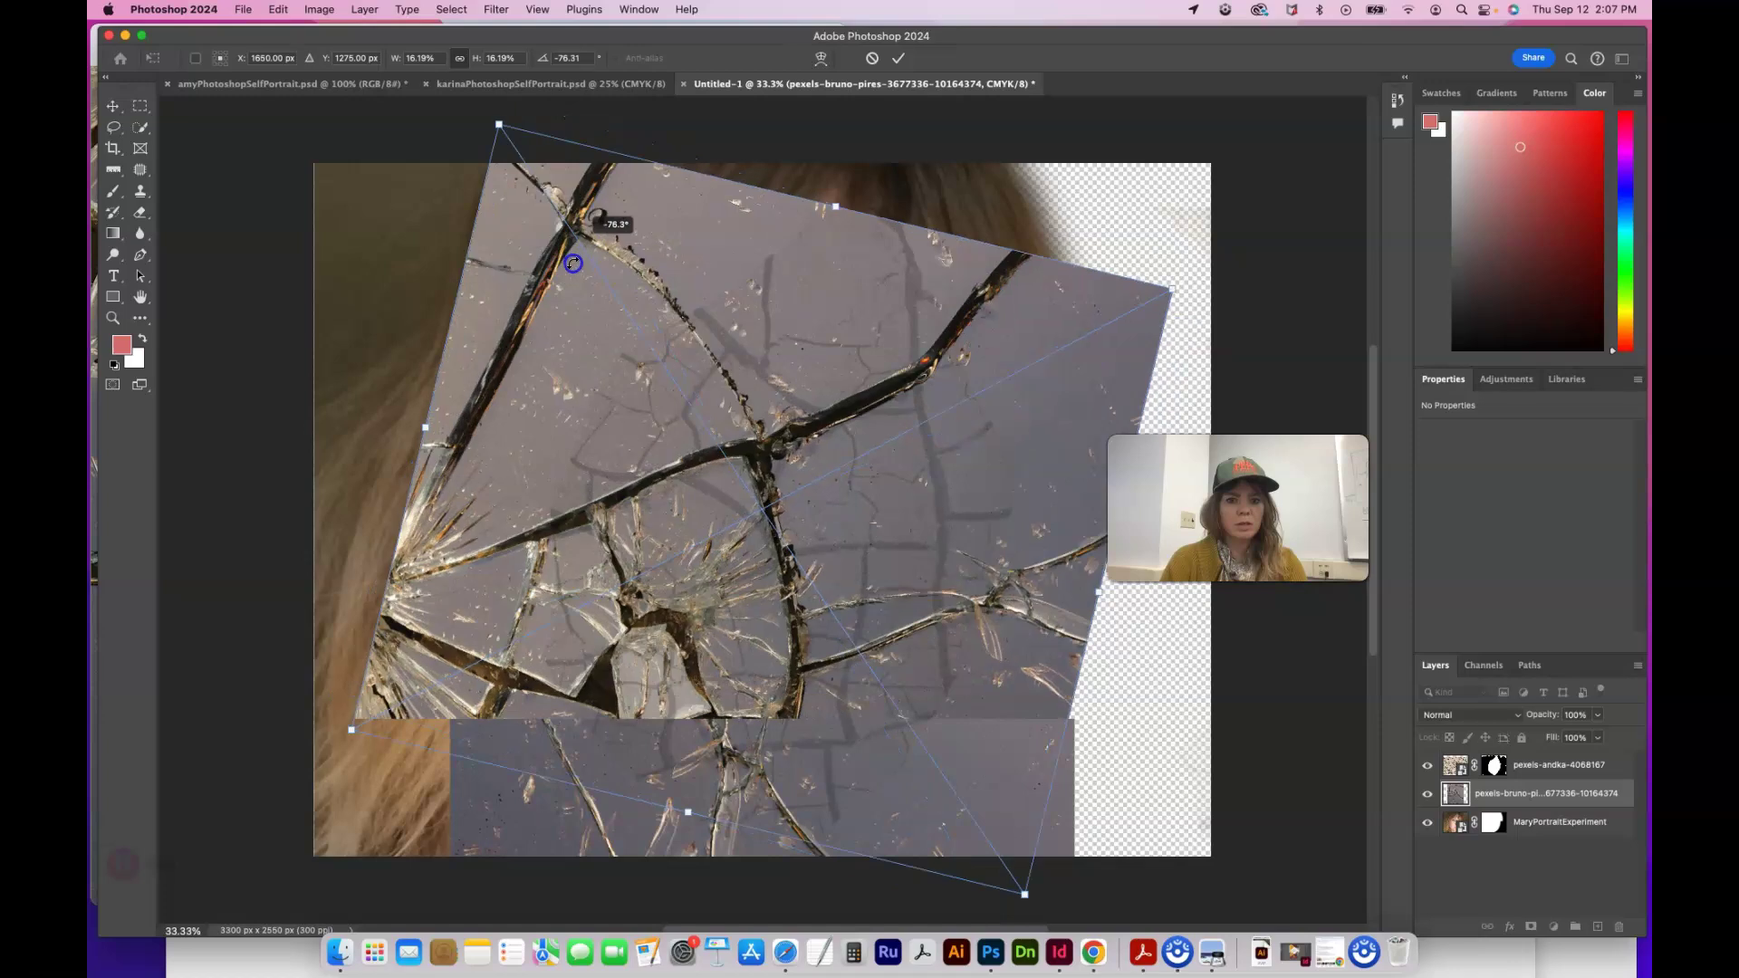
left_click_drag(573, 263, 570, 327)
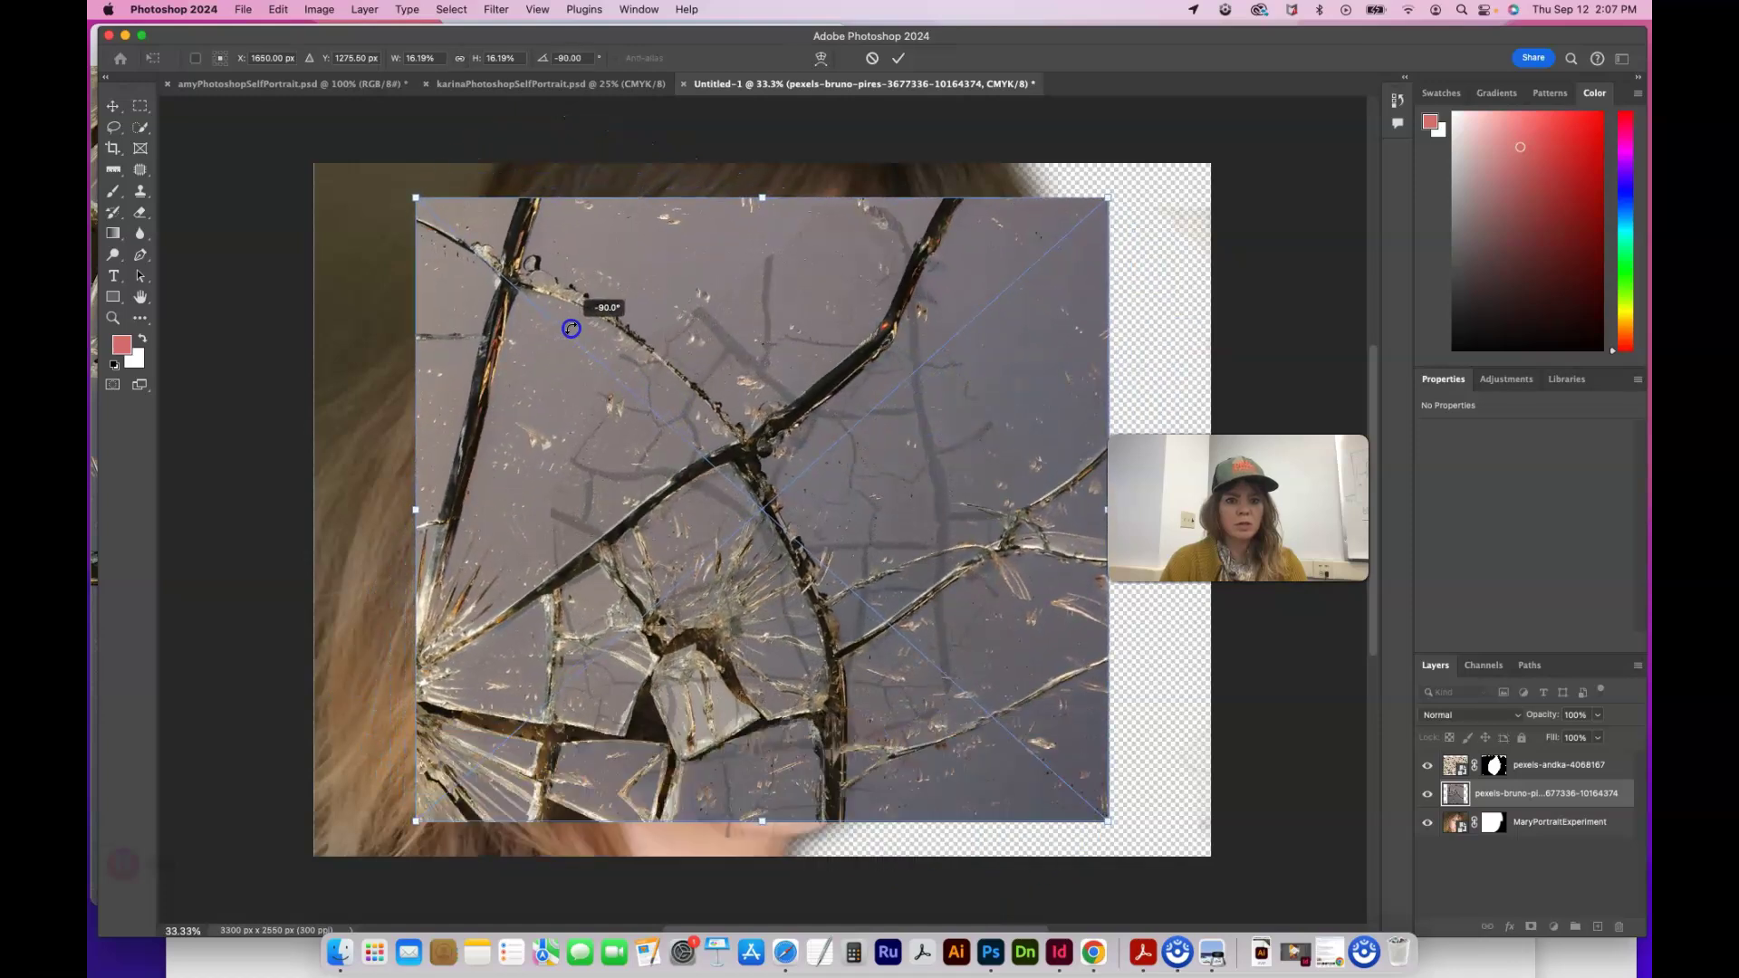
left_click_drag(722, 404, 1205, 351)
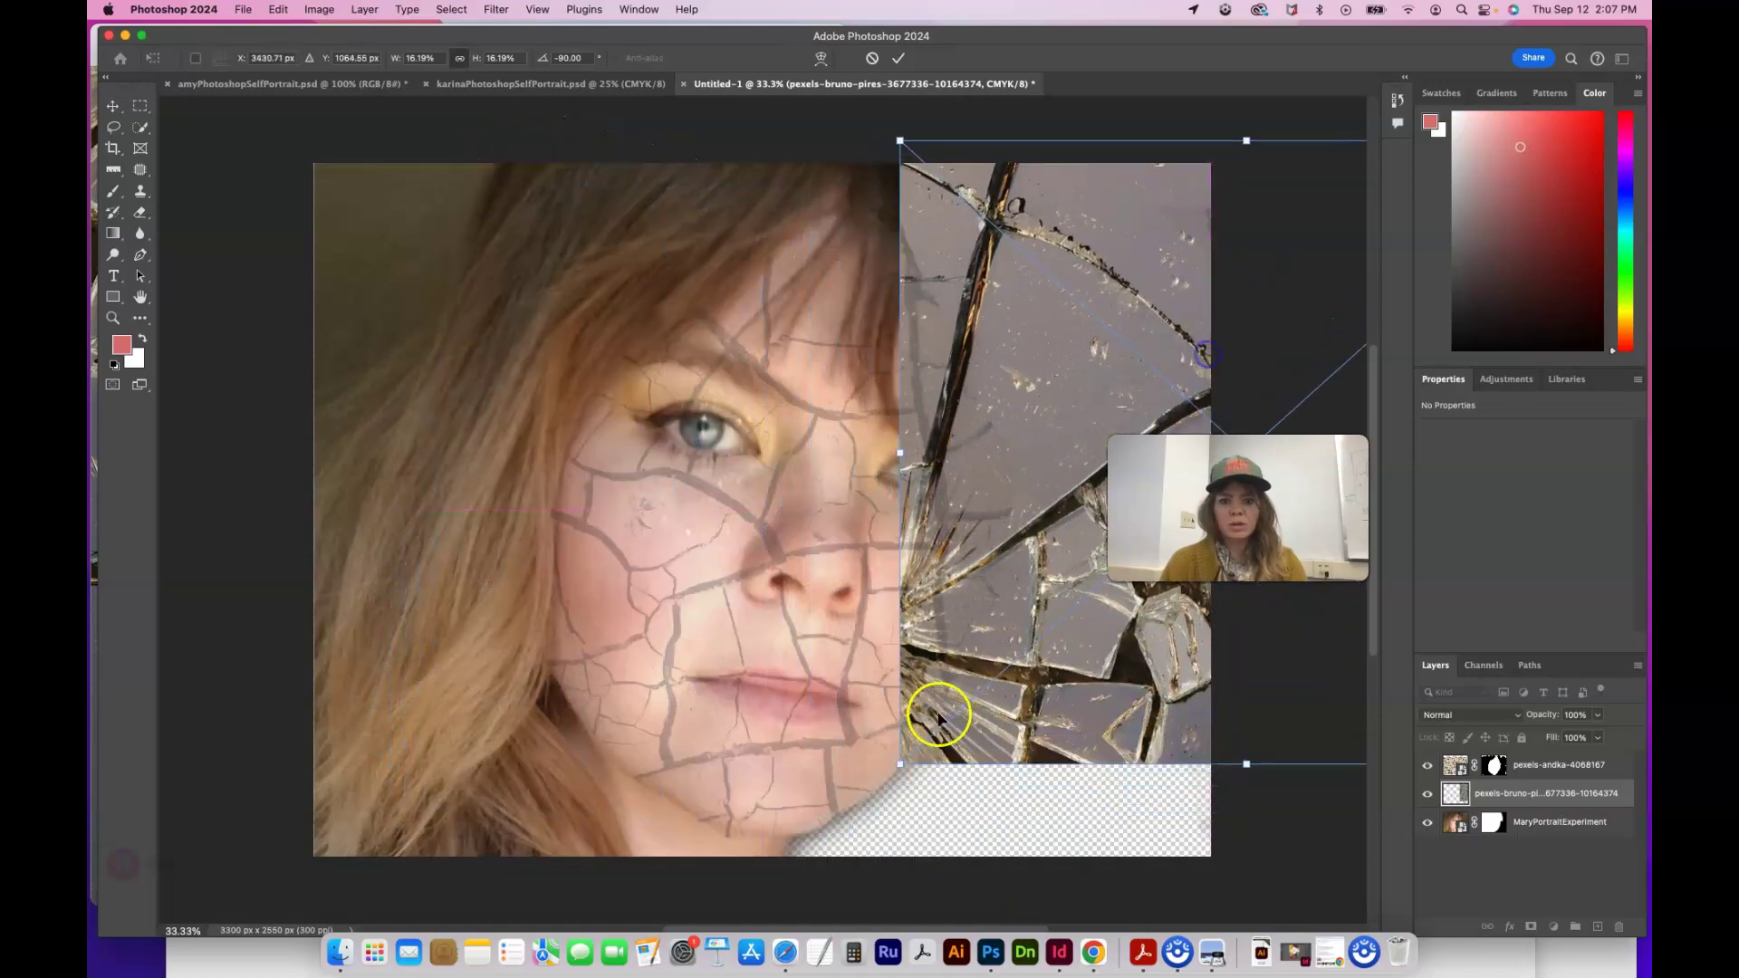
left_click_drag(897, 764, 780, 863)
key("Return")
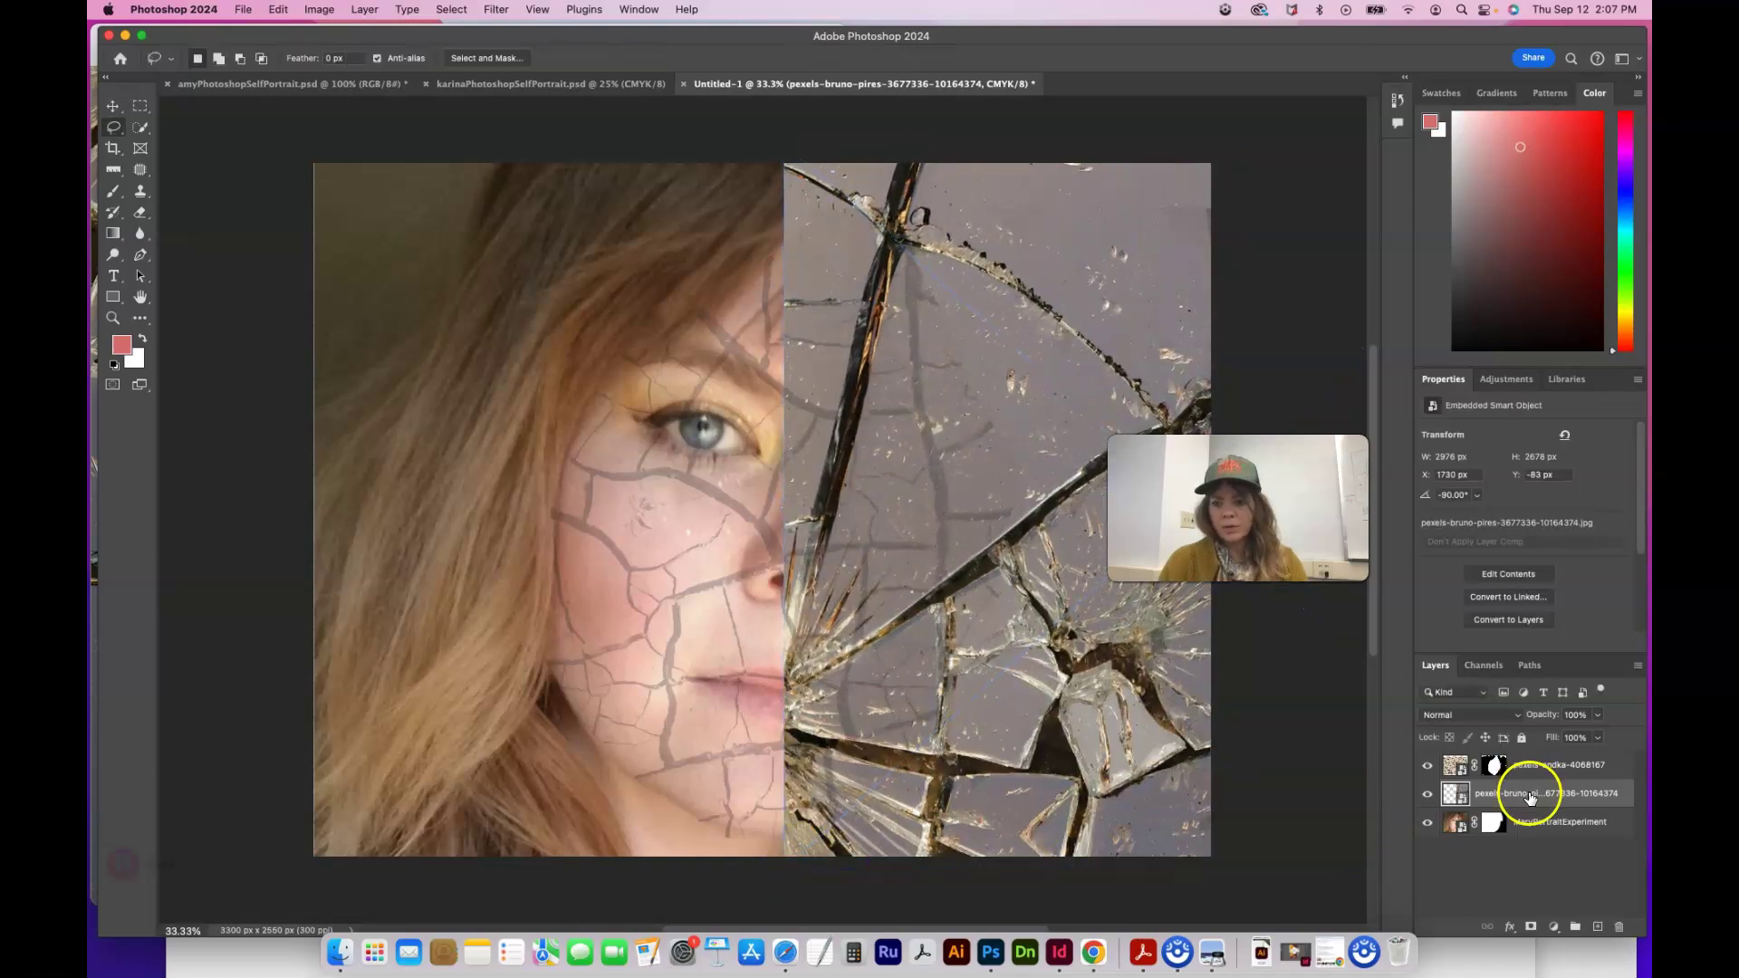
Reorder the broken glass layer beneath the portrait layer so the glass fills only the cut-away side
left_click_drag(1525, 793, 1530, 835)
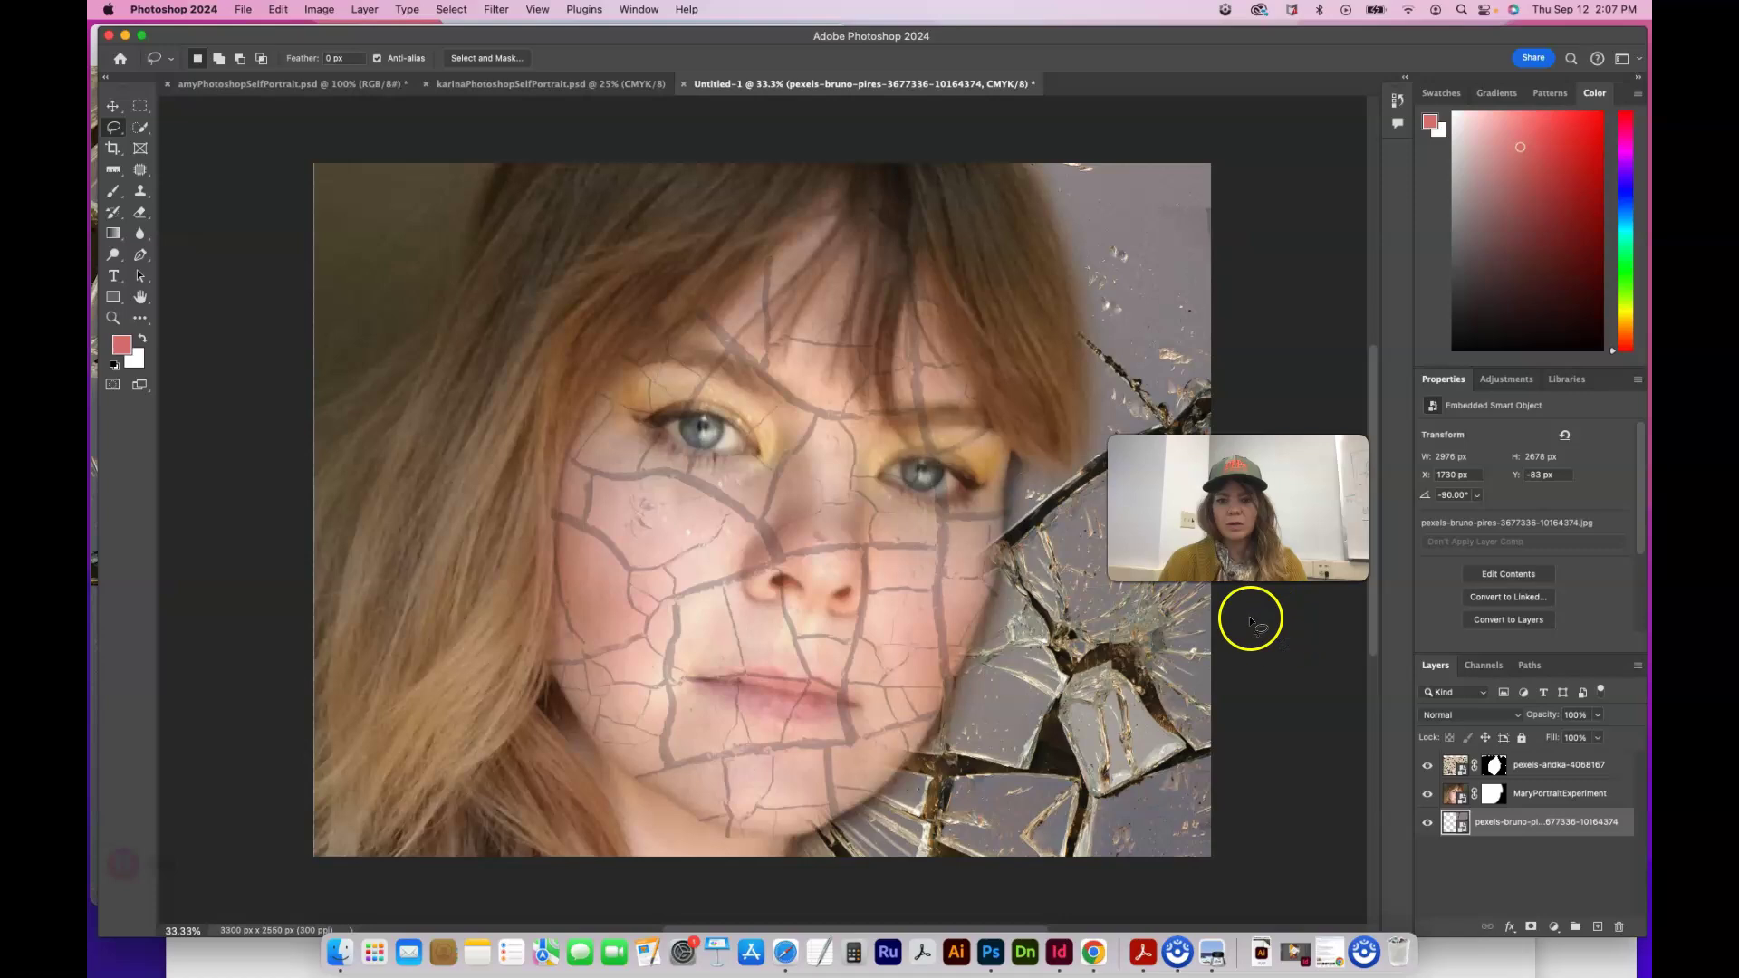
mouse_move(1089, 727)
left_mouse_down()
mouse_move(1134, 730)
mouse_move(1099, 652)
left_mouse_up()
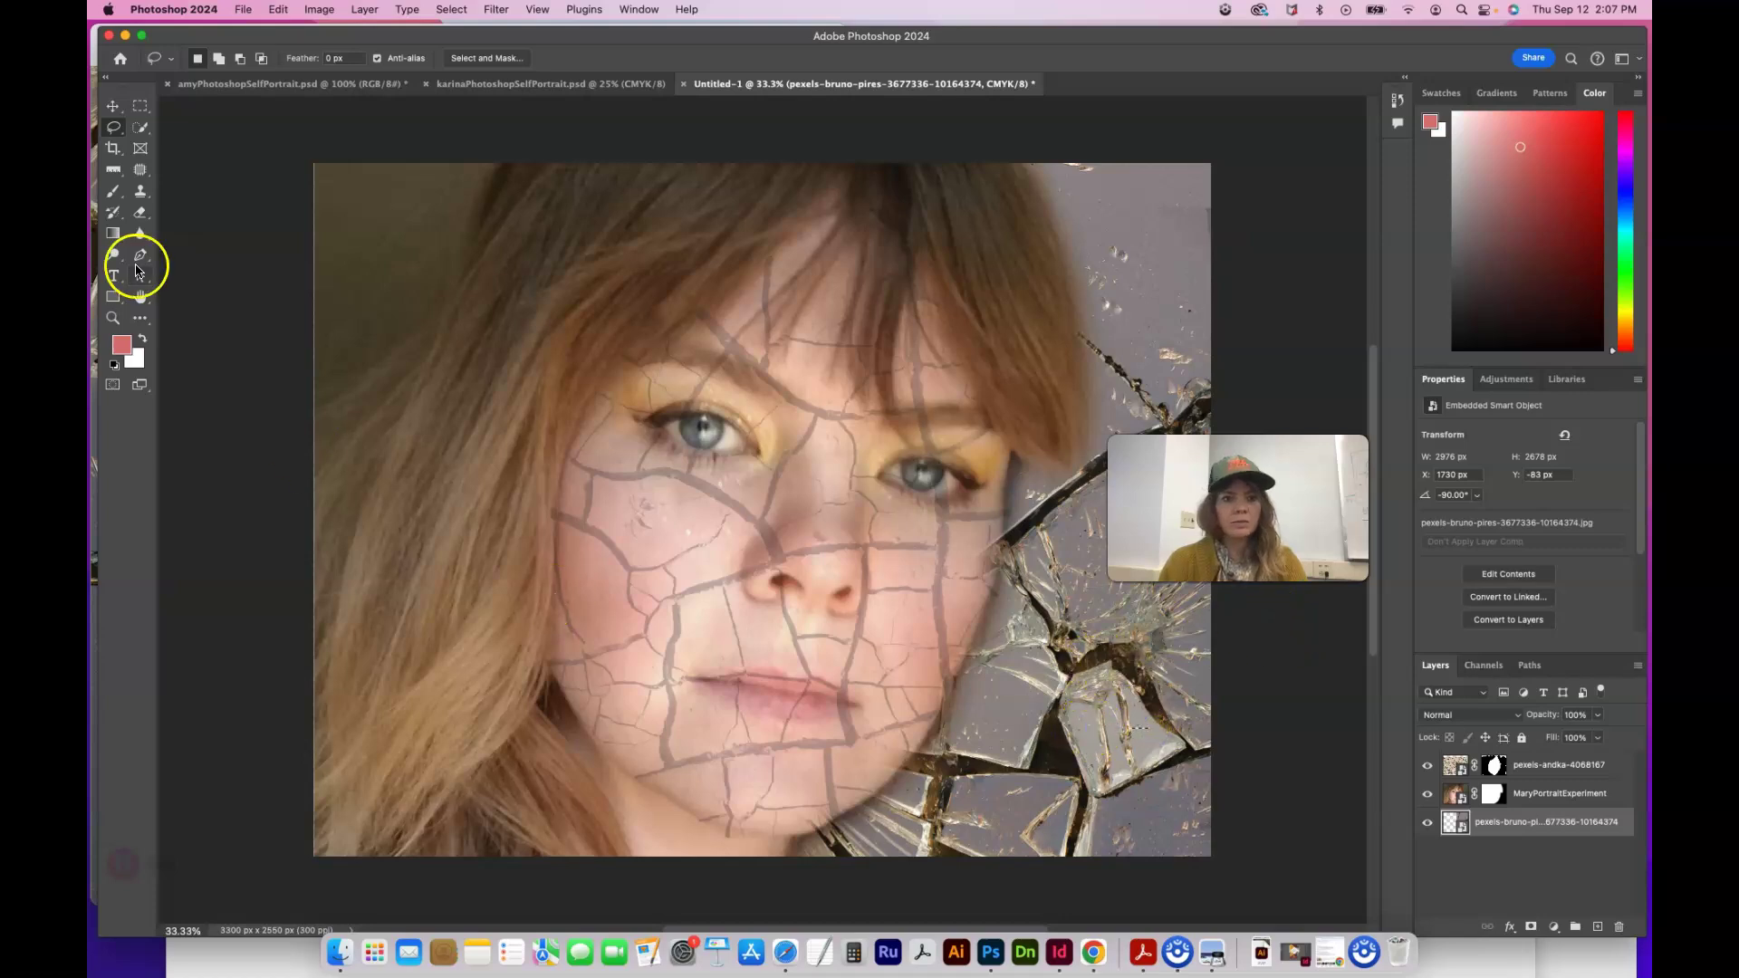
left_click(113, 106)
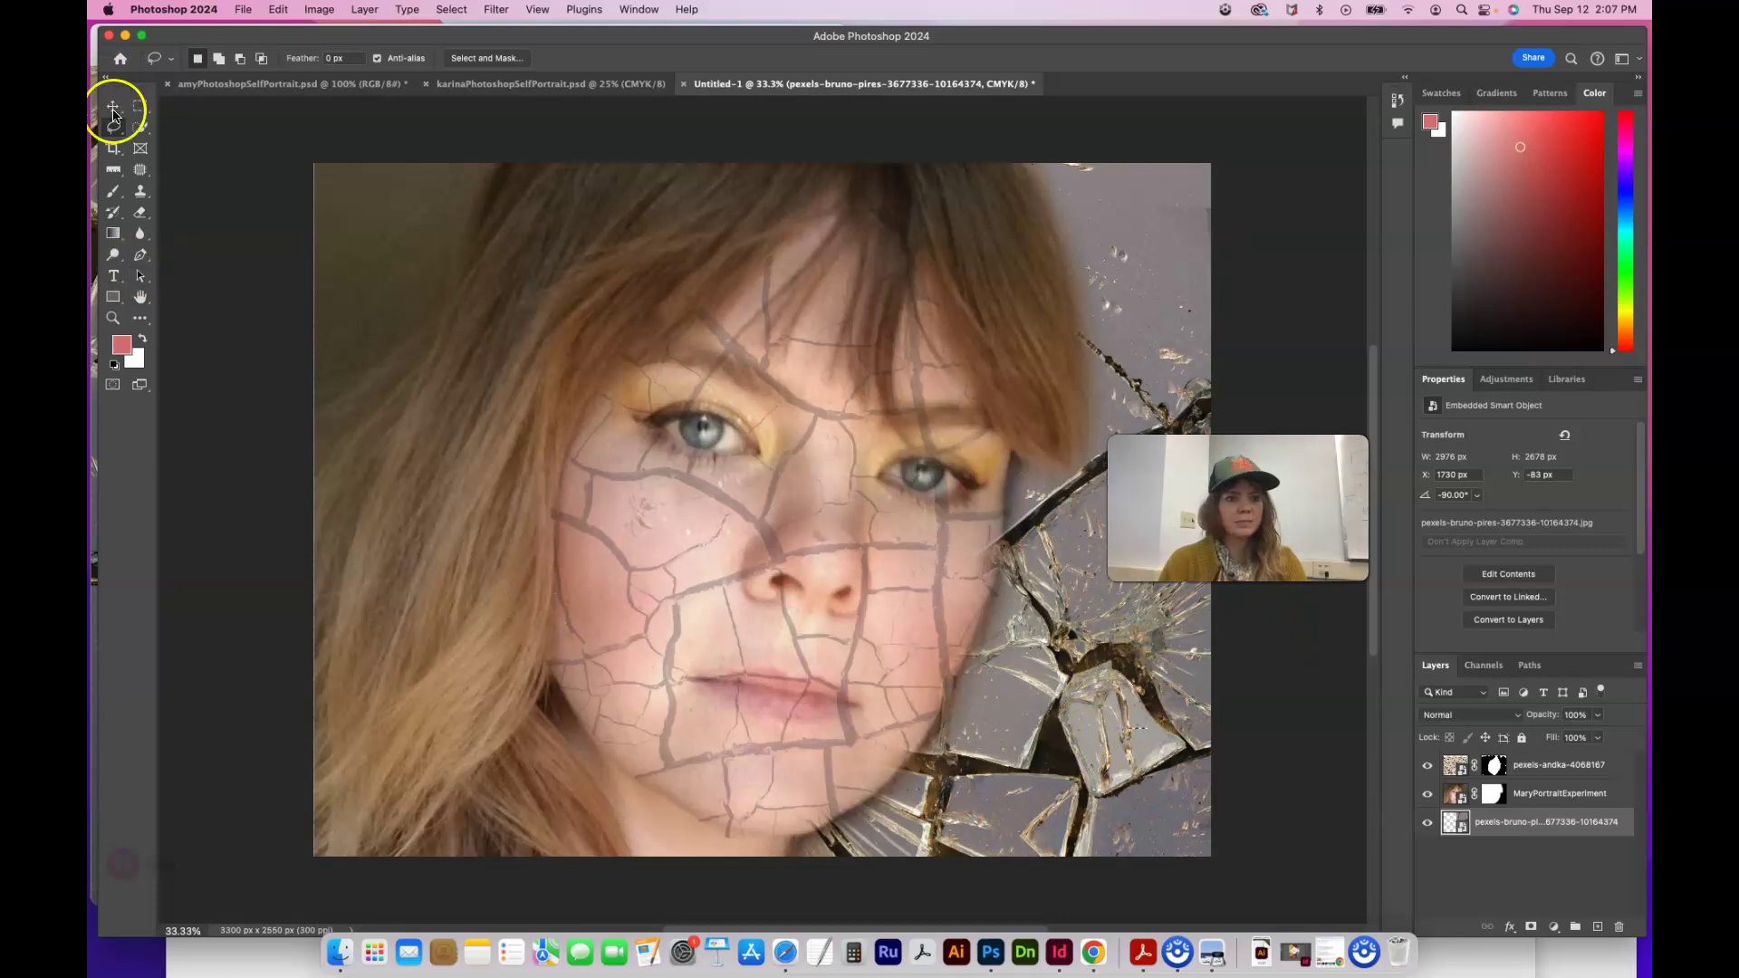
left_click(1547, 793)
left_click(1505, 714)
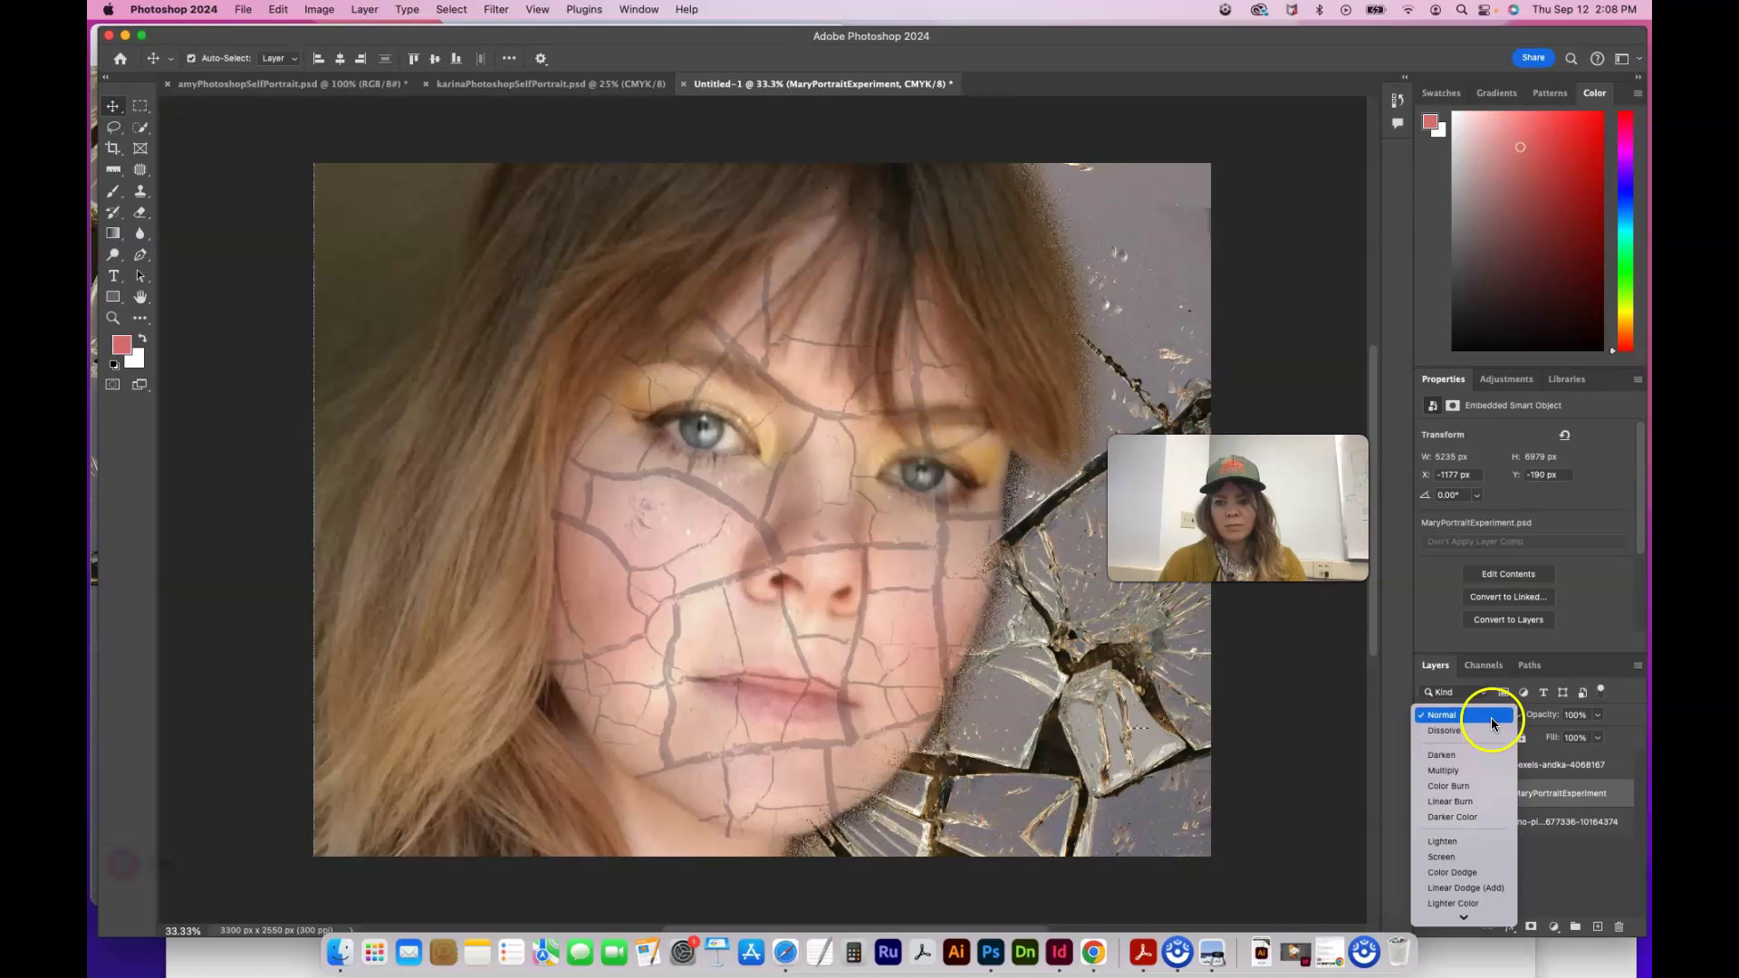
left_click(1467, 715)
mouse_move(1599, 724)
left_mouse_down()
mouse_move(1570, 740)
mouse_move(1621, 740)
left_mouse_up()
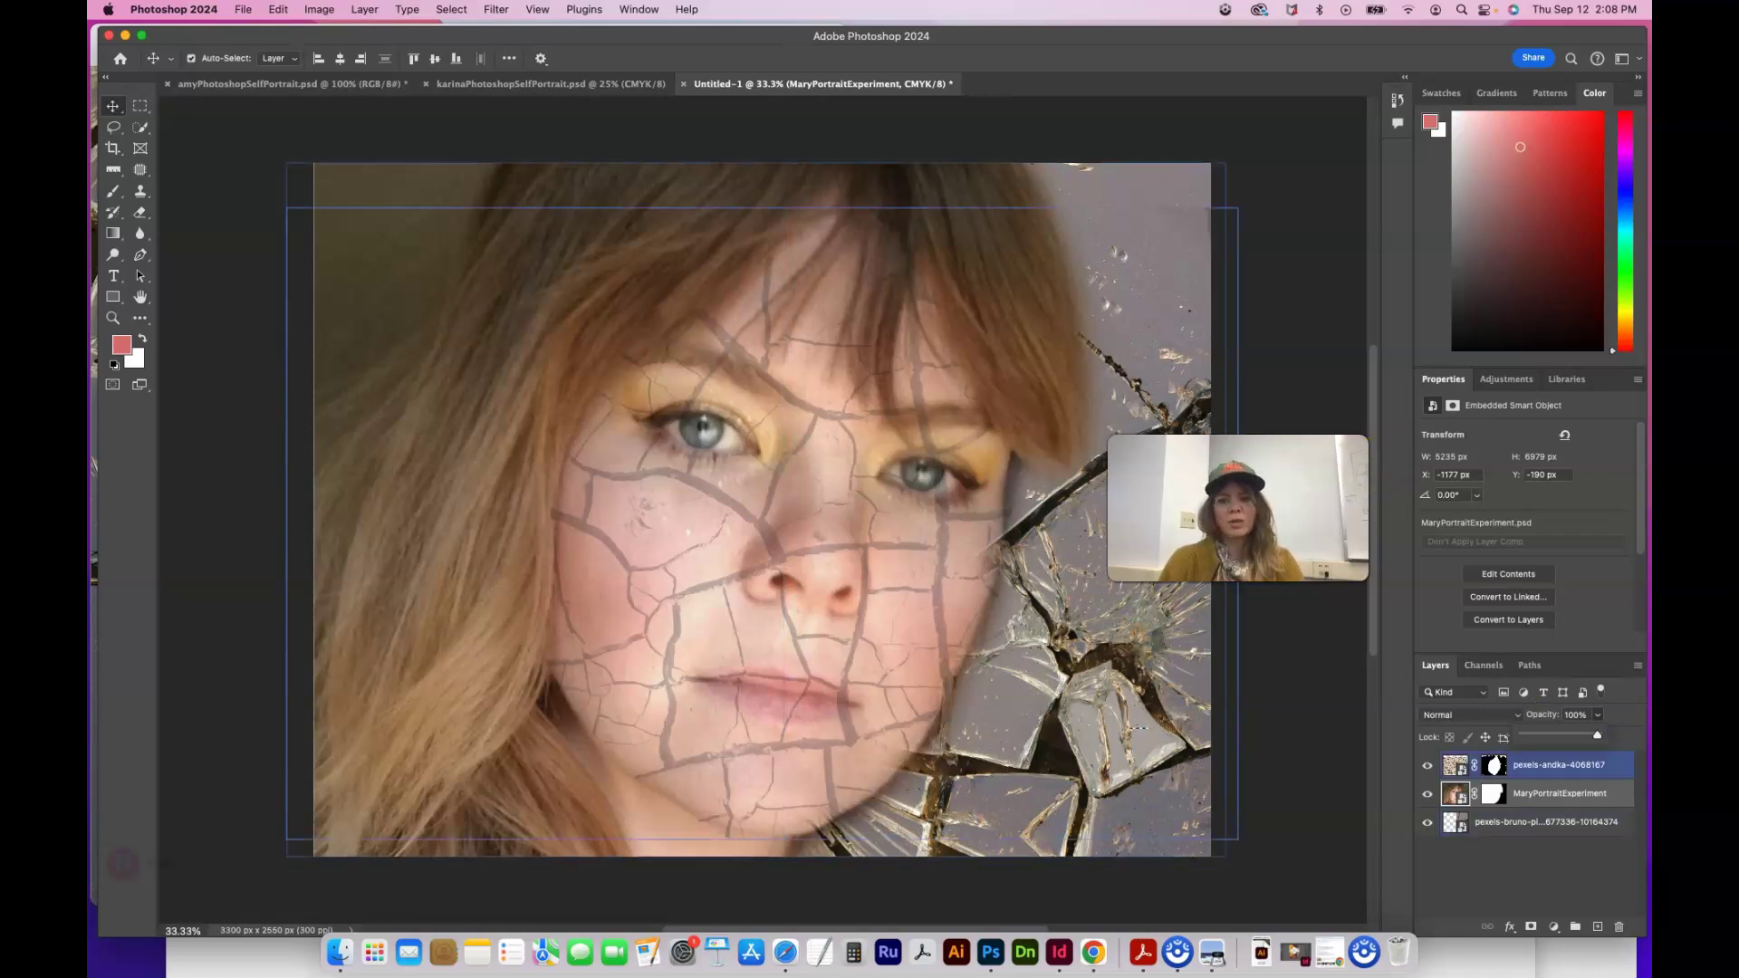
left_click_drag(1266, 340, 1332, 330)
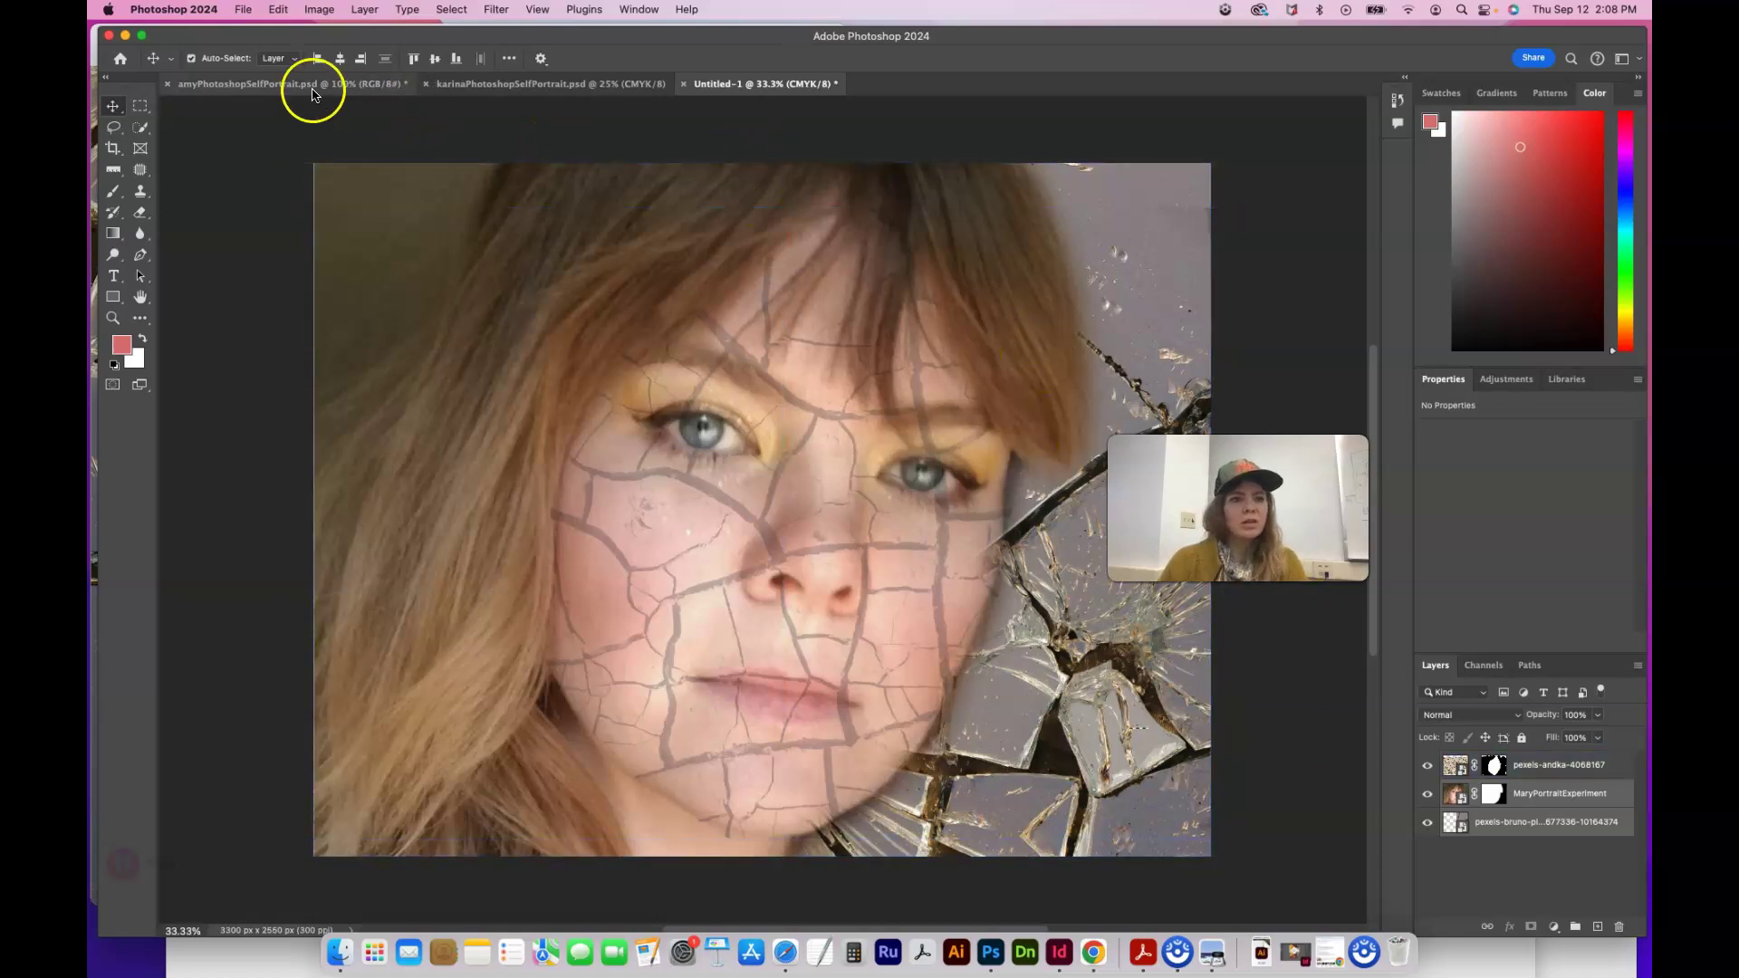
Compare the composite with the cracked, shattering face in the other open self-portrait document
left_click(272, 86)
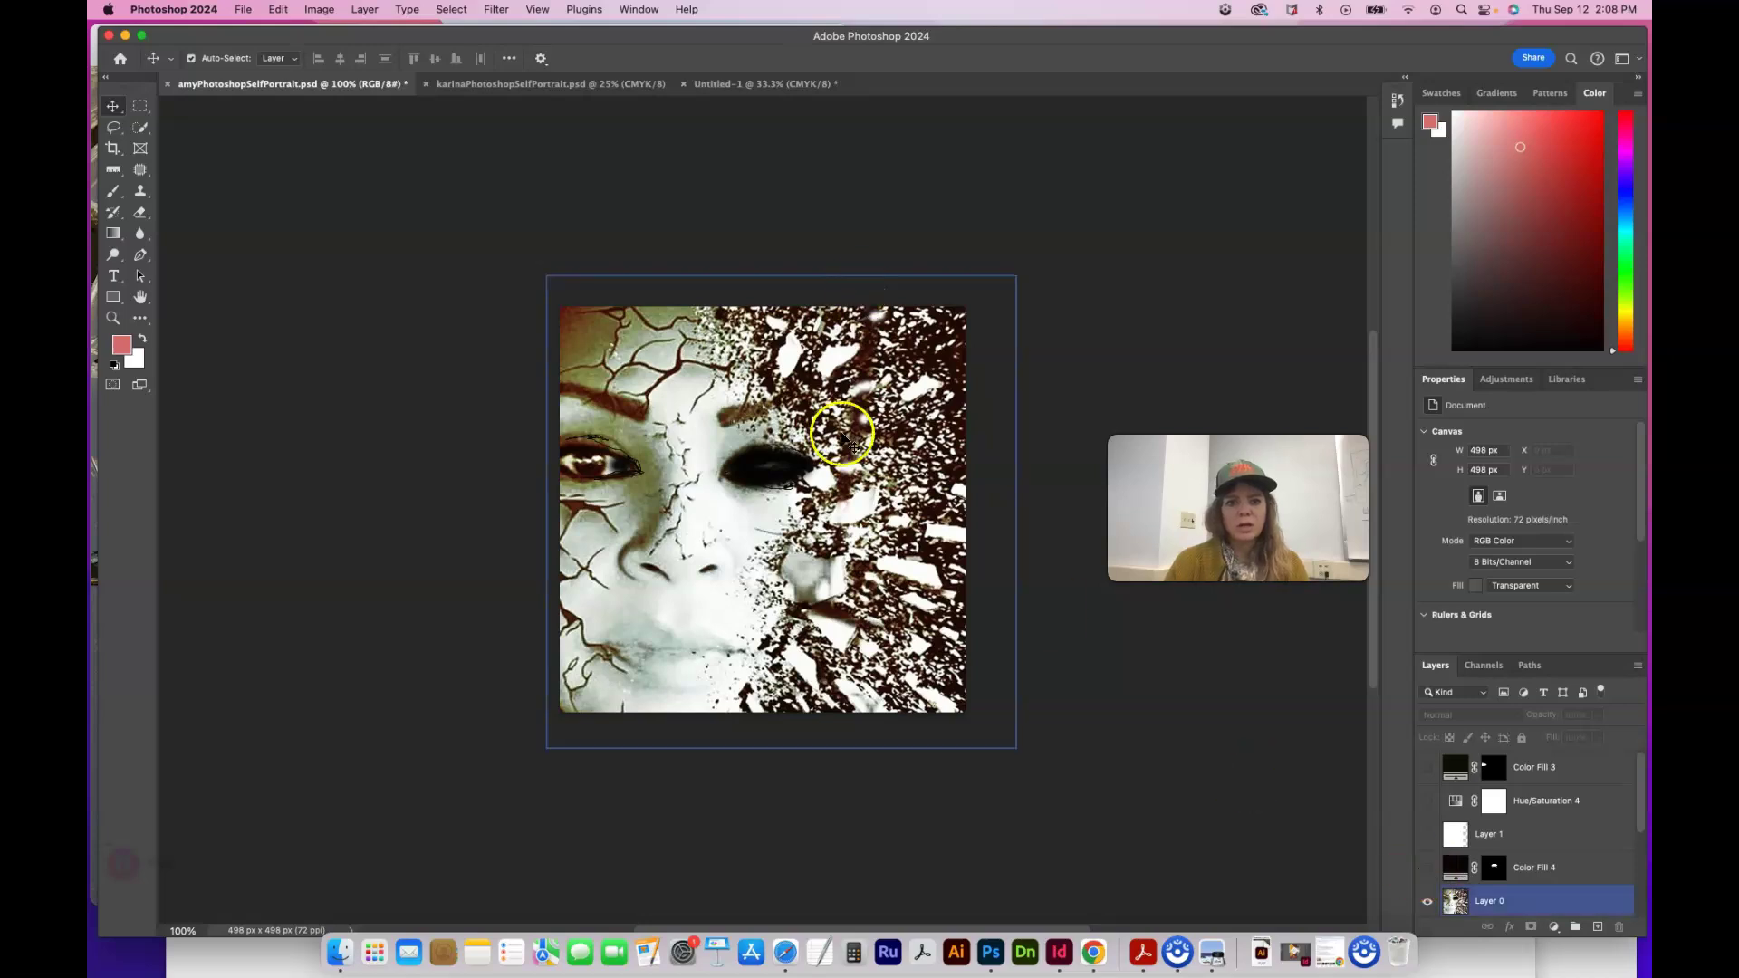
left_click(749, 86)
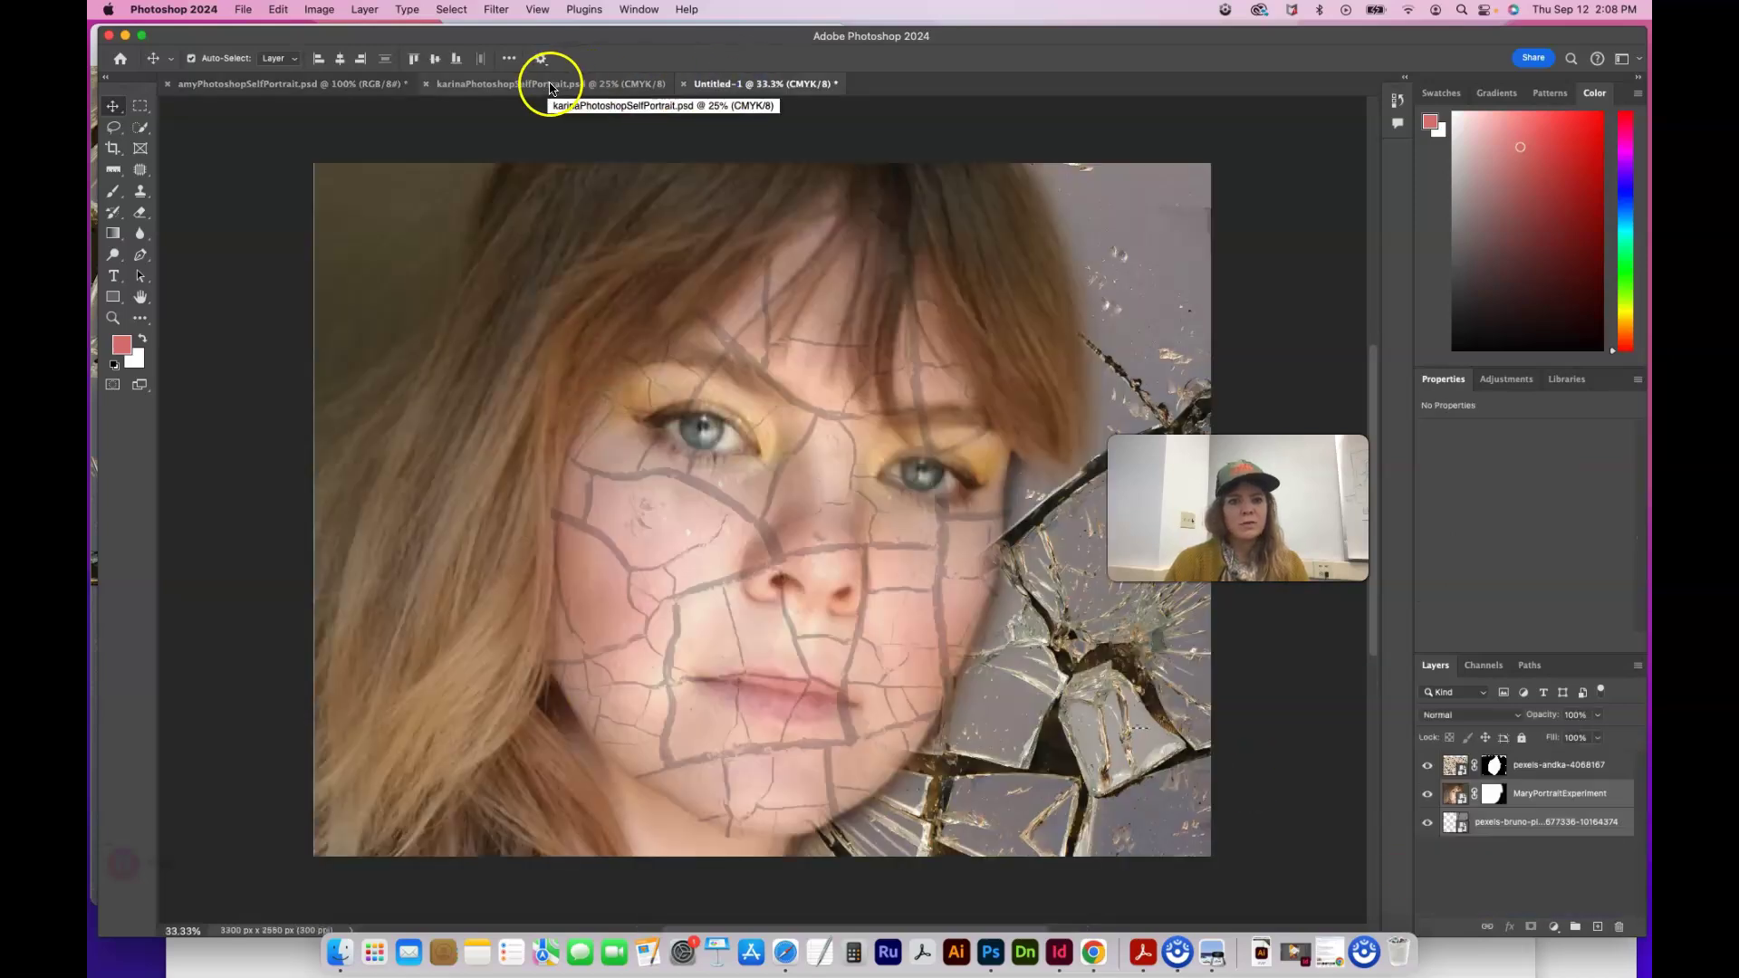
left_click(346, 84)
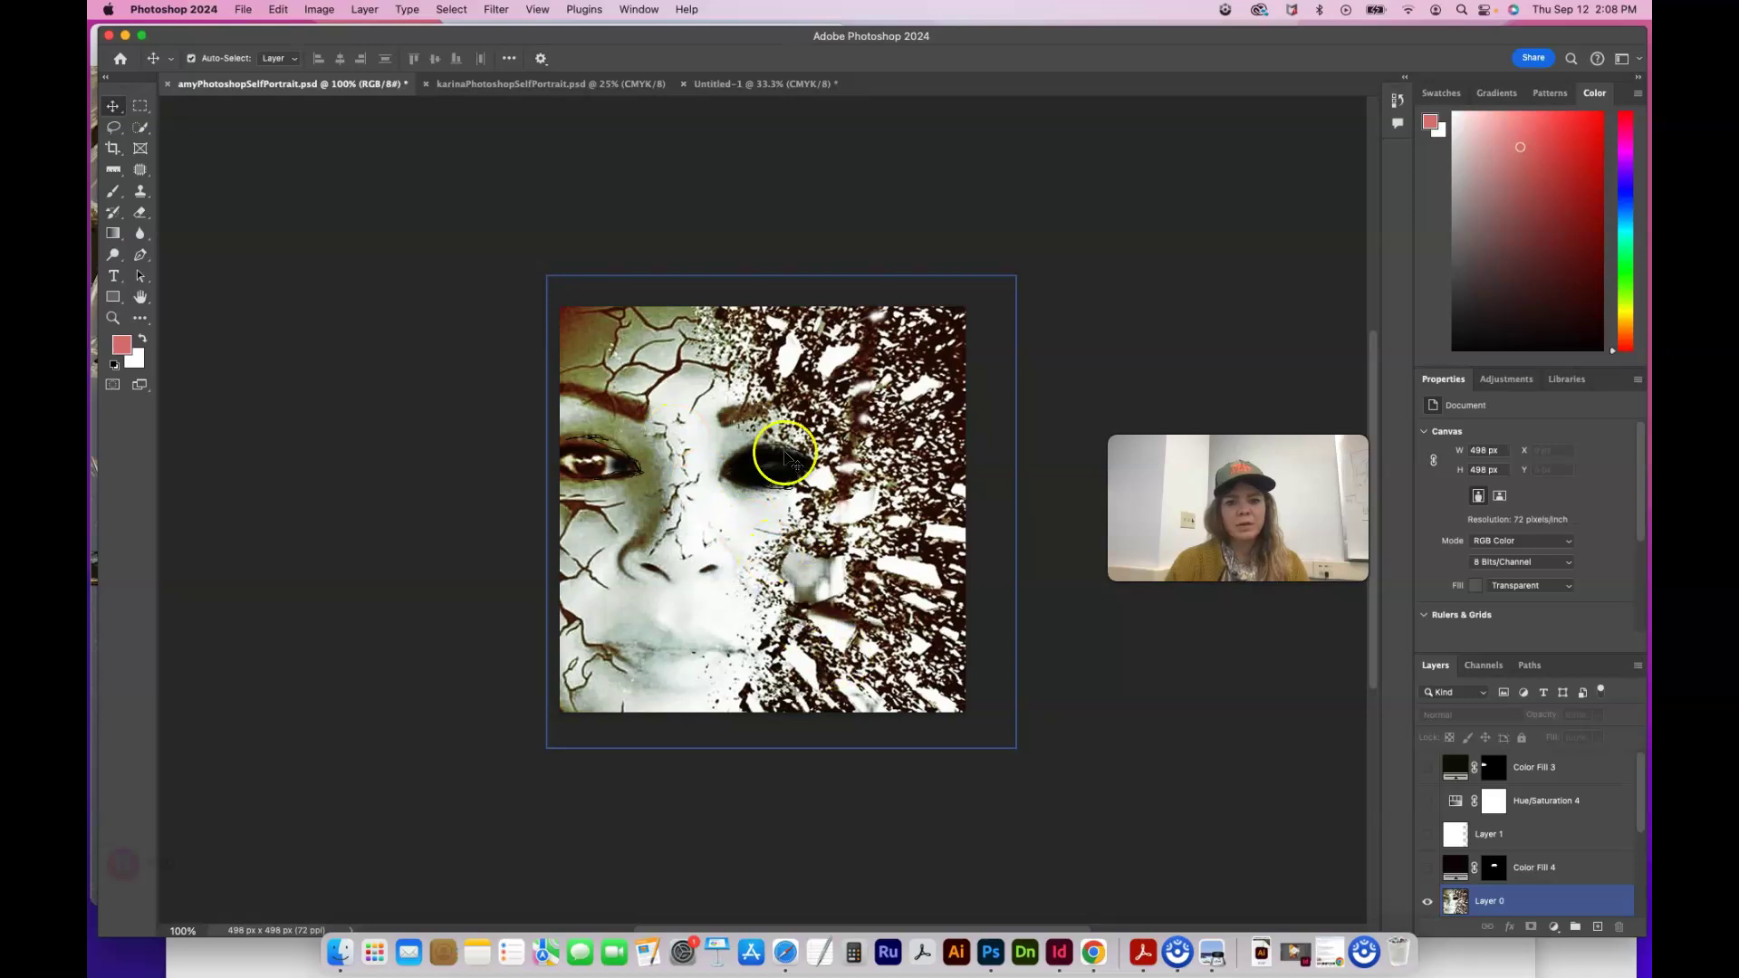
left_click(554, 85)
left_click(754, 83)
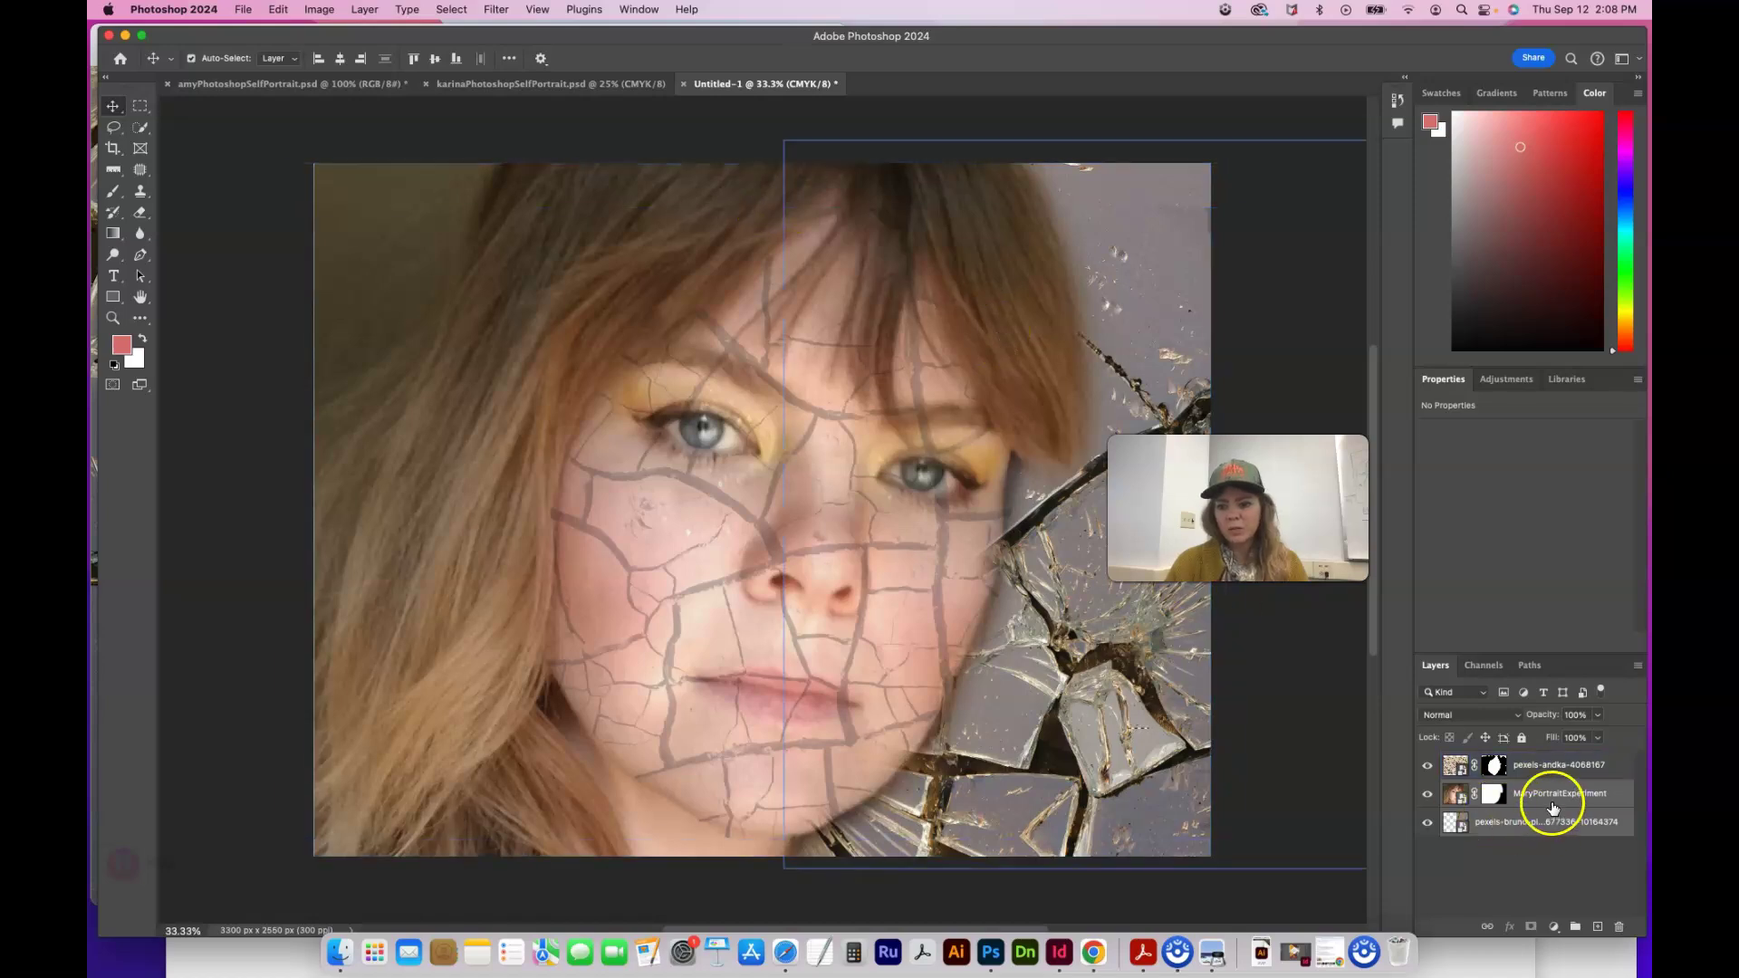
Add a Hue/Saturation adjustment above the portrait layer and clip it to that layer
left_click(1553, 795)
left_click(1556, 927)
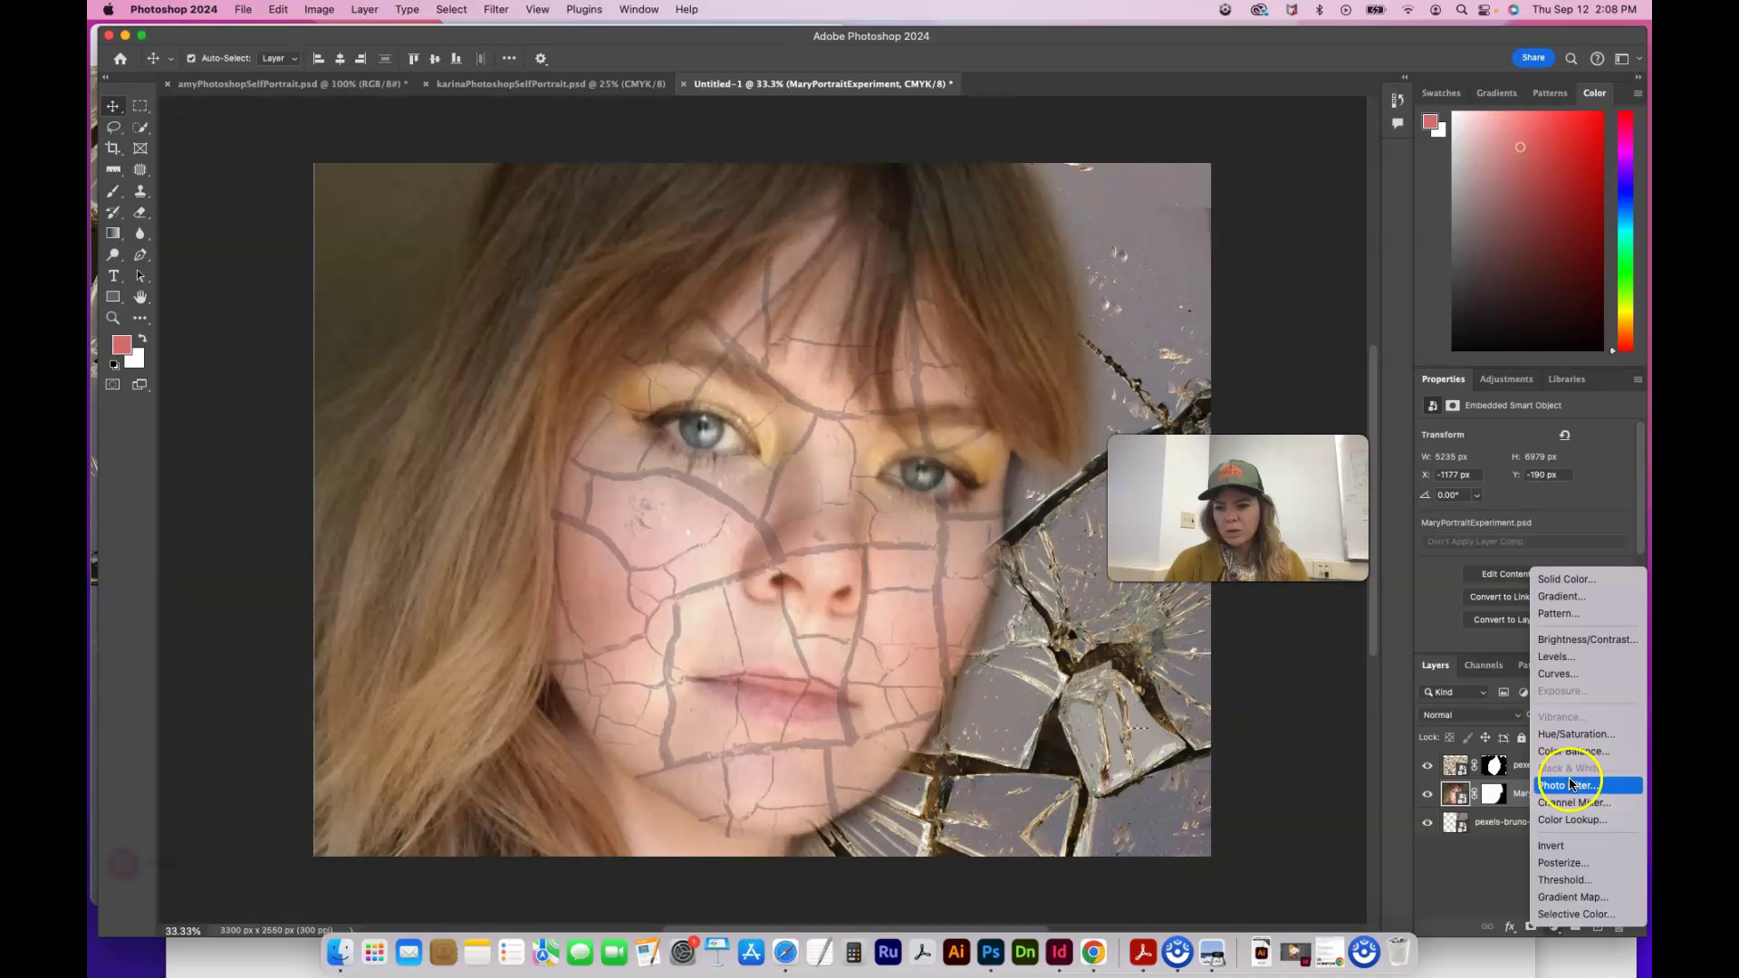
left_click(1492, 888)
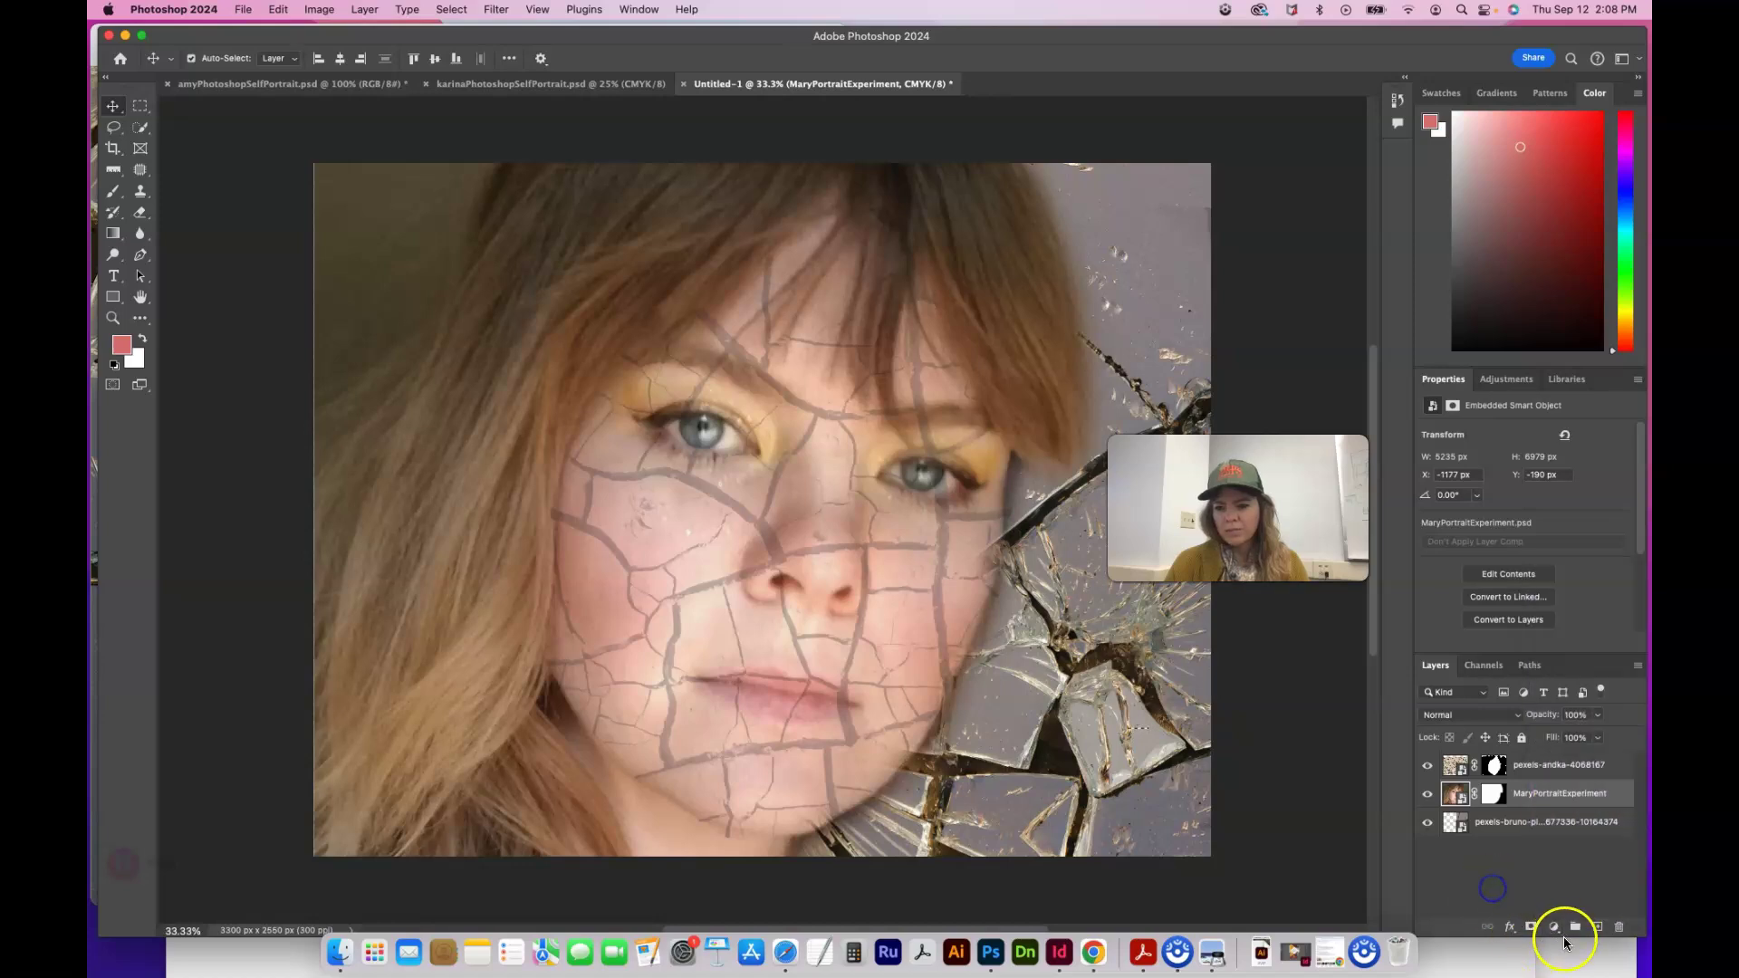
left_click(1556, 927)
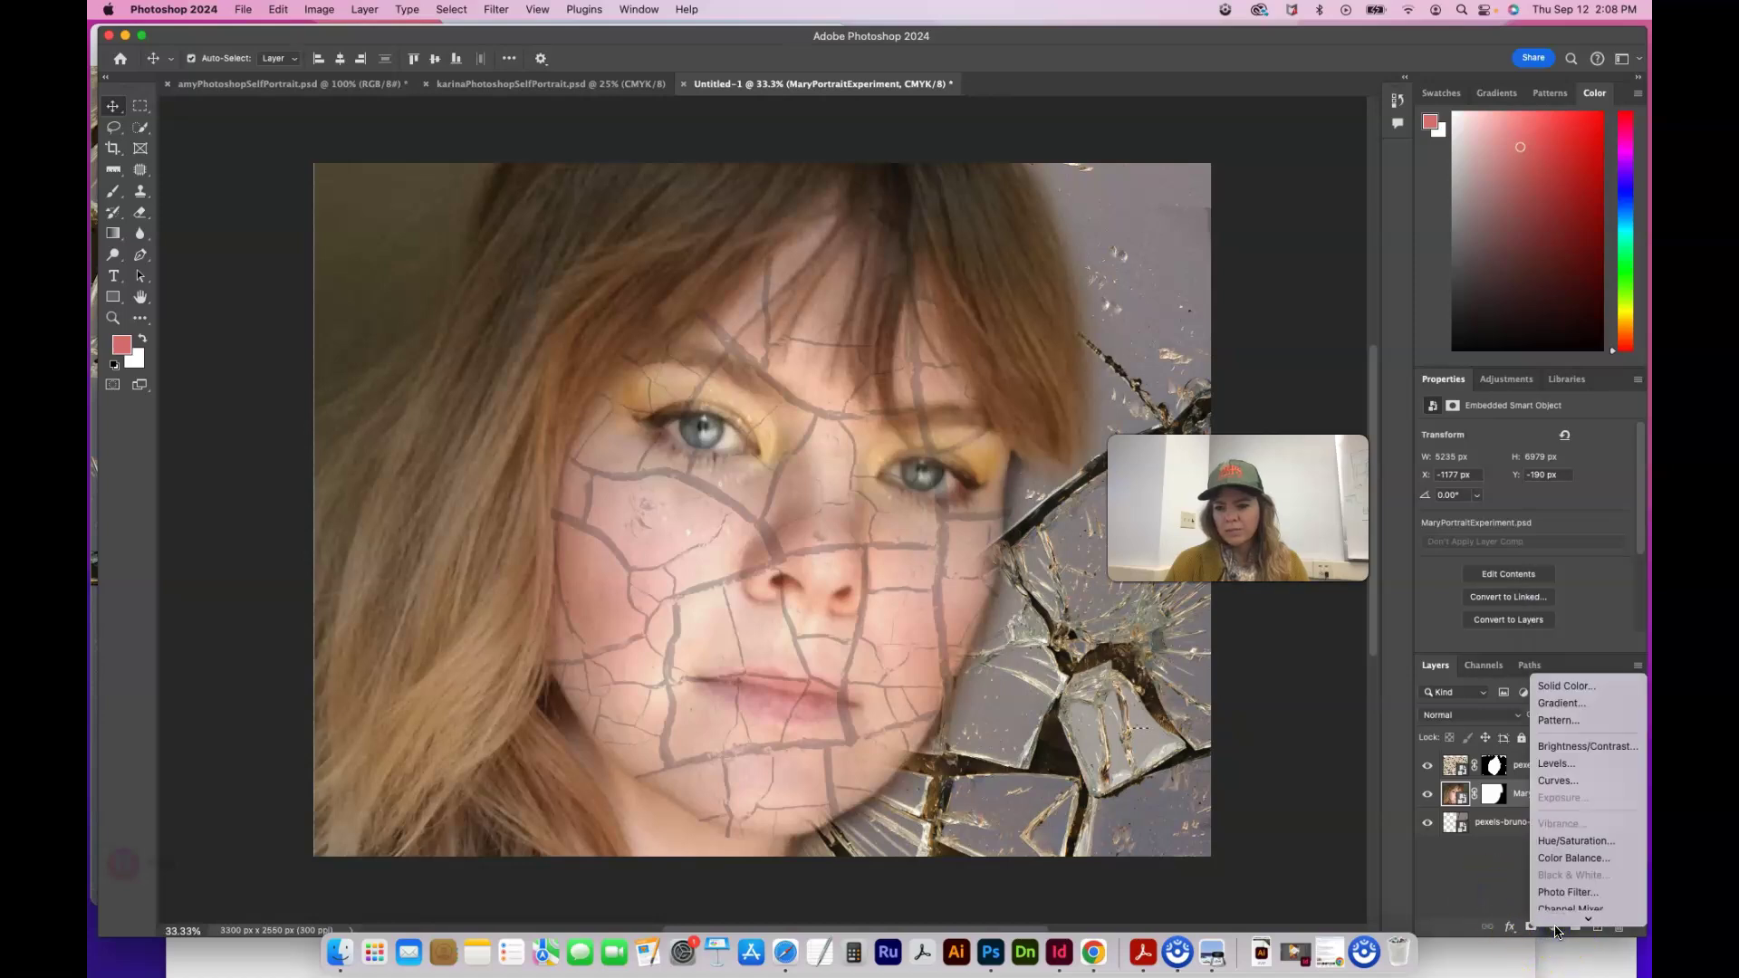
left_click(1576, 849)
left_click(1576, 848)
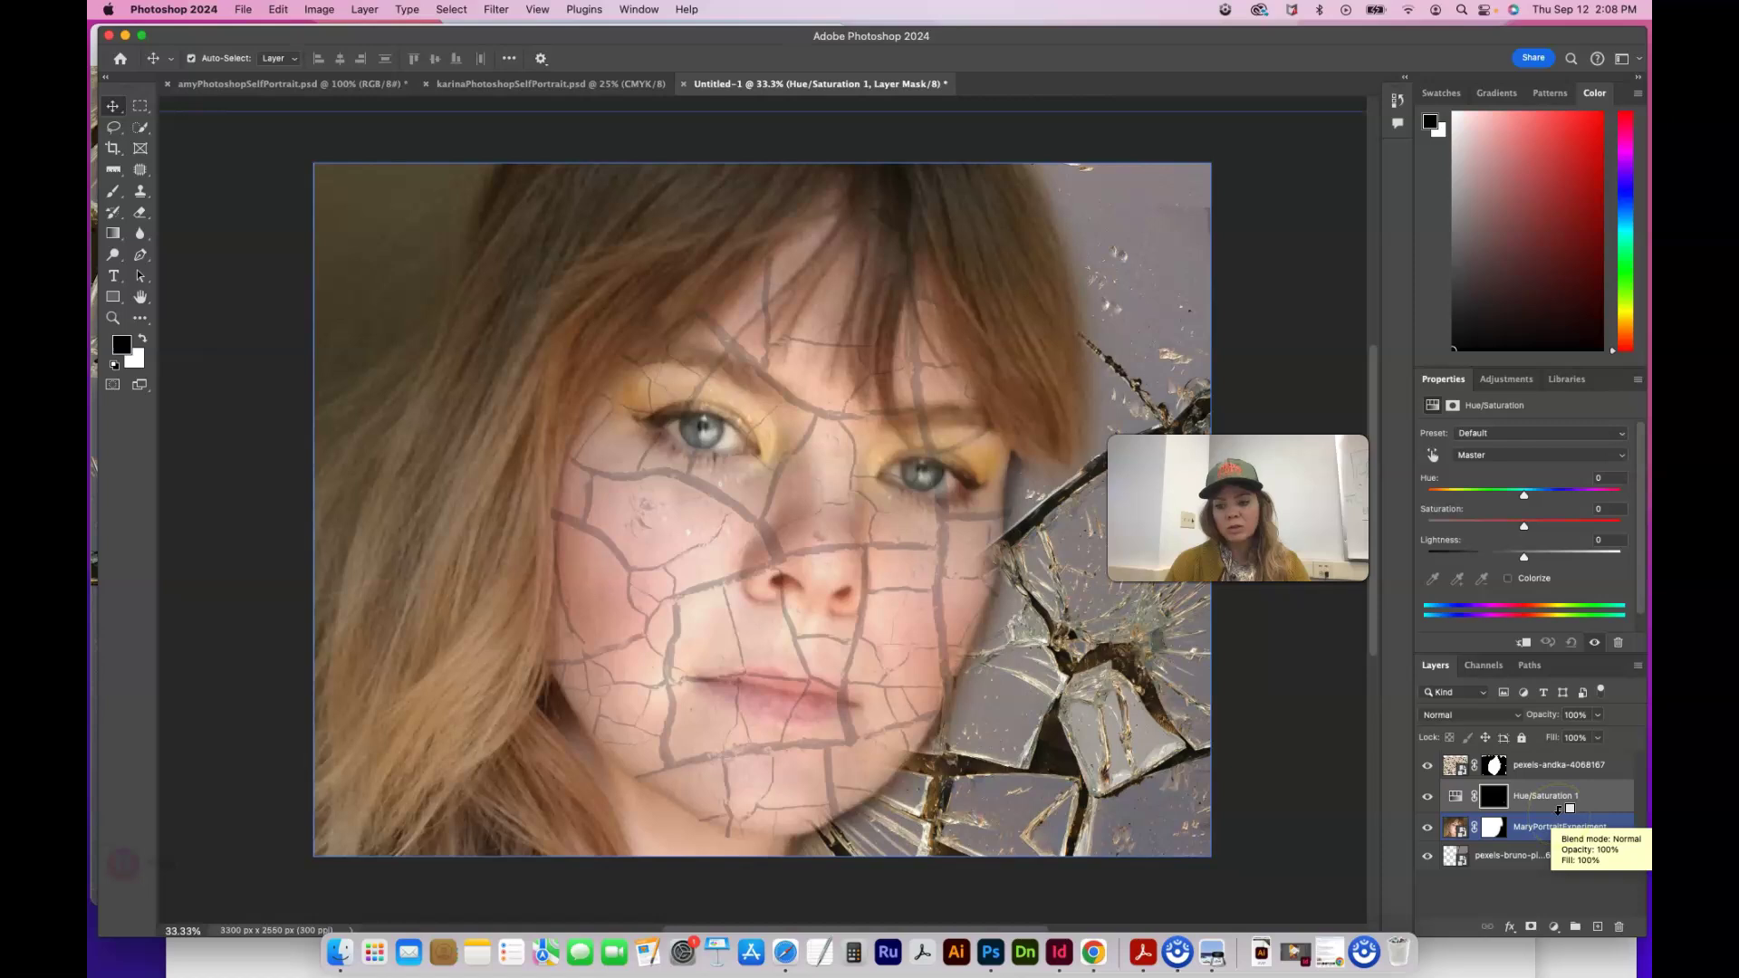
left_click(1556, 816, "alt")
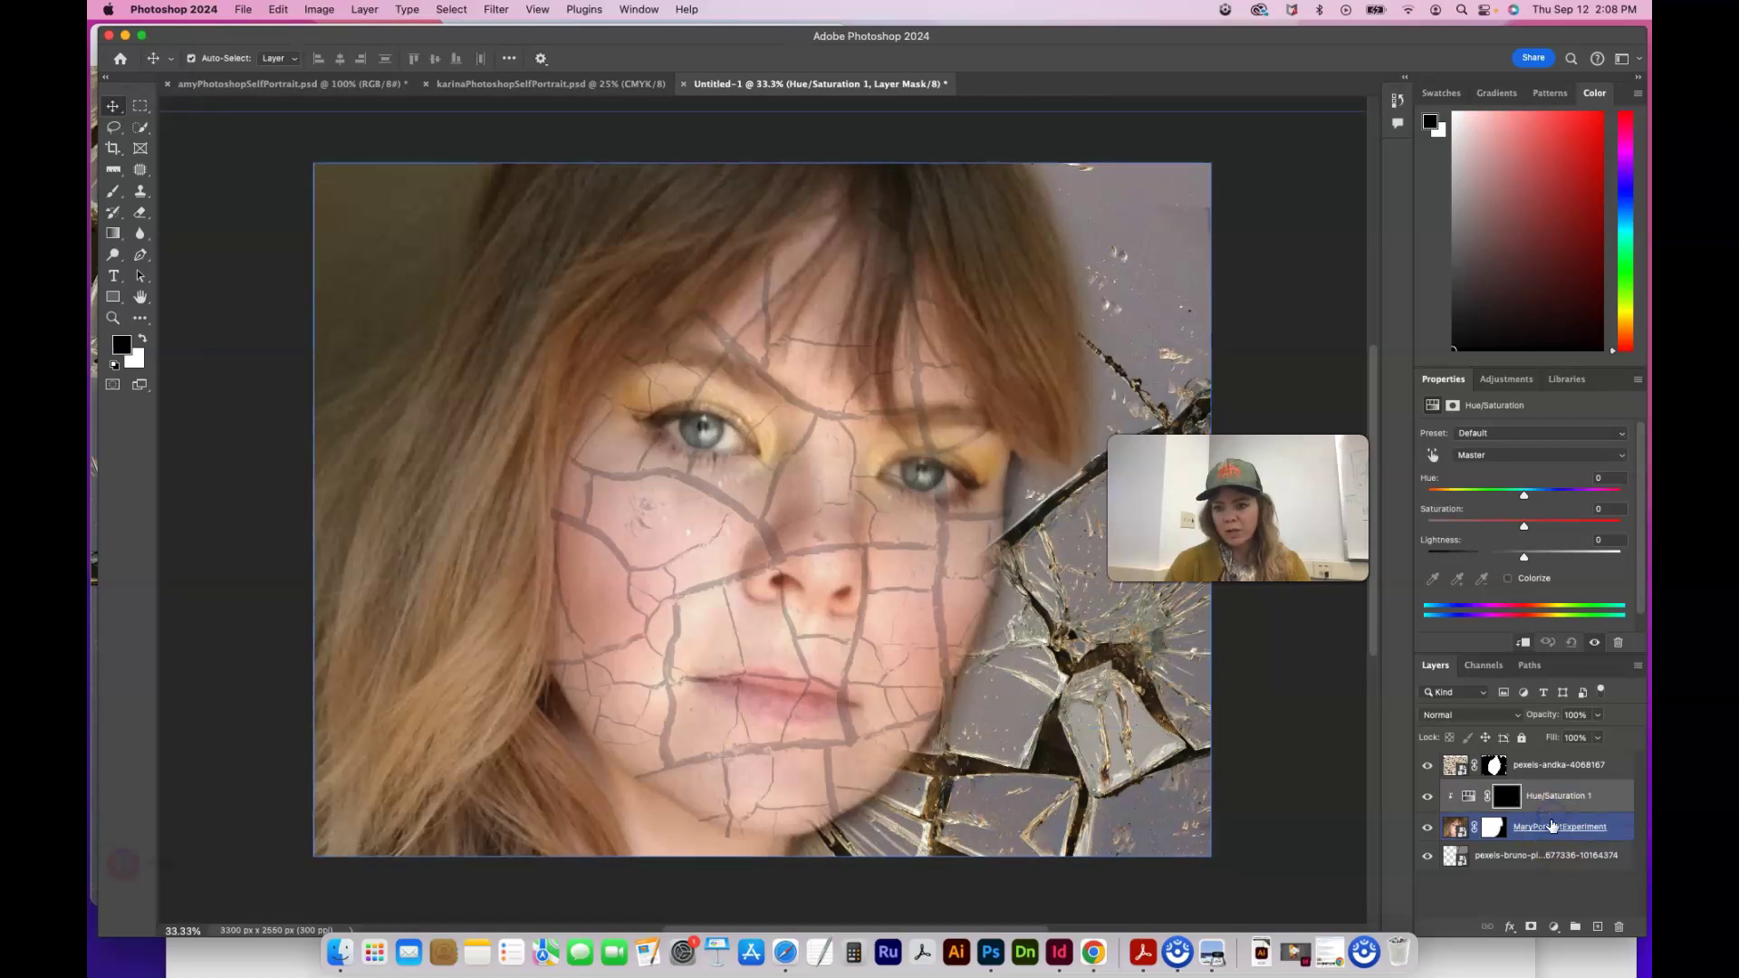
Try Hue about -45, Saturation -13 and Lightness -5 on the clipped adjustment, and delete the adjustment layer
left_click(1524, 558)
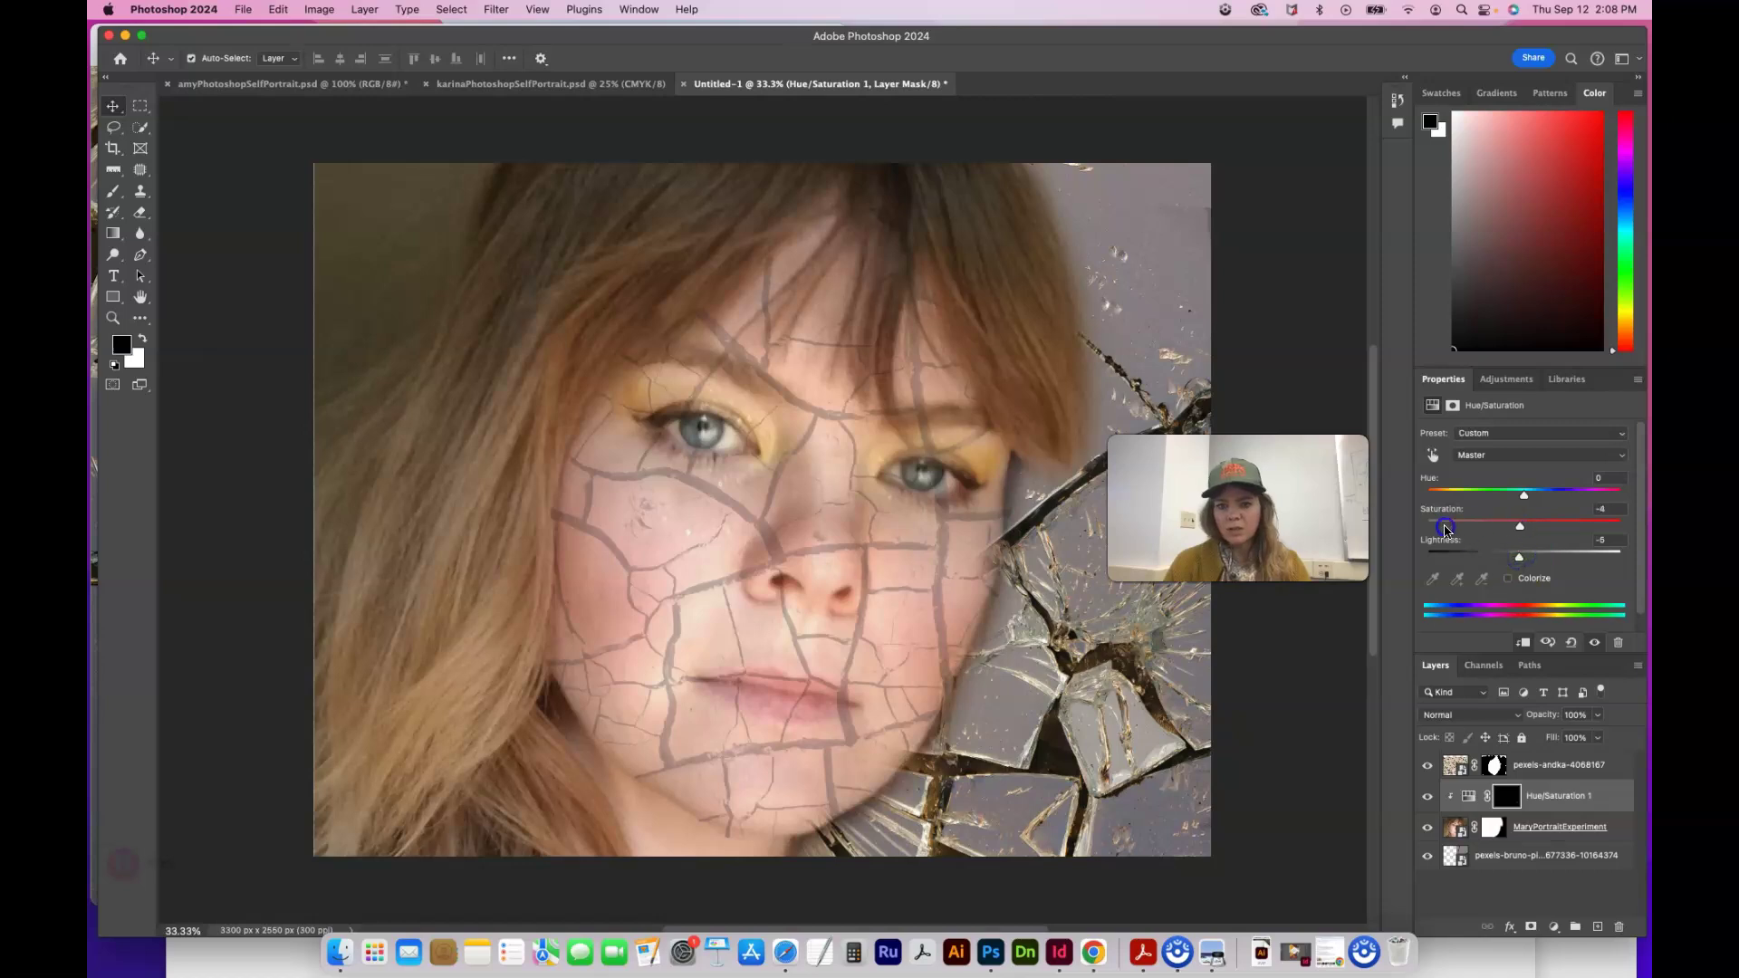
left_click_drag(1445, 529, 1393, 528)
left_click_drag(1526, 497, 1618, 497)
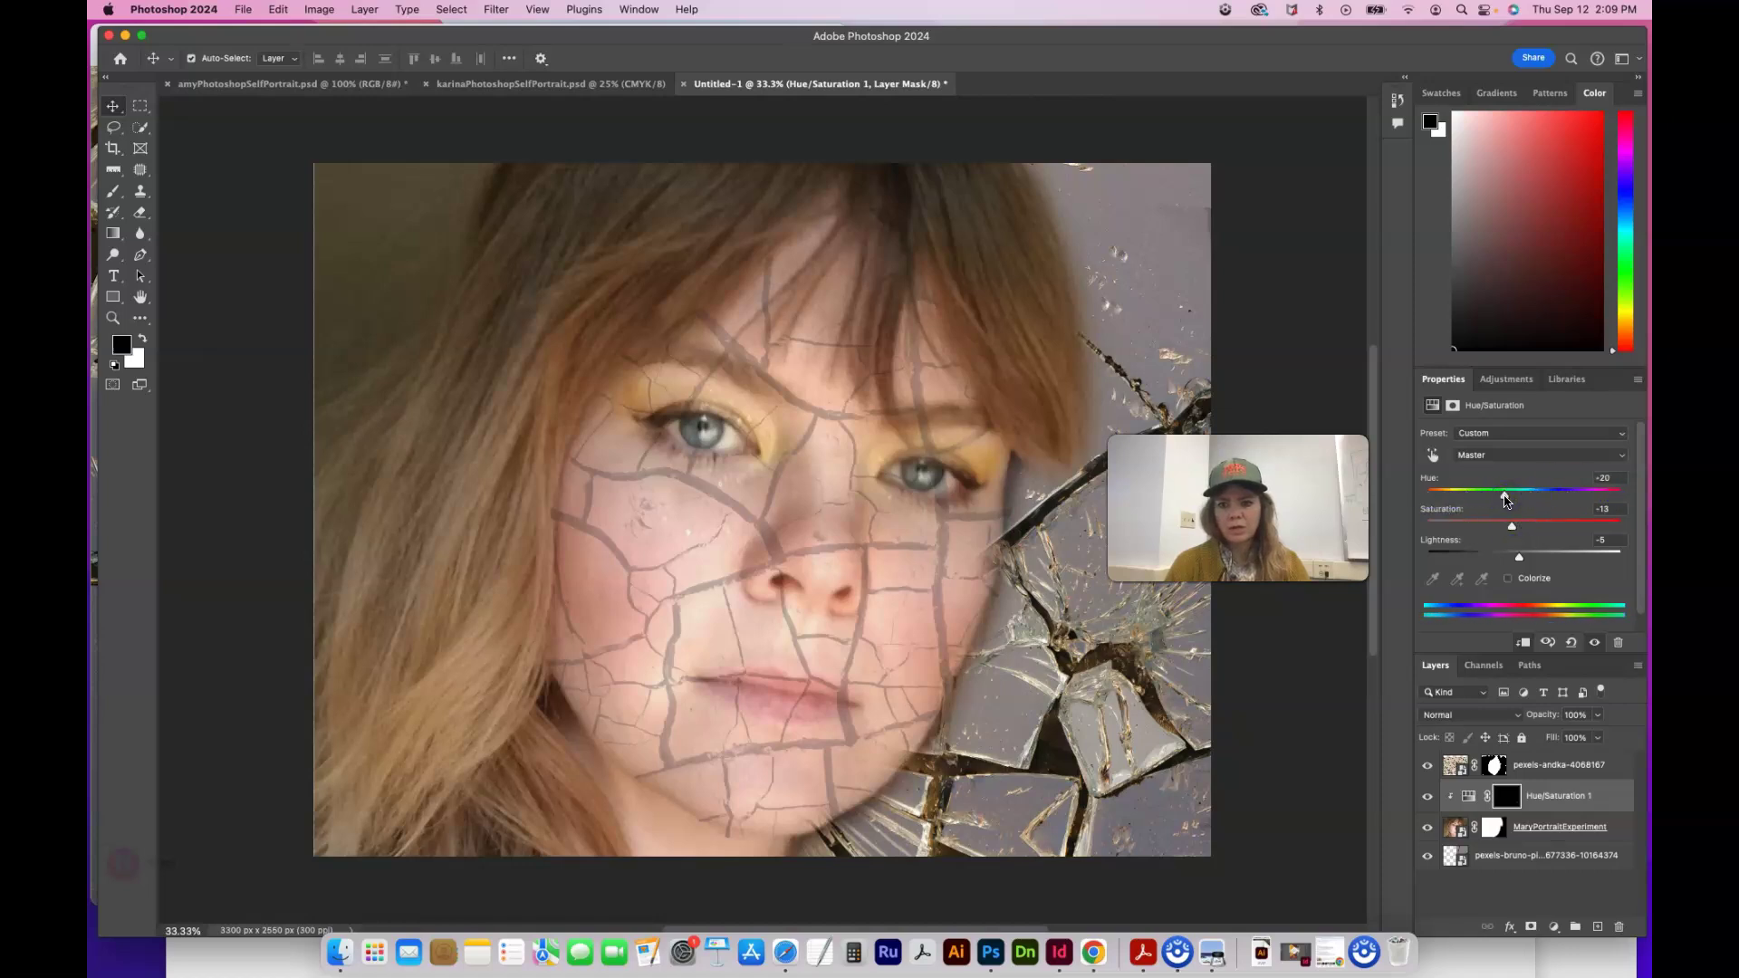
left_click_drag(1546, 500, 1480, 497)
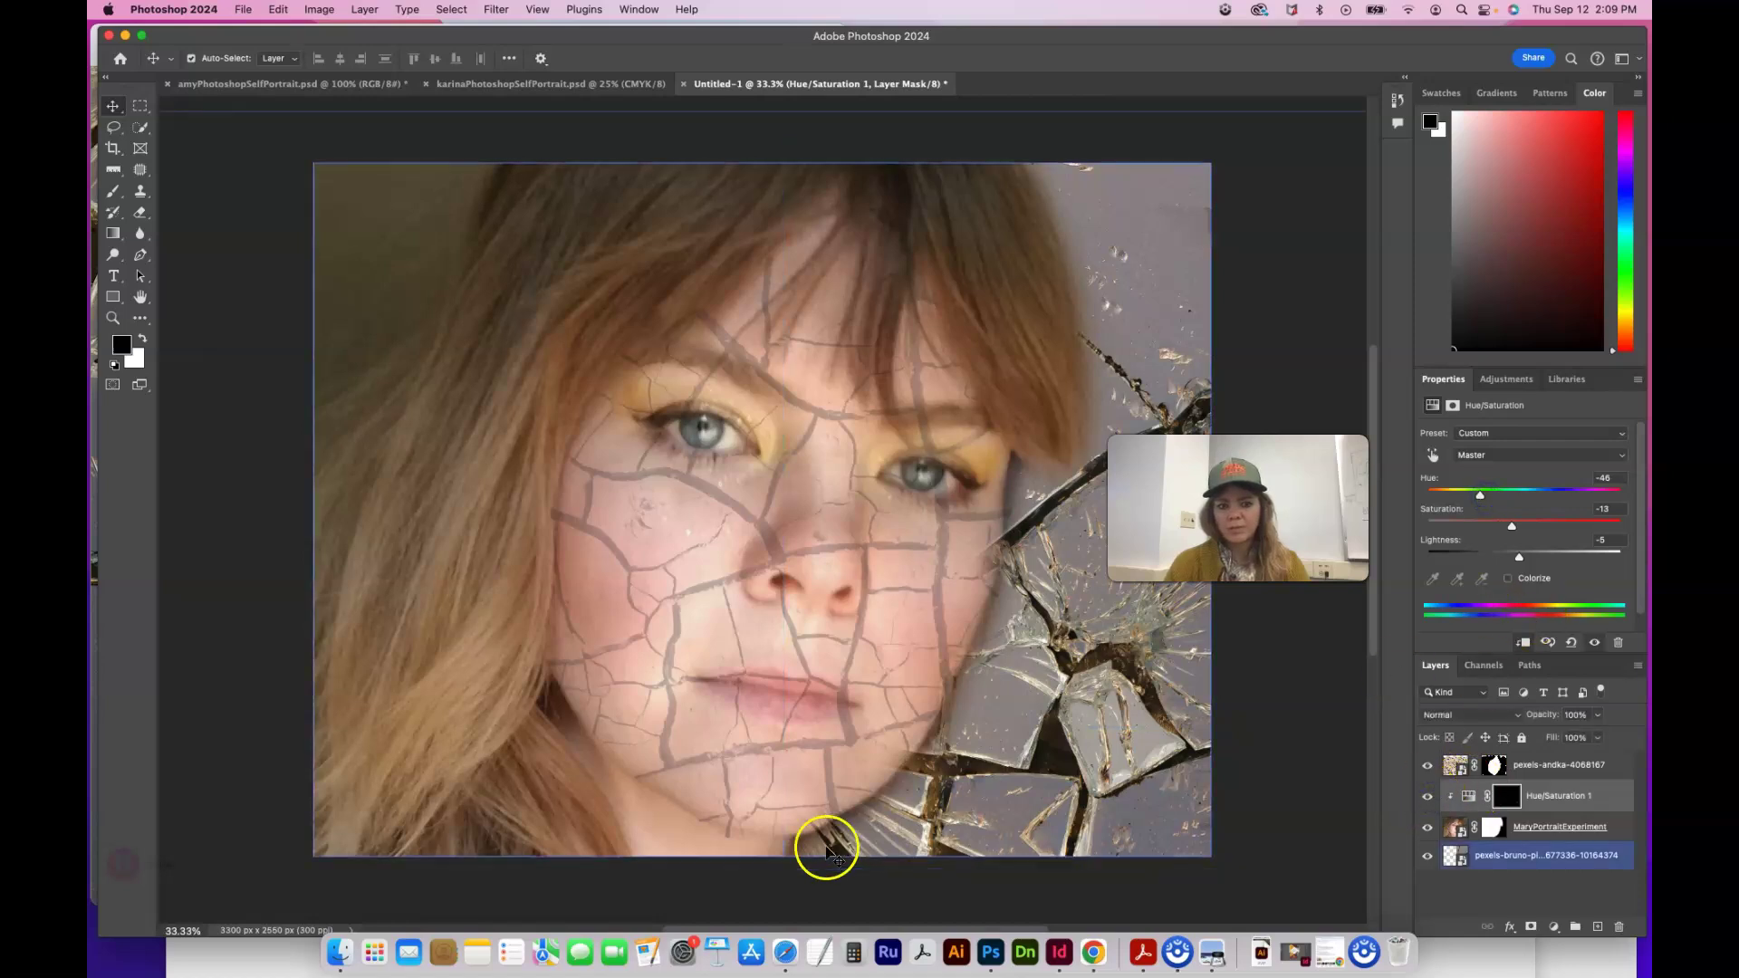
key("Delete")
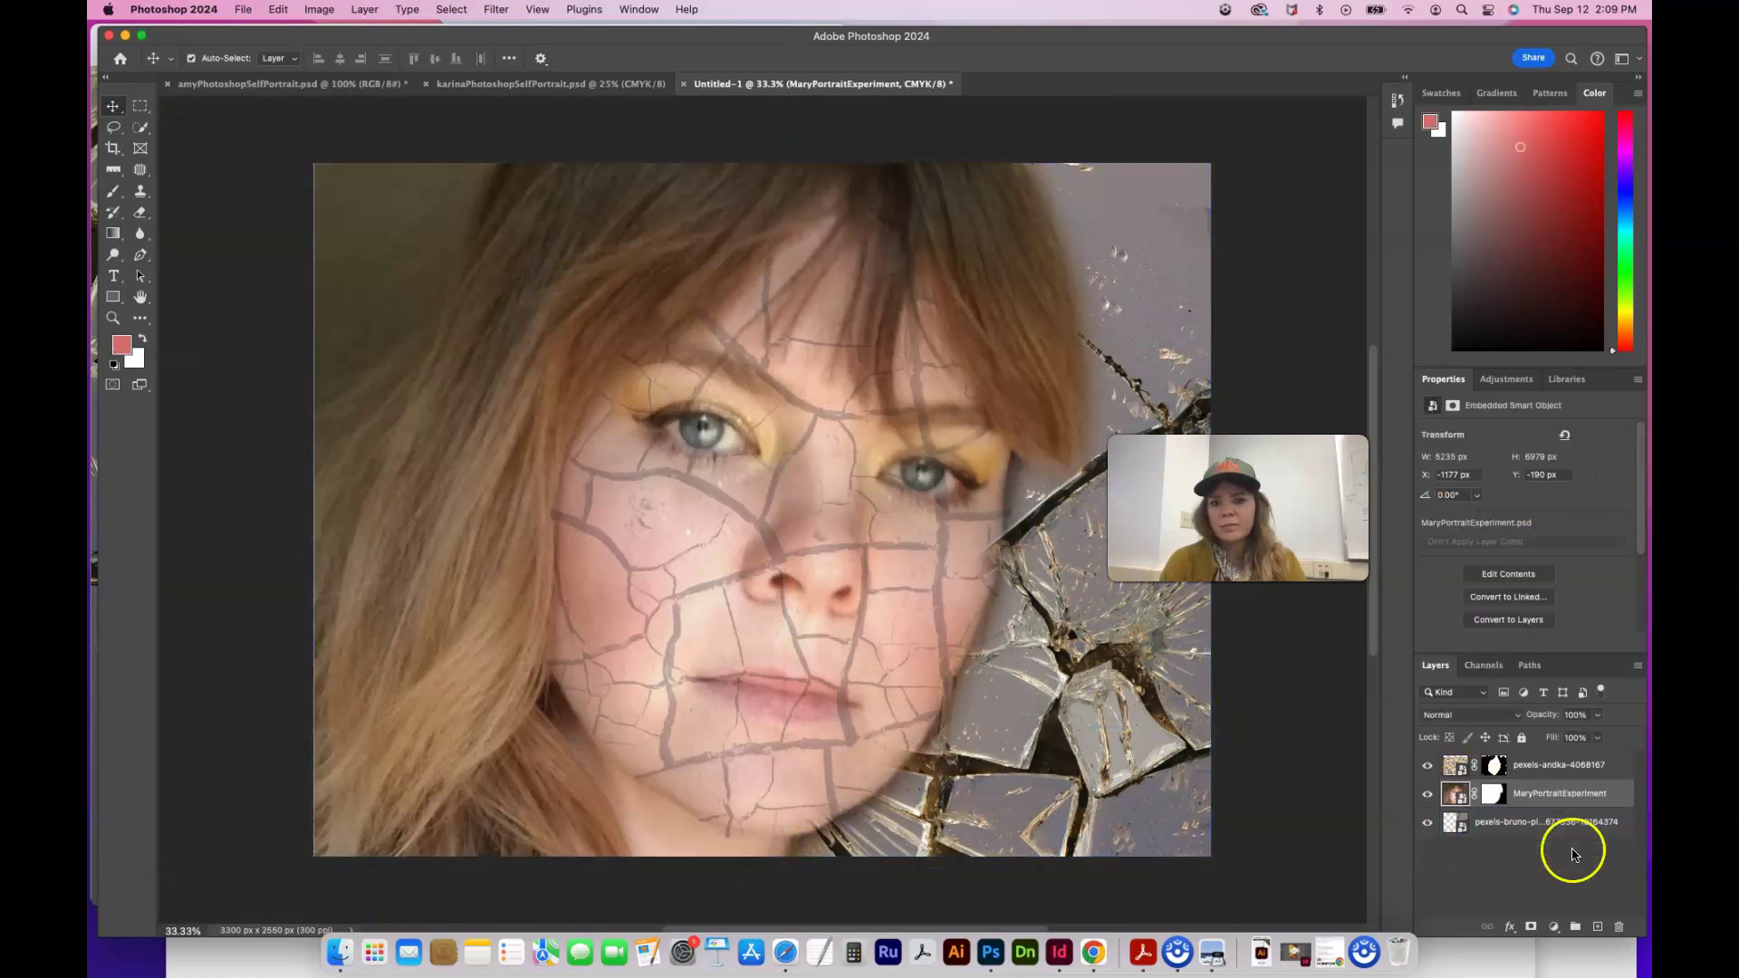
Add a new Hue/Saturation adjustment layer with a white mask directly above the portrait layer
left_click(1556, 926)
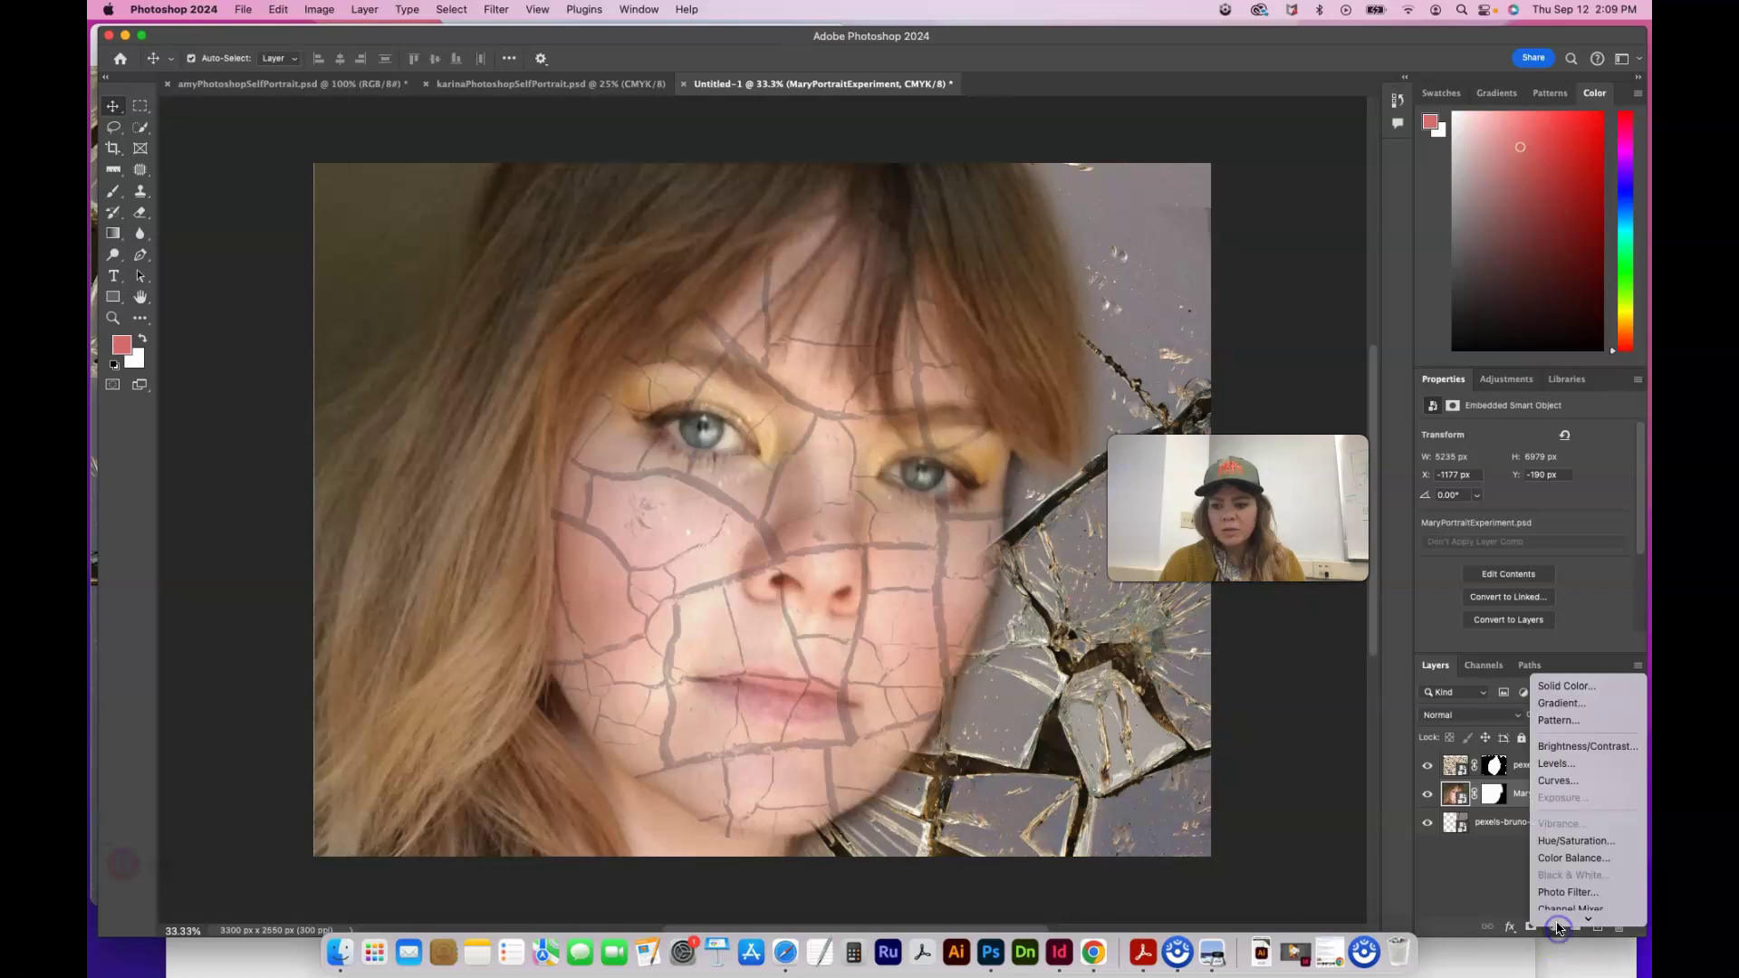
left_click(1571, 842)
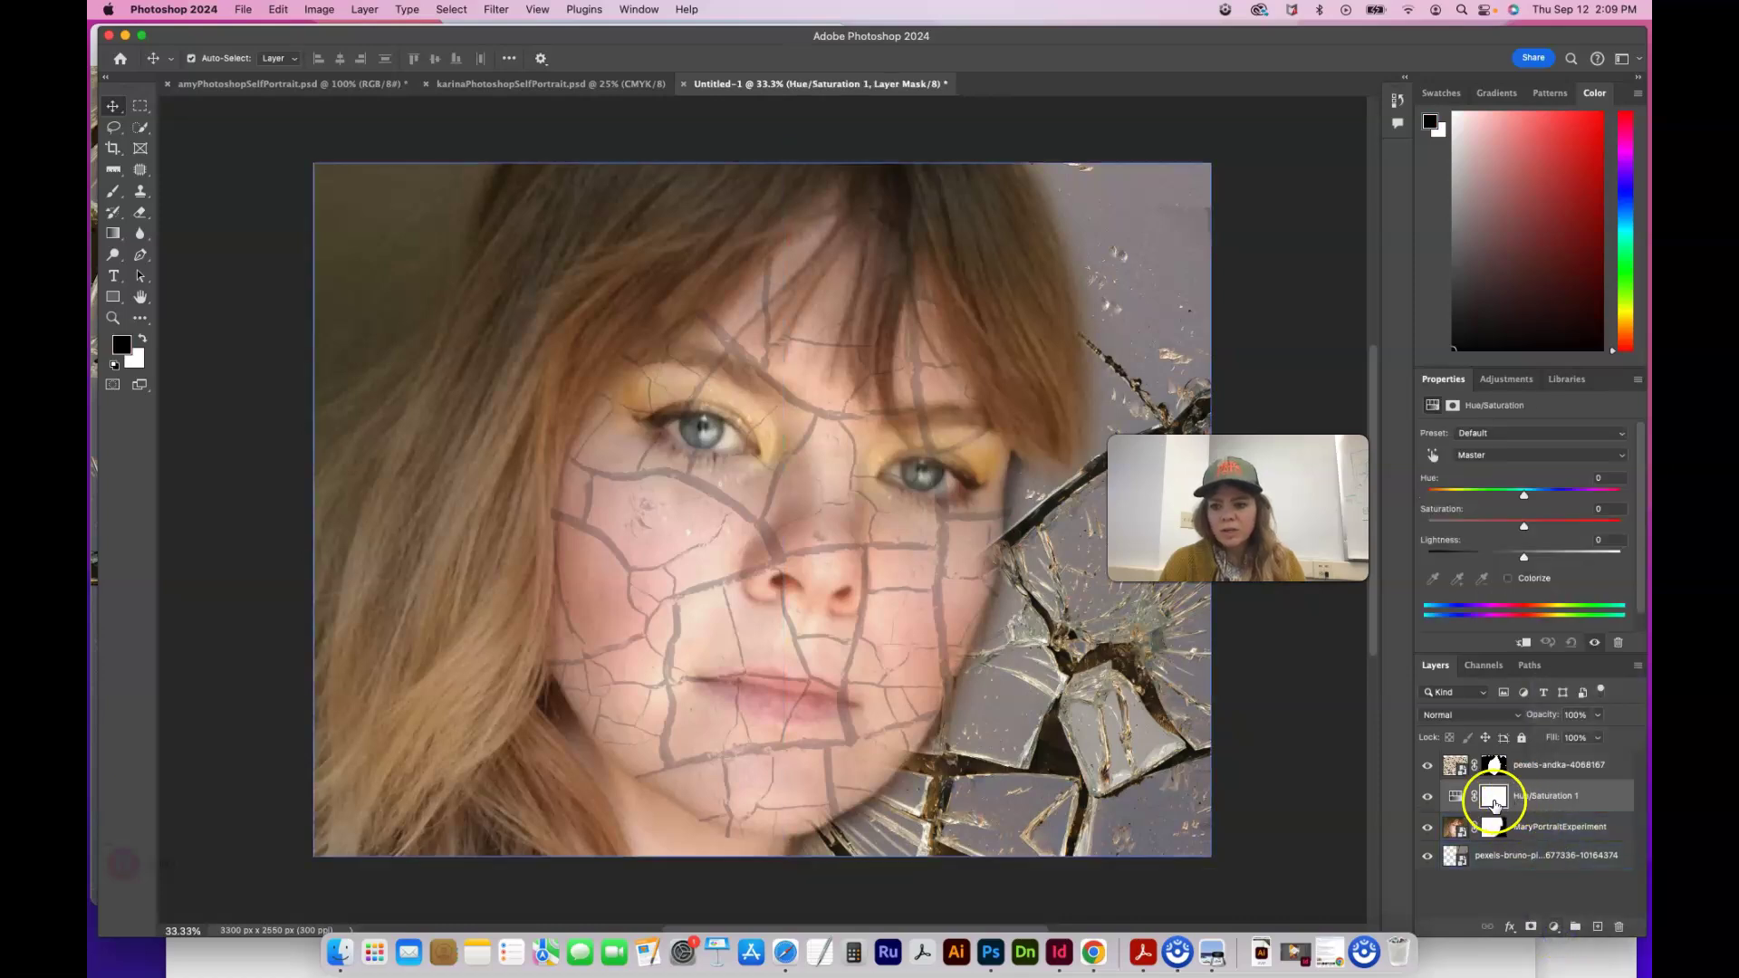
Reduce the new Hue/Saturation adjustment's Saturation to -62 and clip the adjustment to the portrait layer below it
left_click_drag(1524, 526, 1445, 530)
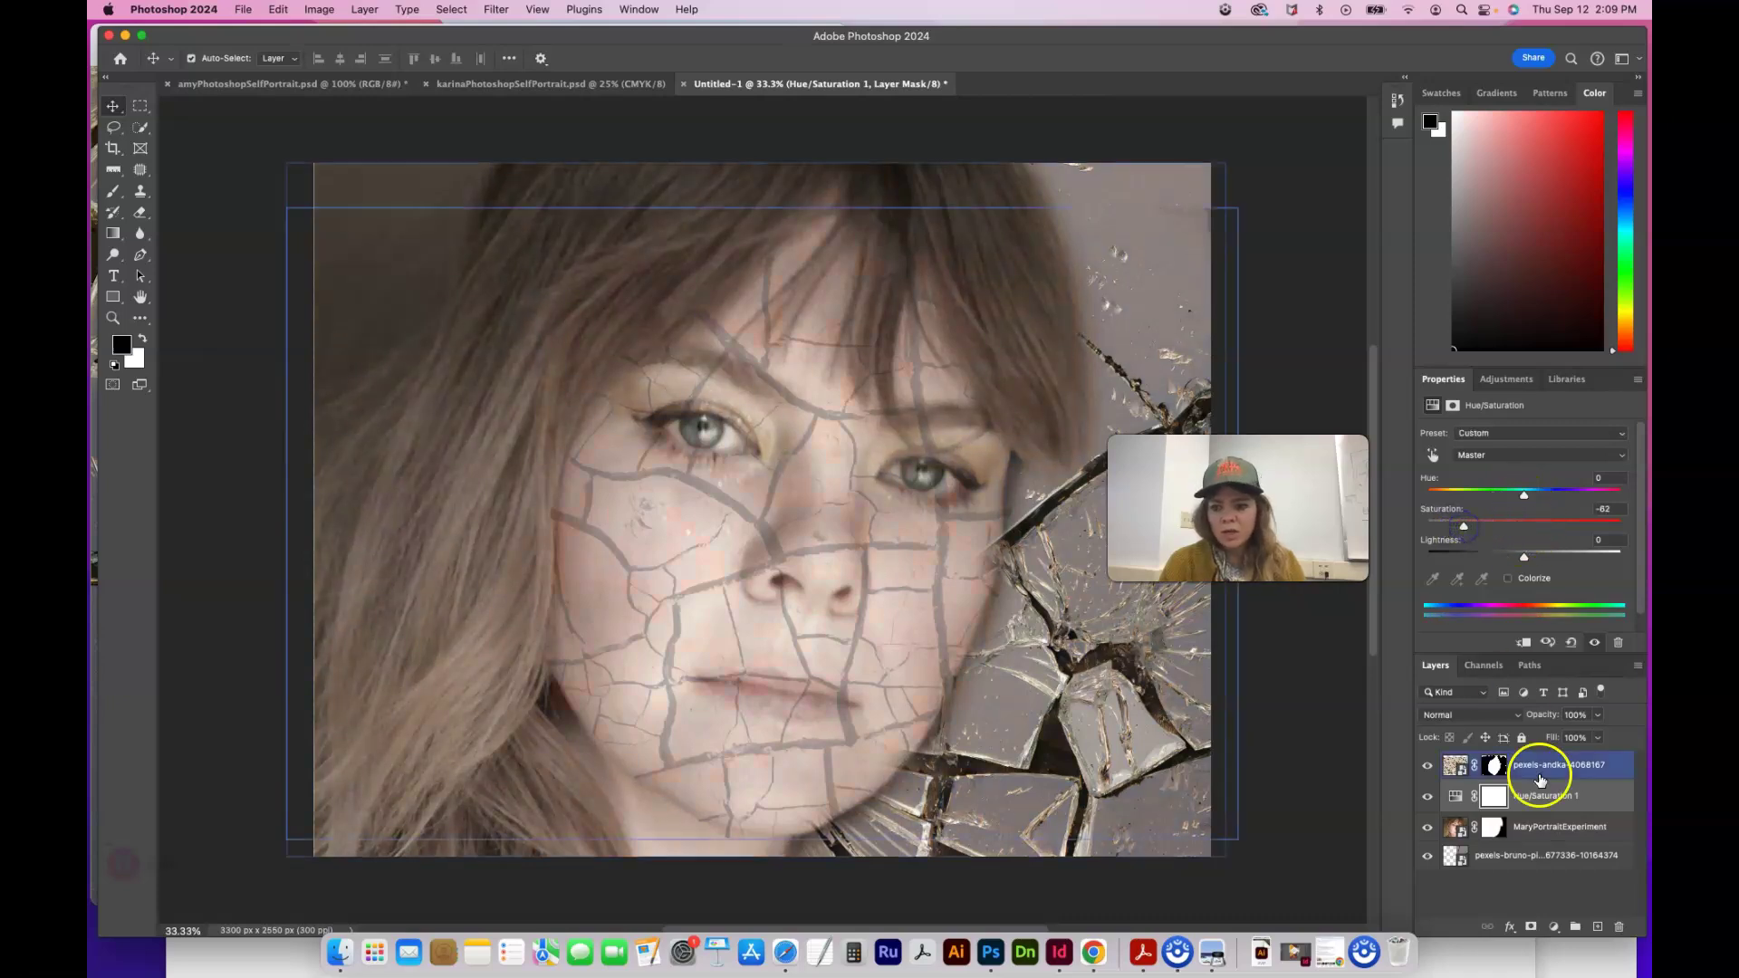
left_click(1540, 825)
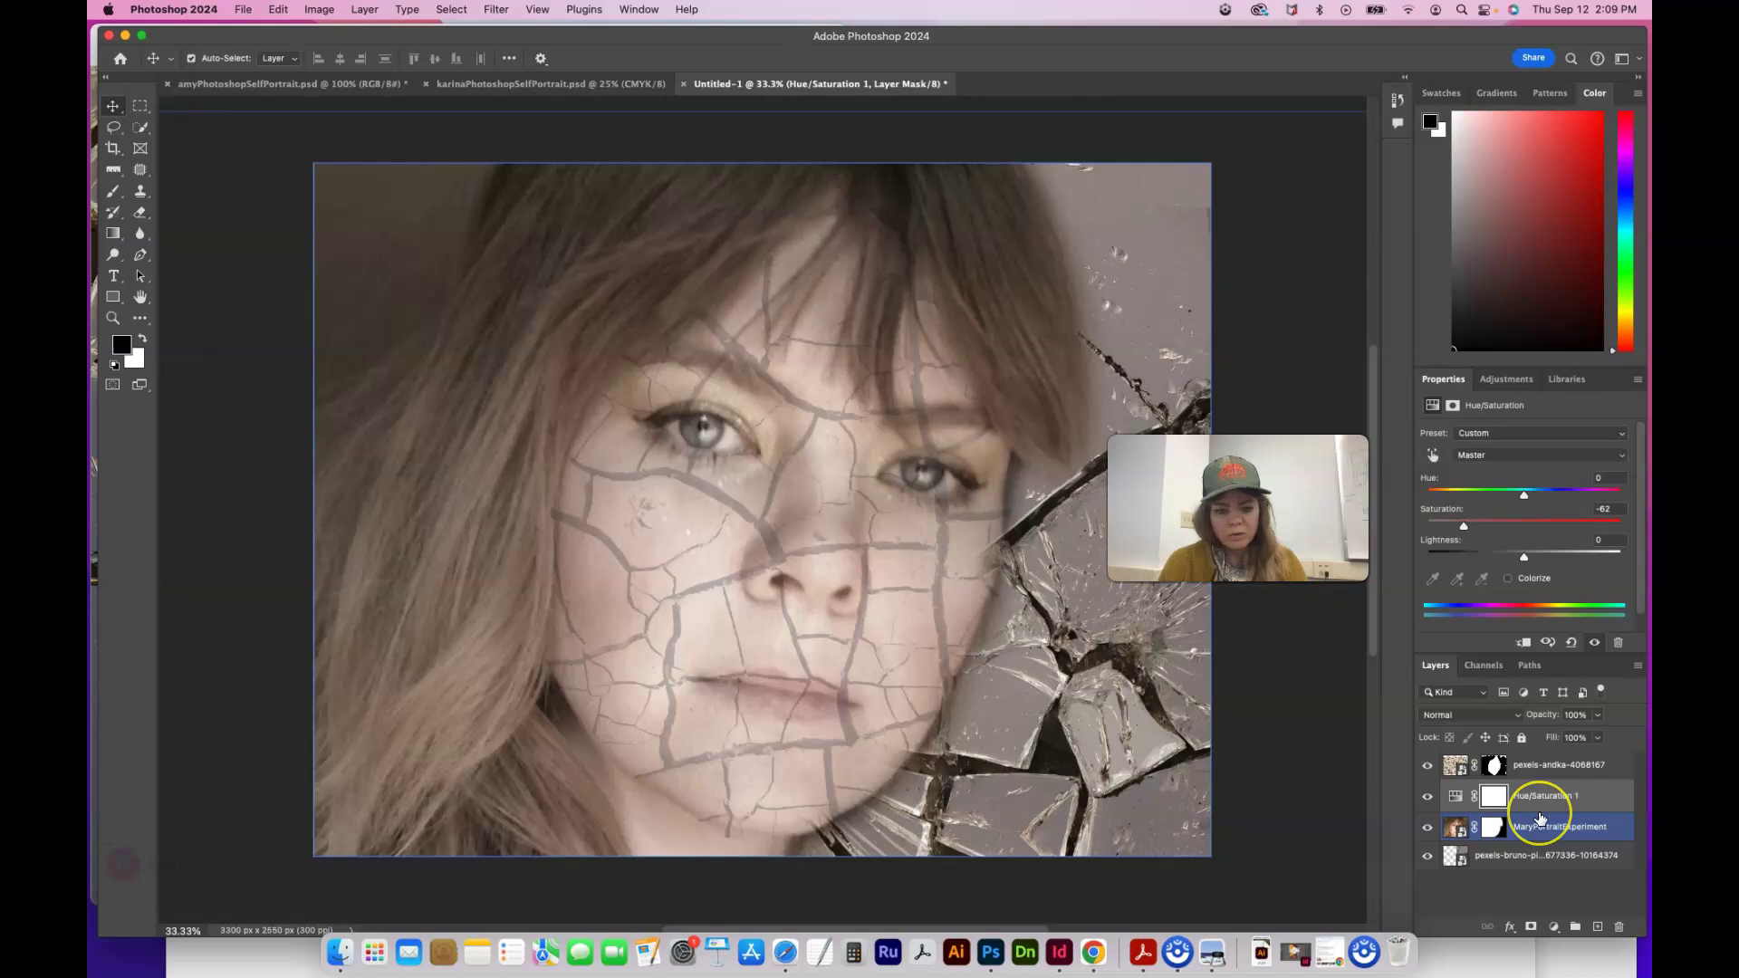
left_click(1540, 809, "alt")
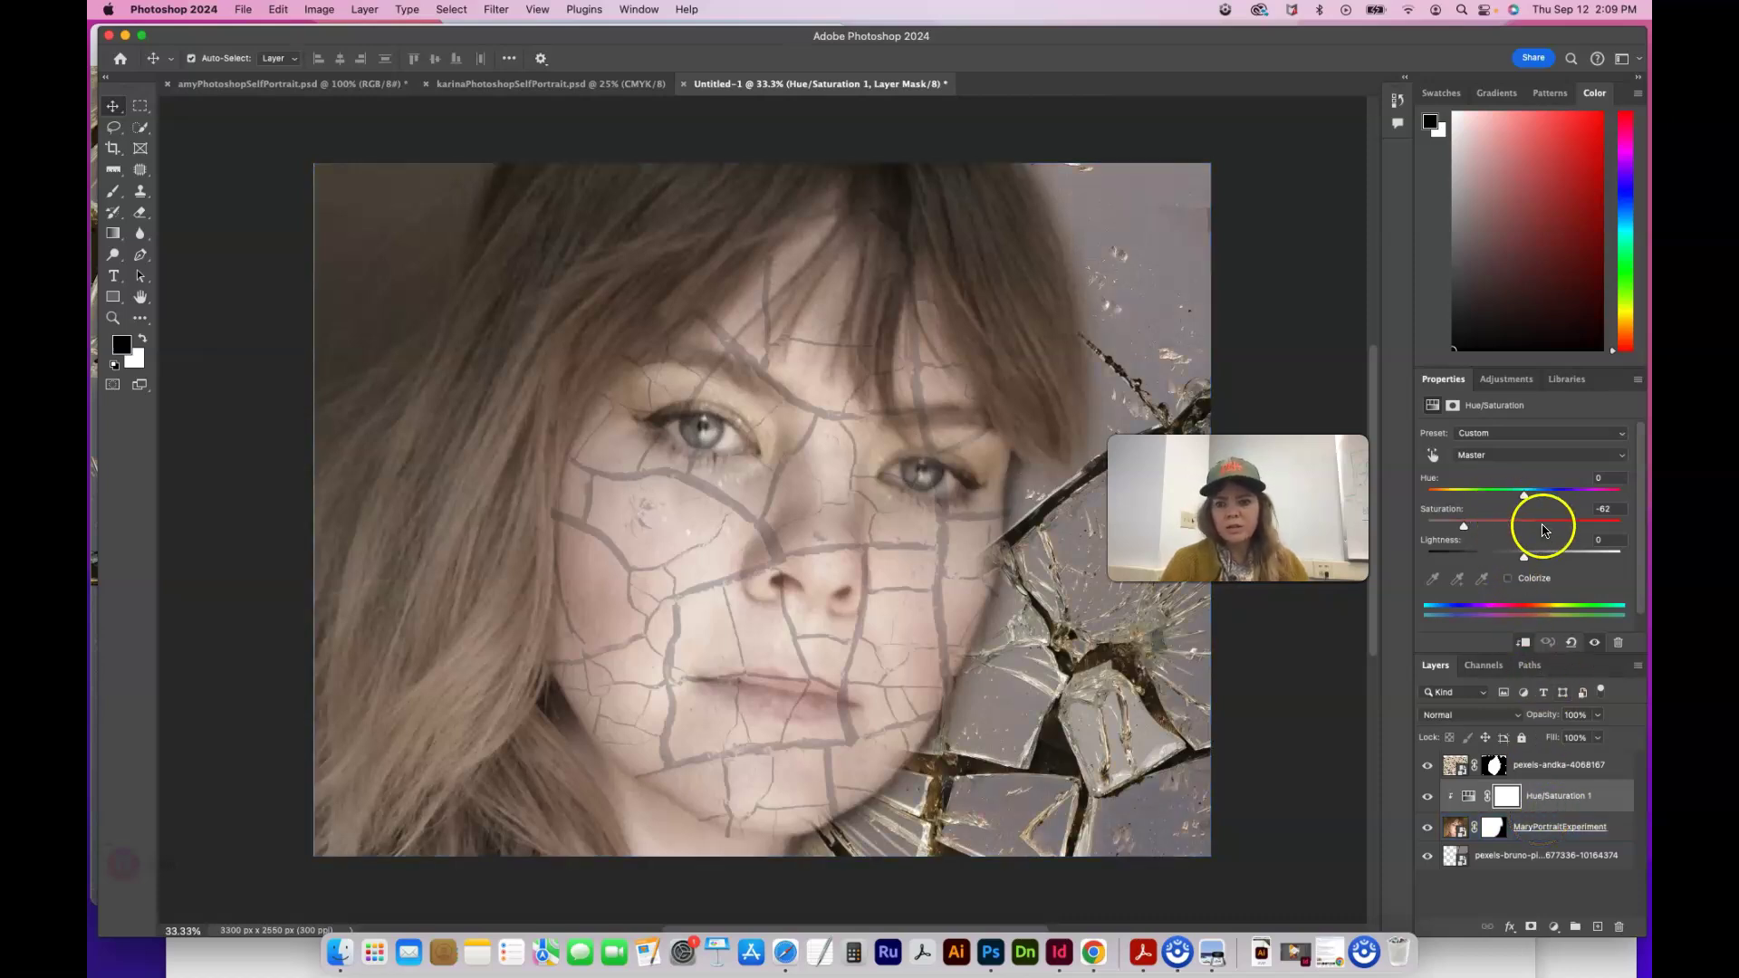
Check the shattered glass and cracked mud layers by toggling their visibility, and set the clipped portrait adjustment's Saturation to -100
left_click(1472, 829)
left_click(1480, 865)
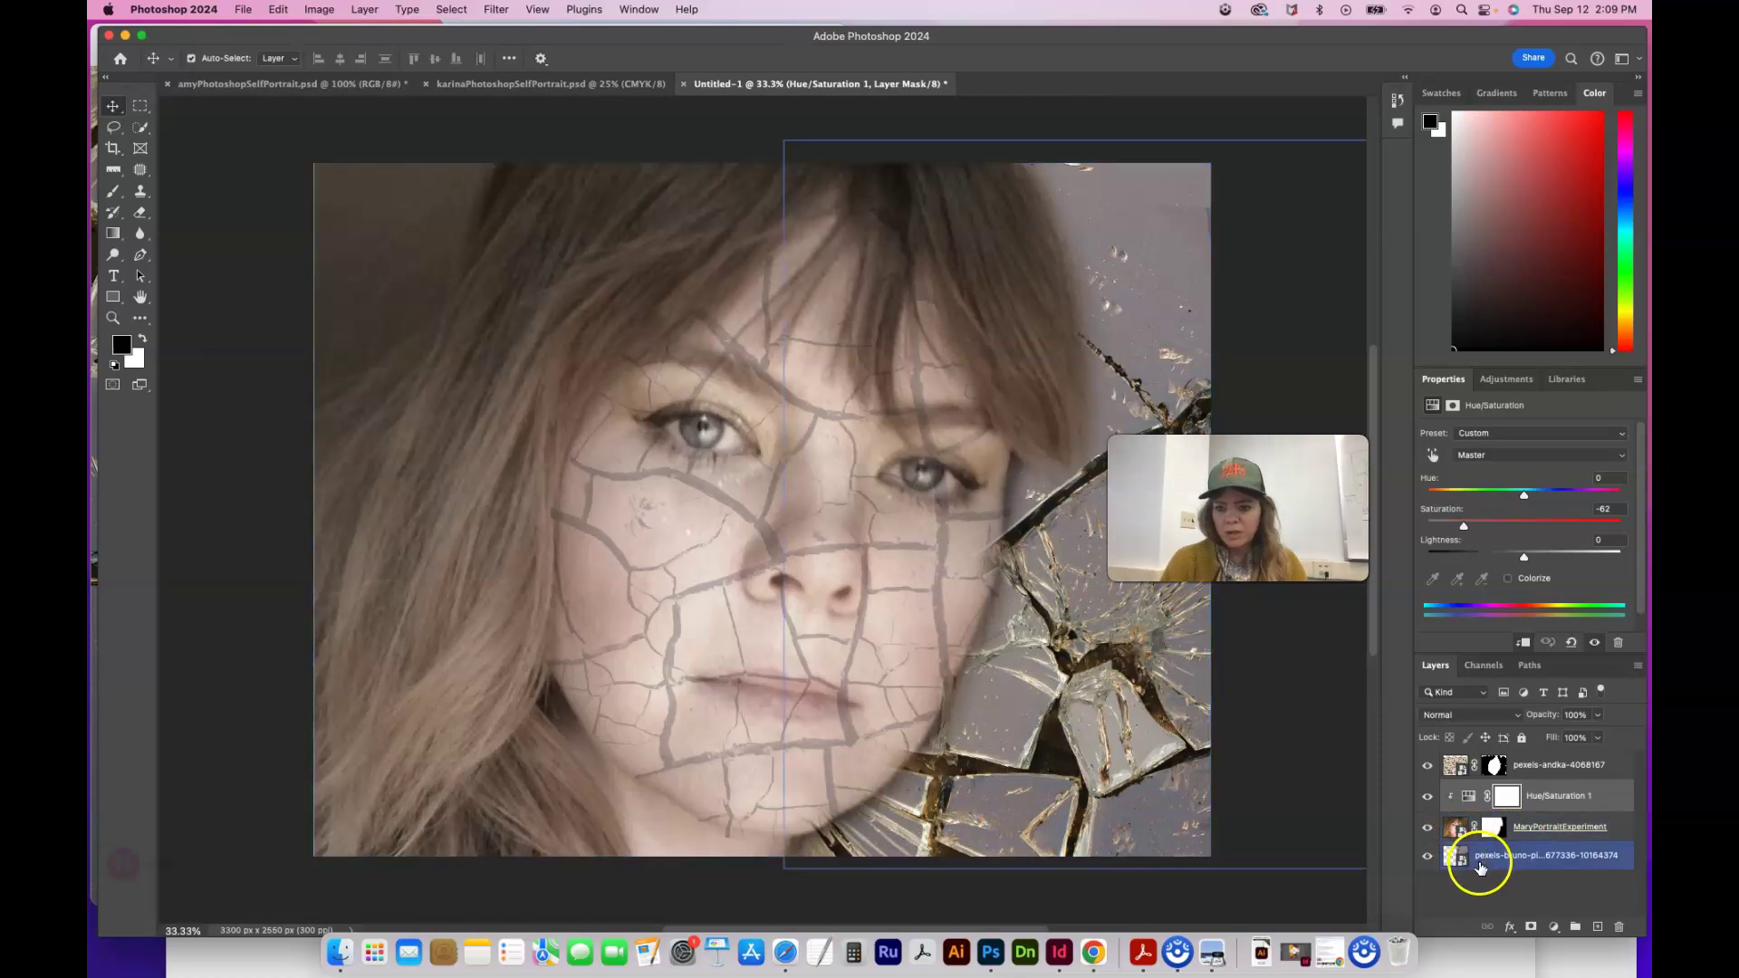
left_click(1428, 857)
left_click(1427, 857)
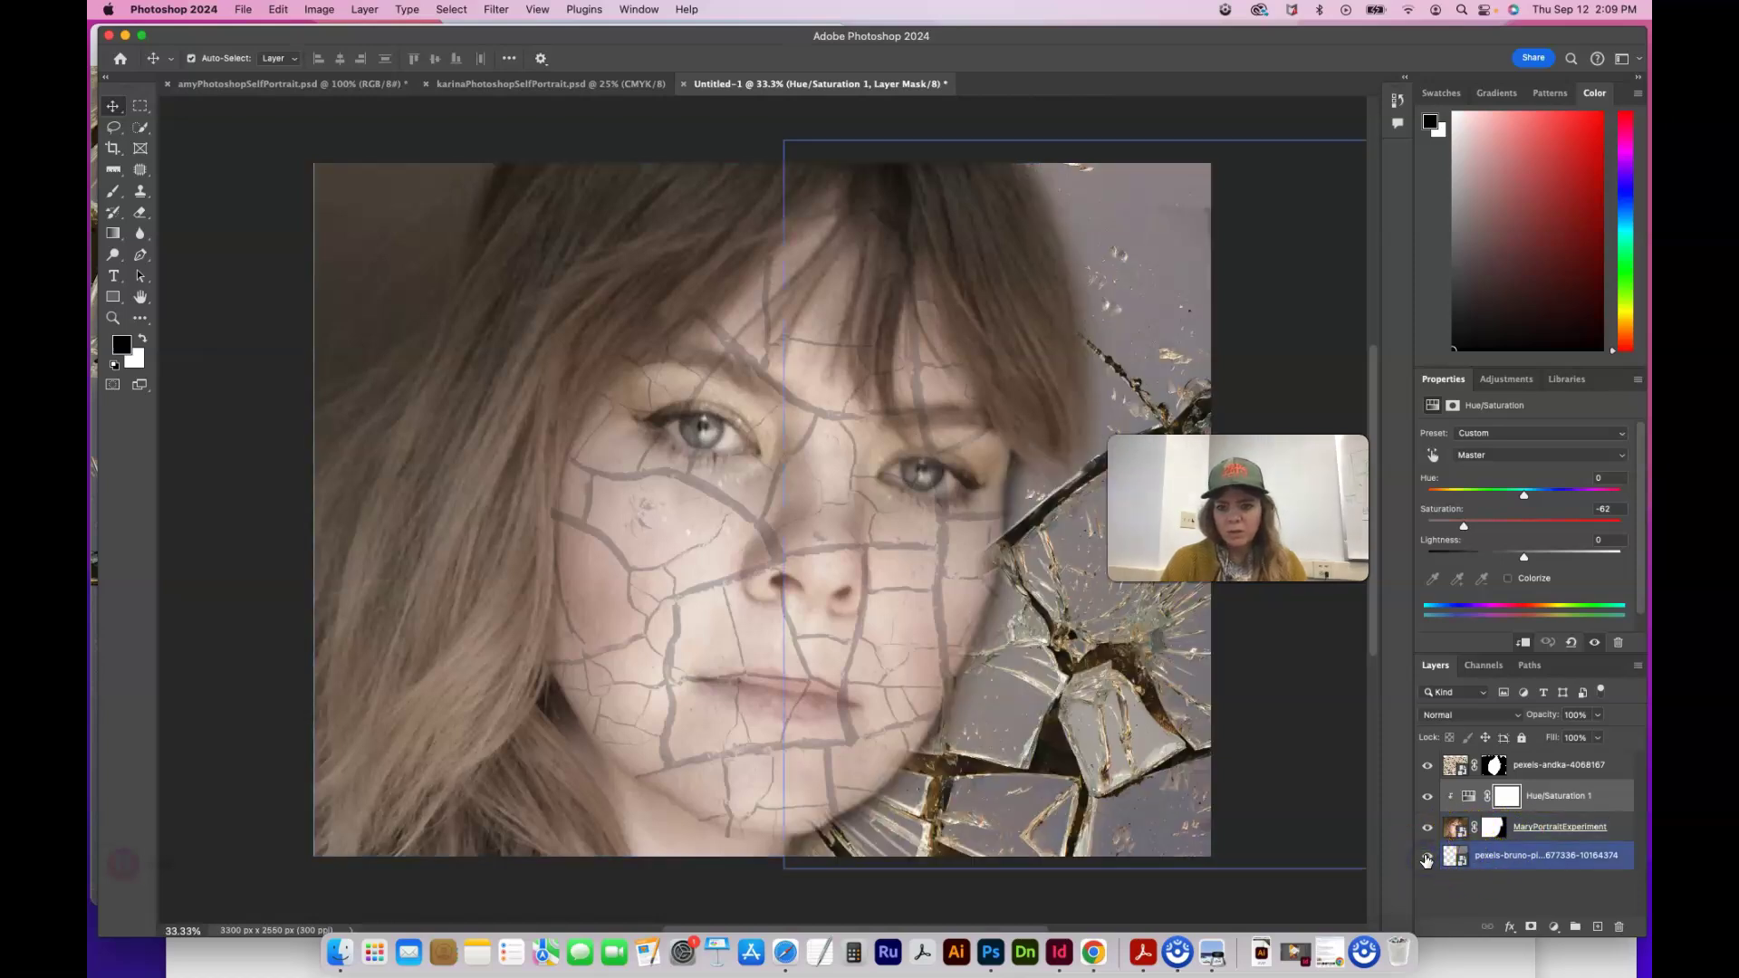
left_click(1428, 765)
left_click(1428, 765)
left_click(1596, 718)
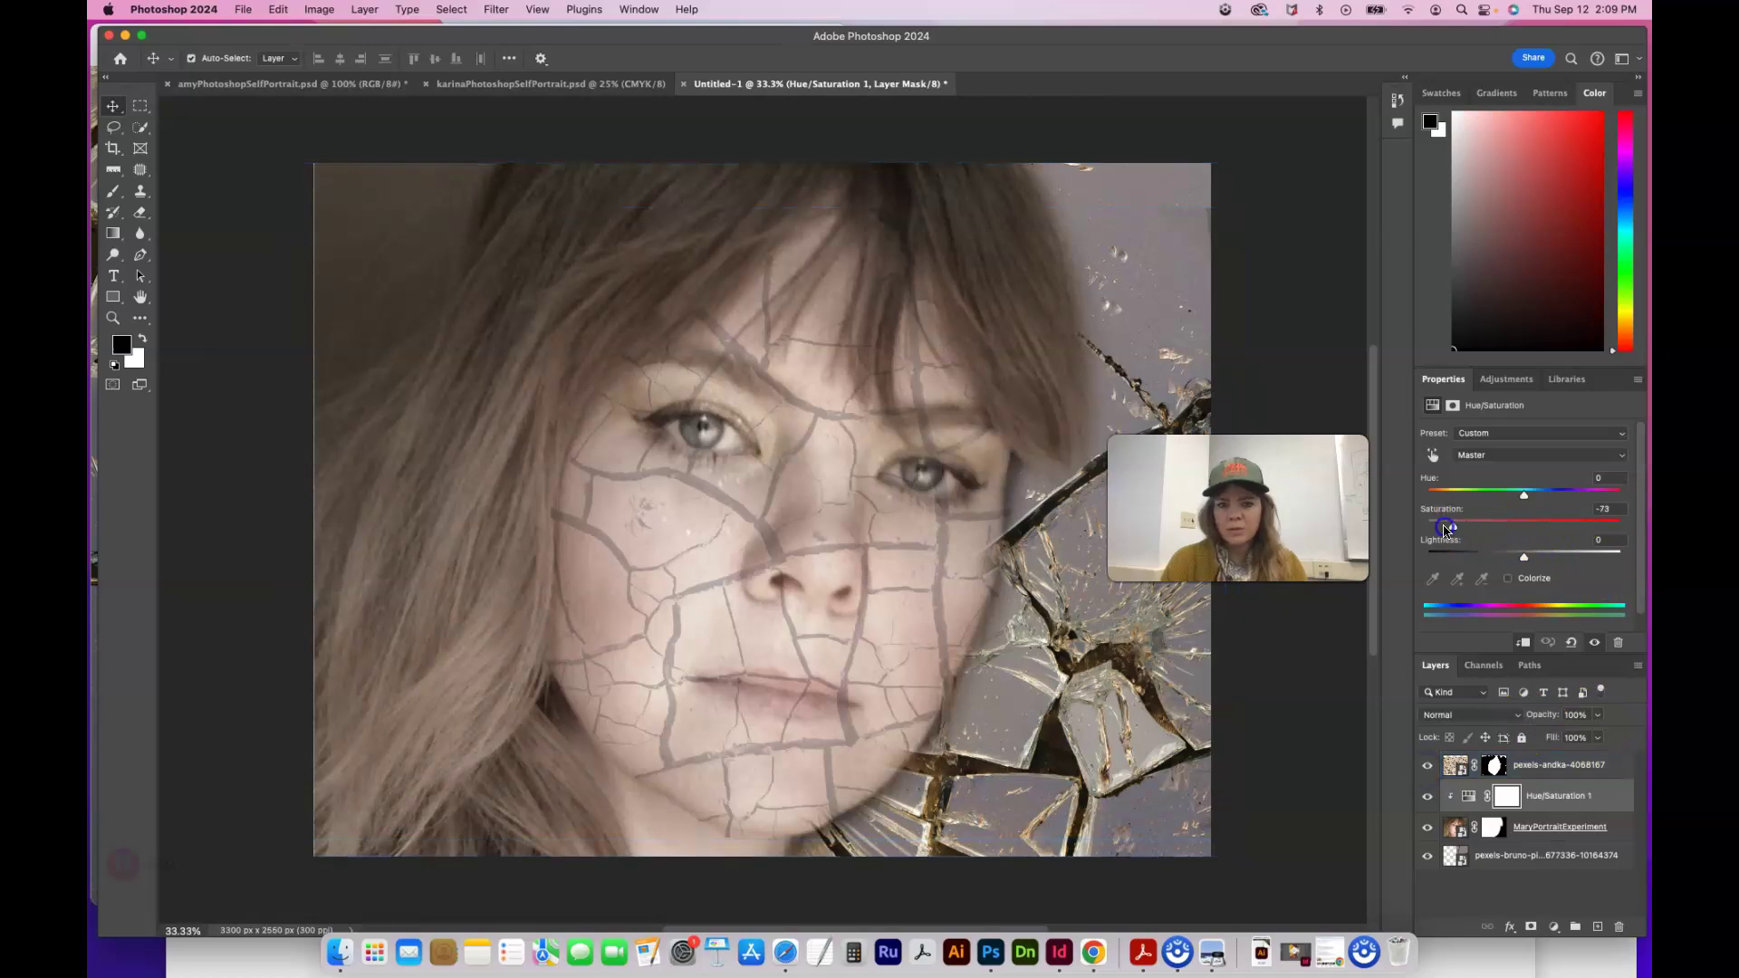
left_click_drag(1429, 527, 1427, 527)
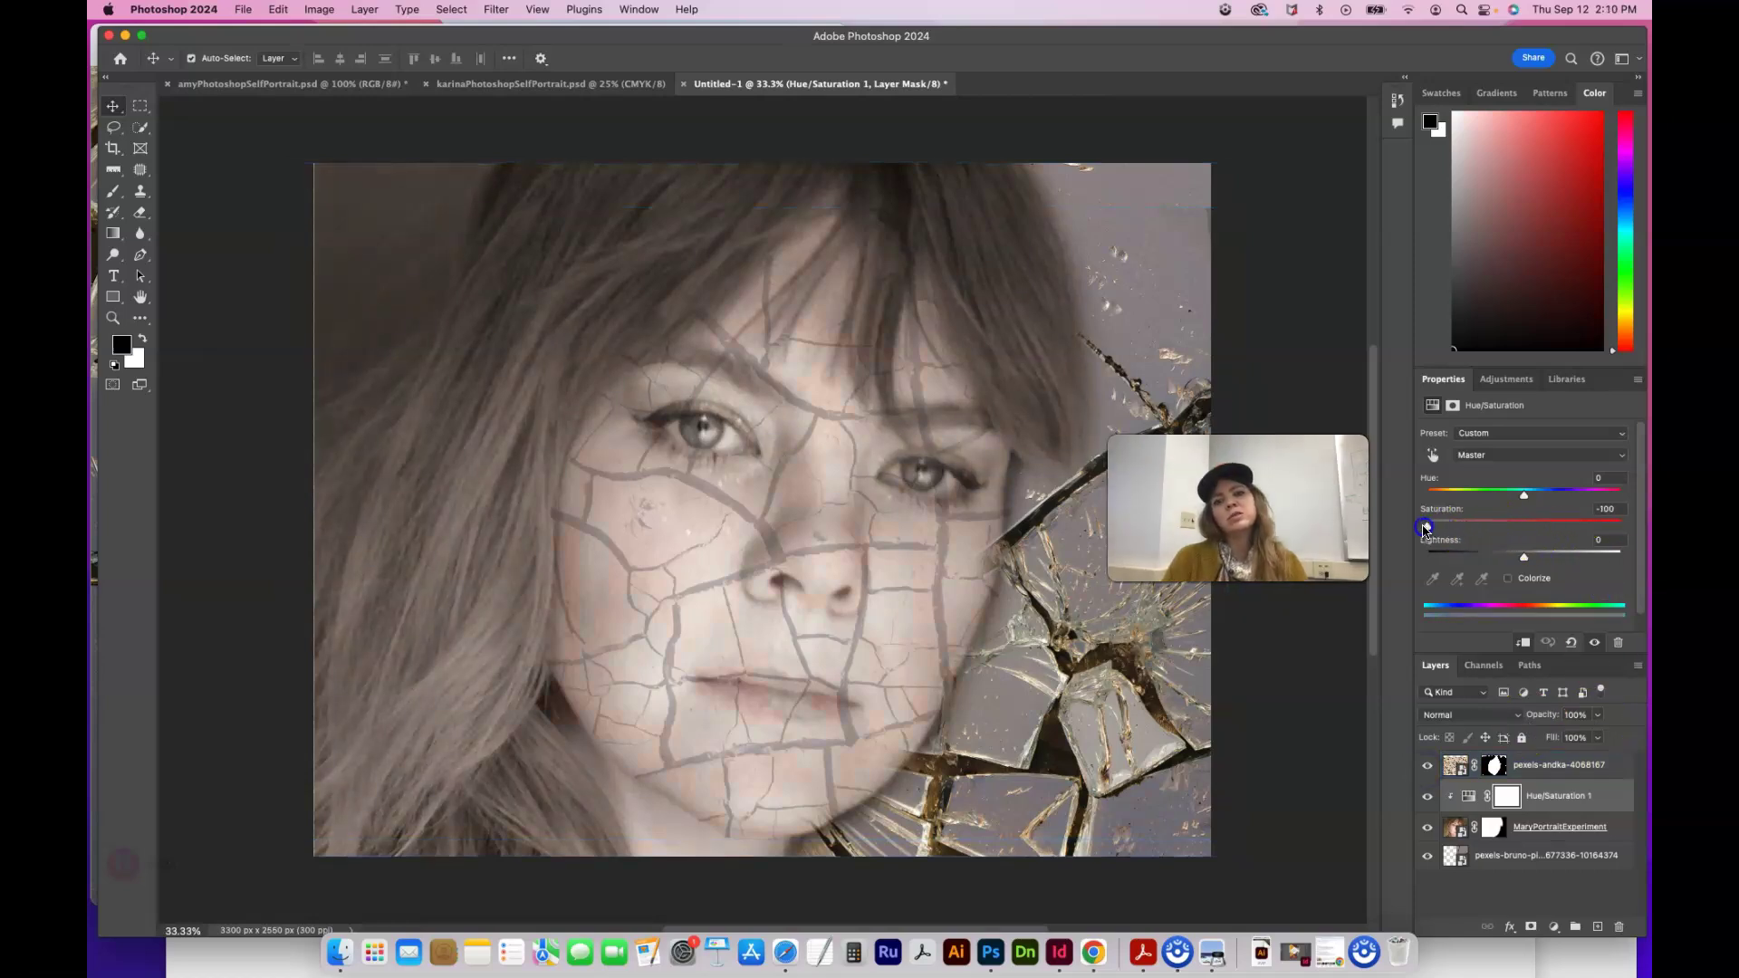
Add a Levels adjustment layer above the Hue/Saturation adjustment and clip it to the portrait layer
left_click(1554, 925)
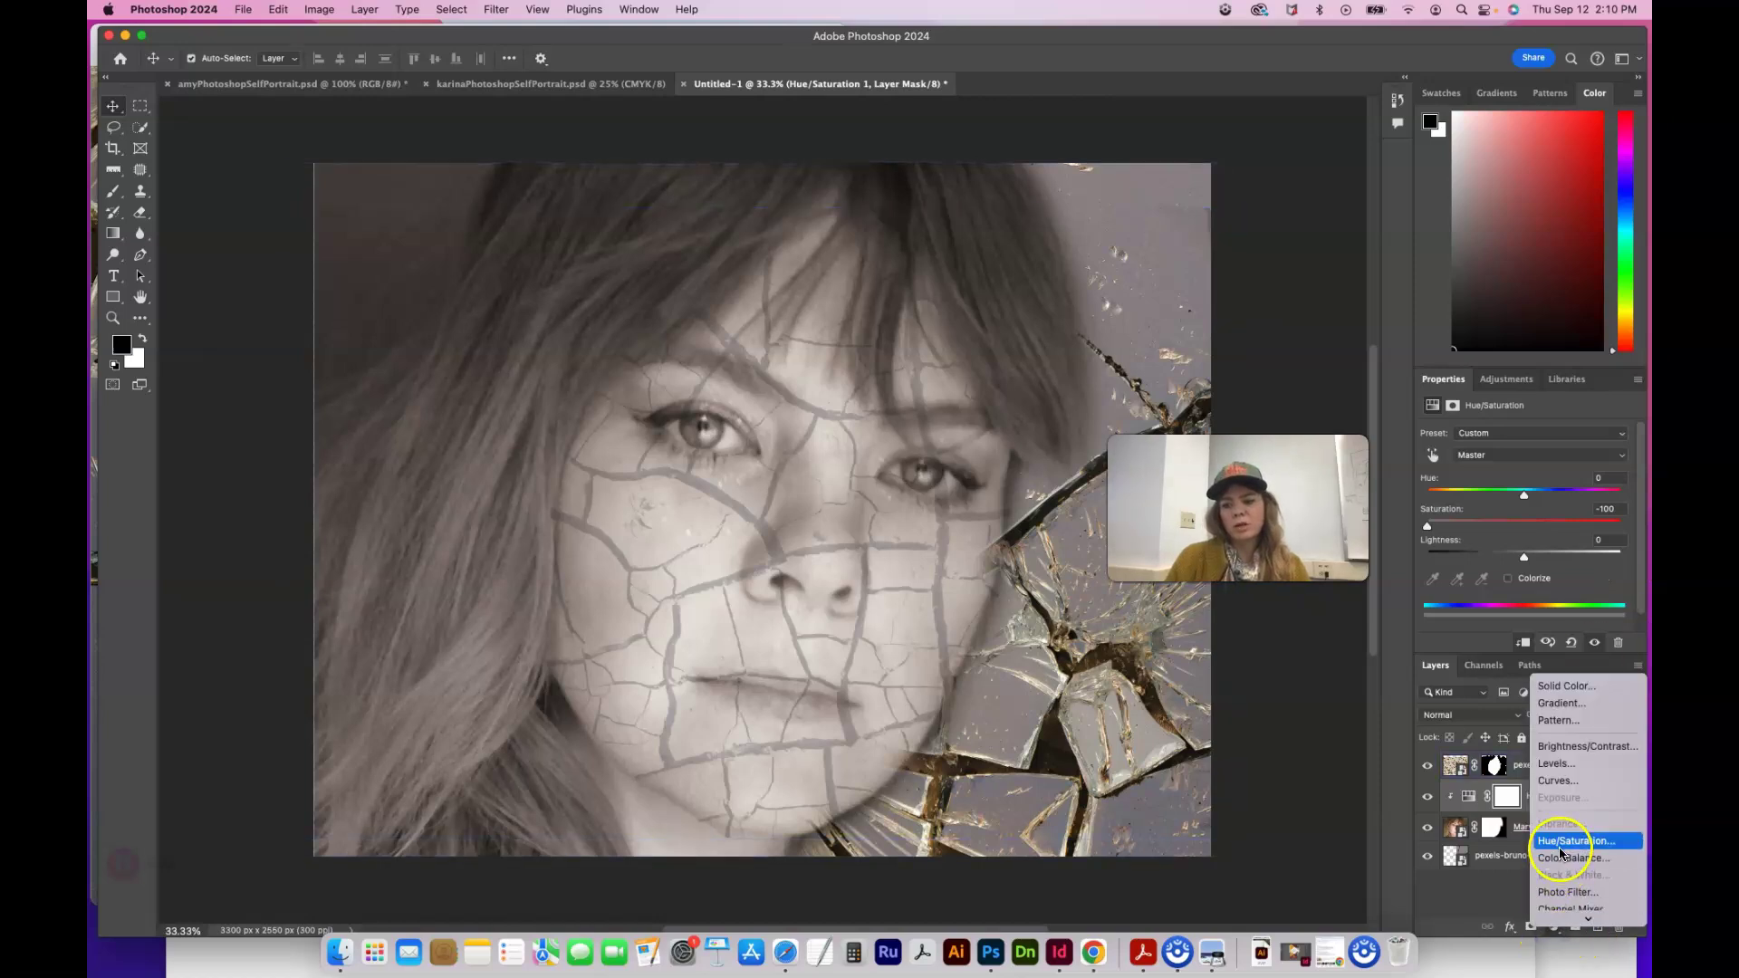
left_click(1574, 766)
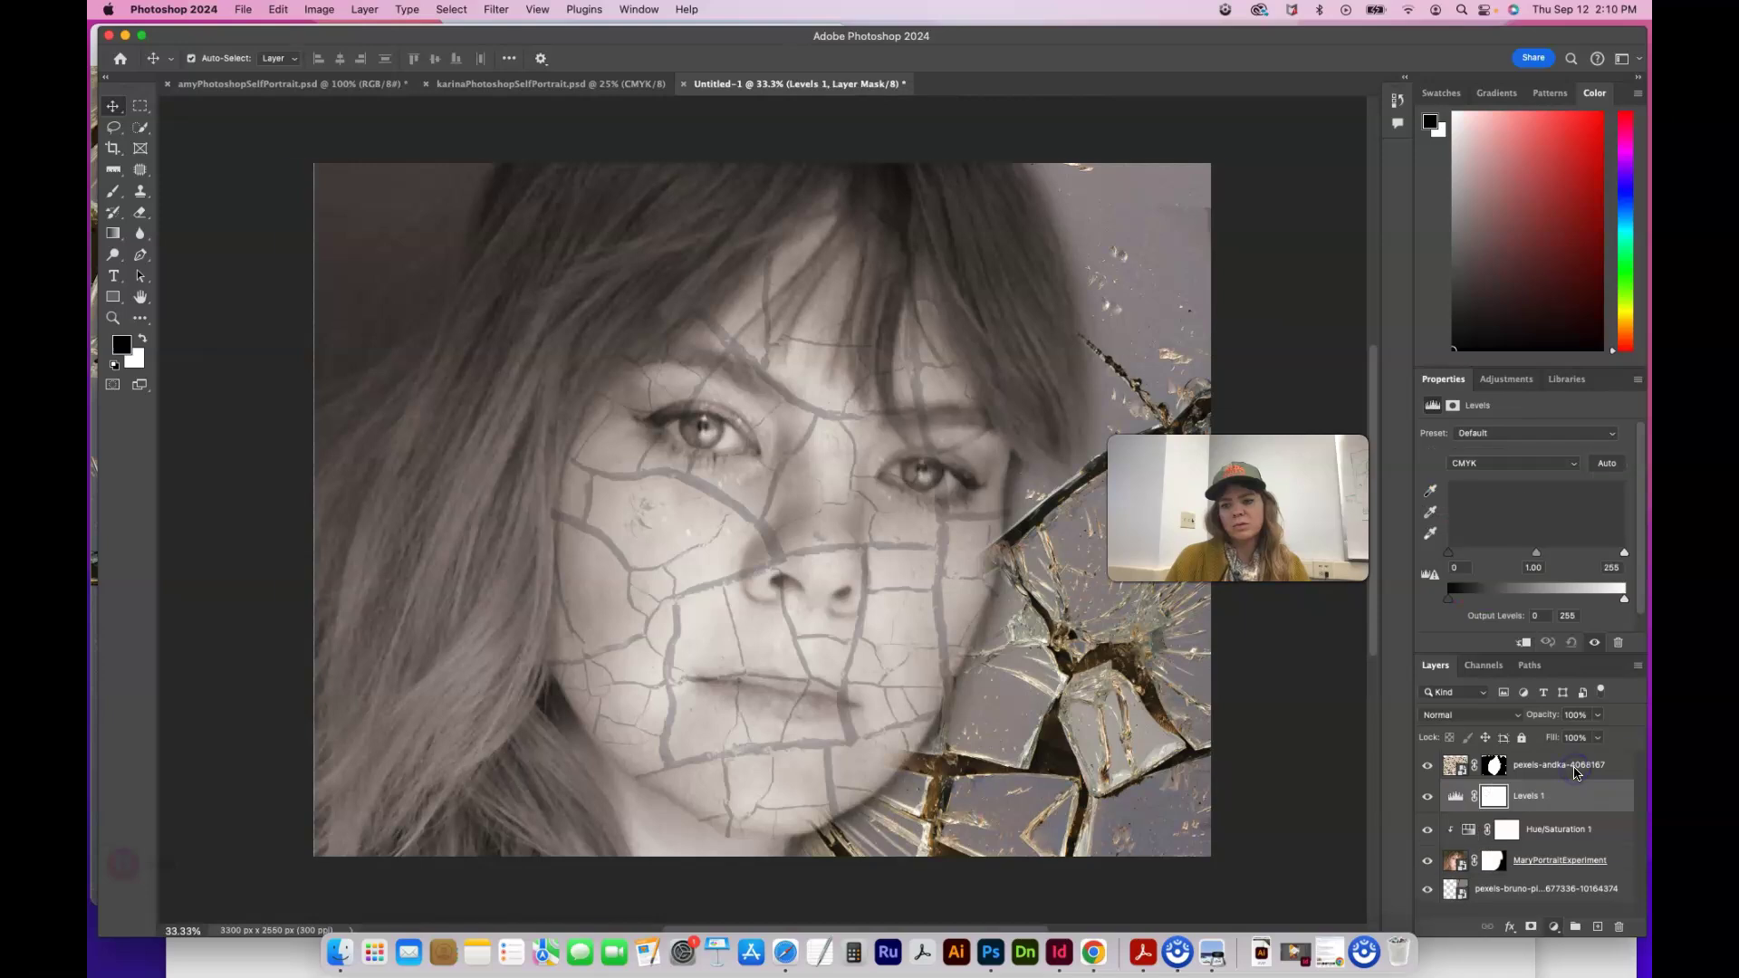
left_click_drag(1570, 817, 1569, 815)
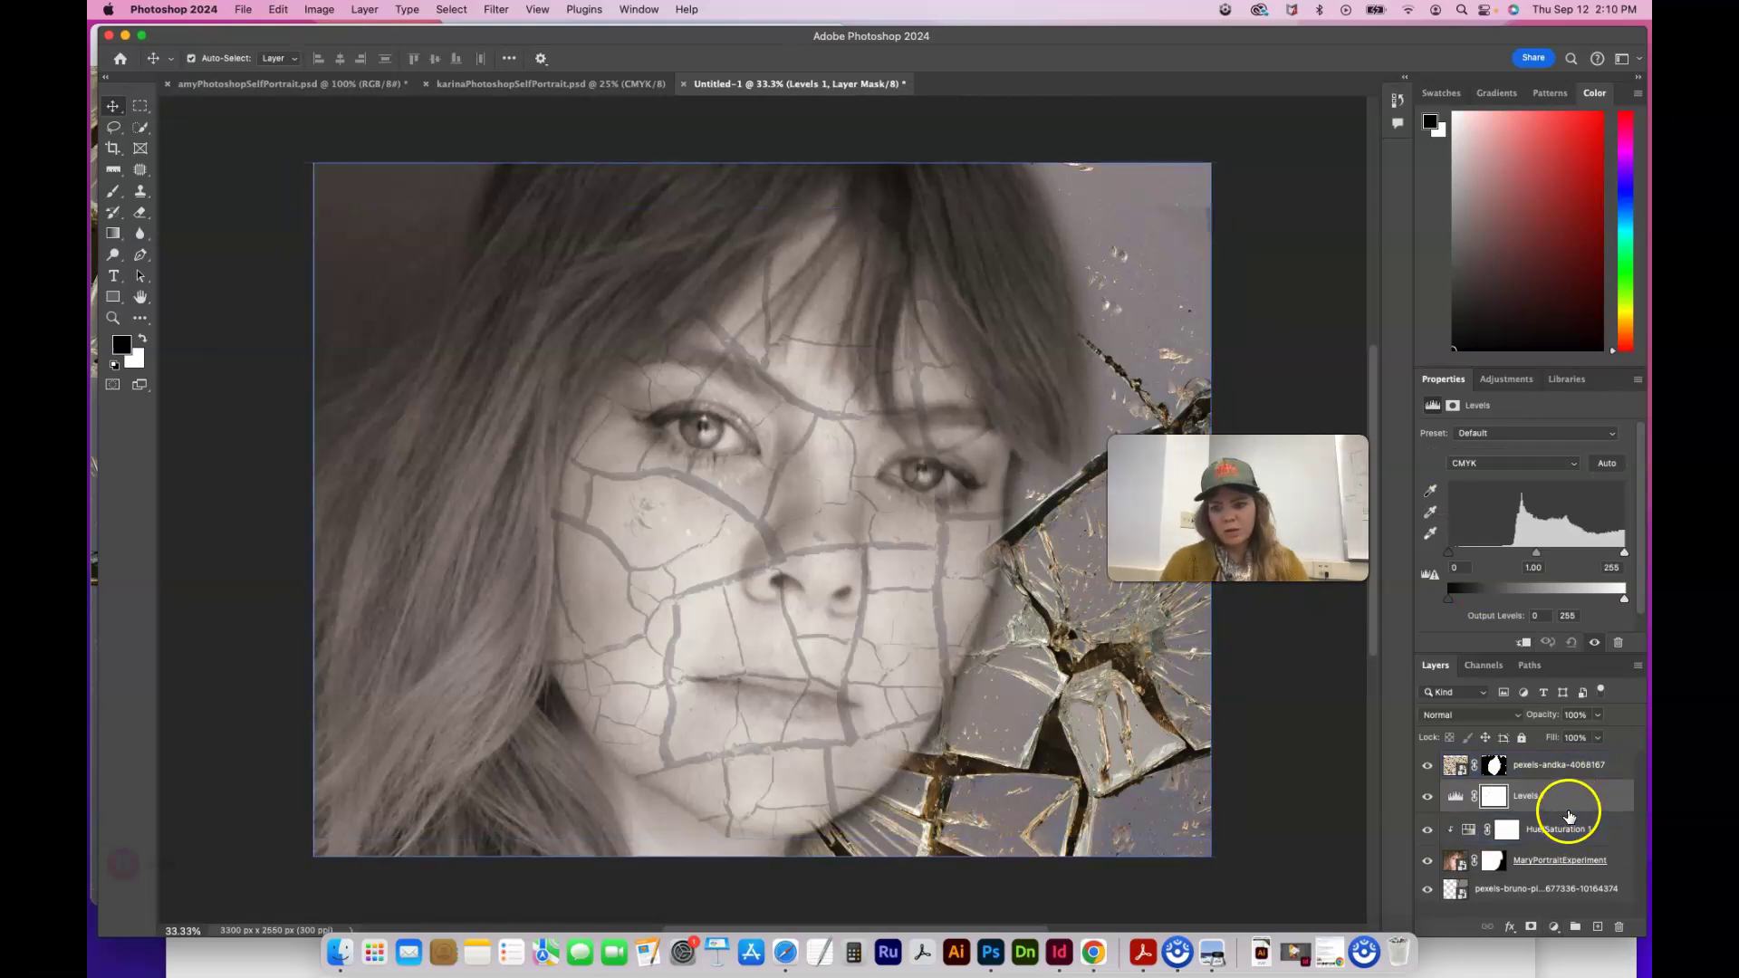
left_click(1570, 808, "alt")
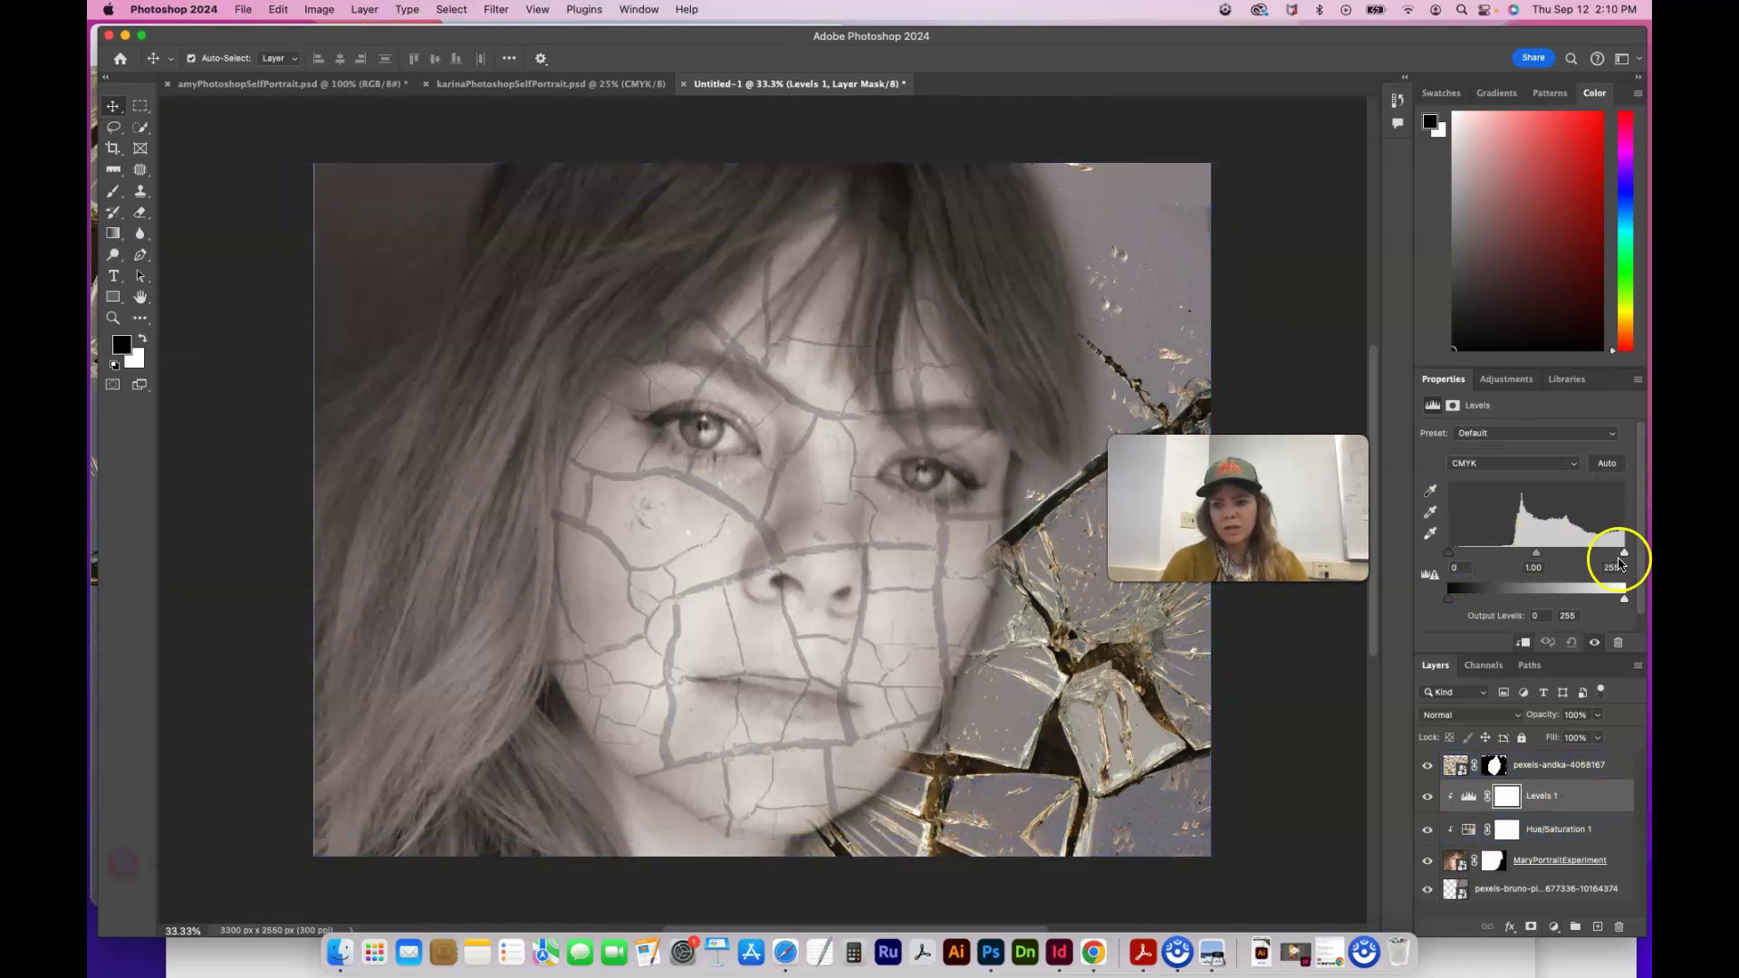
Increase the portrait's contrast in the clipped Levels adjustment with a black input of 28 and a white input of 211
left_click_drag(1624, 557, 1595, 557)
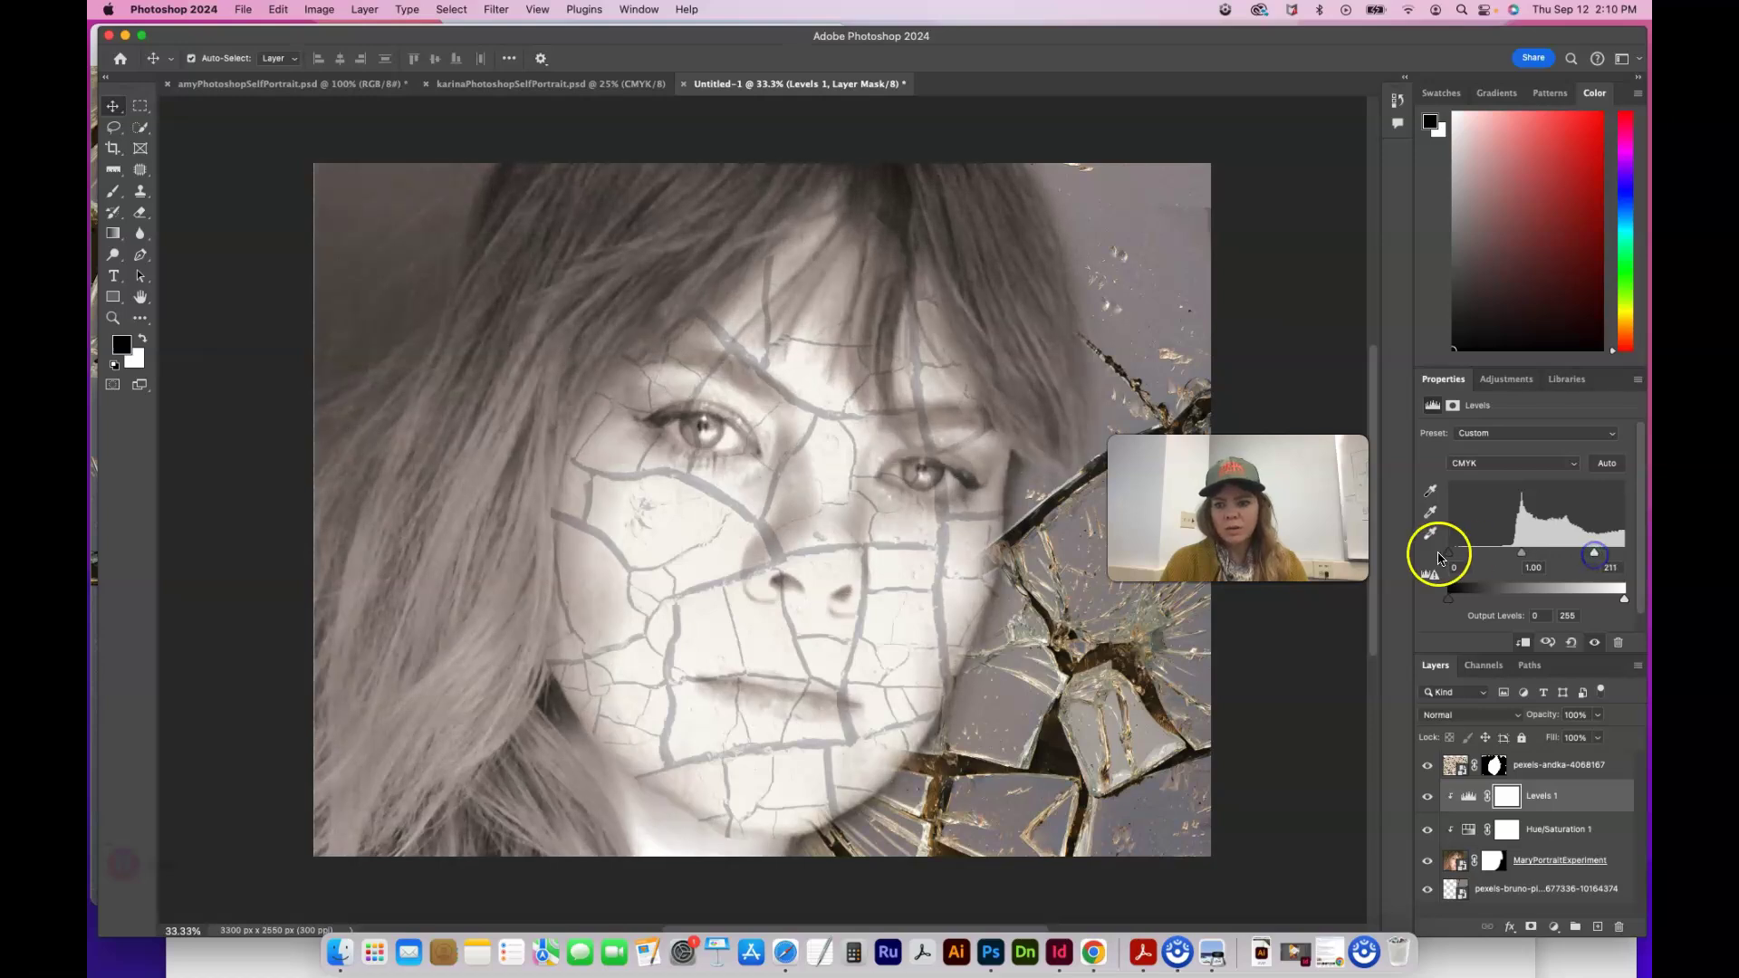
left_click_drag(1441, 556, 1469, 558)
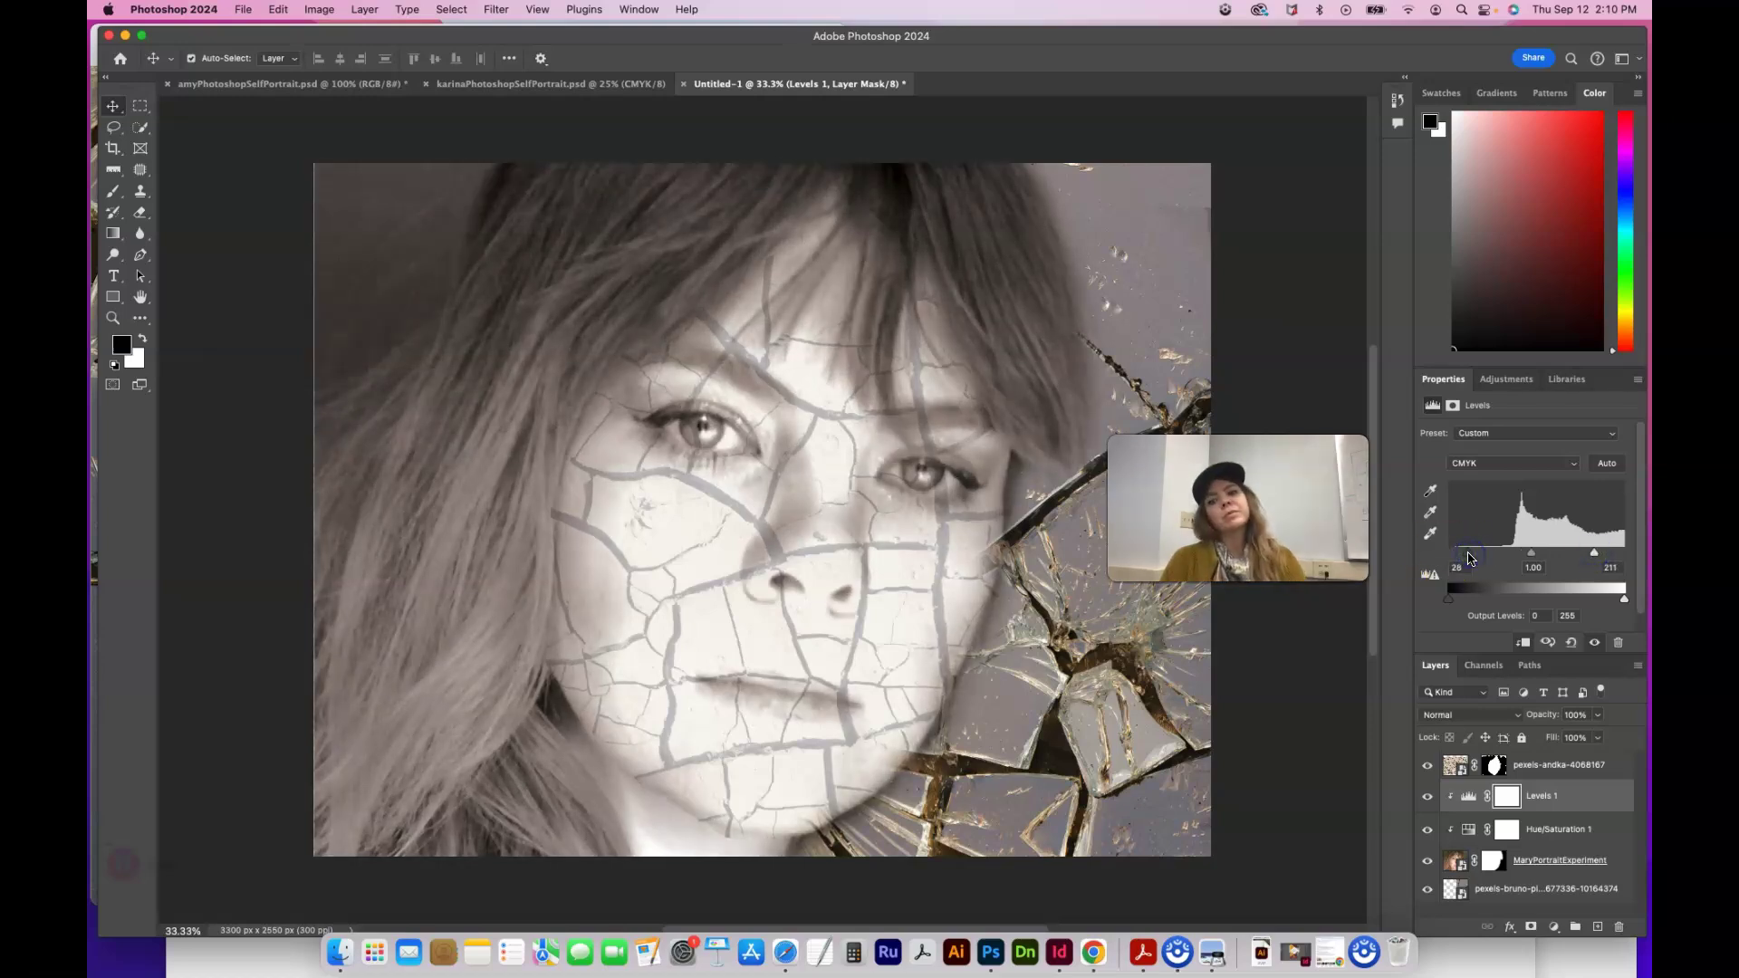
left_click(1254, 807)
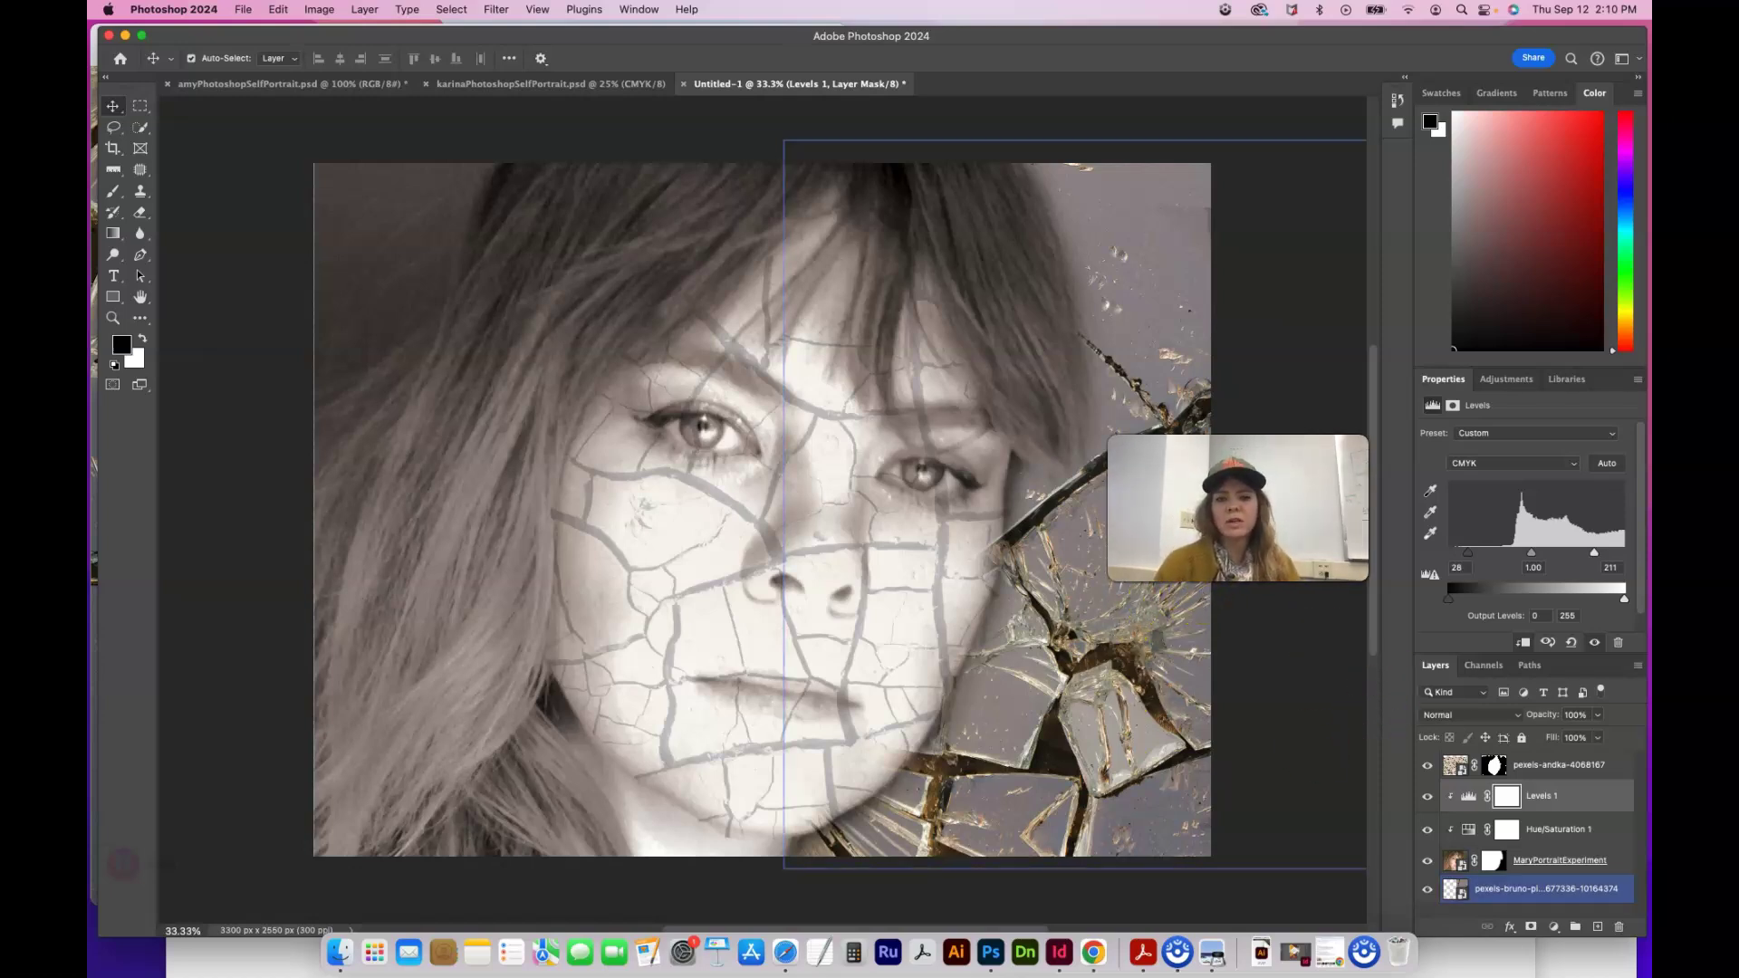
left_click(582, 283)
Start saving the composite under a new name and choose the Photoshop Portrait folder inside Documents > GDSN 231
left_click(242, 9)
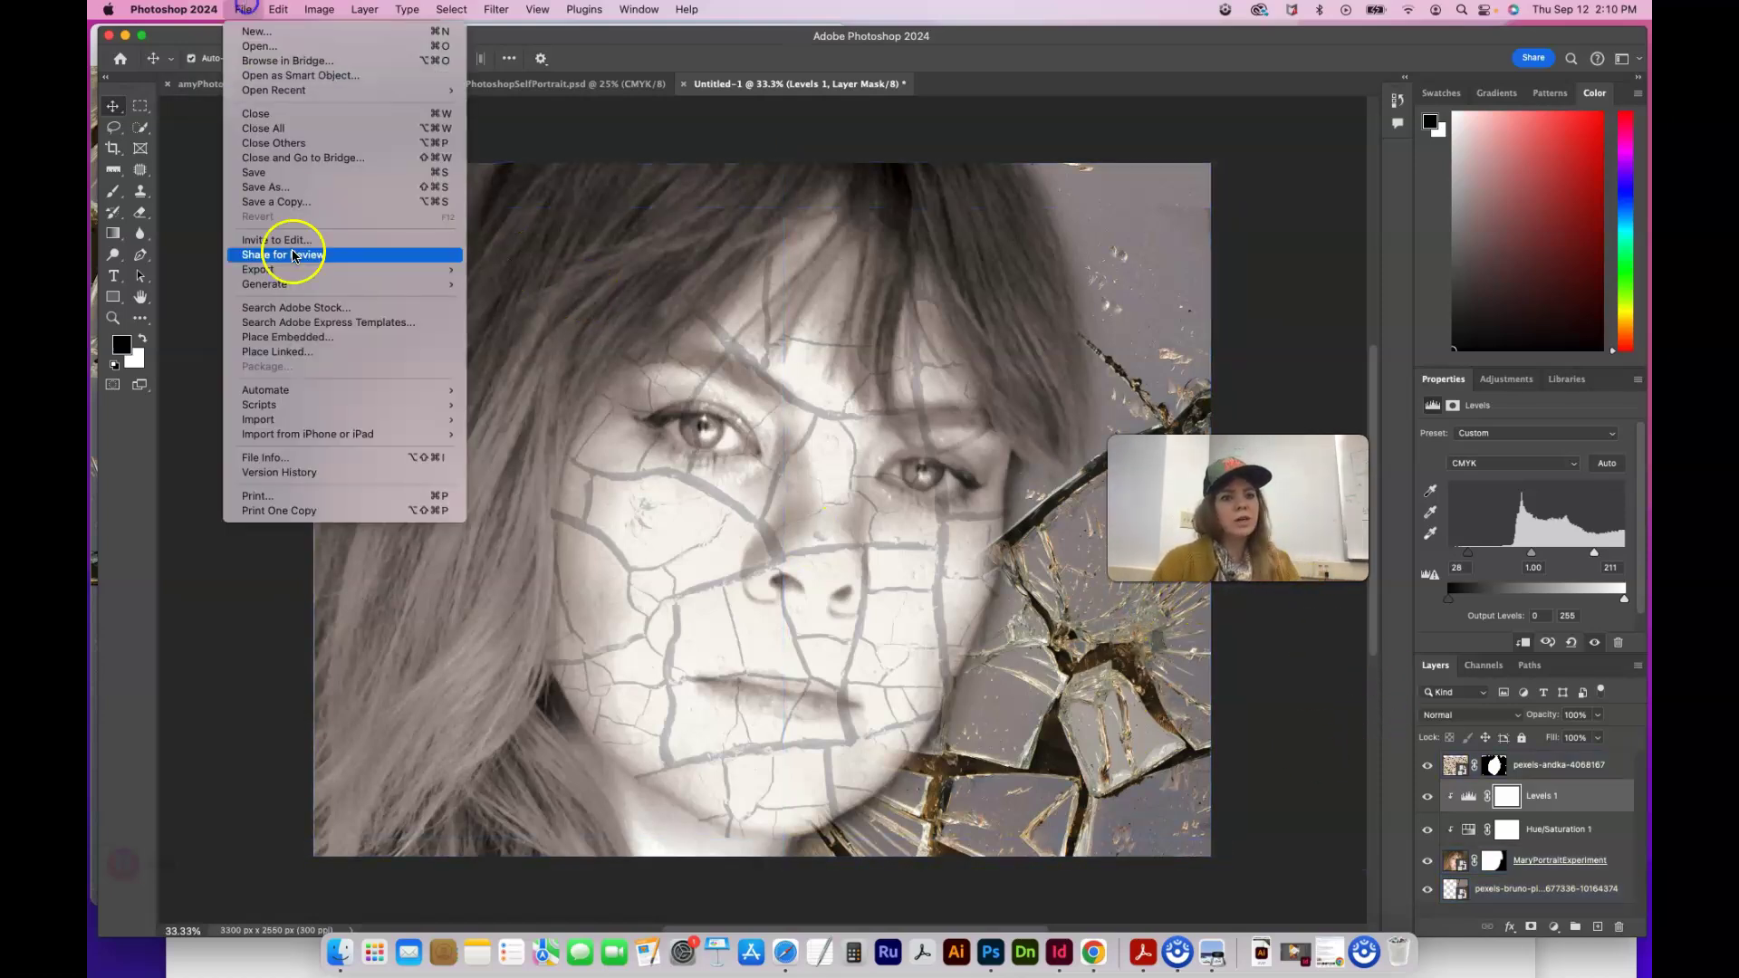
left_click(276, 187)
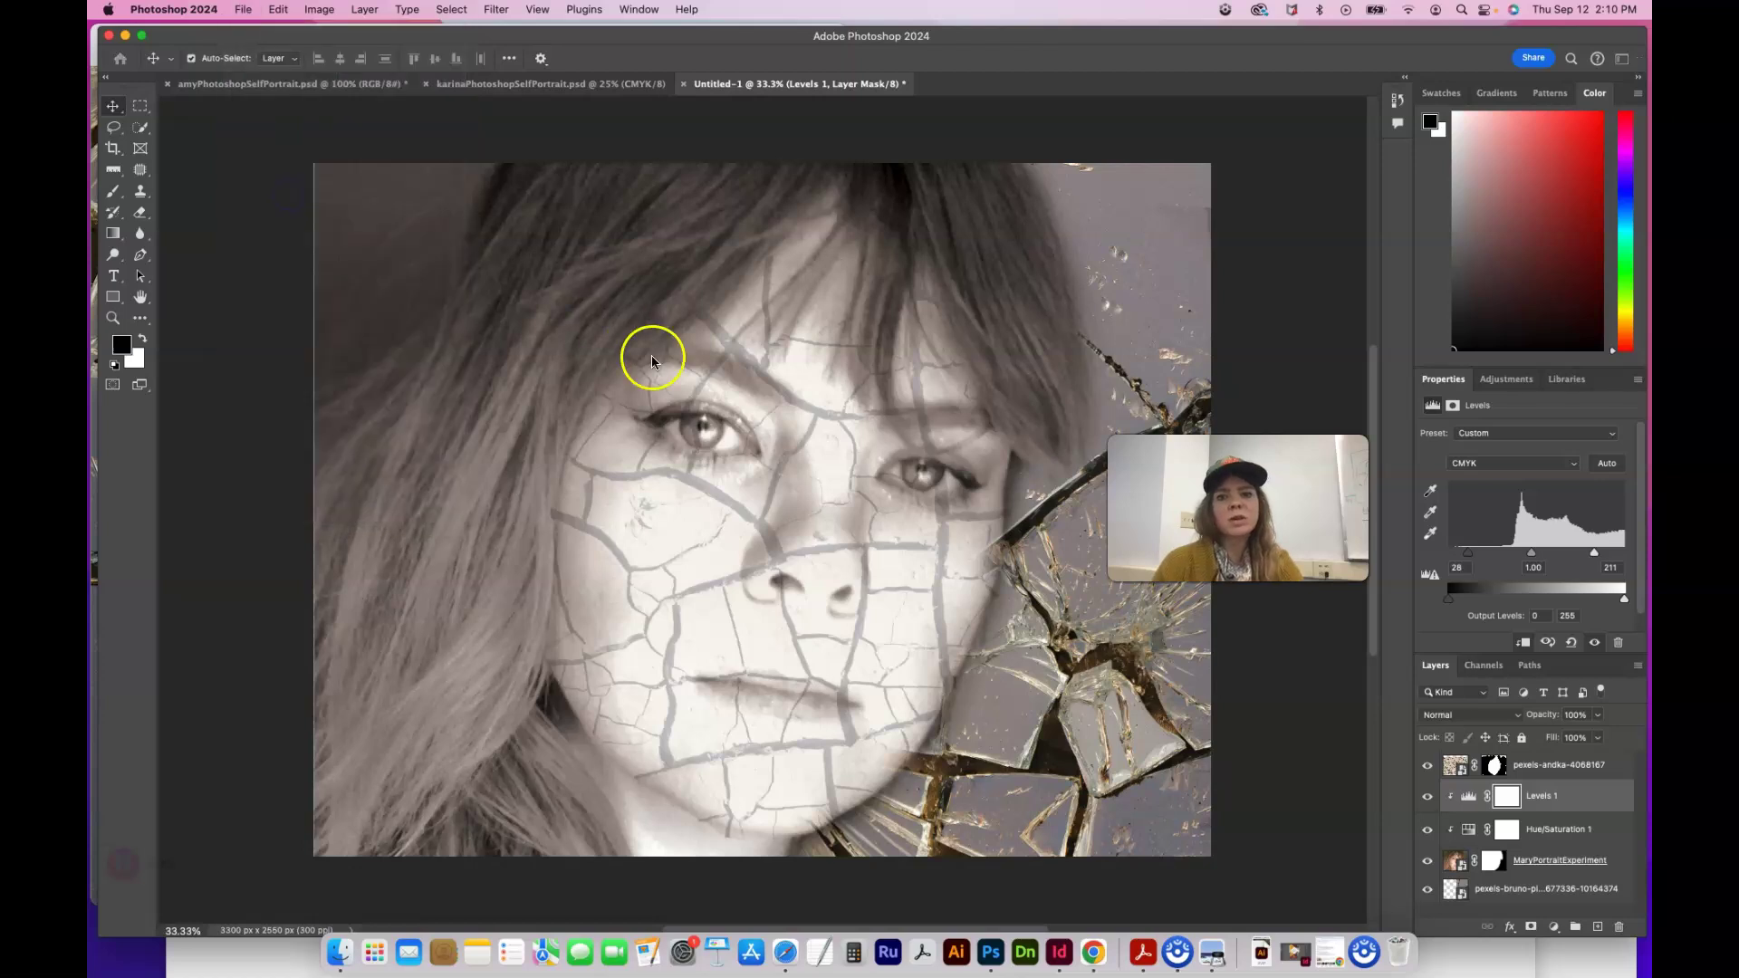
left_click(442, 590)
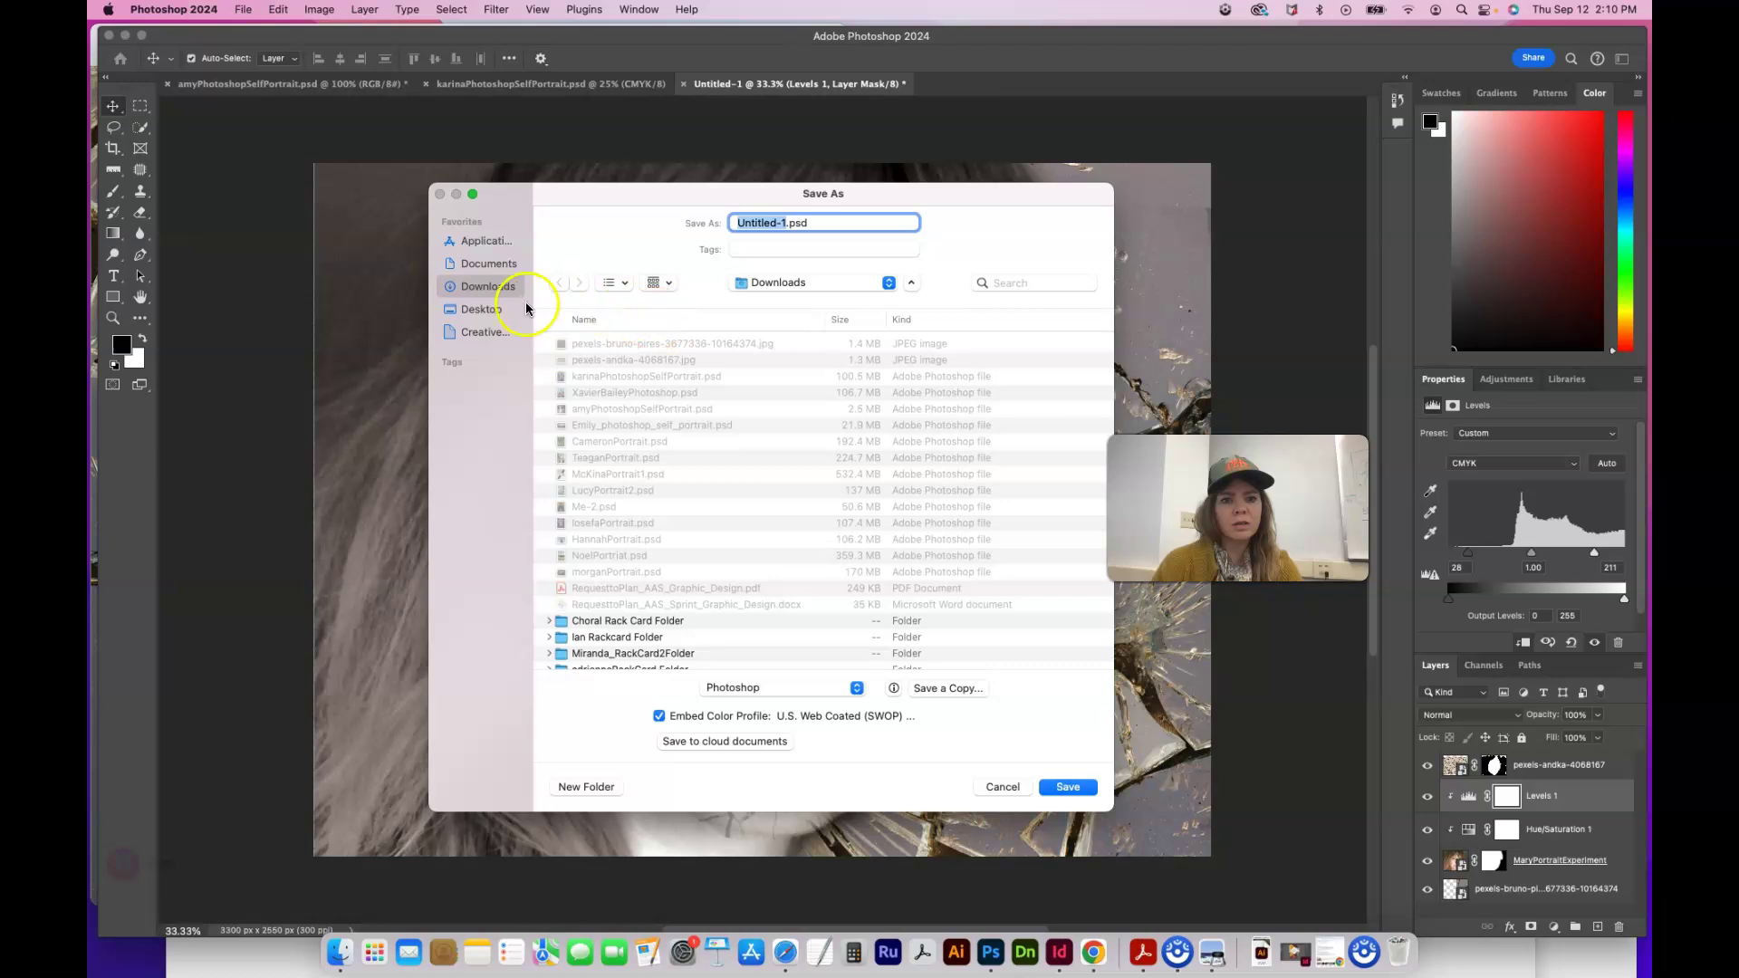
left_click(490, 274)
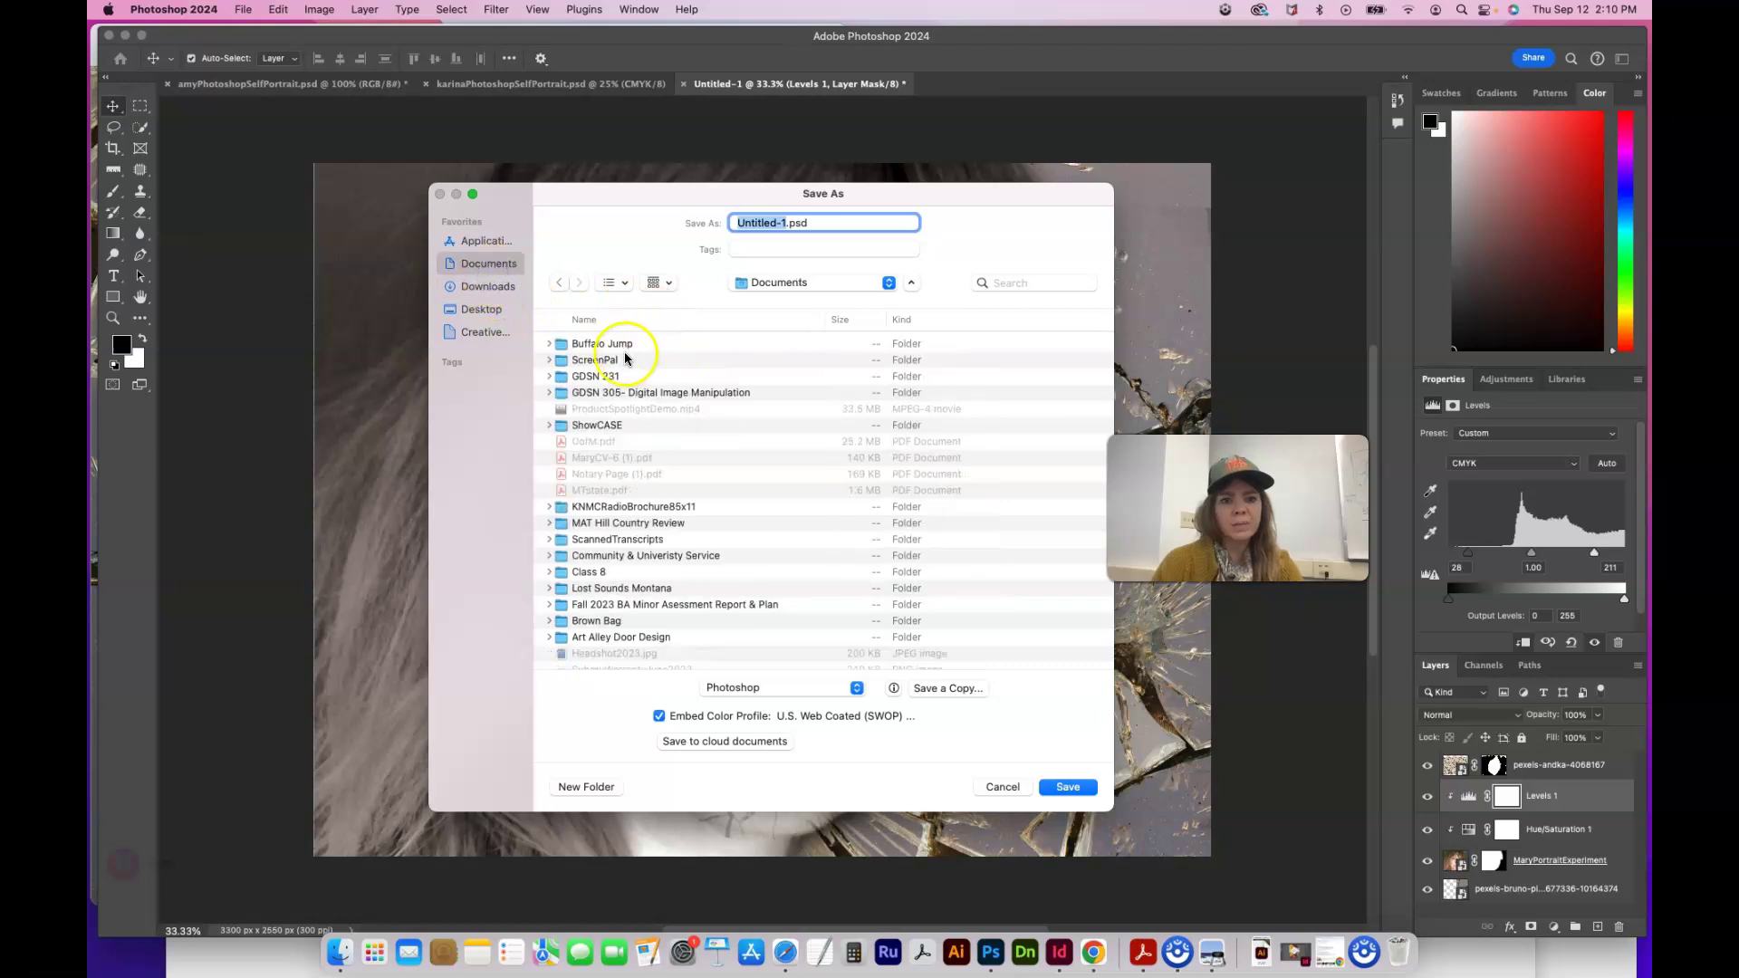
double_click(608, 379)
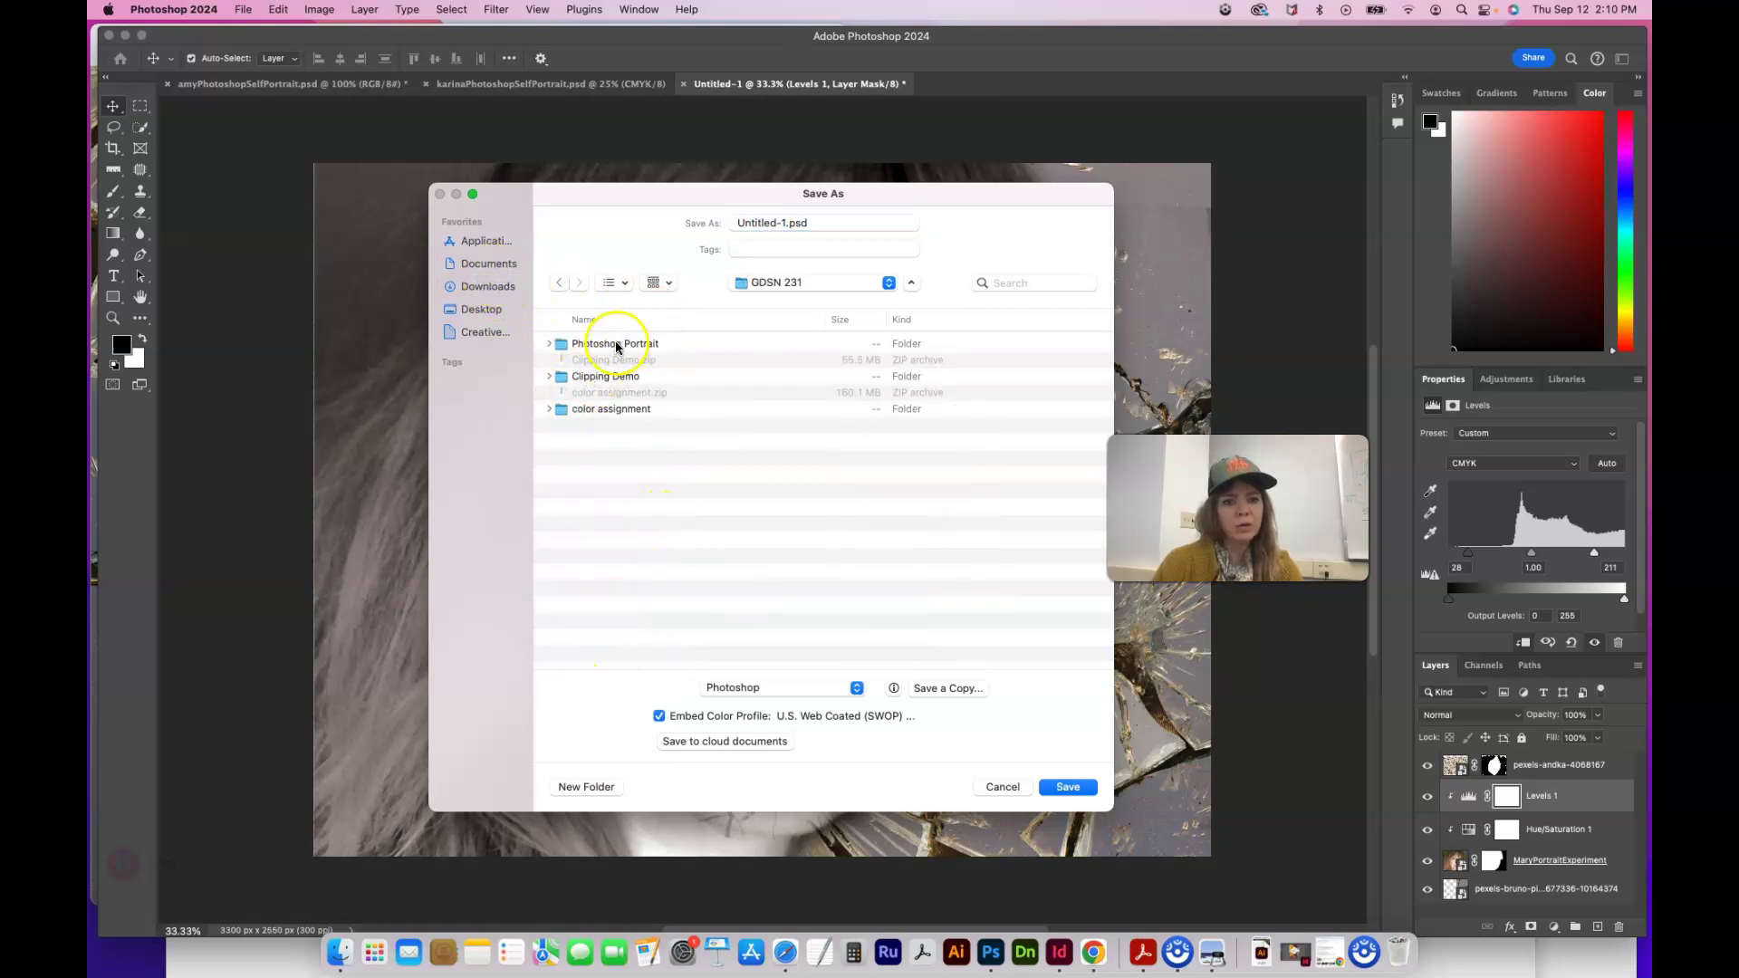
double_click(632, 345)
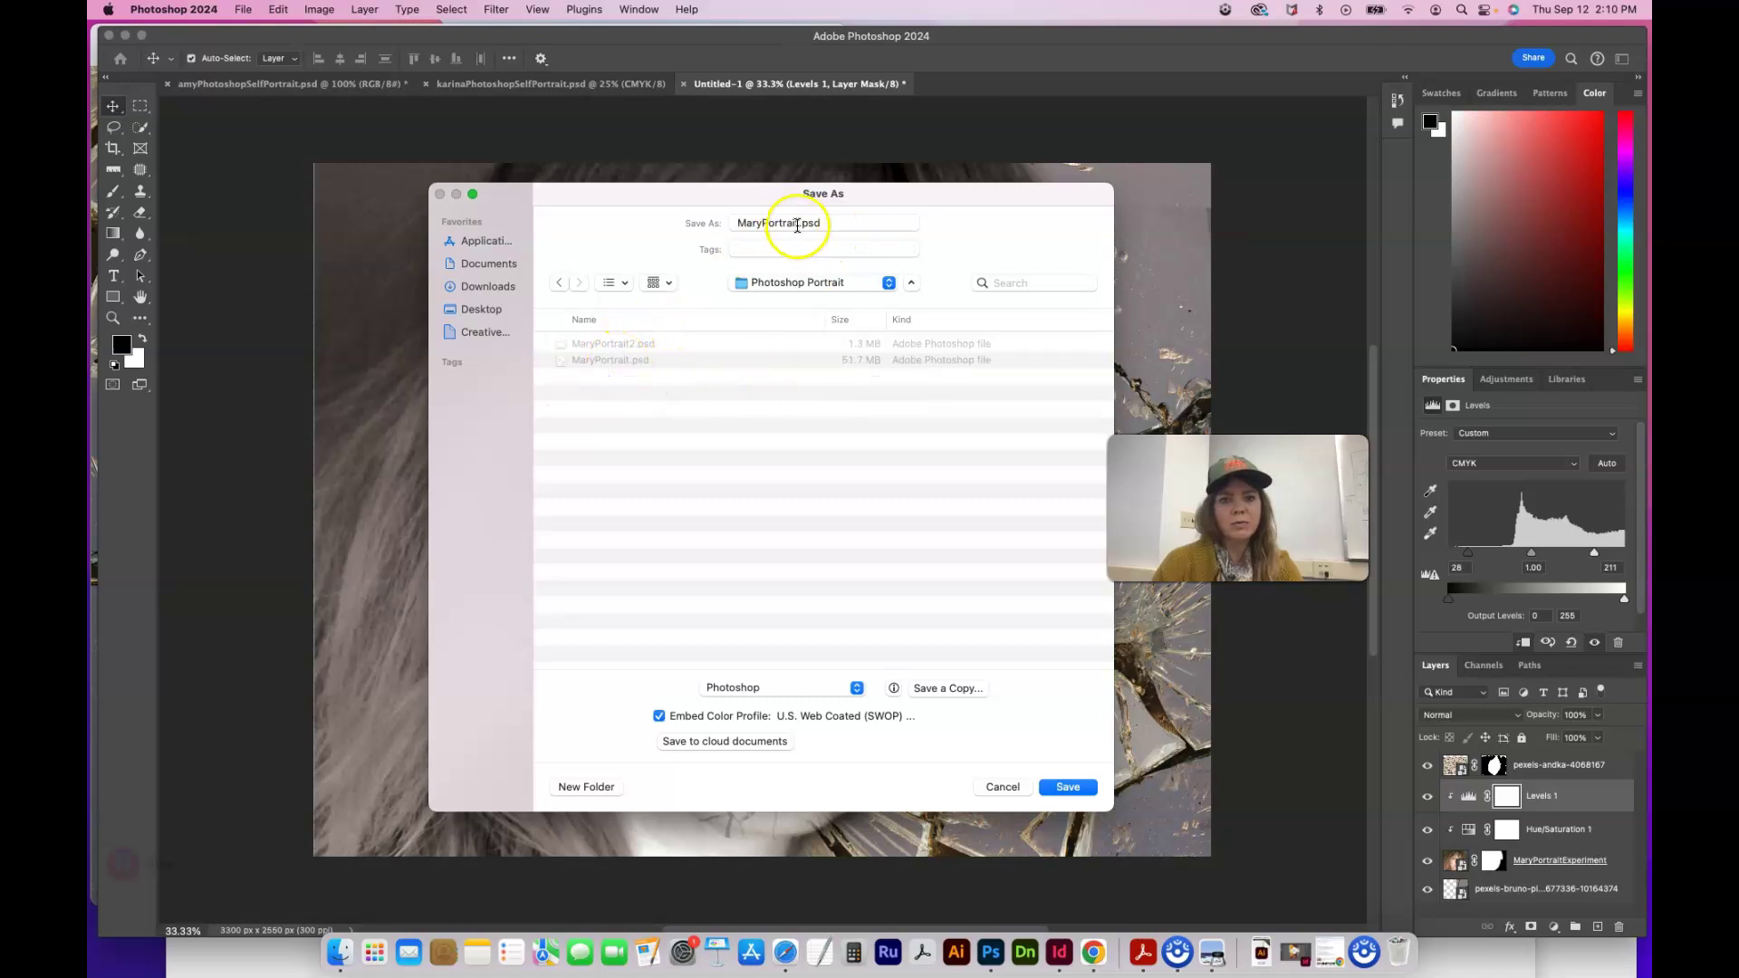
Save the composite as a PSD named with the artist's first name followed by "Portrait3", keeping Maximize Compatibility on
left_click(798, 225)
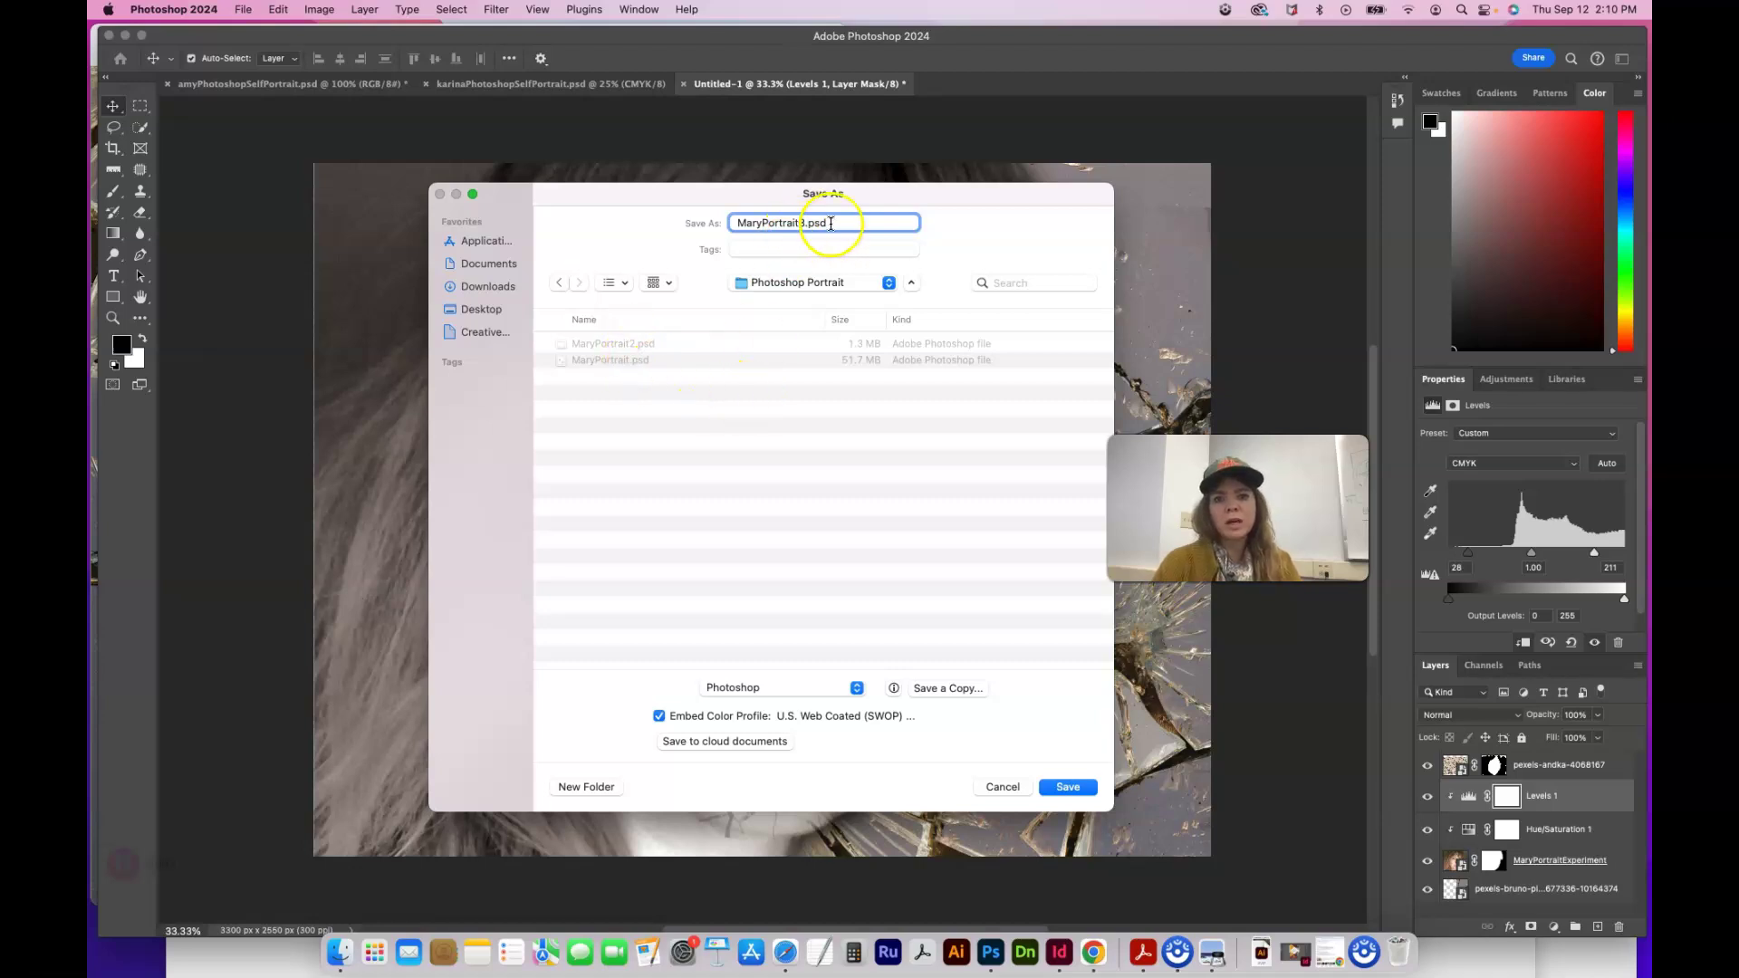
left_click(1067, 786)
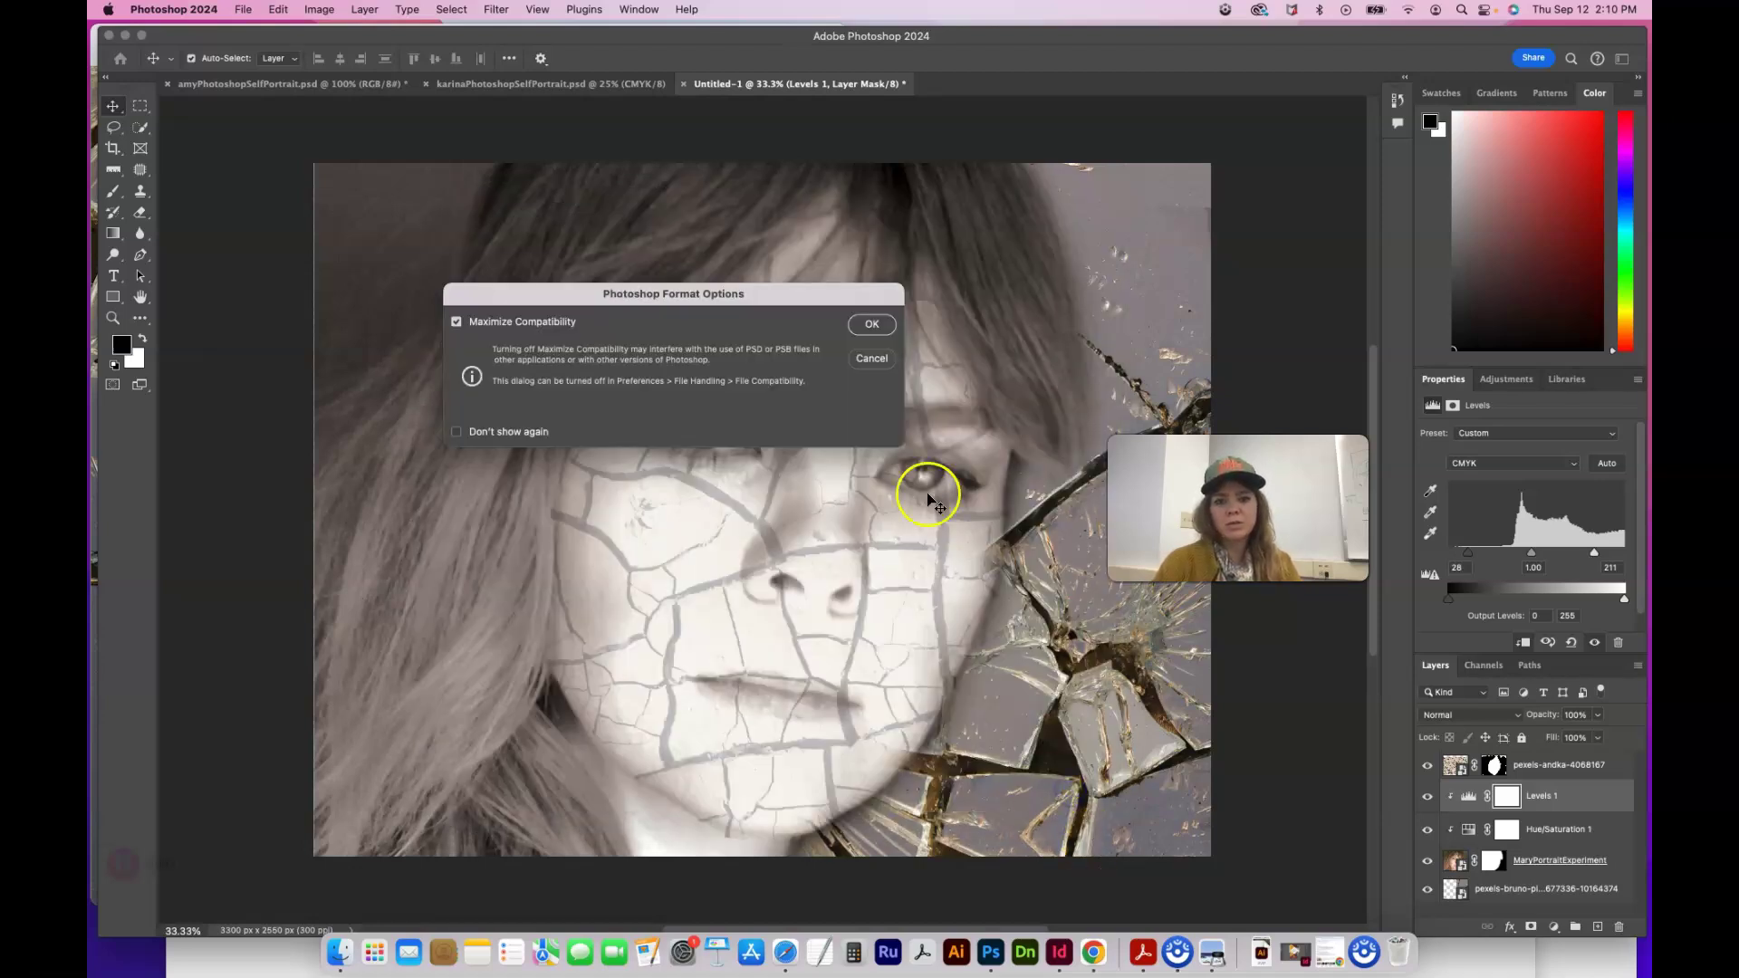
left_click(872, 325)
left_click(1002, 587)
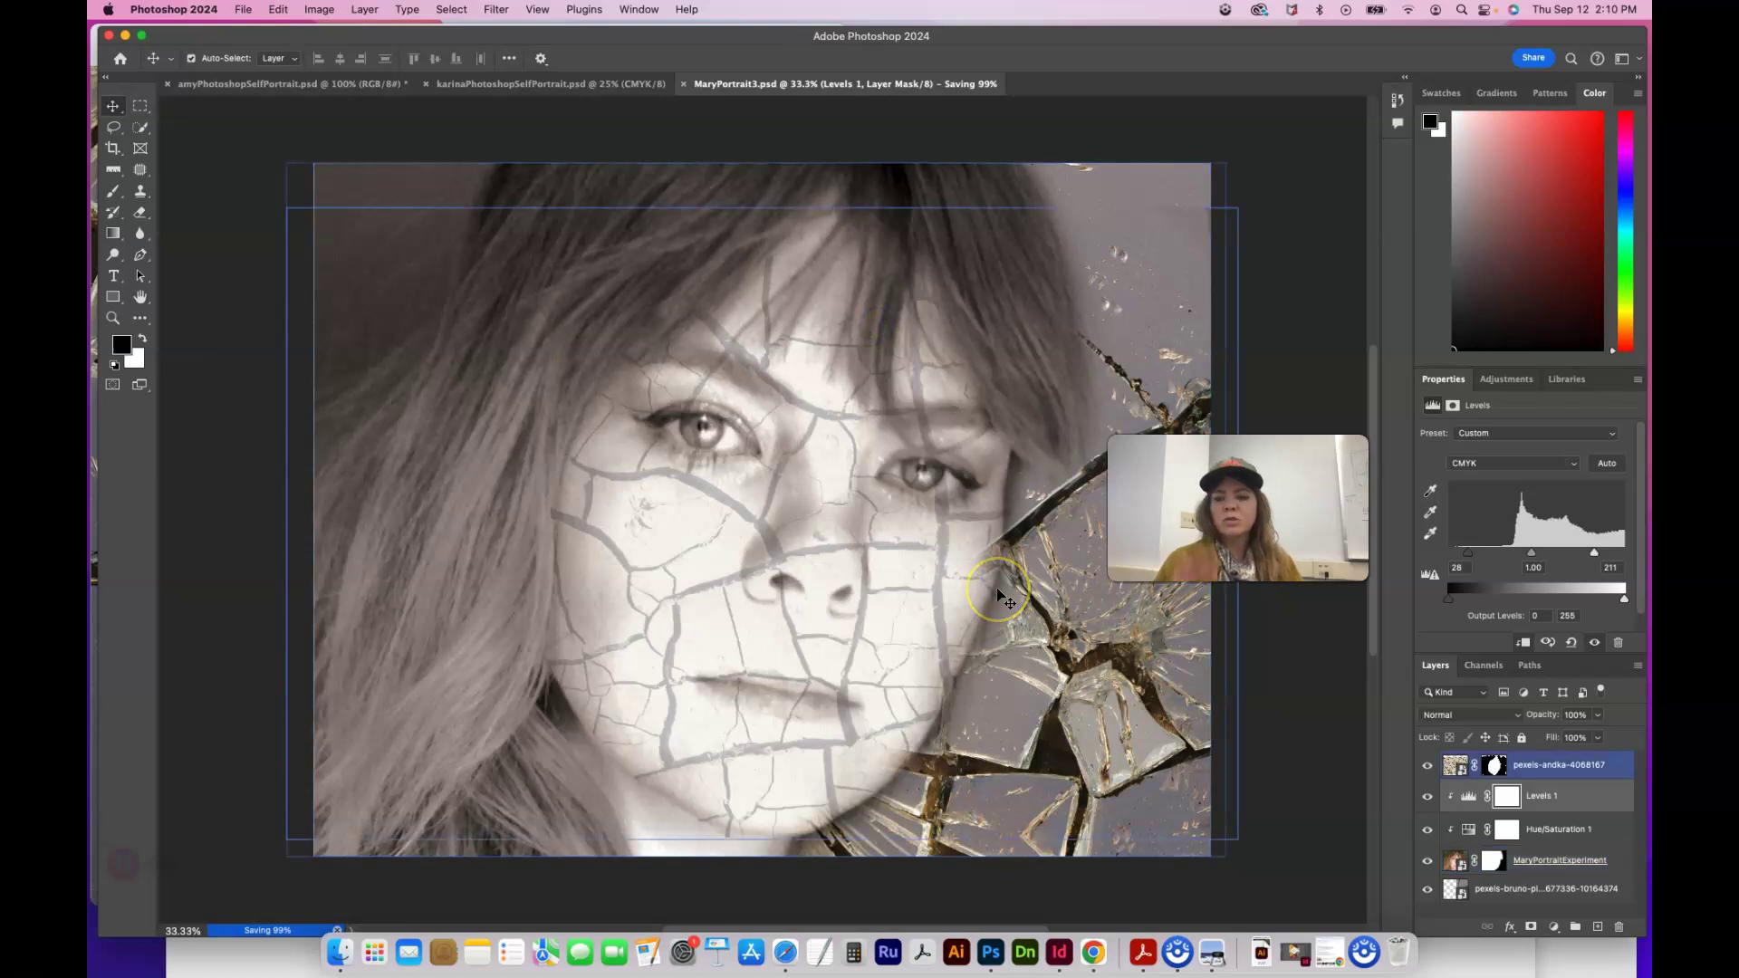
left_click(481, 644)
left_click(178, 796)
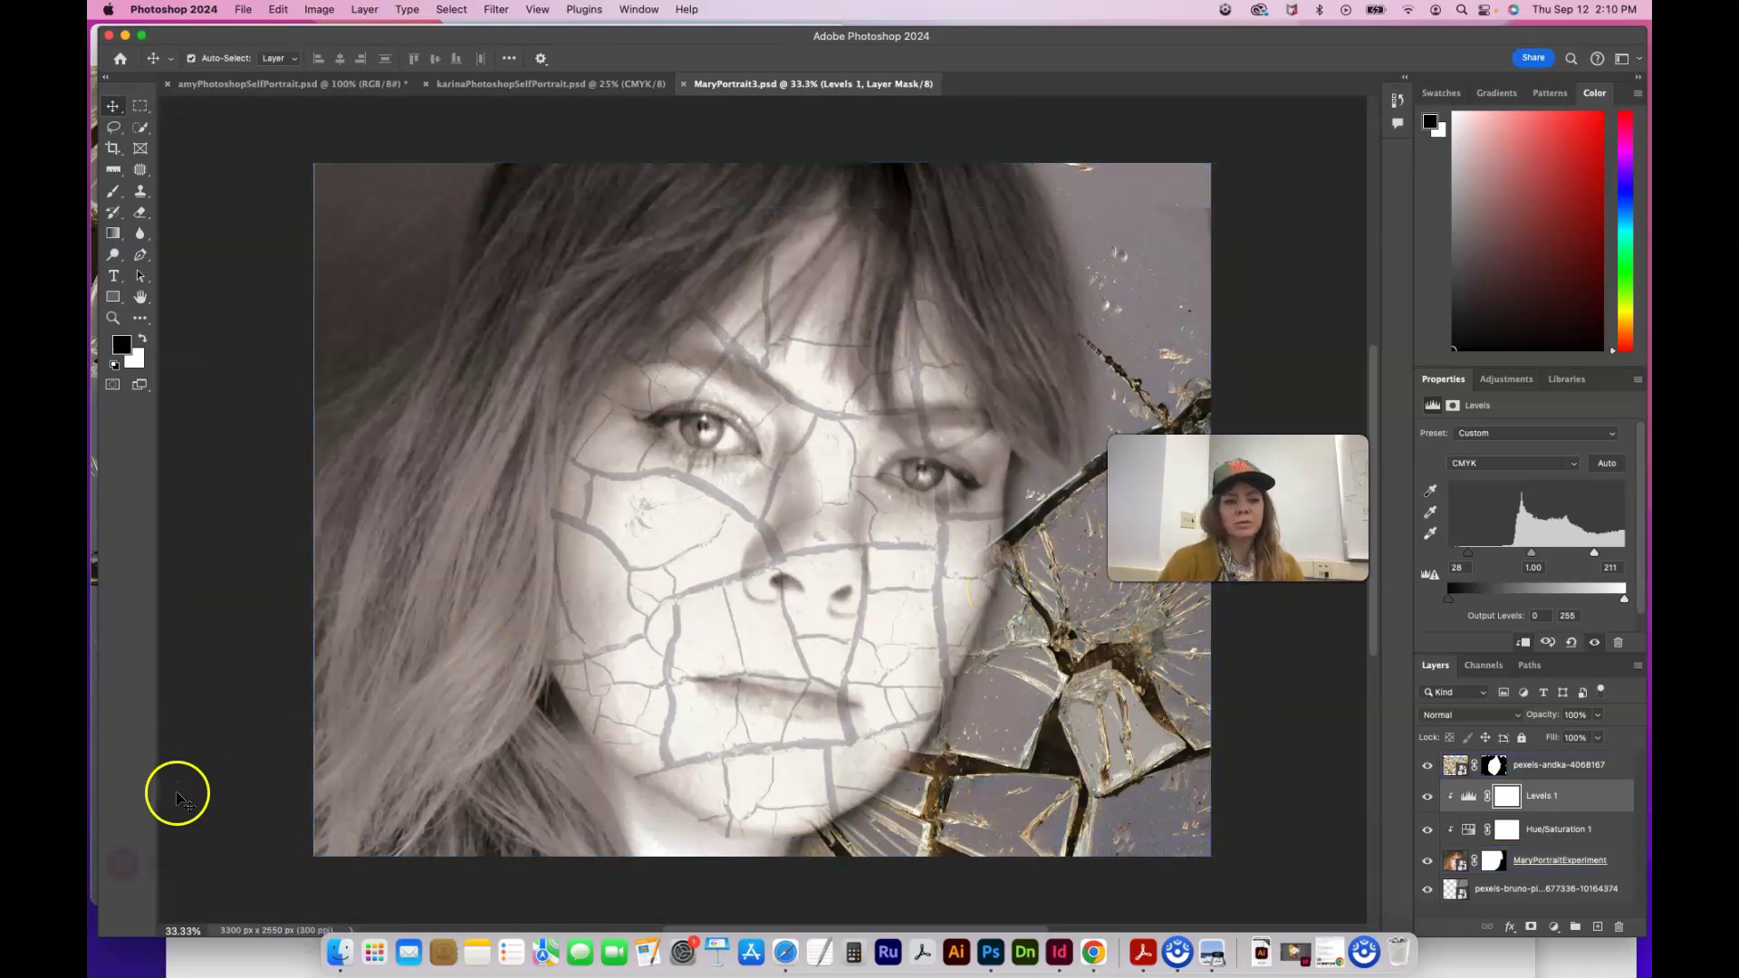